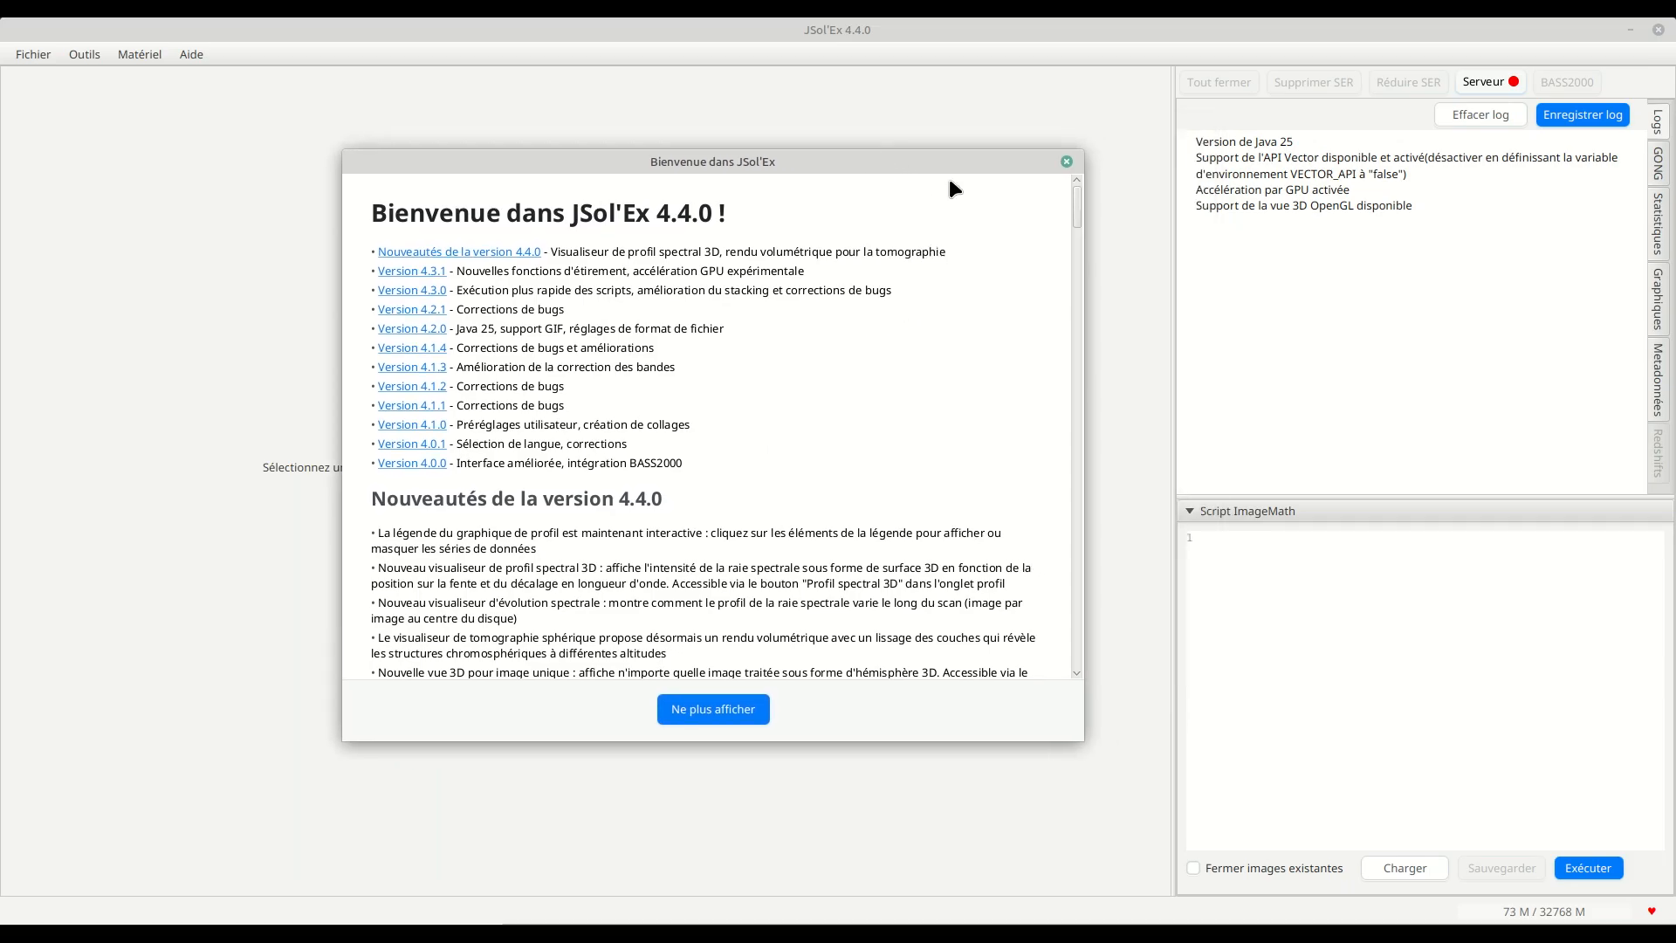
Step: Dismiss the welcome window and check the GPU acceleration entry in the log and its option in the advanced settings
{"action": "left_click", "coordinate": [1067, 158]}
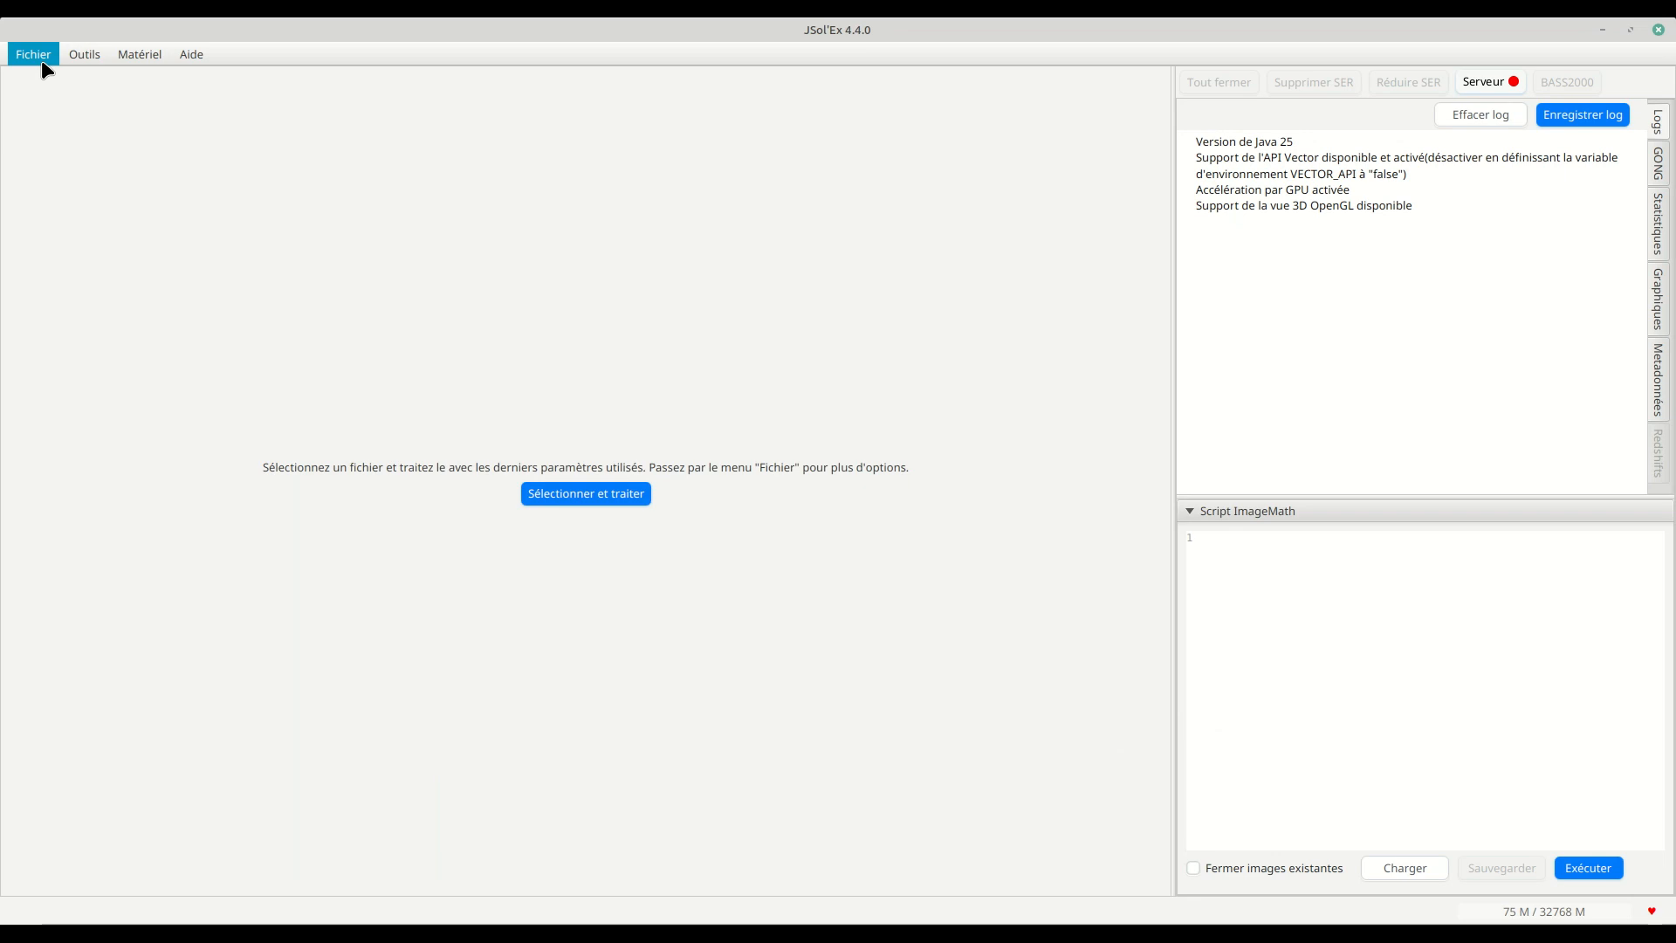
{"action": "left_click_drag", "start_coordinate": [1195, 188], "coordinate": [1358, 188]}
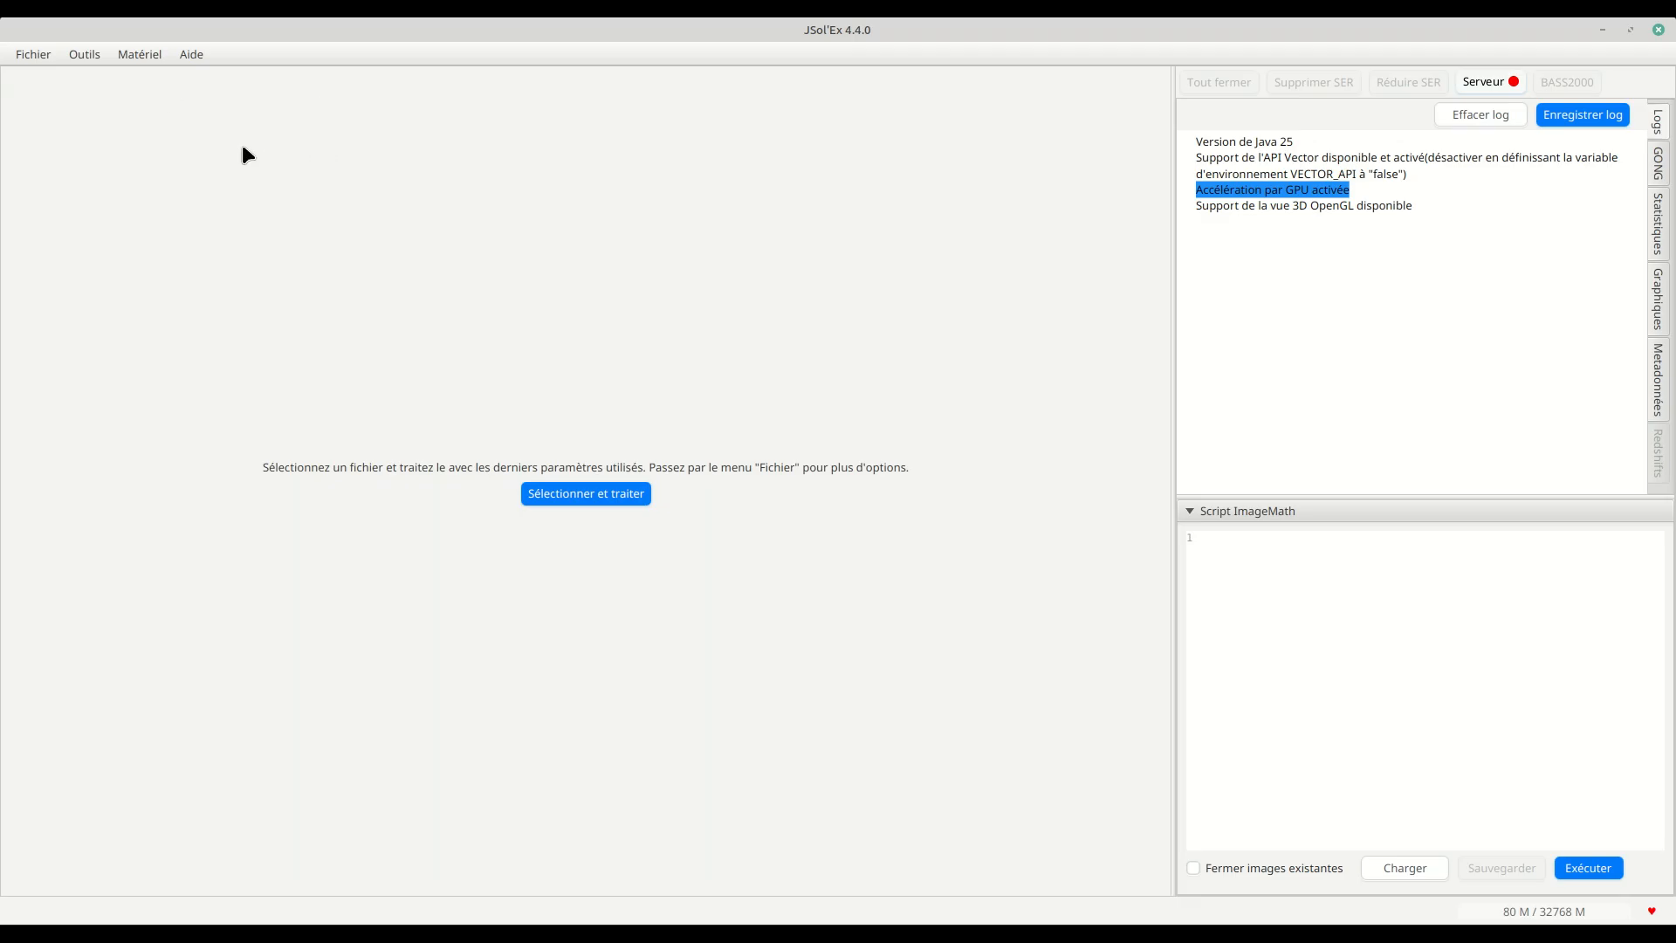
{"action": "left_click", "coordinate": [42, 60]}
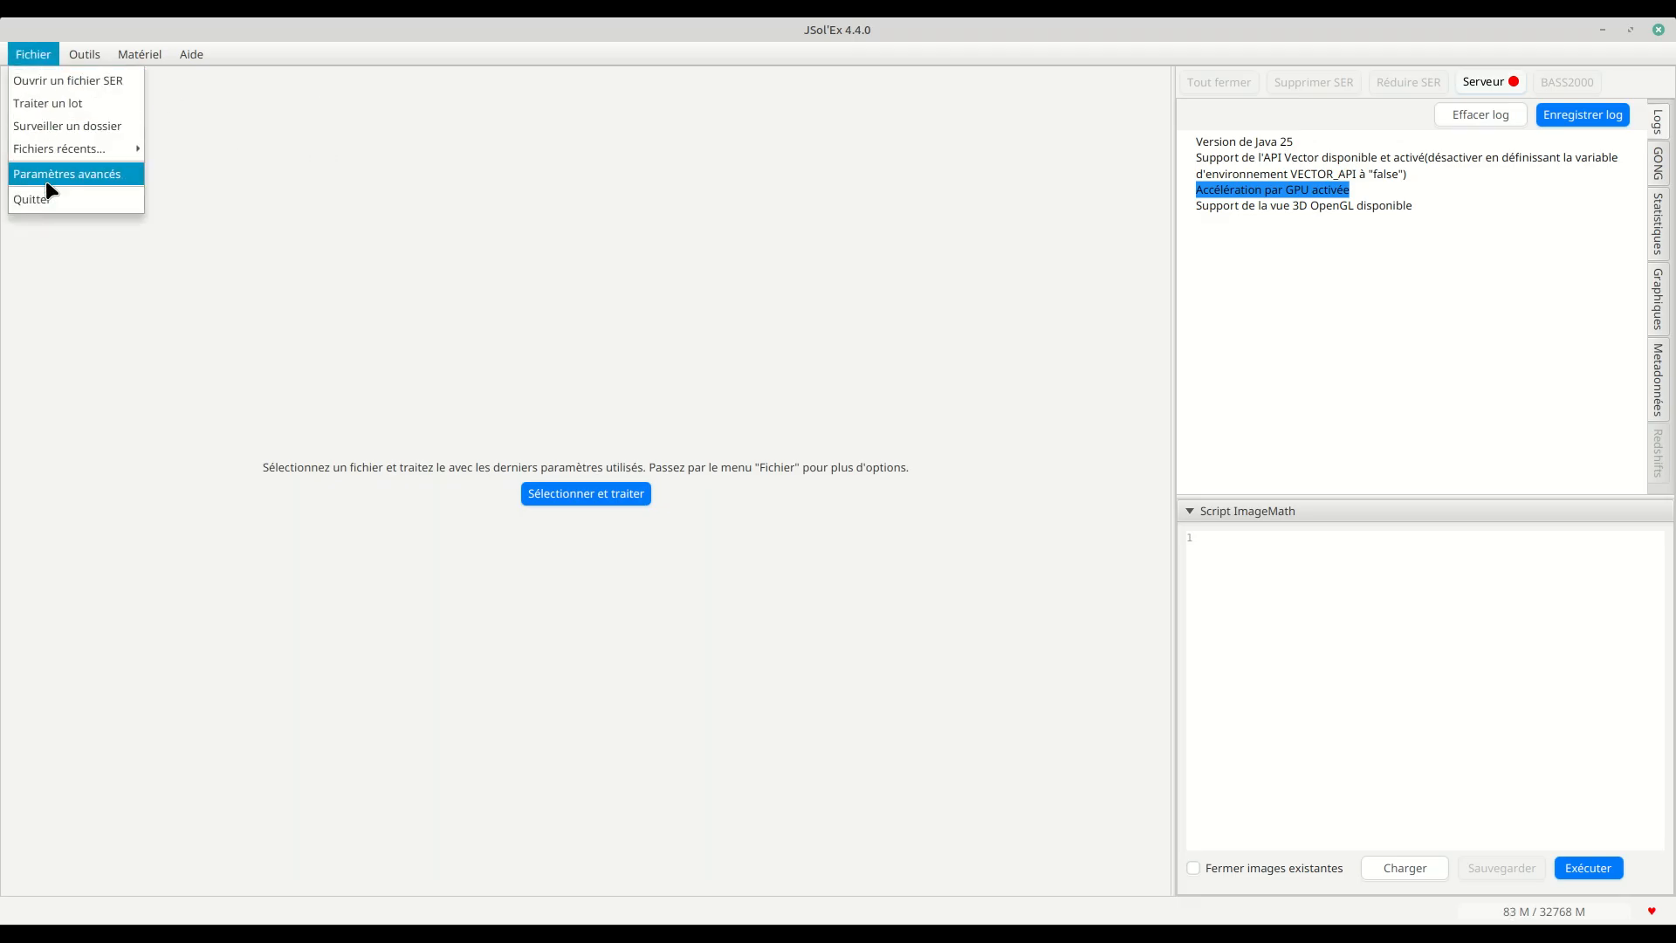
{"action": "left_click", "coordinate": [82, 173]}
{"action": "scroll", "coordinate": [660, 465], "scroll_direction": "down", "scroll_amount": 3}
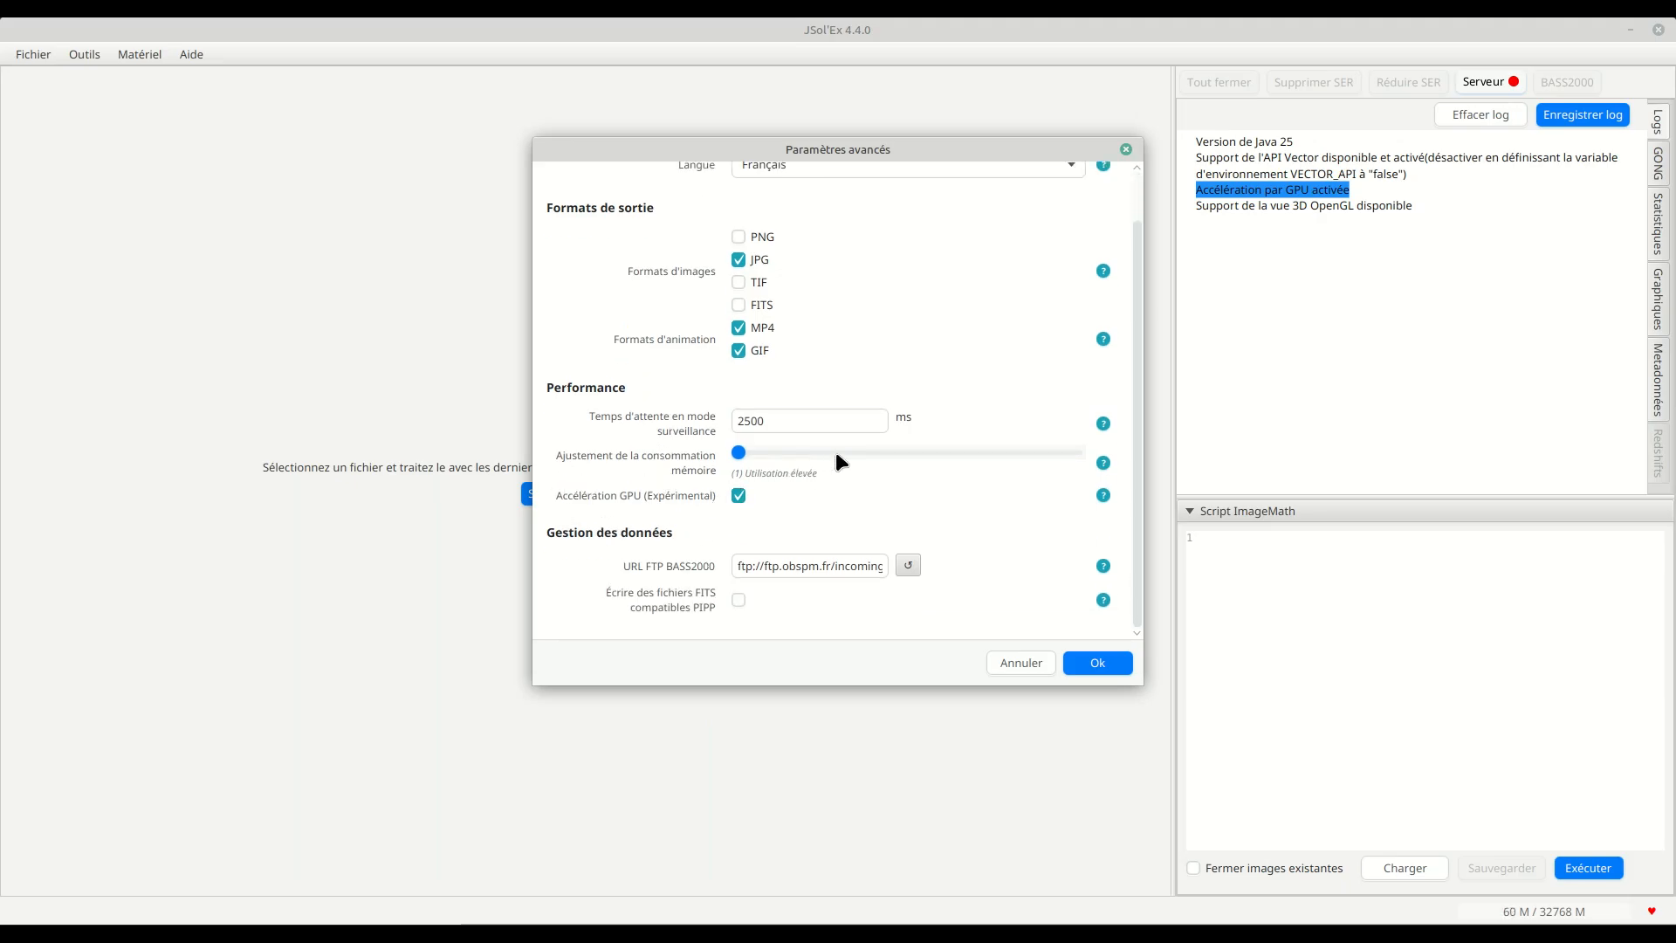
{"action": "left_click", "coordinate": [1124, 148]}
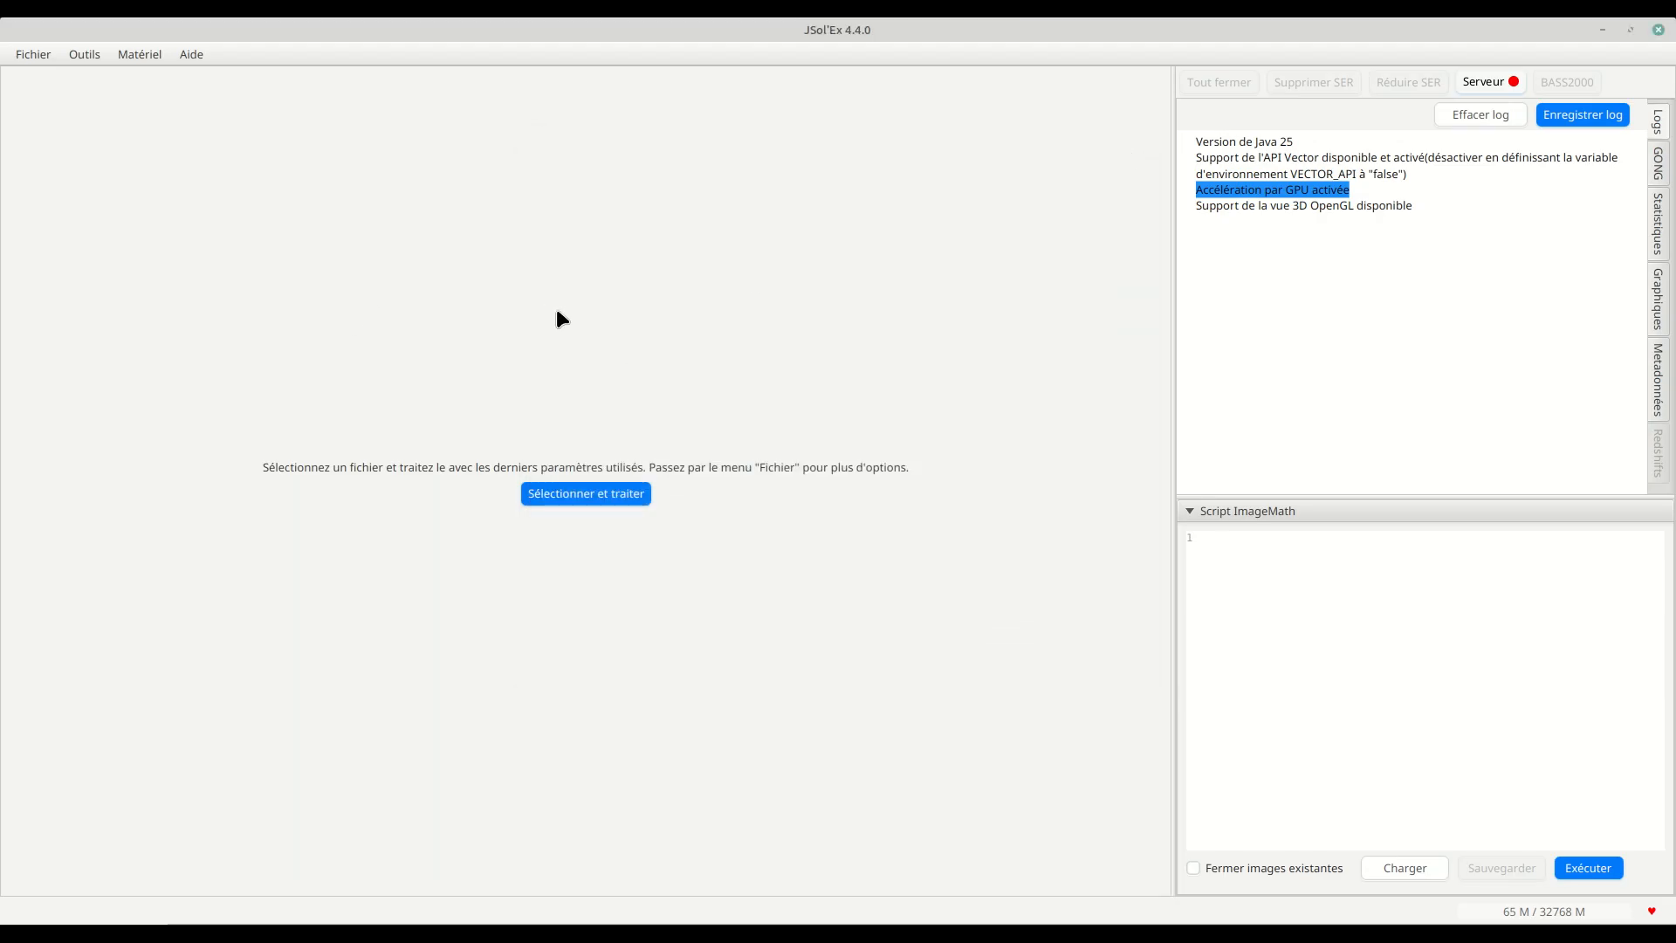
{"action": "left_click", "coordinate": [1275, 279]}
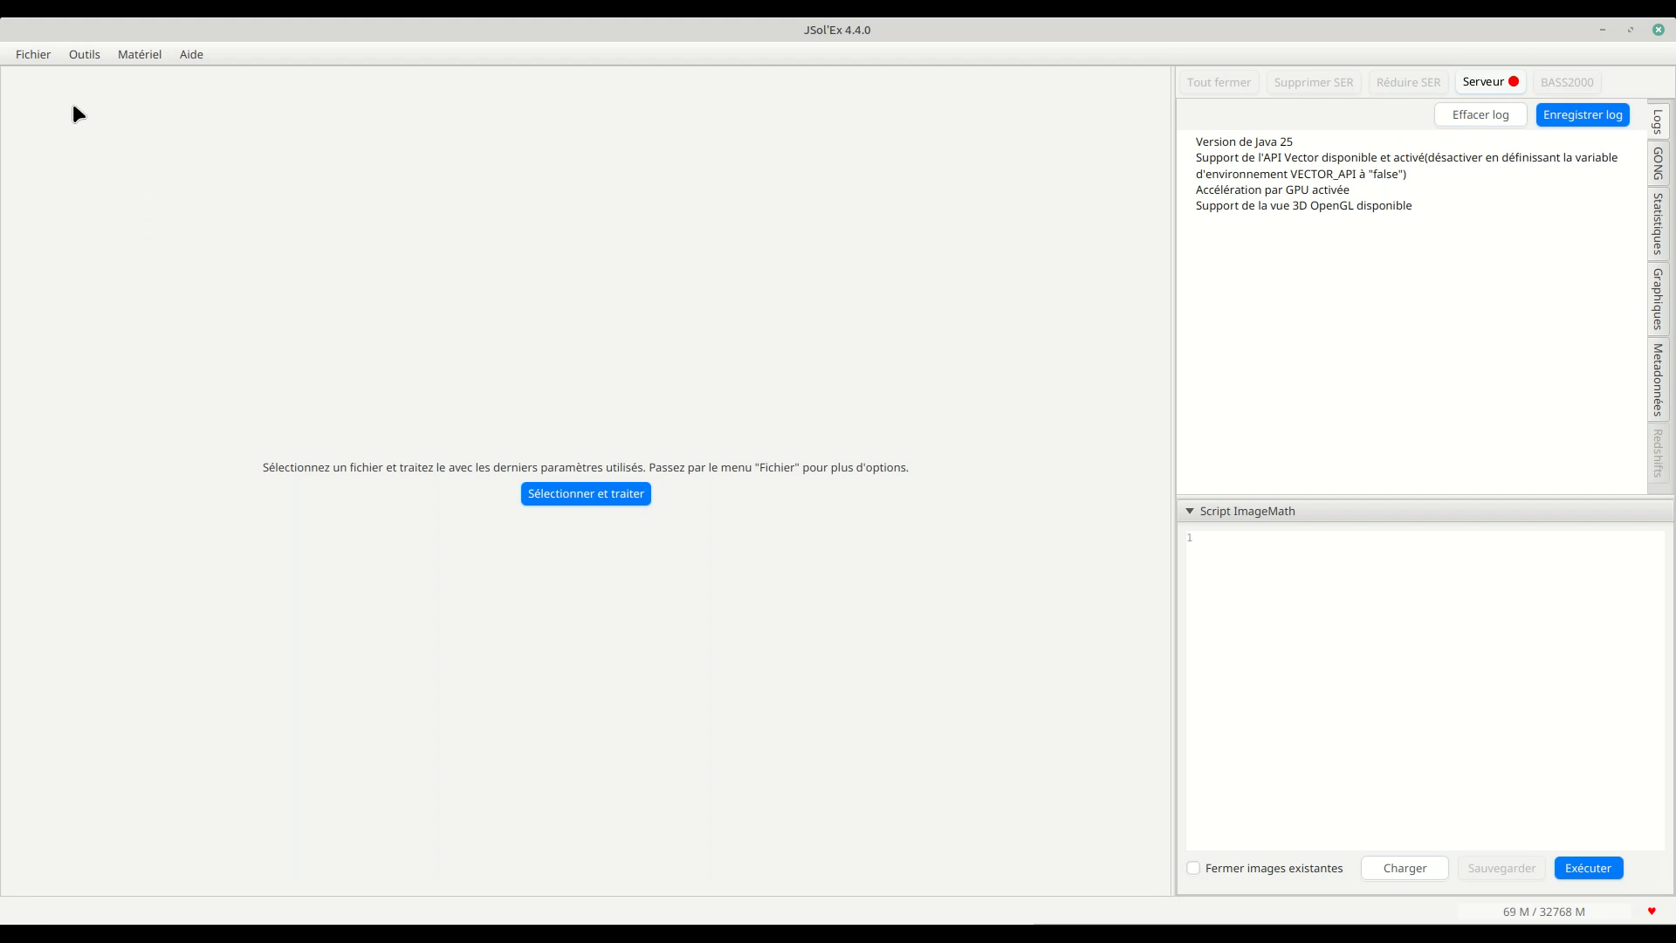
Step: Open the SER file 11_57_21.ser from Sharpcap/2025-12-14/Ha on the T7 drive and start processing it
{"action": "left_click", "coordinate": [43, 61]}
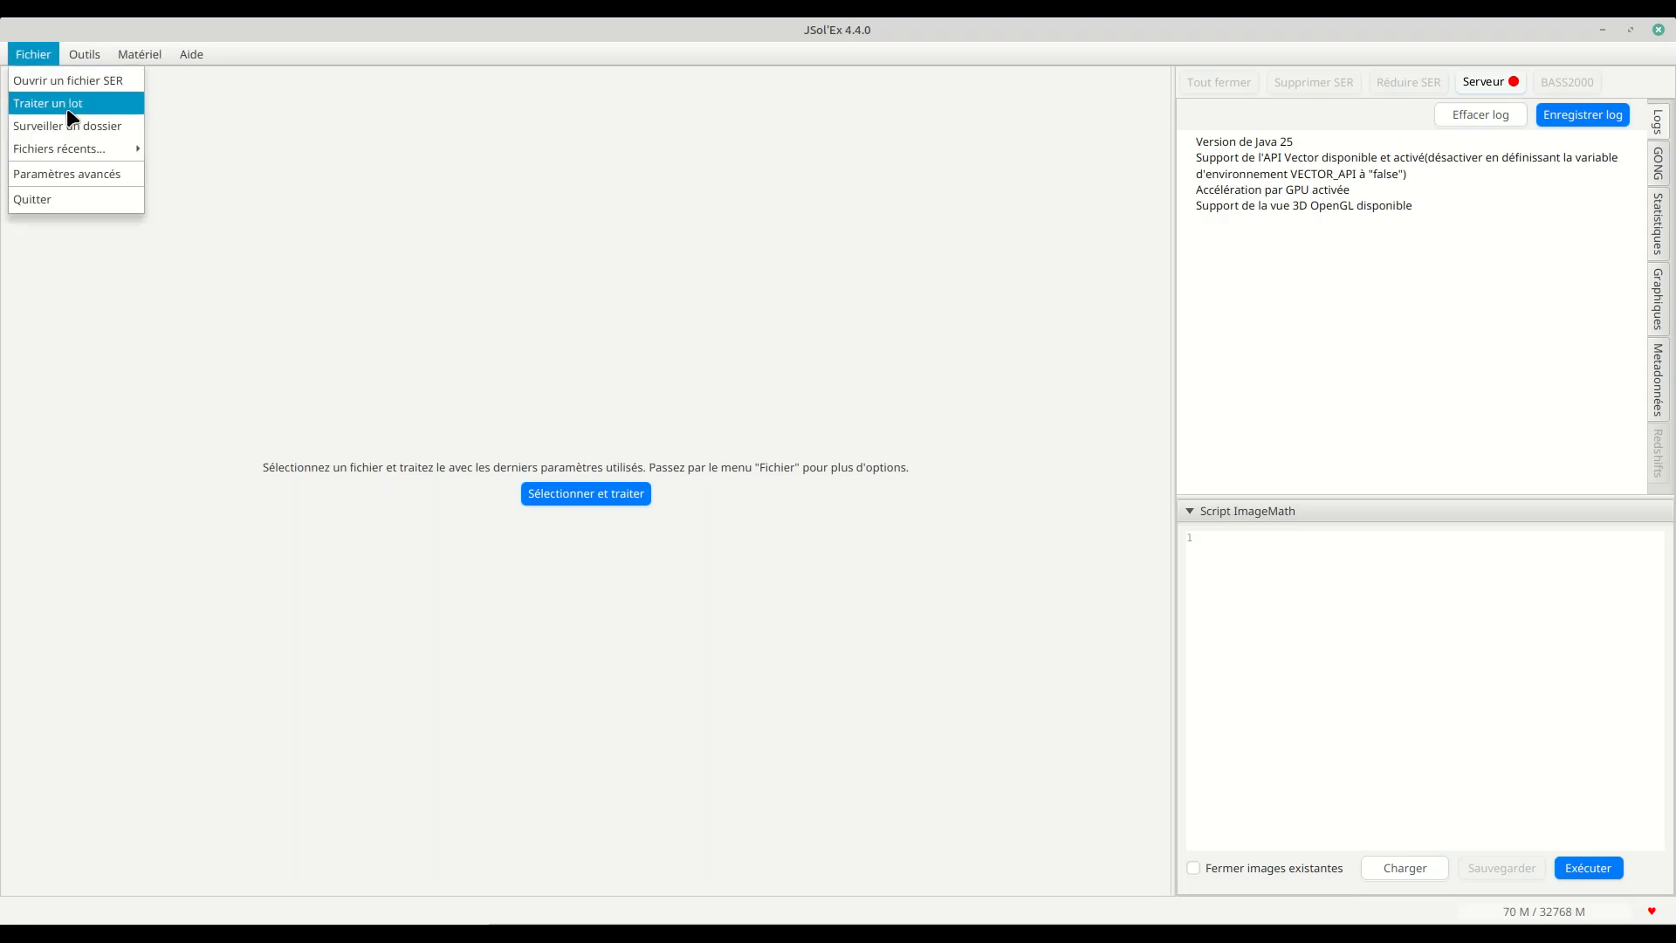
{"action": "left_click", "coordinate": [72, 89]}
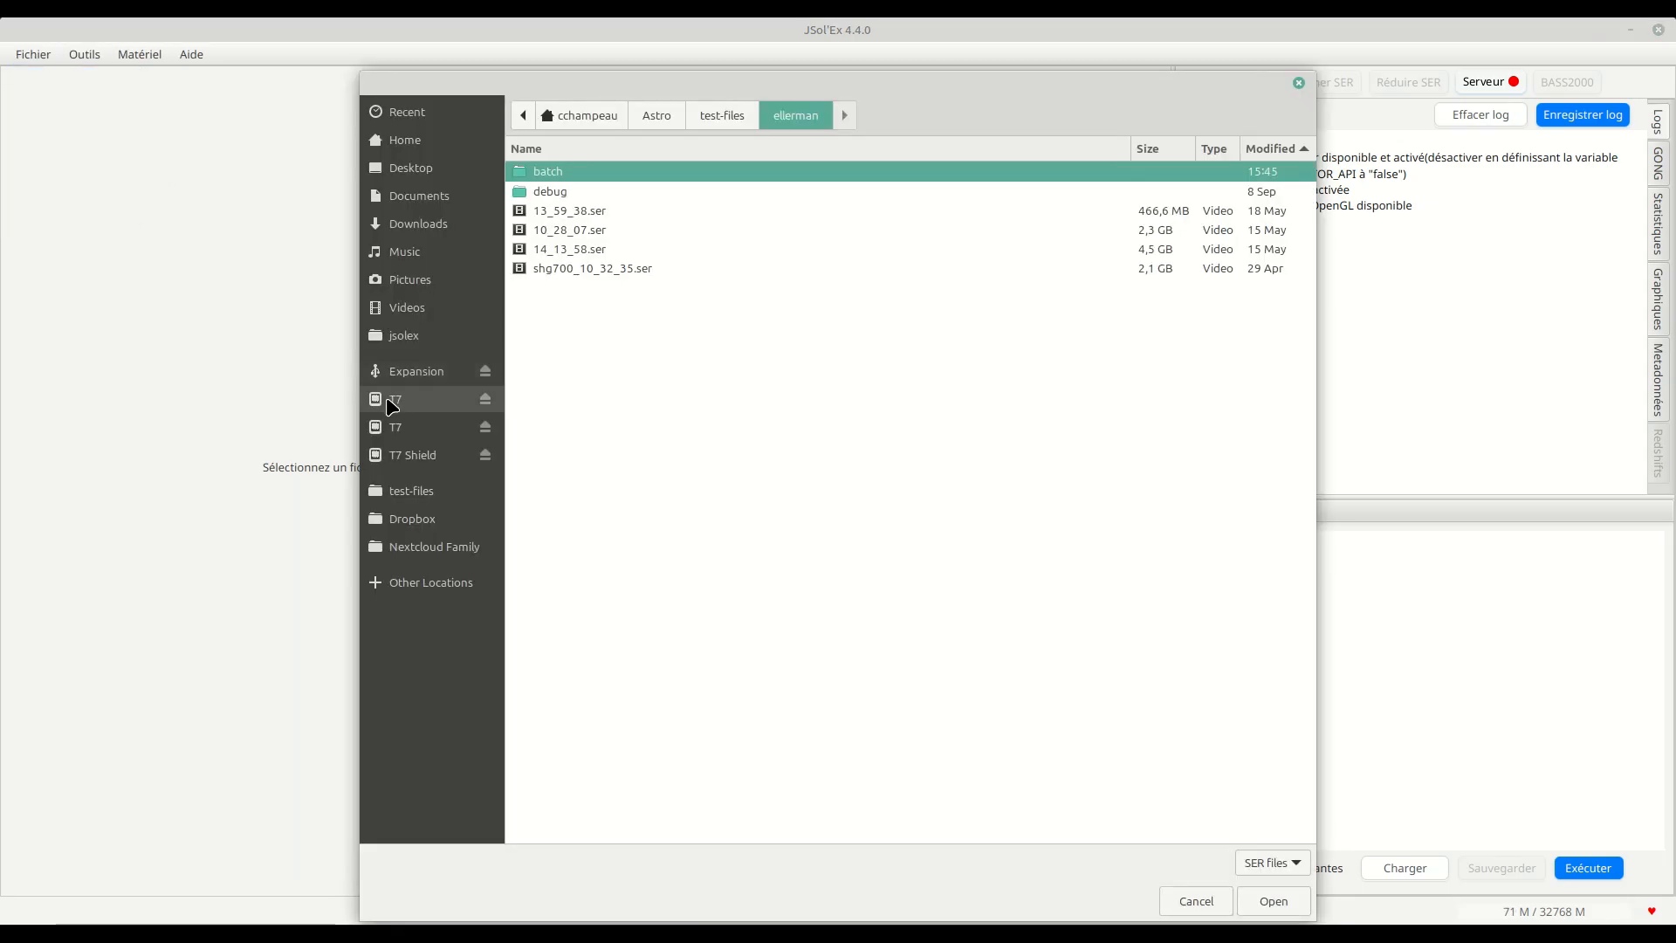
{"action": "left_click", "coordinate": [393, 428]}
{"action": "double_click", "coordinate": [557, 172]}
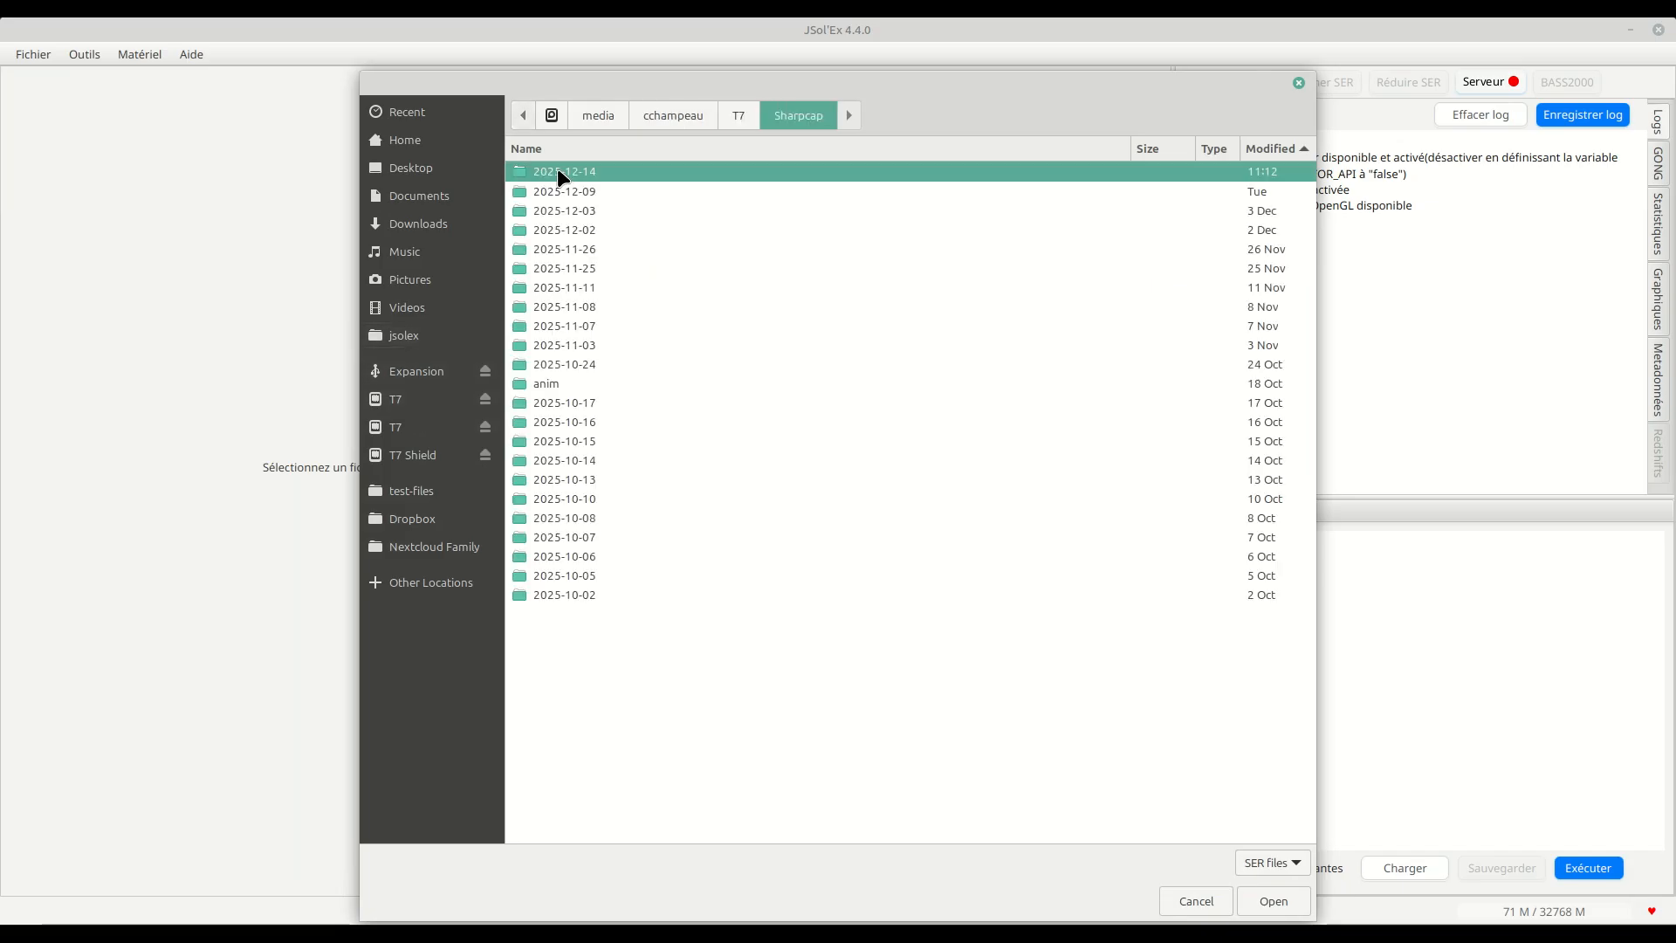
{"action": "double_click", "coordinate": [559, 171]}
{"action": "double_click", "coordinate": [544, 310]}
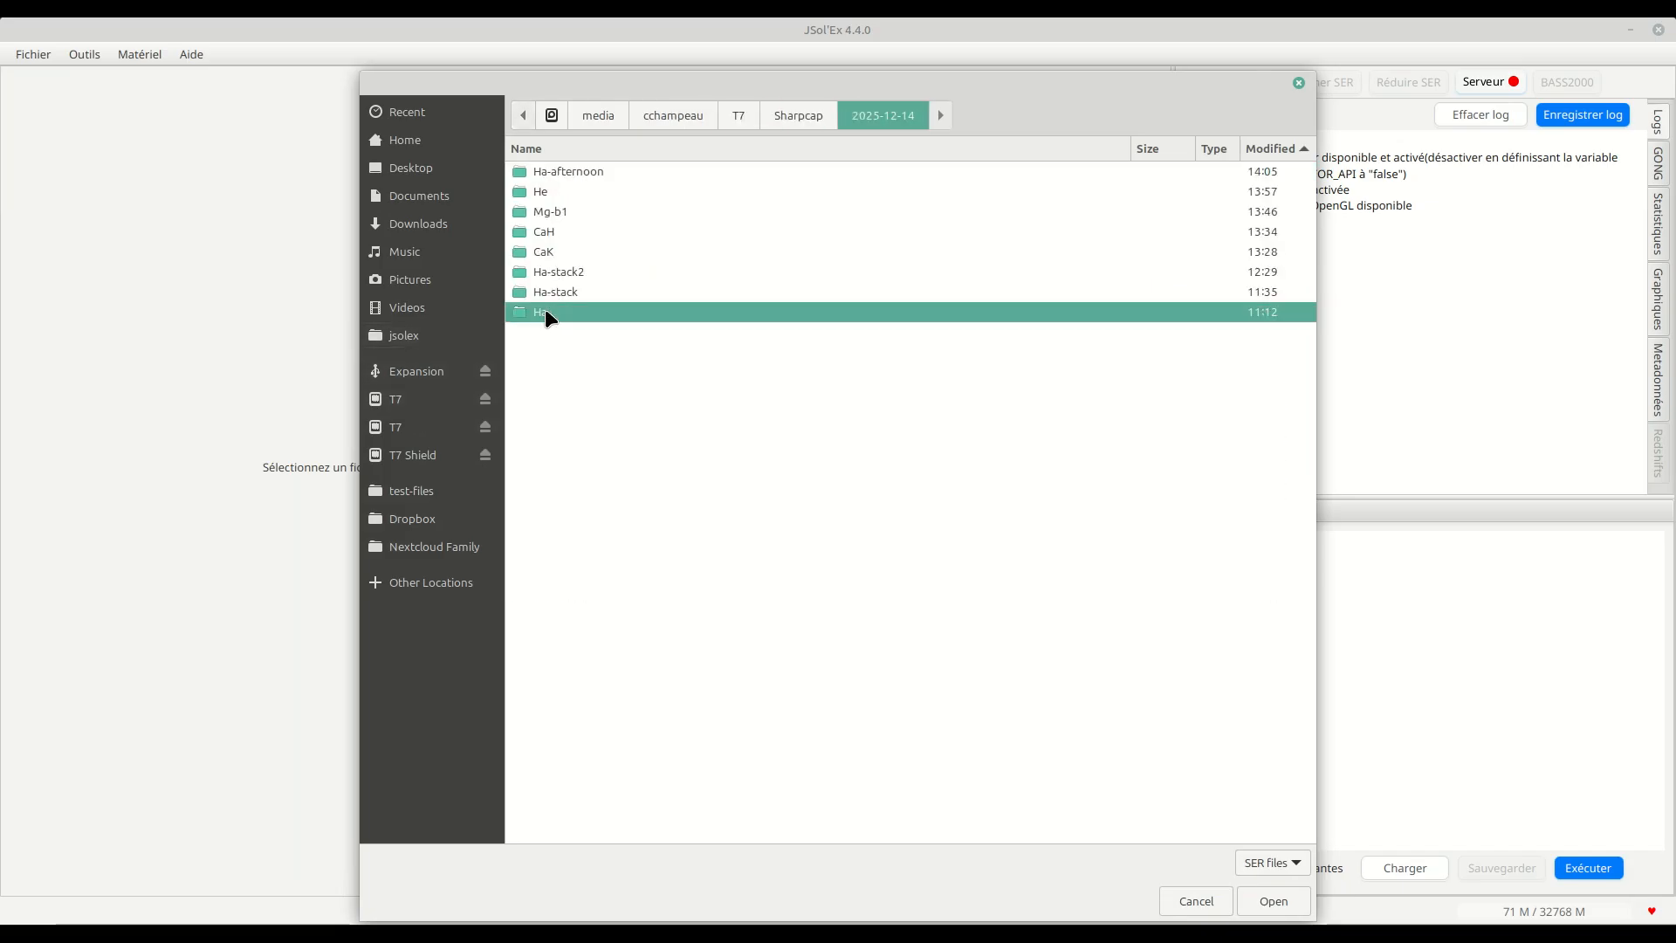
{"action": "double_click", "coordinate": [583, 210]}
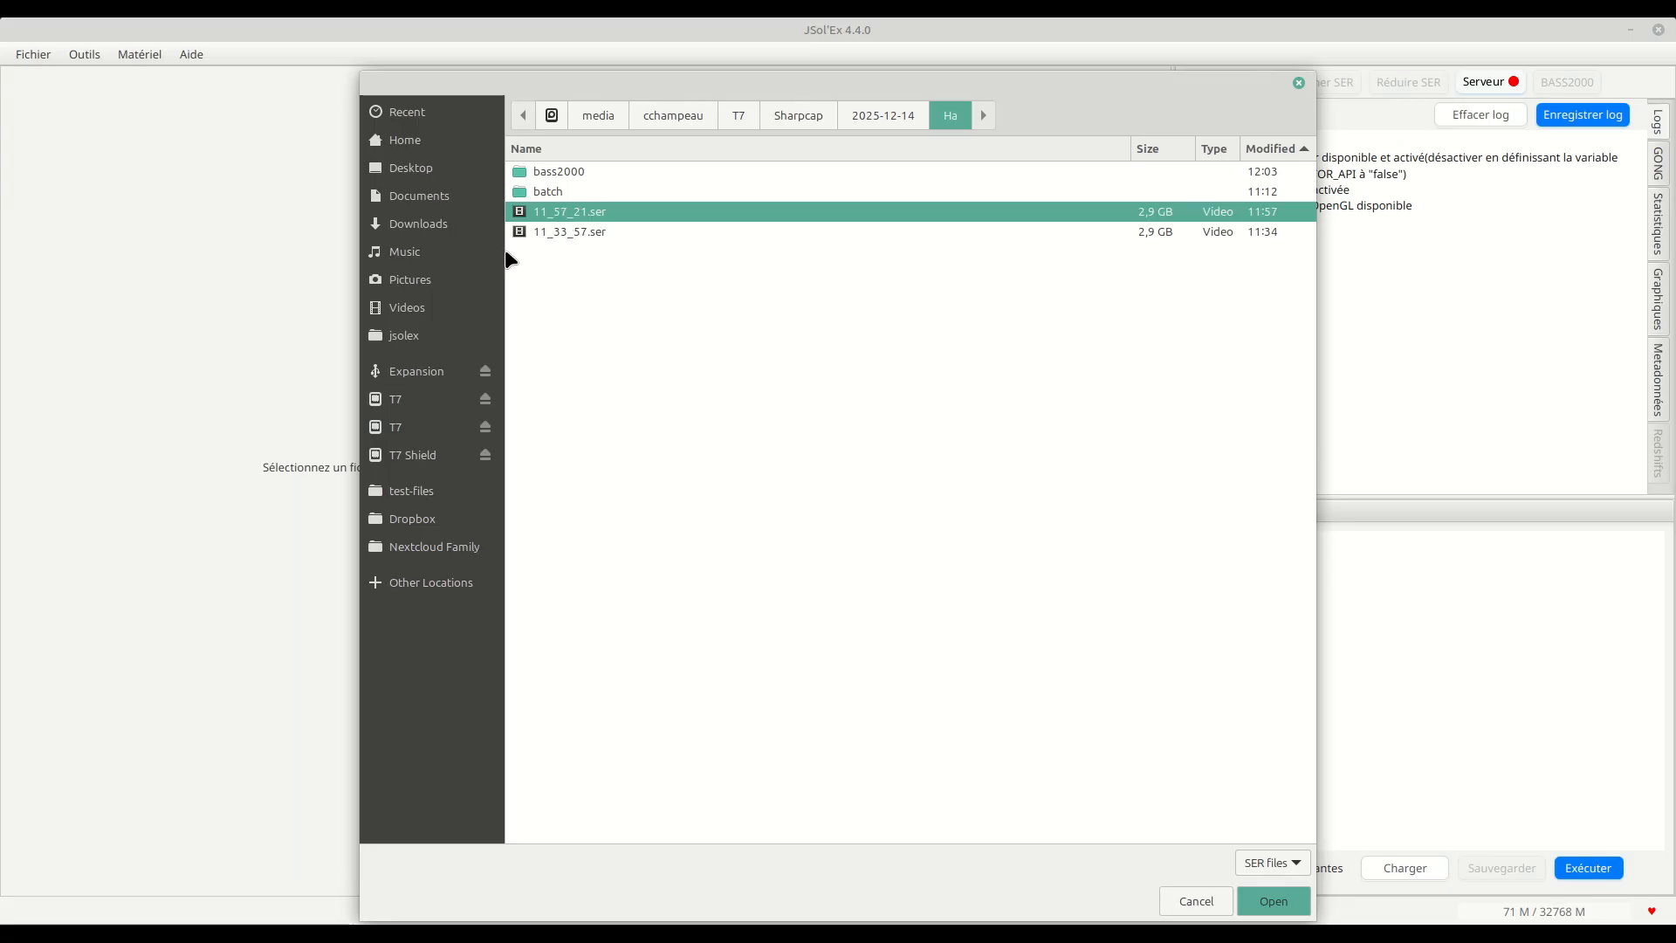
{"action": "left_click", "coordinate": [1174, 721]}
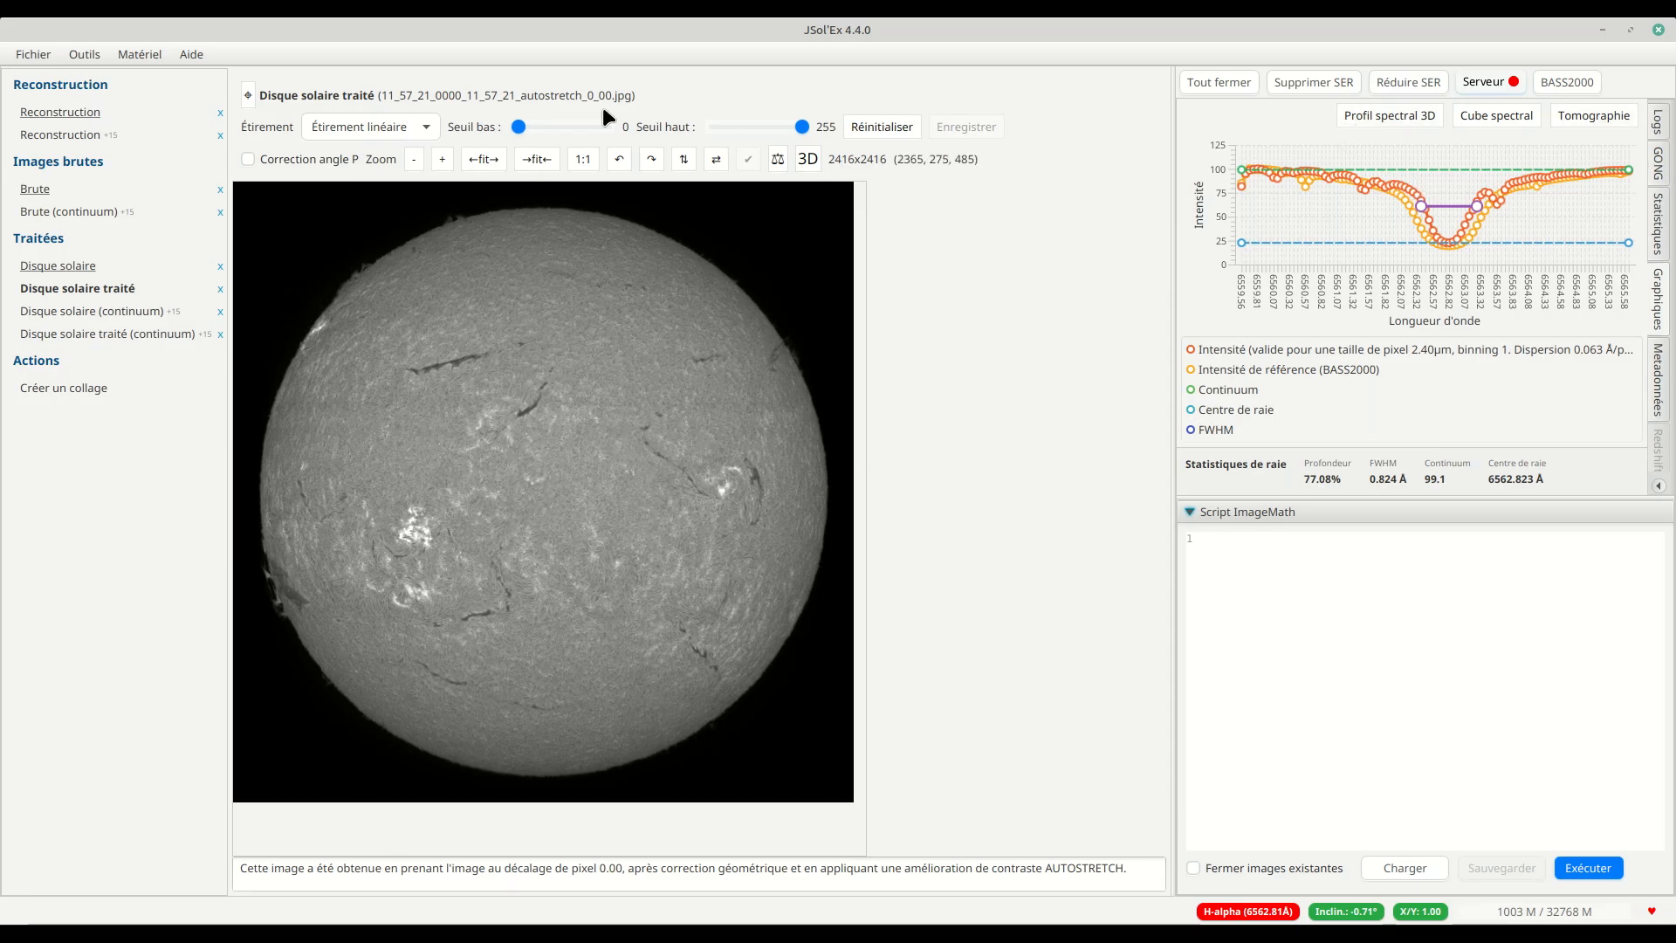
Step: Open the processed solar disk as a 3D view and examine the sphere and its prominences from several angles
{"action": "left_click", "coordinate": [806, 175]}
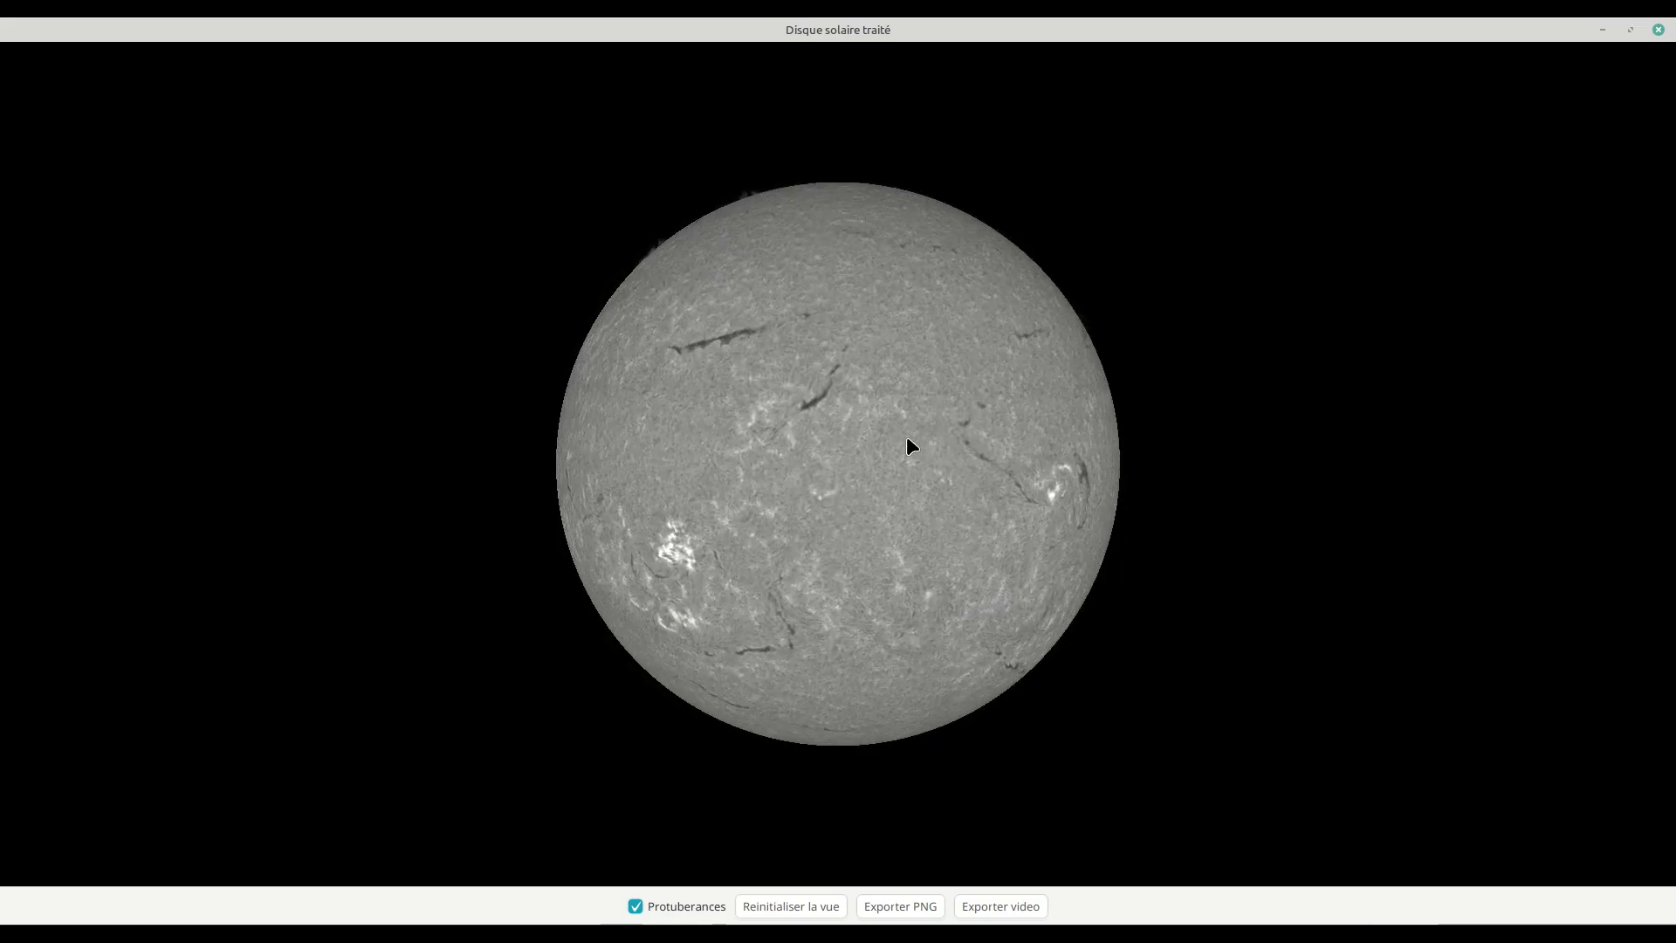
{"action": "scroll", "coordinate": [784, 473], "scroll_direction": "up", "scroll_amount": 8}
{"action": "scroll", "coordinate": [784, 473], "scroll_direction": "down", "scroll_amount": 7}
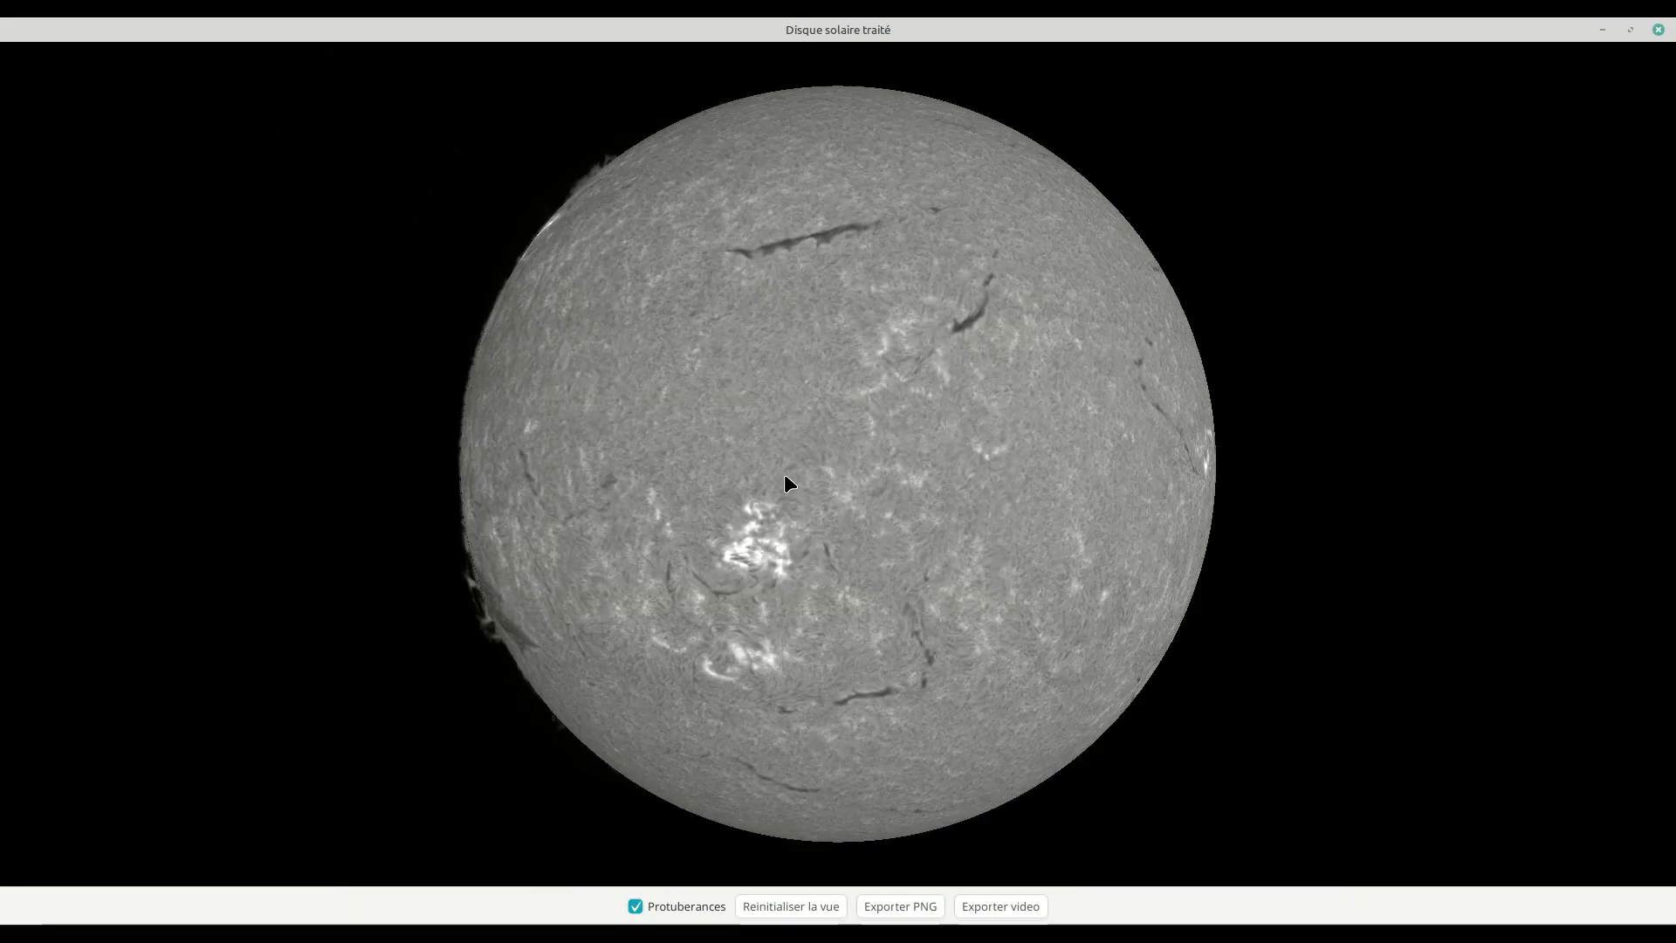
{"action": "left_click_drag", "start_coordinate": [798, 487], "coordinate": [771, 494]}
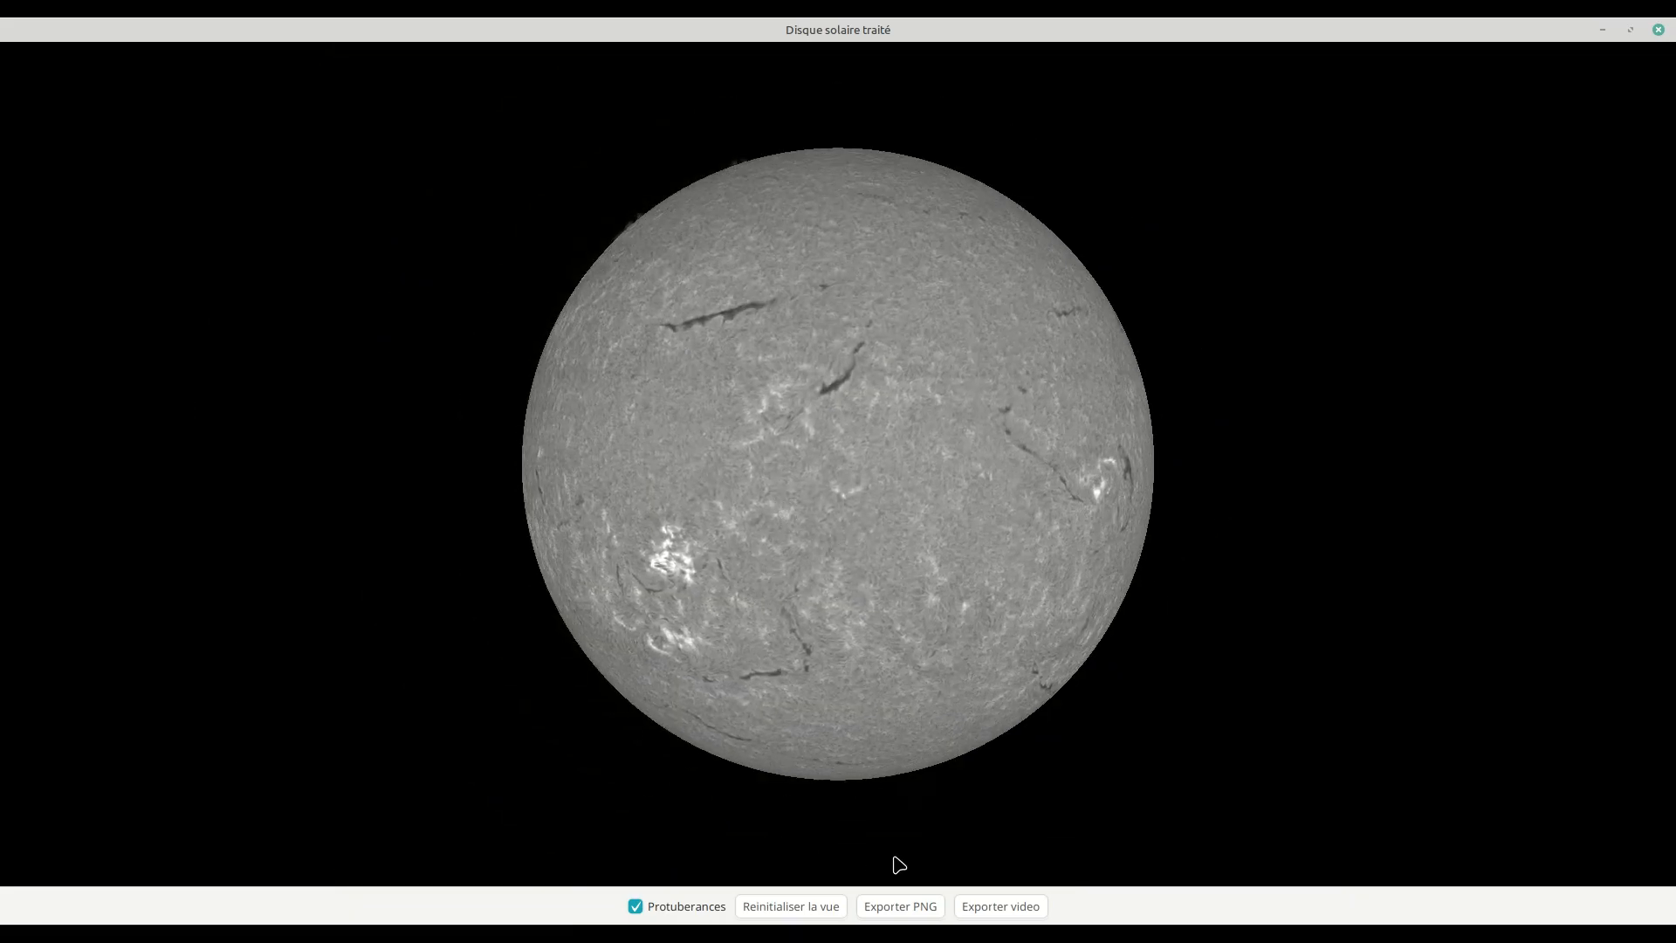
{"action": "left_click", "coordinate": [921, 908]}
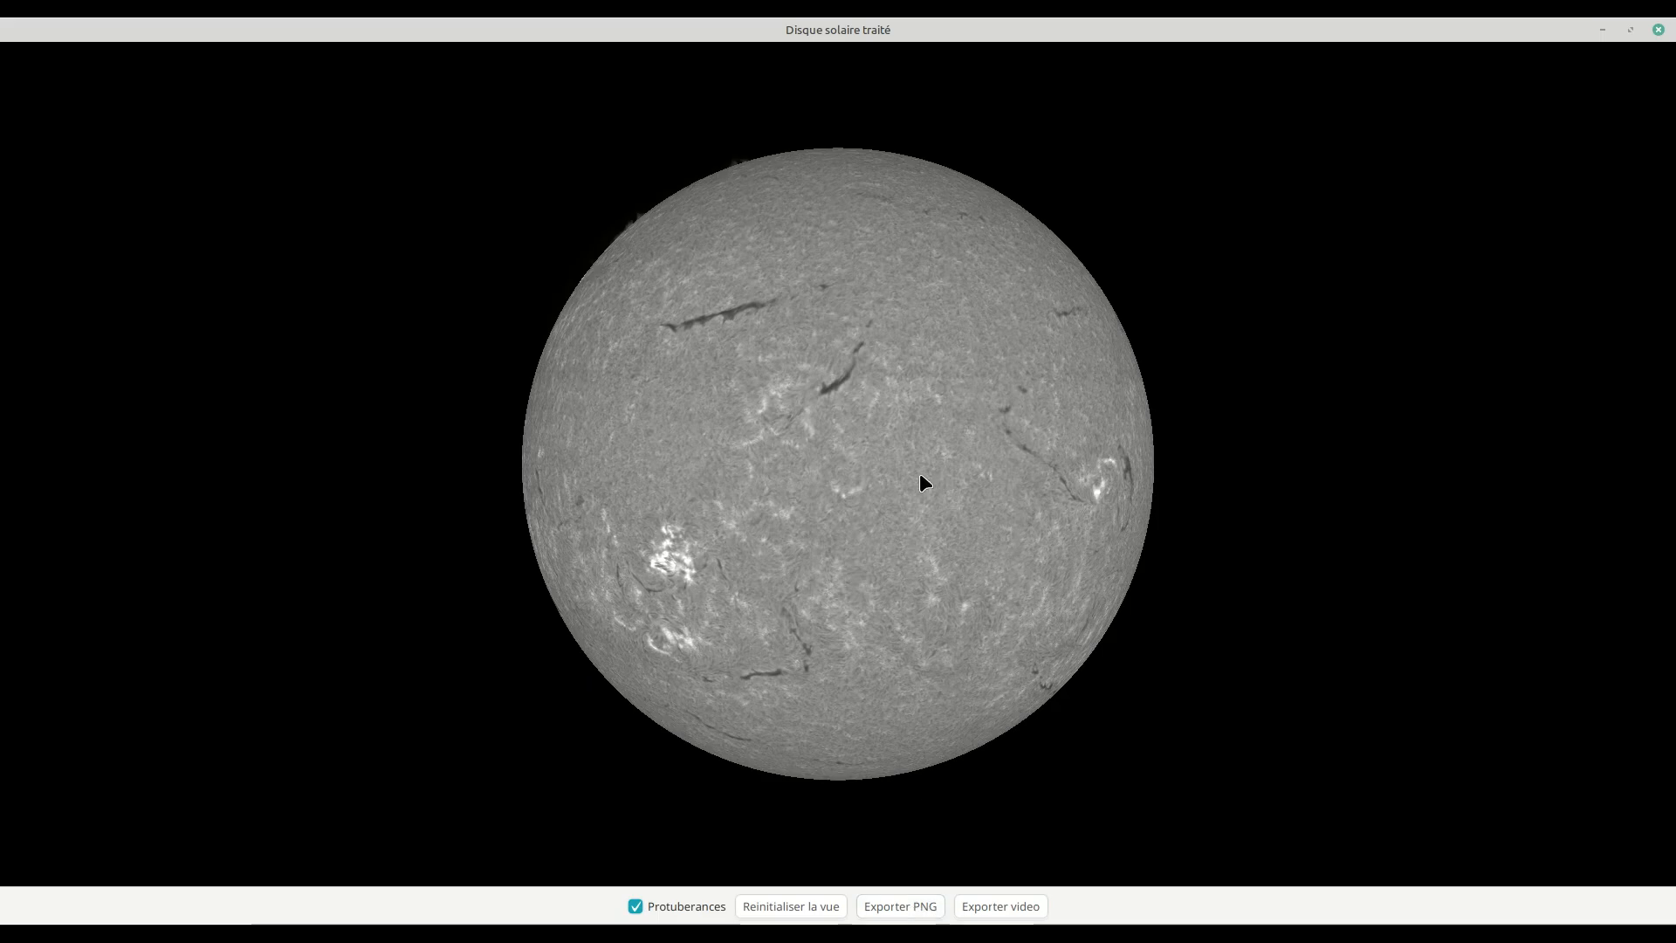
{"action": "left_click_drag", "start_coordinate": [678, 523], "coordinate": [790, 522]}
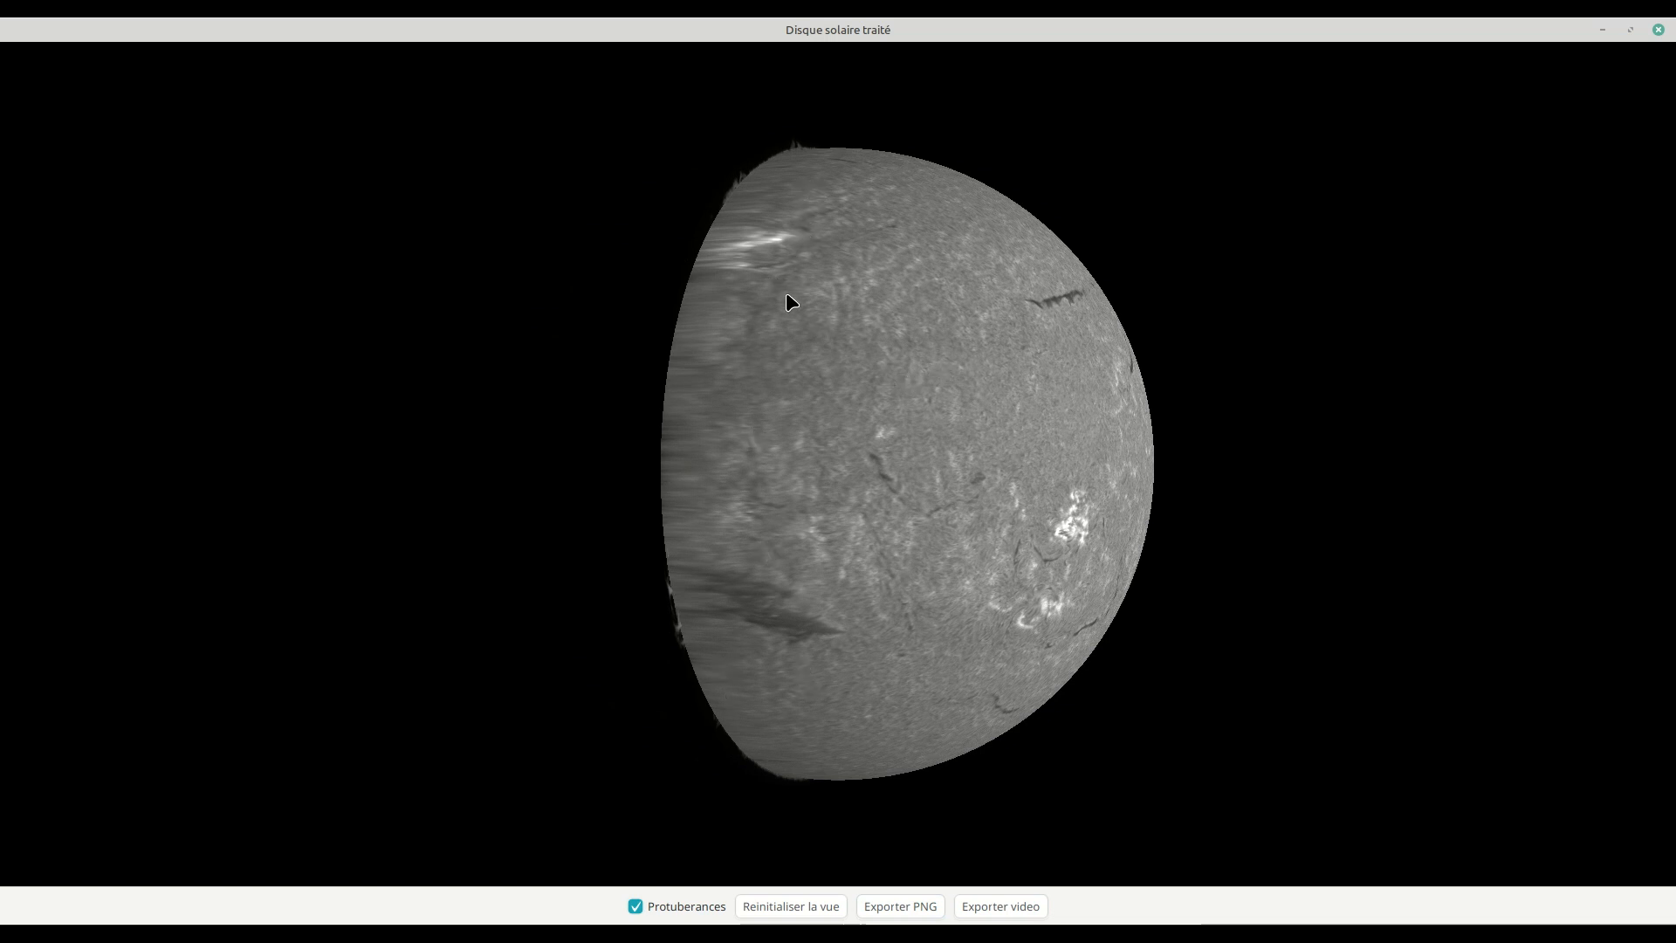
{"action": "left_click_drag", "start_coordinate": [942, 514], "coordinate": [836, 519]}
{"action": "mouse_move", "coordinate": [989, 424]}
{"action": "left_mouse_down"}
{"action": "mouse_move", "coordinate": [945, 423]}
{"action": "mouse_move", "coordinate": [1002, 428]}
{"action": "mouse_move", "coordinate": [1016, 399]}
{"action": "mouse_move", "coordinate": [982, 422]}
{"action": "mouse_move", "coordinate": [1004, 405]}
{"action": "left_mouse_up"}
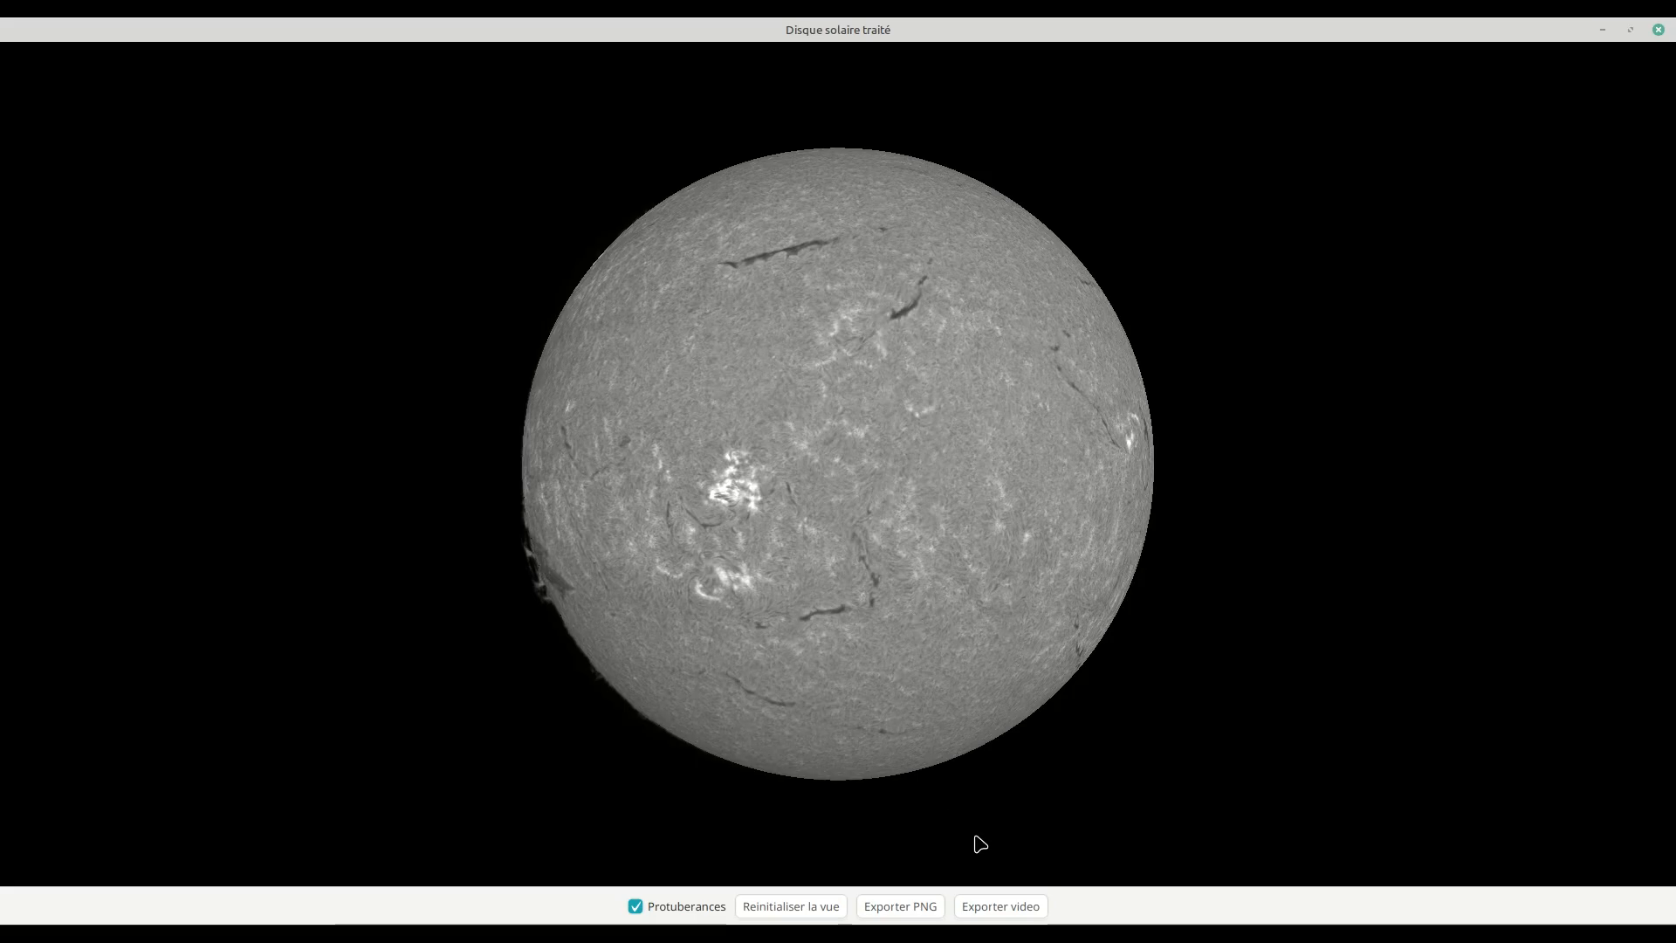
Step: Export the 3D view as a video named sun_3d at 512x512 with annotated images, and close the 3D view
{"action": "left_click", "coordinate": [1000, 907]}
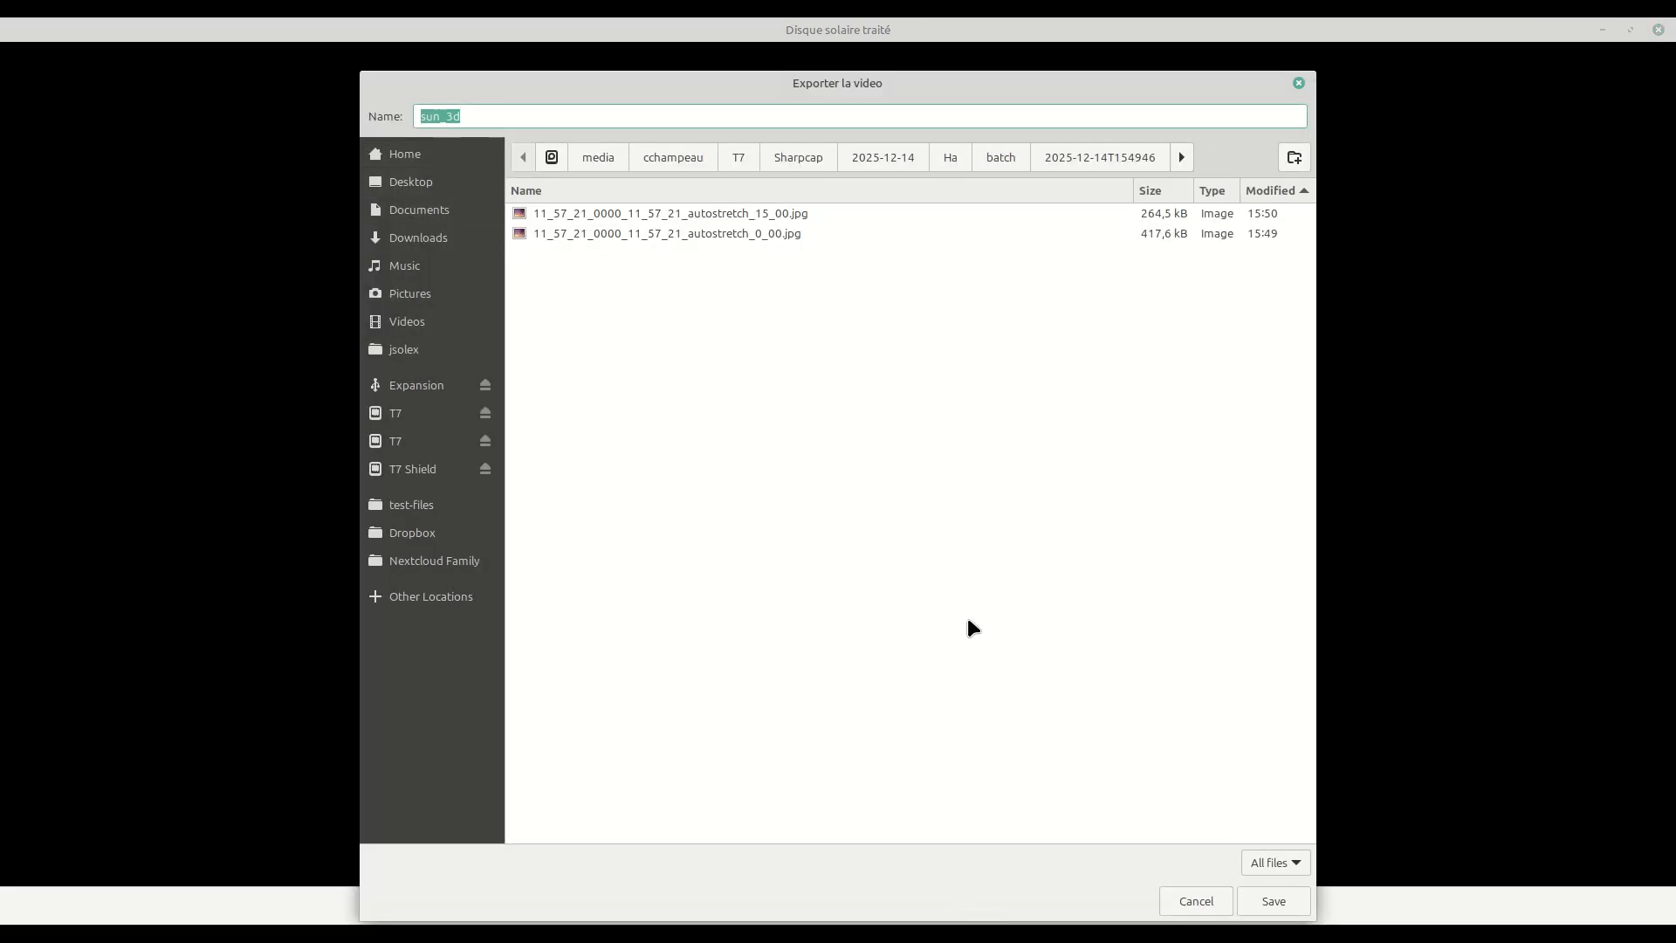
{"action": "left_click", "coordinate": [1272, 902]}
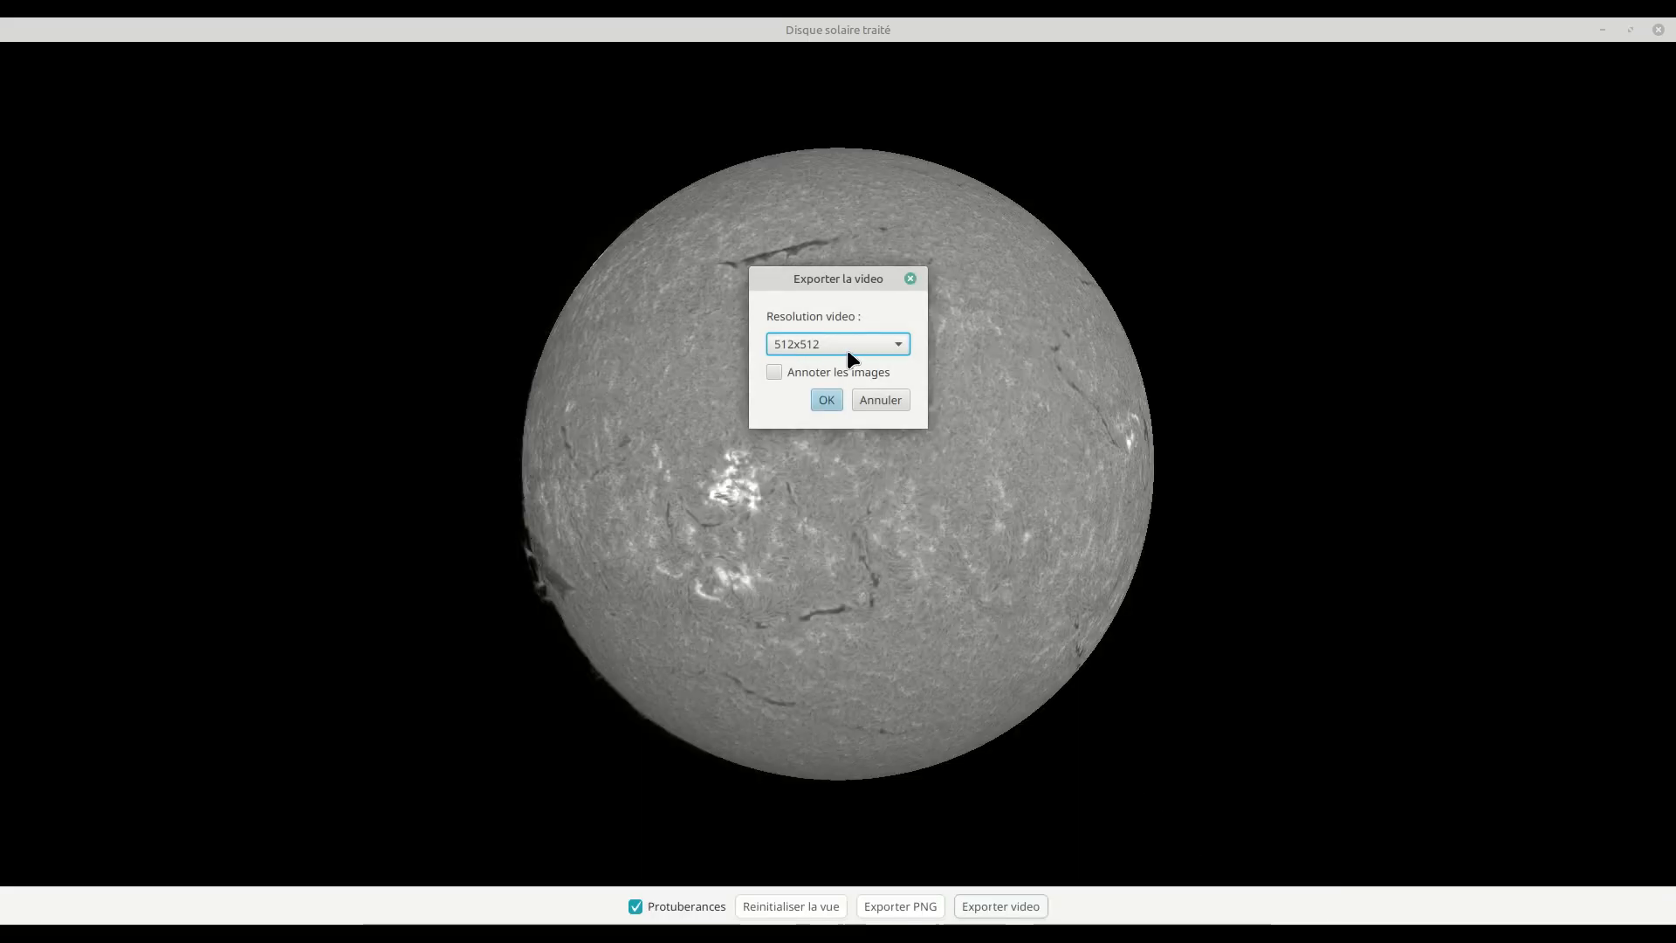
{"action": "left_click", "coordinate": [809, 371]}
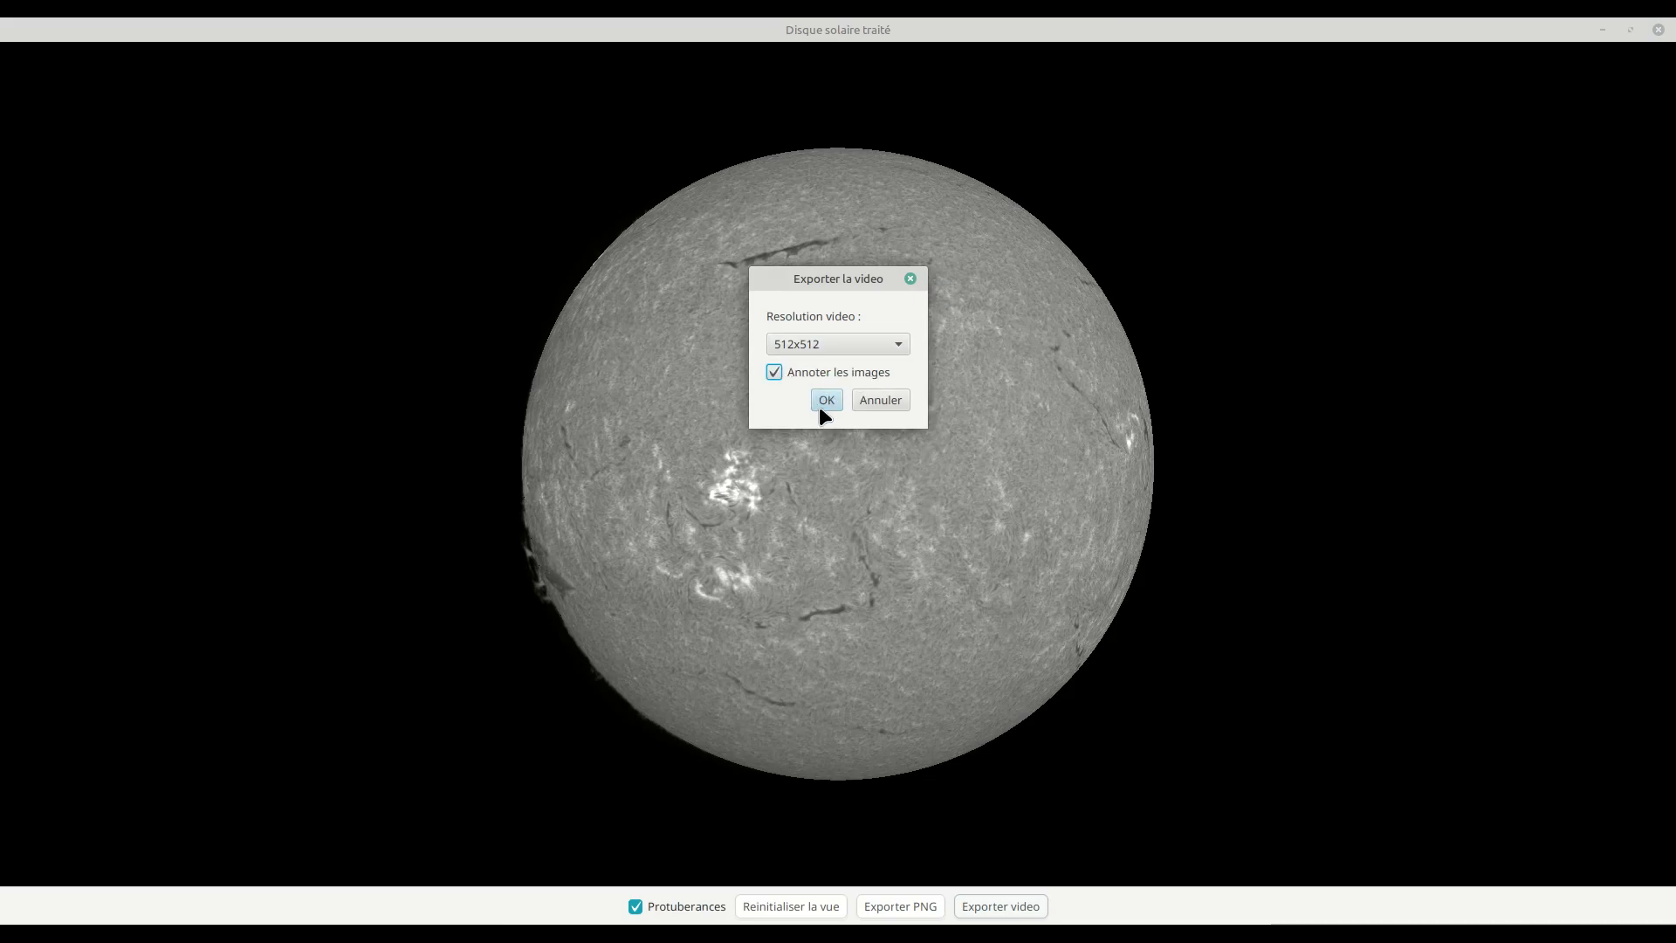
{"action": "left_click", "coordinate": [824, 343]}
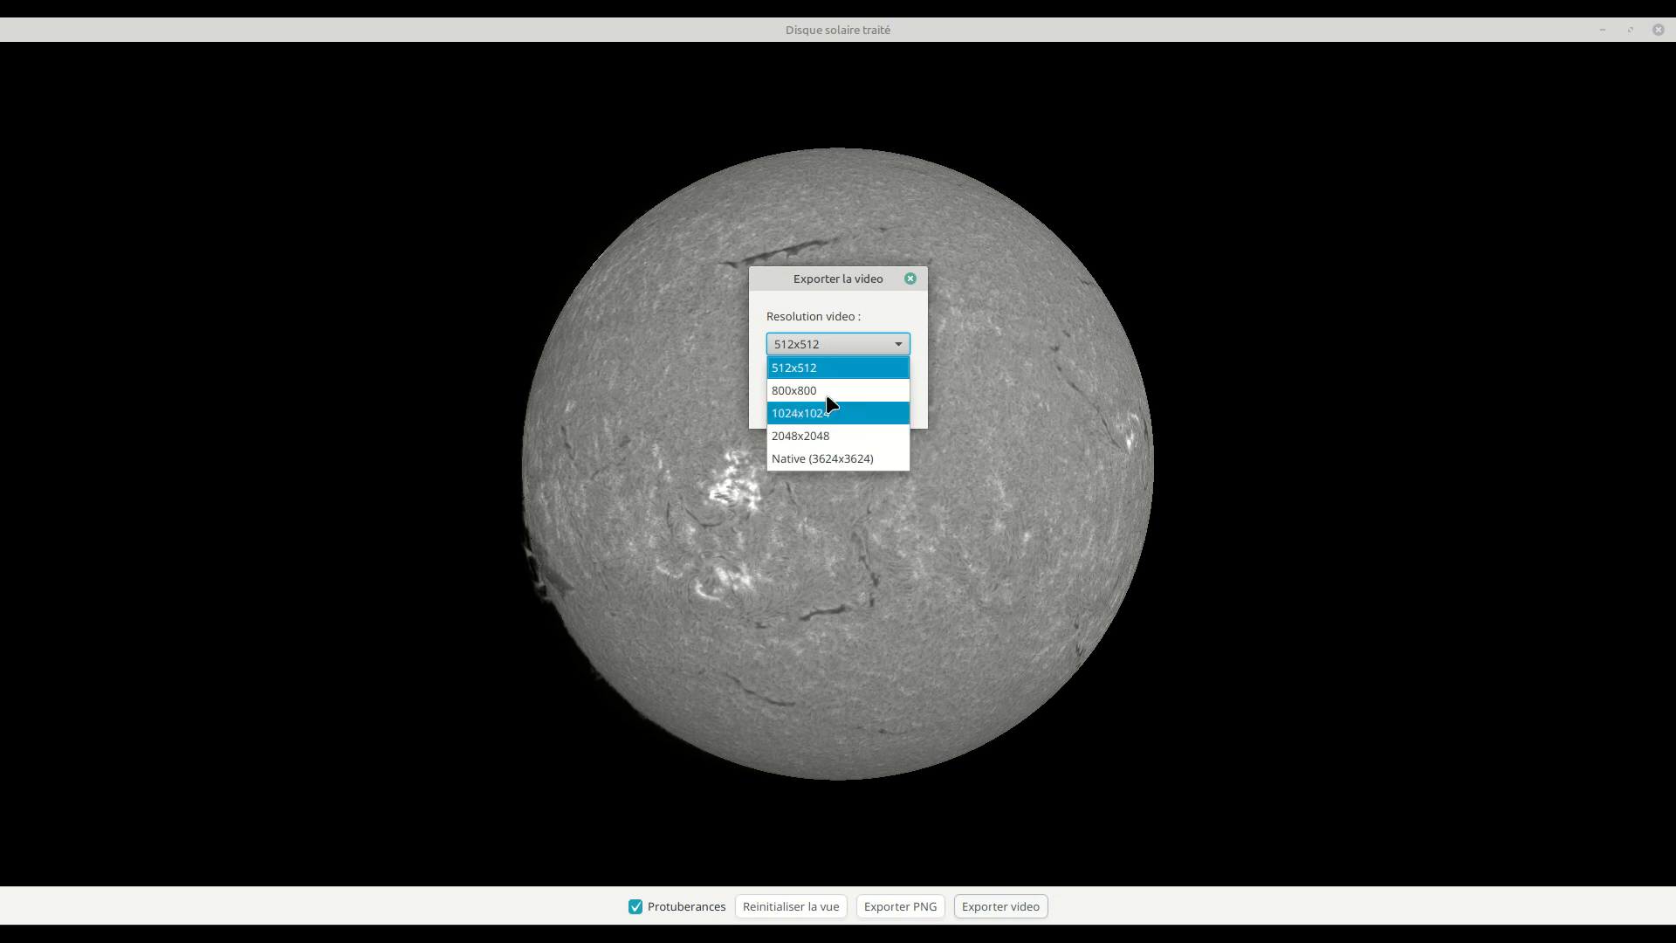
{"action": "left_click", "coordinate": [845, 297]}
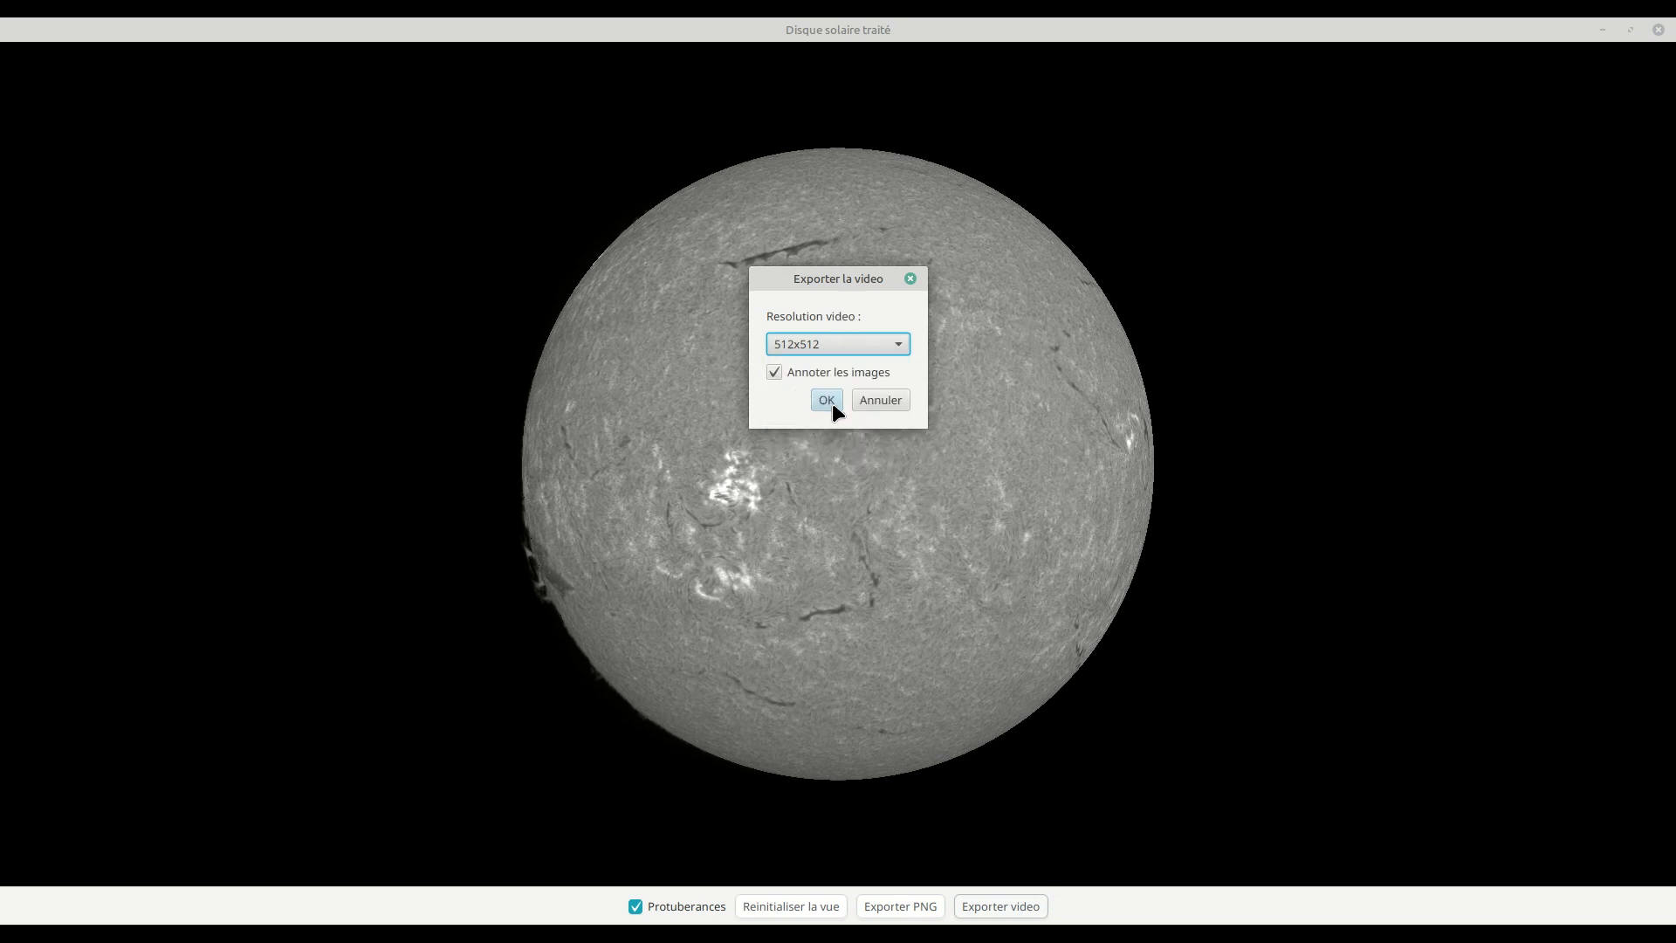
{"action": "left_click", "coordinate": [832, 402]}
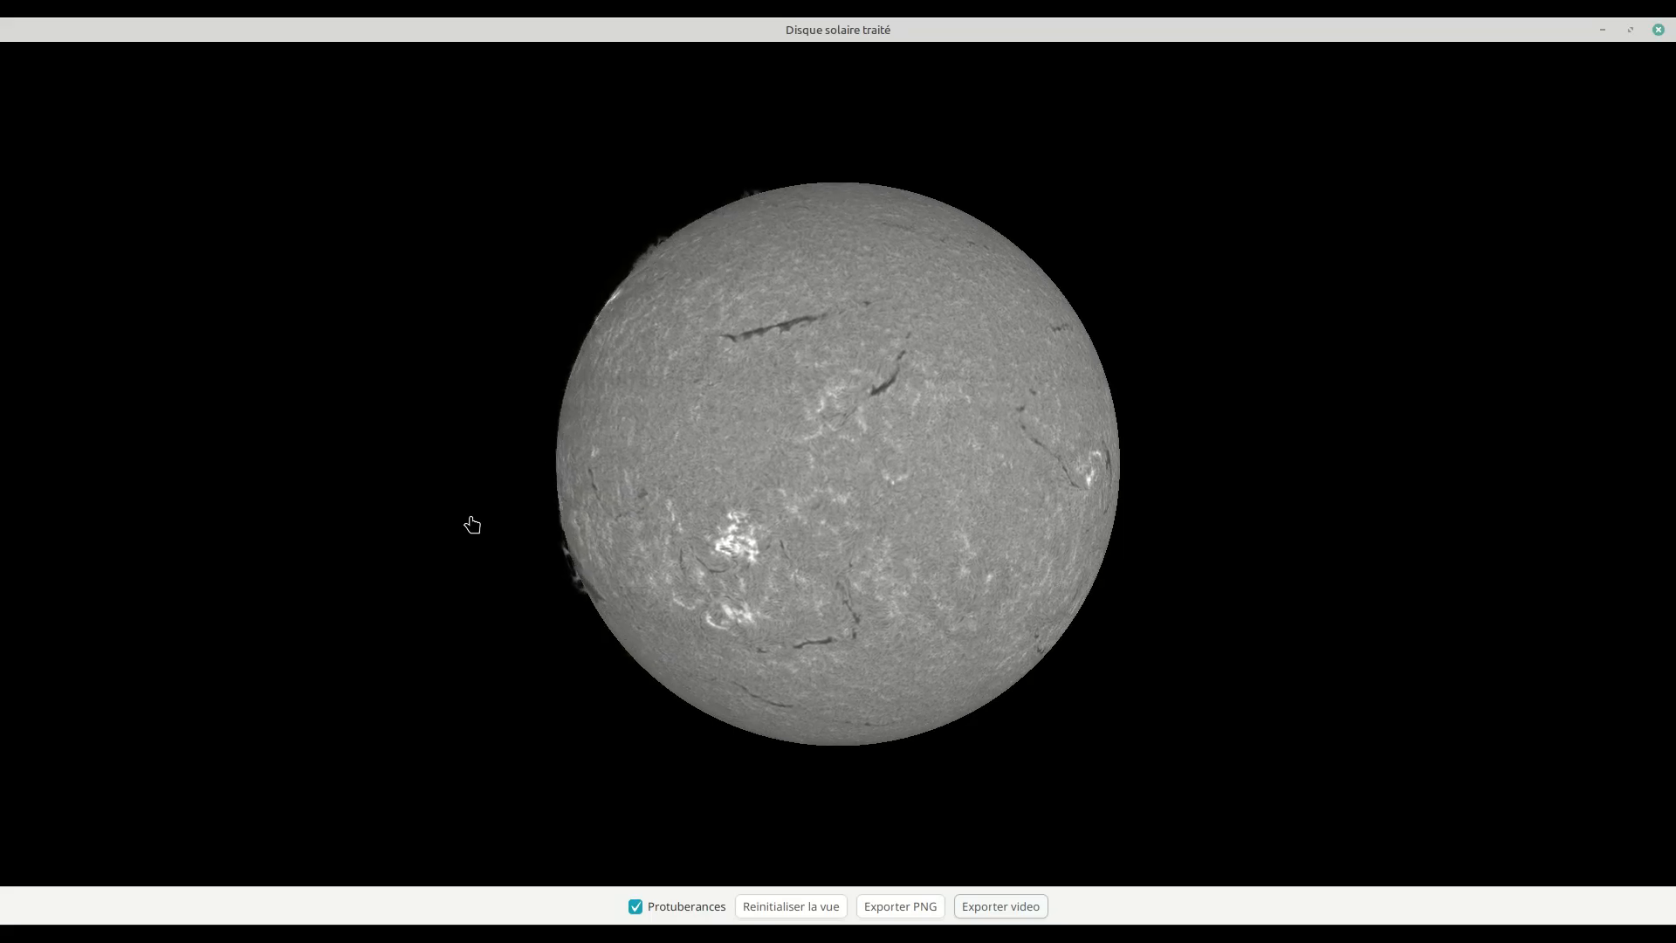
{"action": "left_click", "coordinate": [1659, 31]}
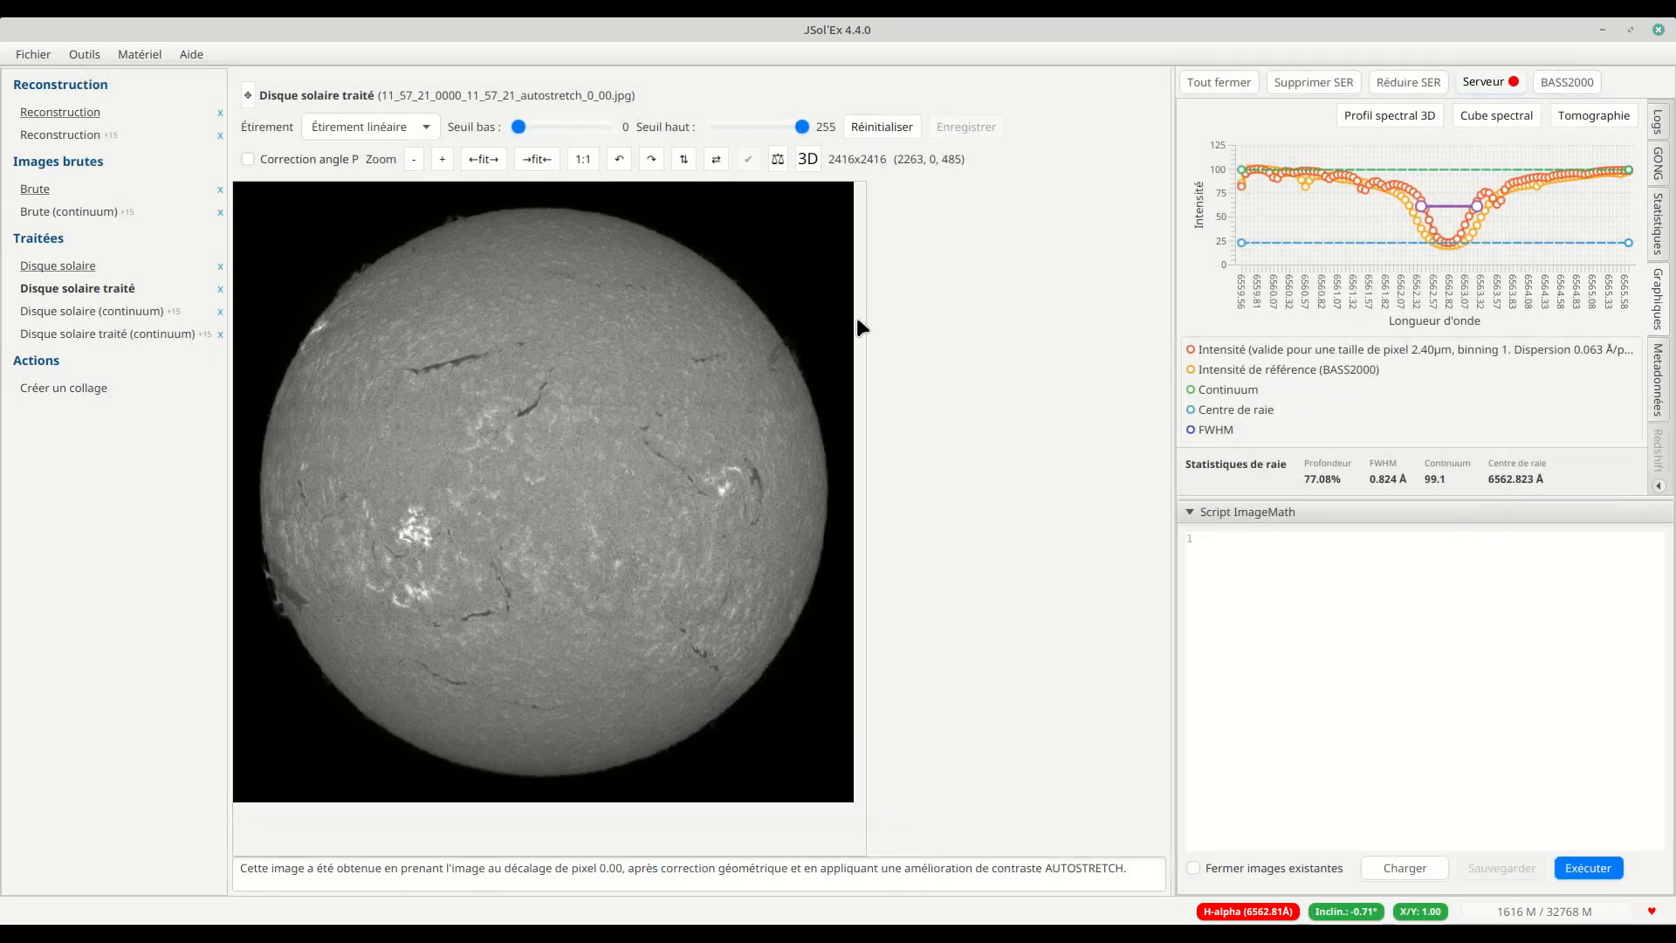
Step: Open the processed image's folder in the file explorer, compare sun_3d.gif with sun_3d.mp4, and play the MP4
{"action": "right_click", "coordinate": [601, 421]}
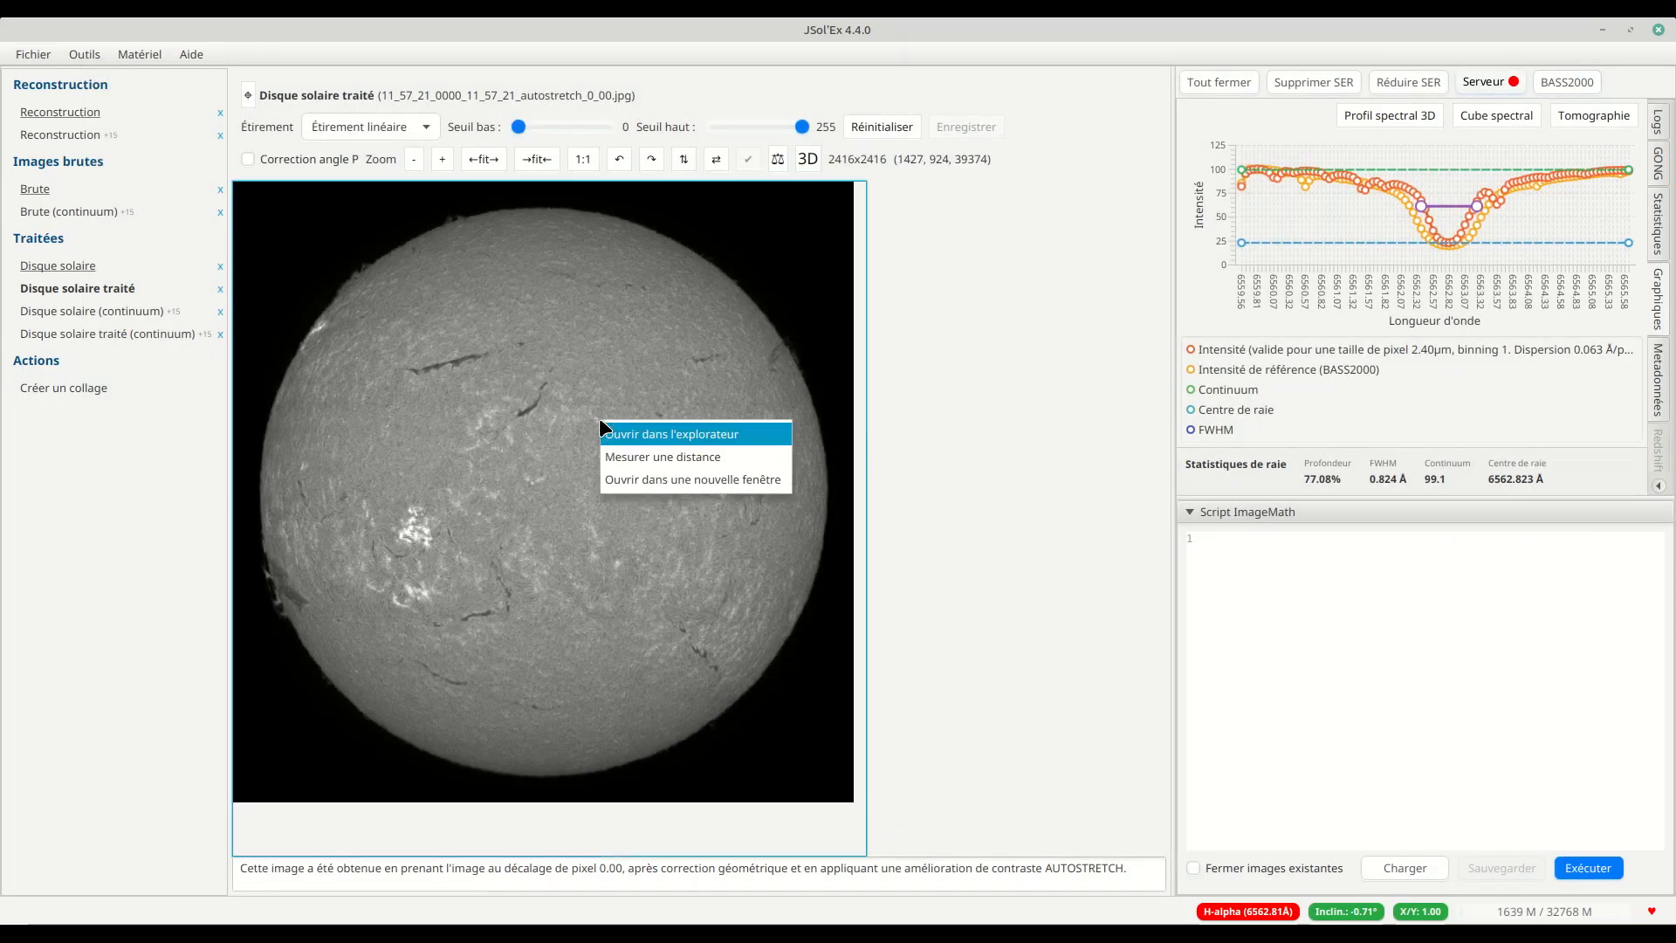
{"action": "left_click", "coordinate": [655, 432]}
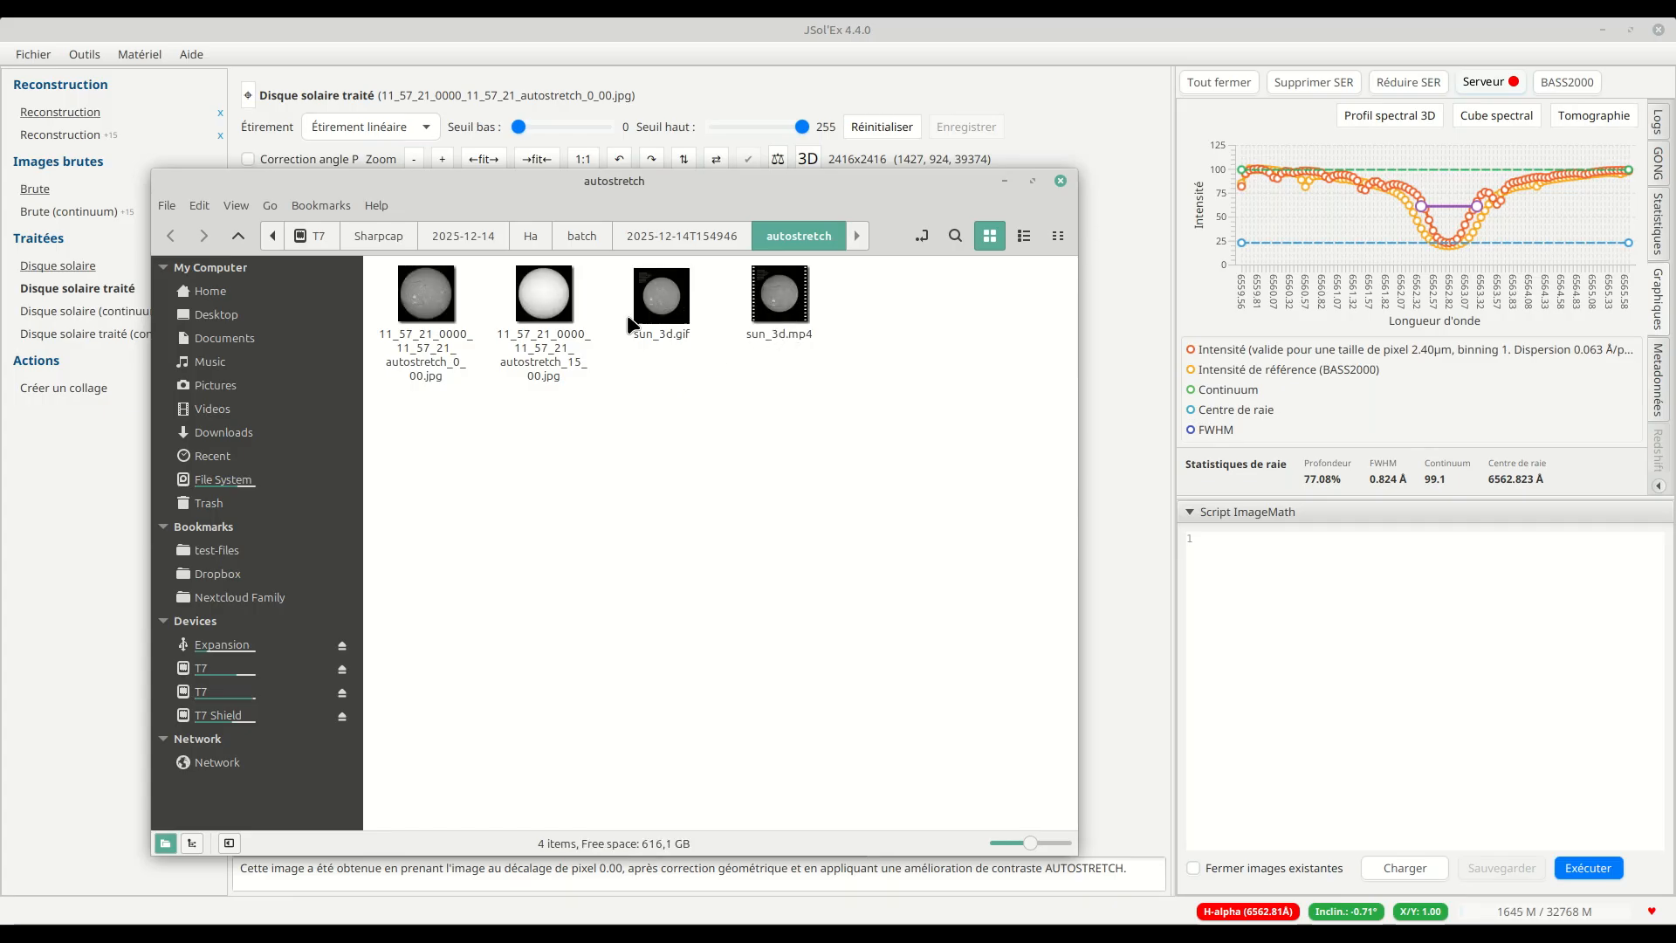
{"action": "left_click", "coordinate": [665, 325]}
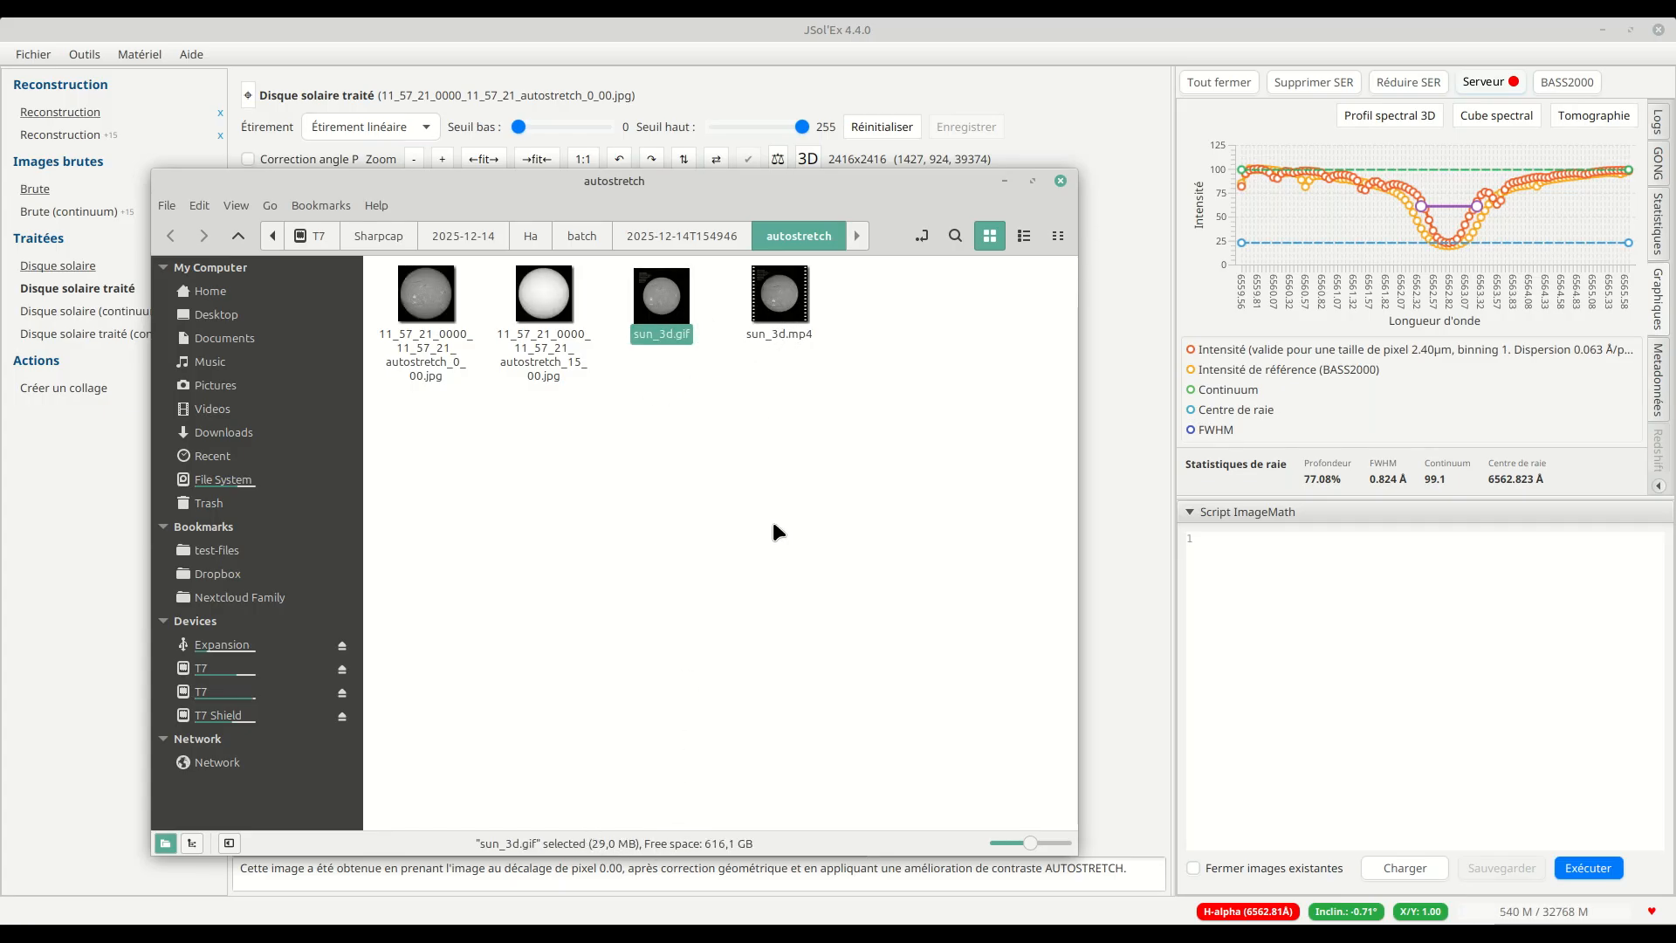
{"action": "left_click", "coordinate": [799, 312]}
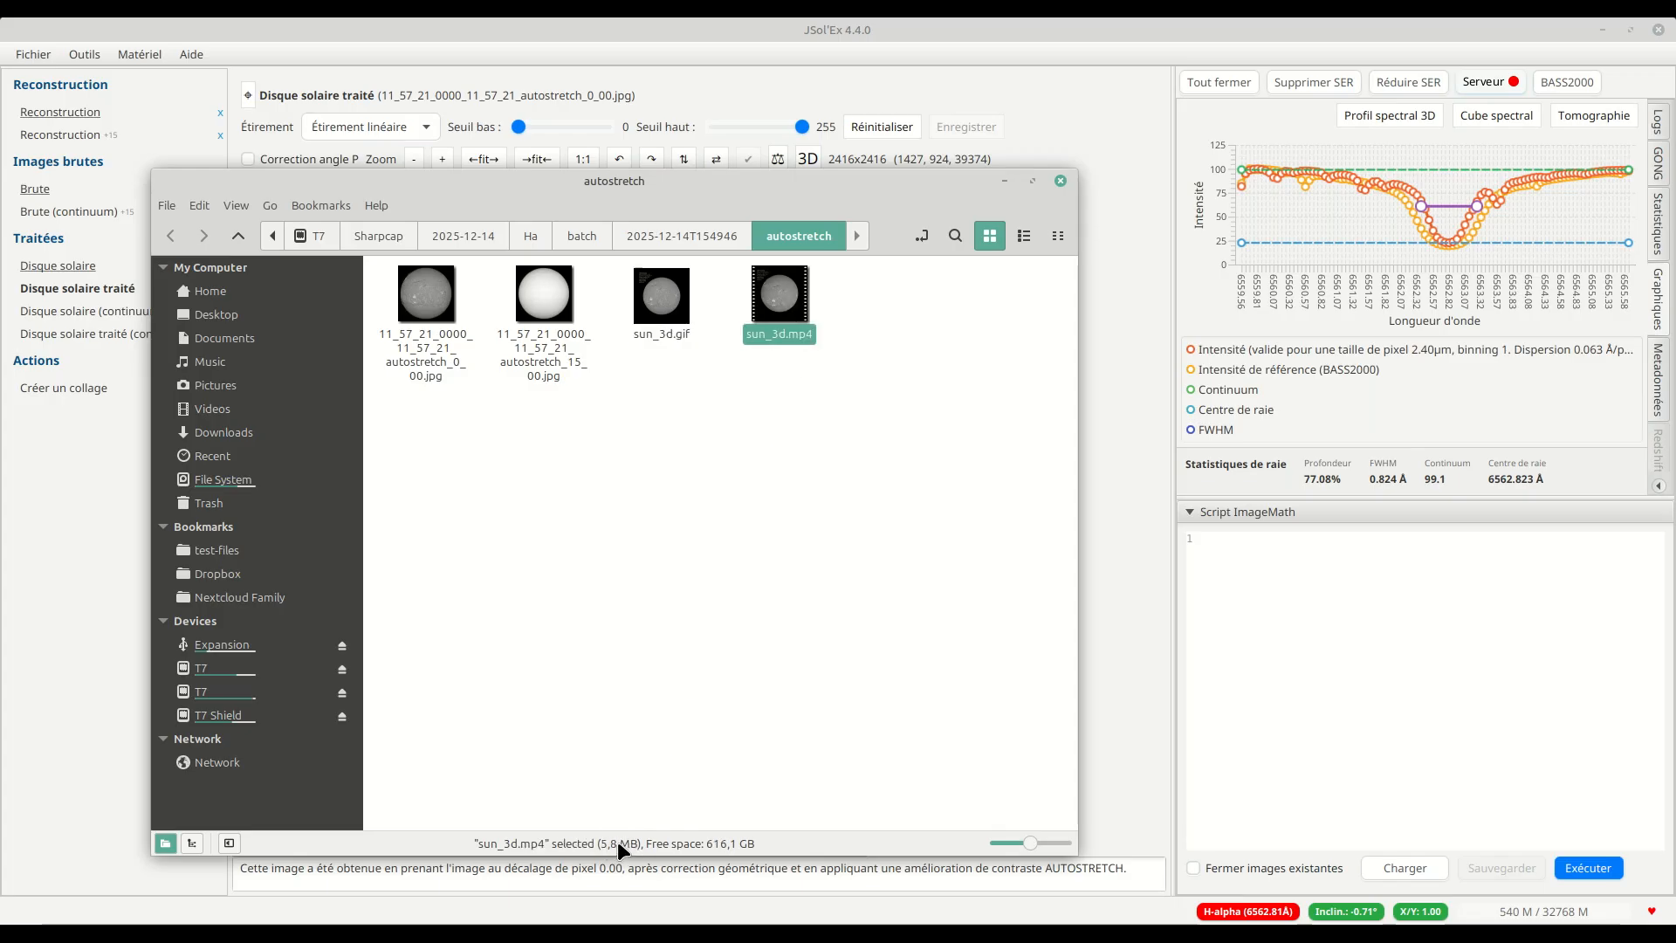
{"action": "double_click", "coordinate": [785, 292]}
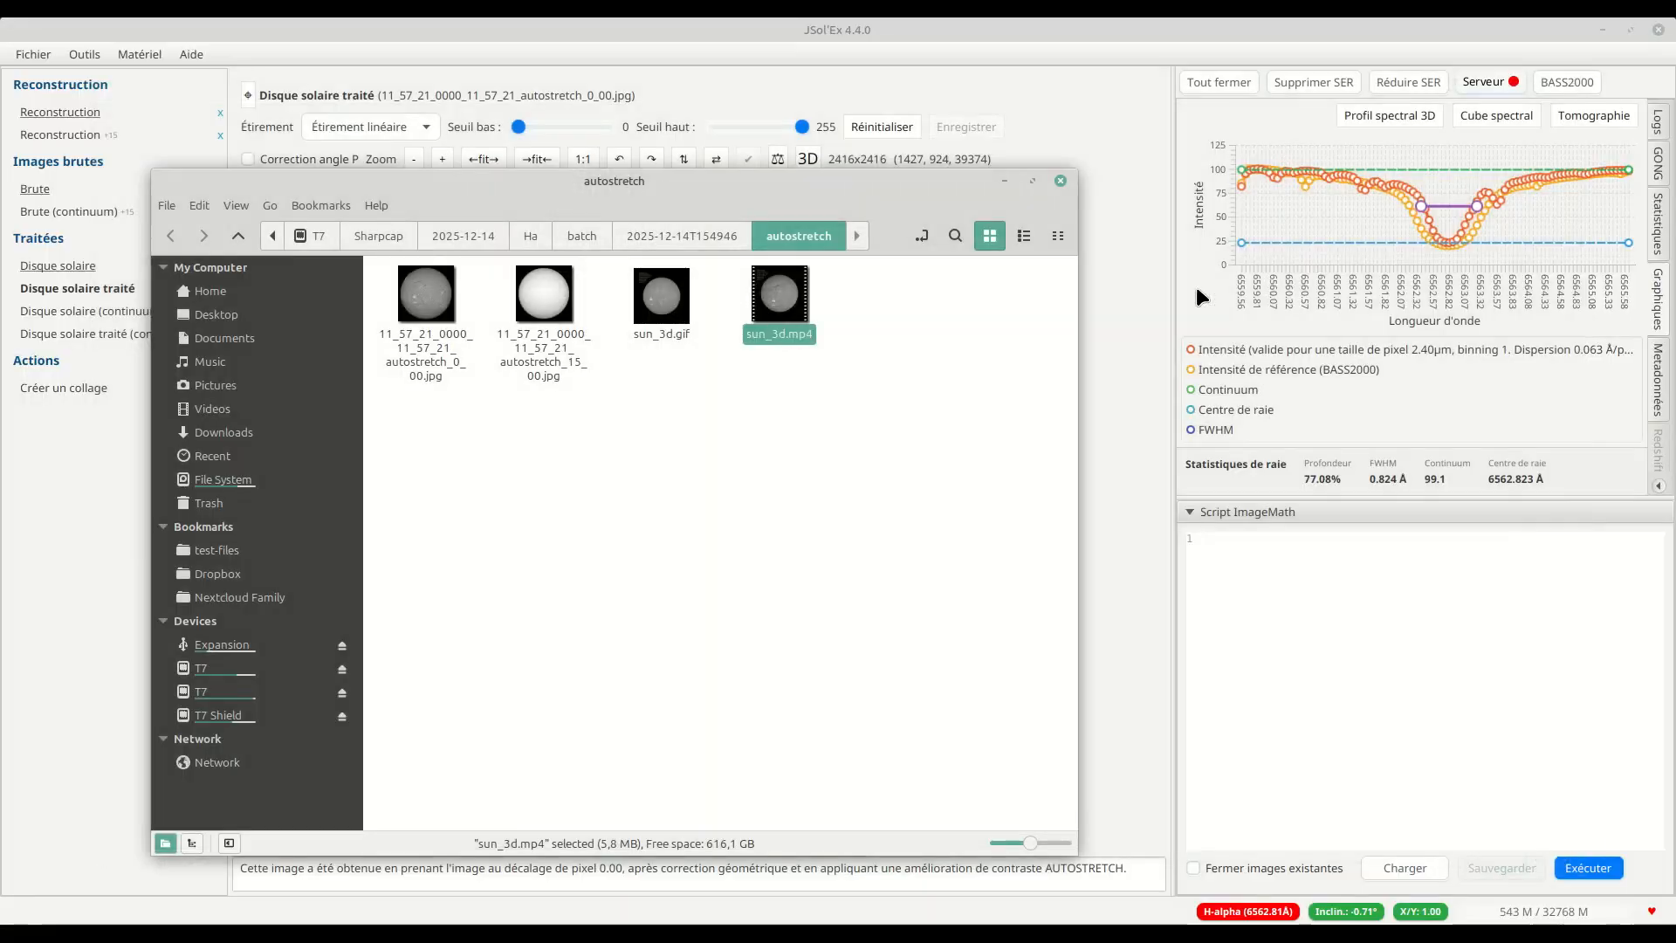
{"action": "left_click", "coordinate": [1659, 40]}
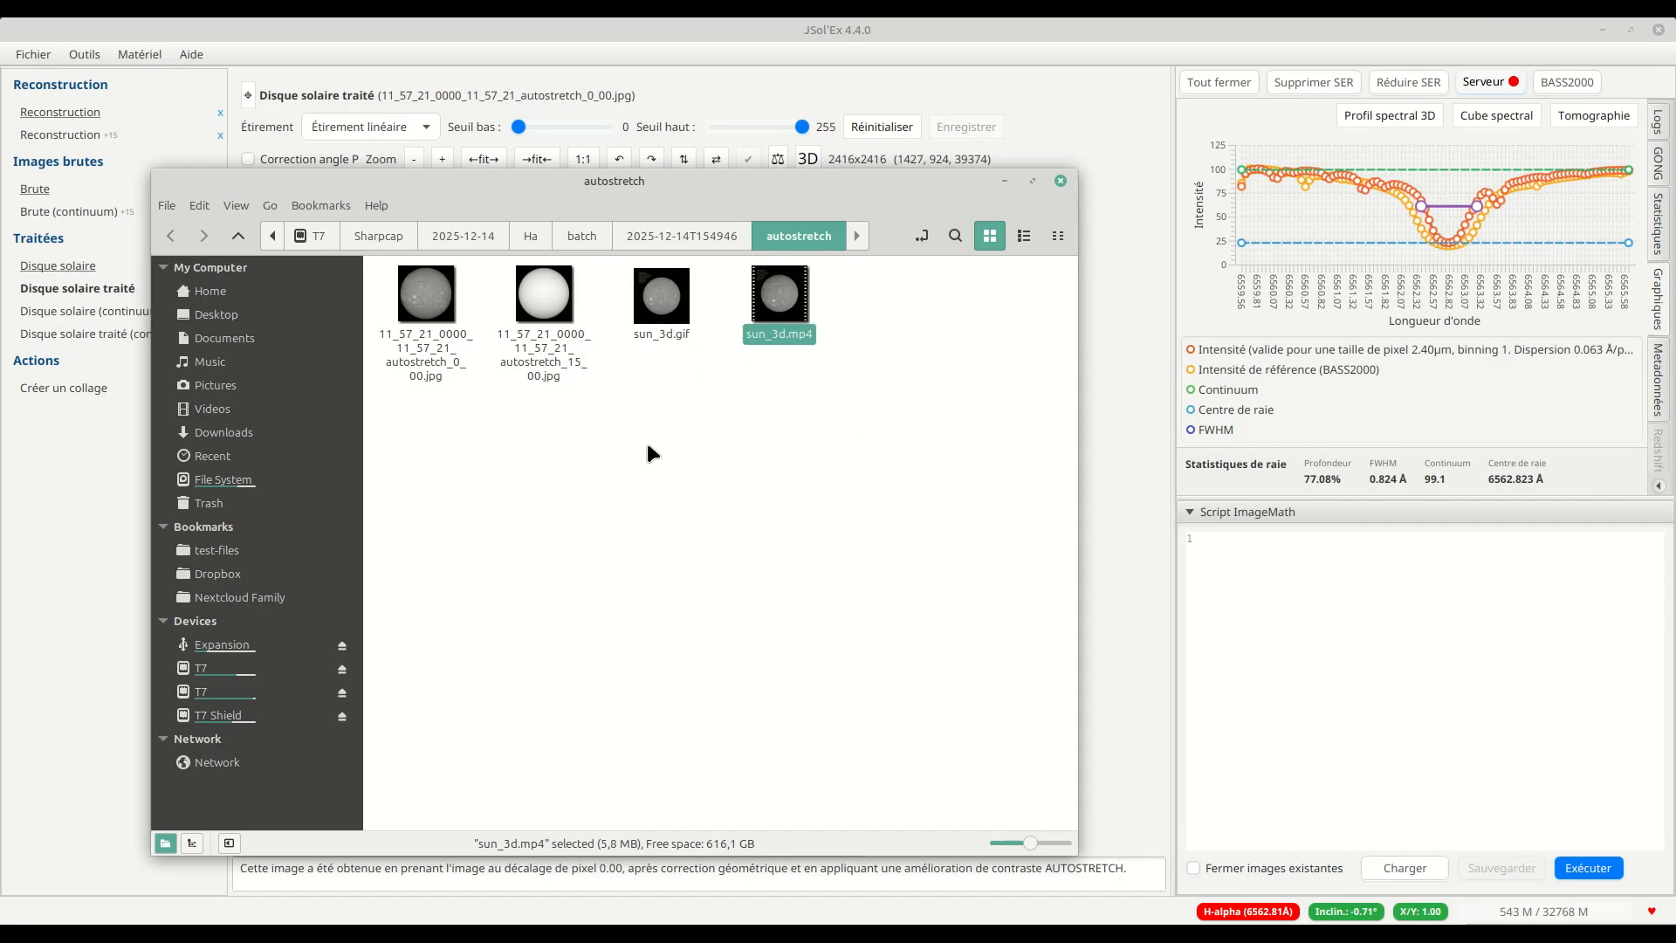
{"action": "left_click", "coordinate": [412, 35]}
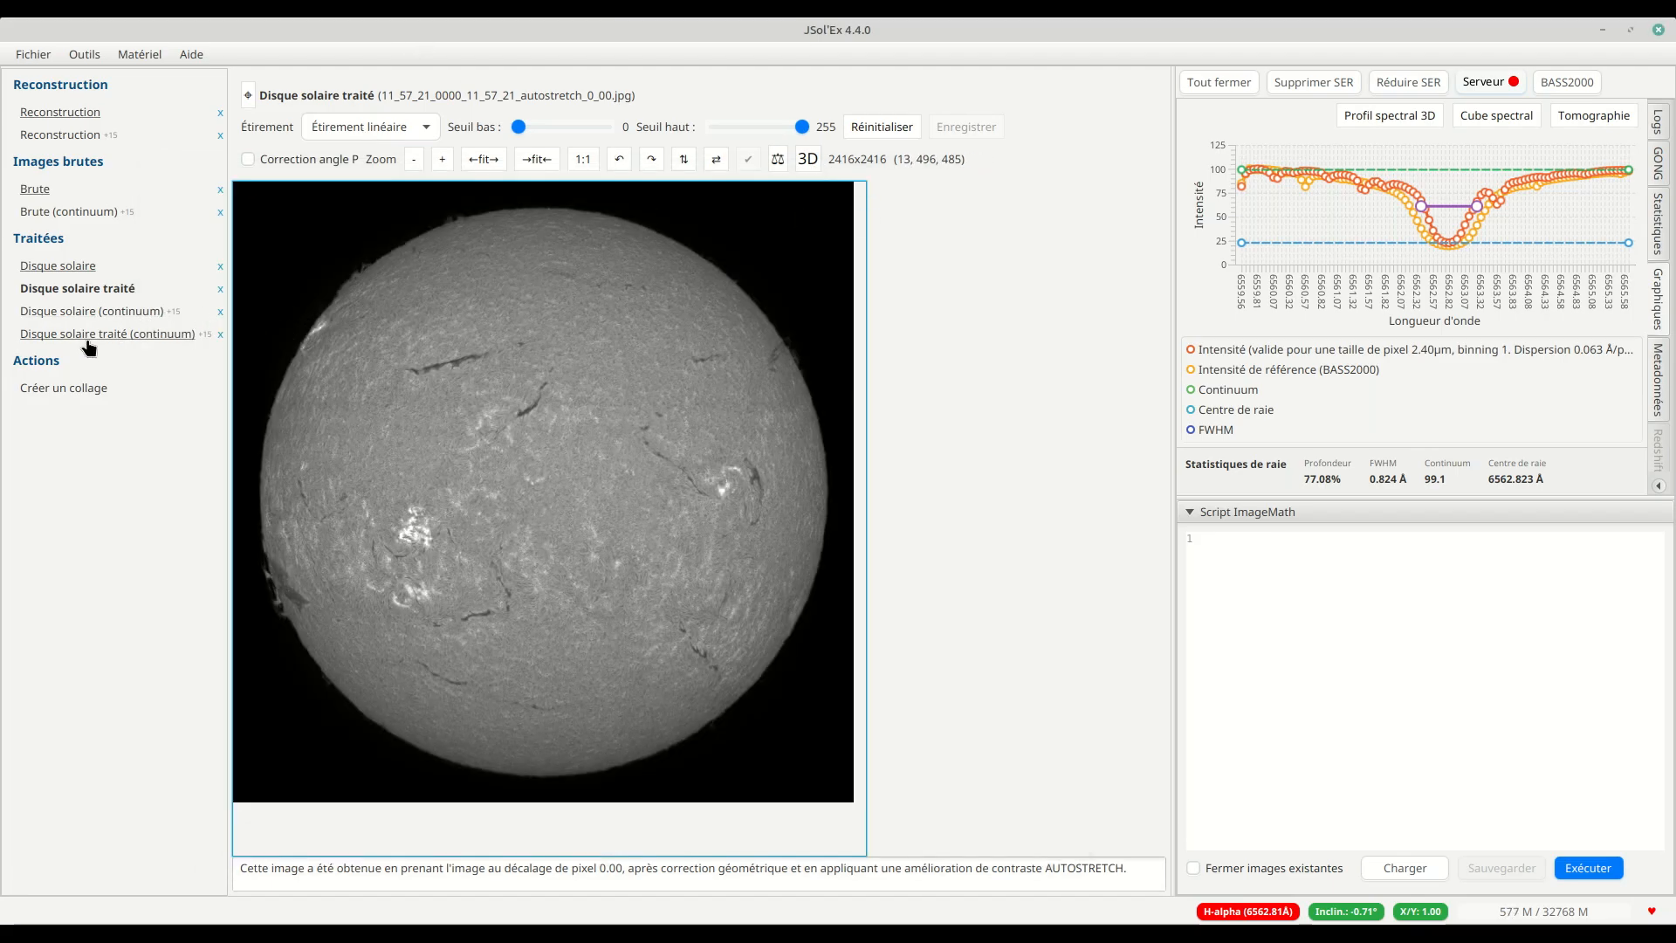
Step: Display the unprocessed continuum solar disk and inspect it in the 3D view
{"action": "left_click", "coordinate": [94, 313]}
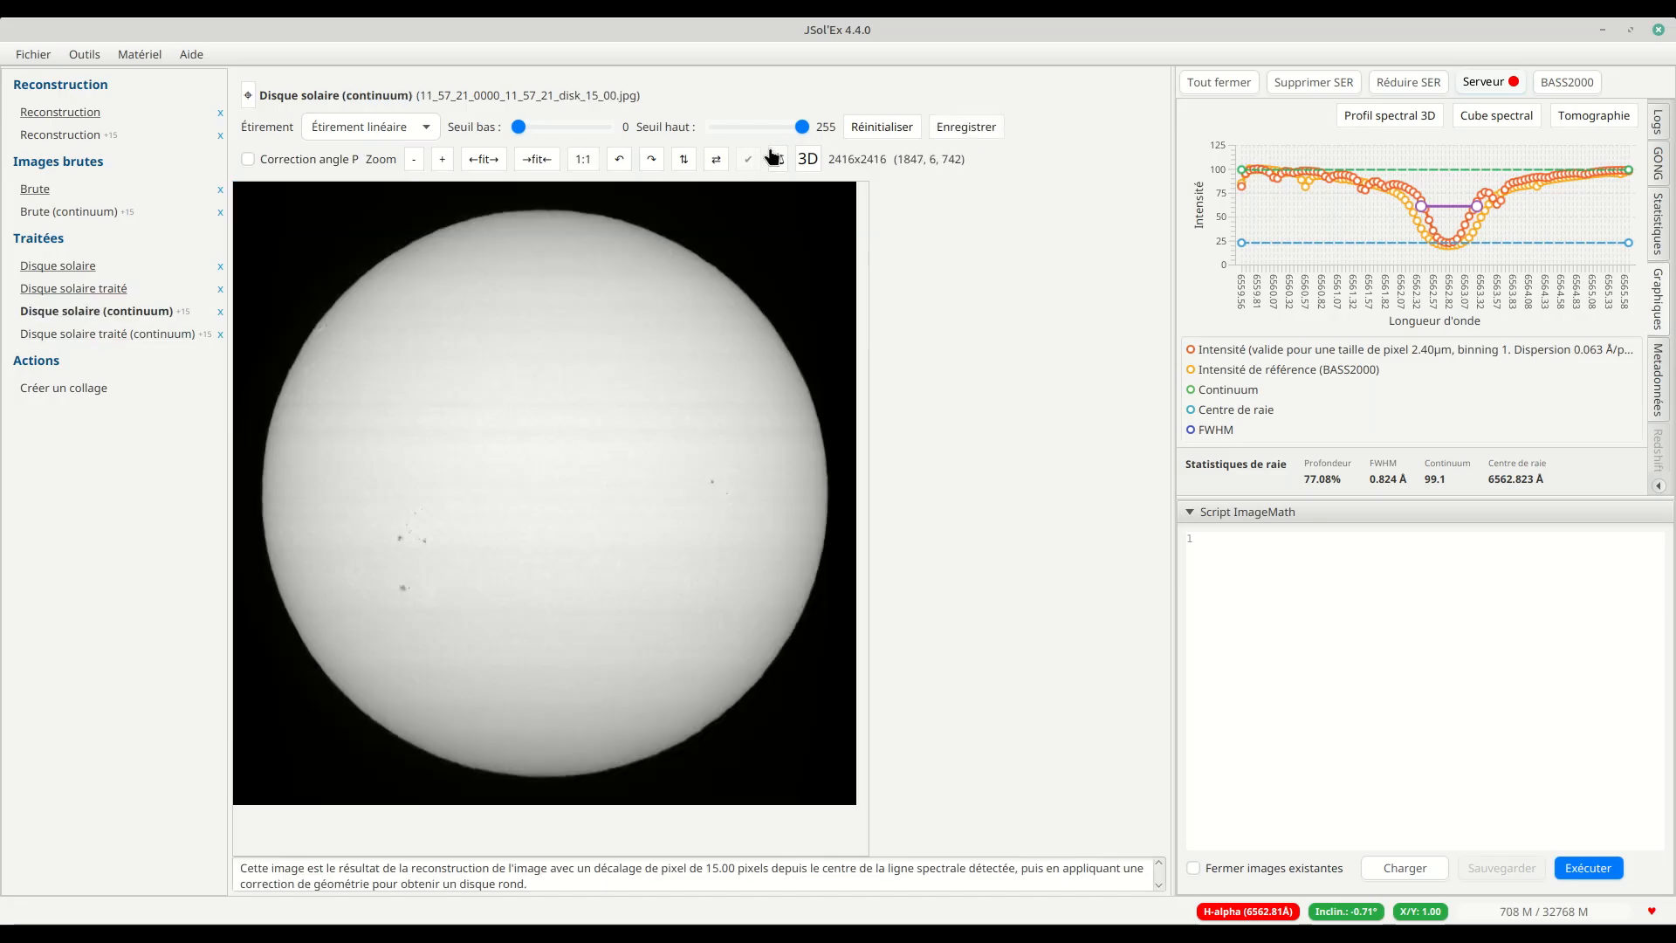
{"action": "left_click", "coordinate": [811, 159]}
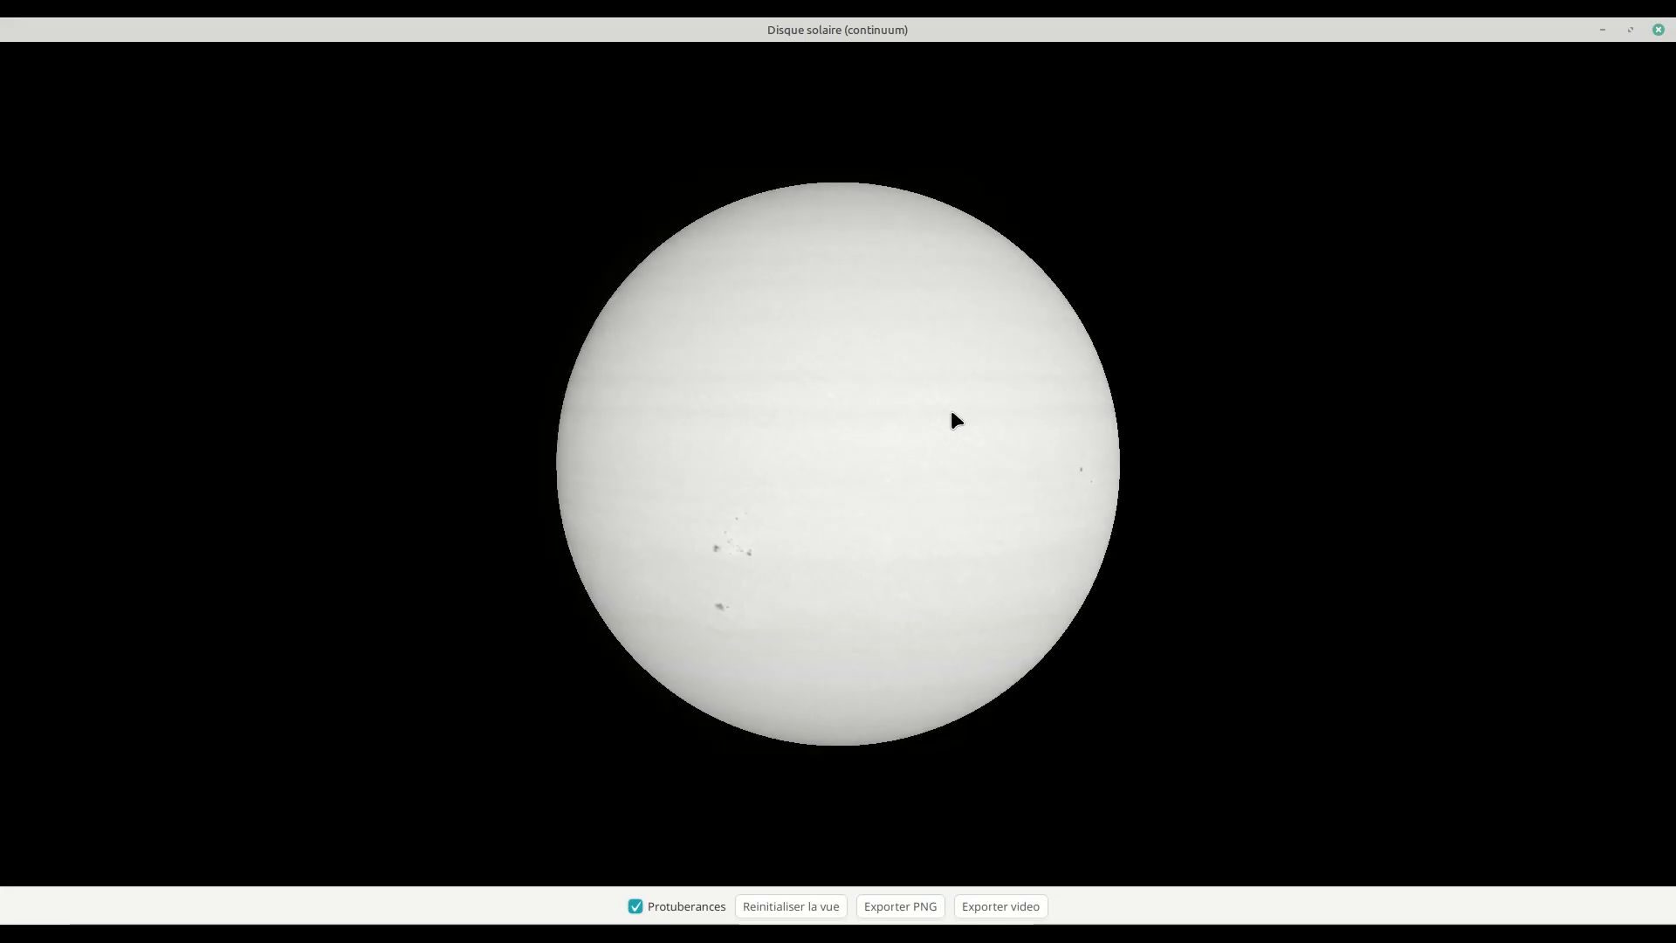
{"action": "left_click", "coordinate": [1658, 29]}
Step: Reprocess the recent SER file with the mixed image (colorised + eclipse) added to the current image selection
{"action": "left_click", "coordinate": [35, 54]}
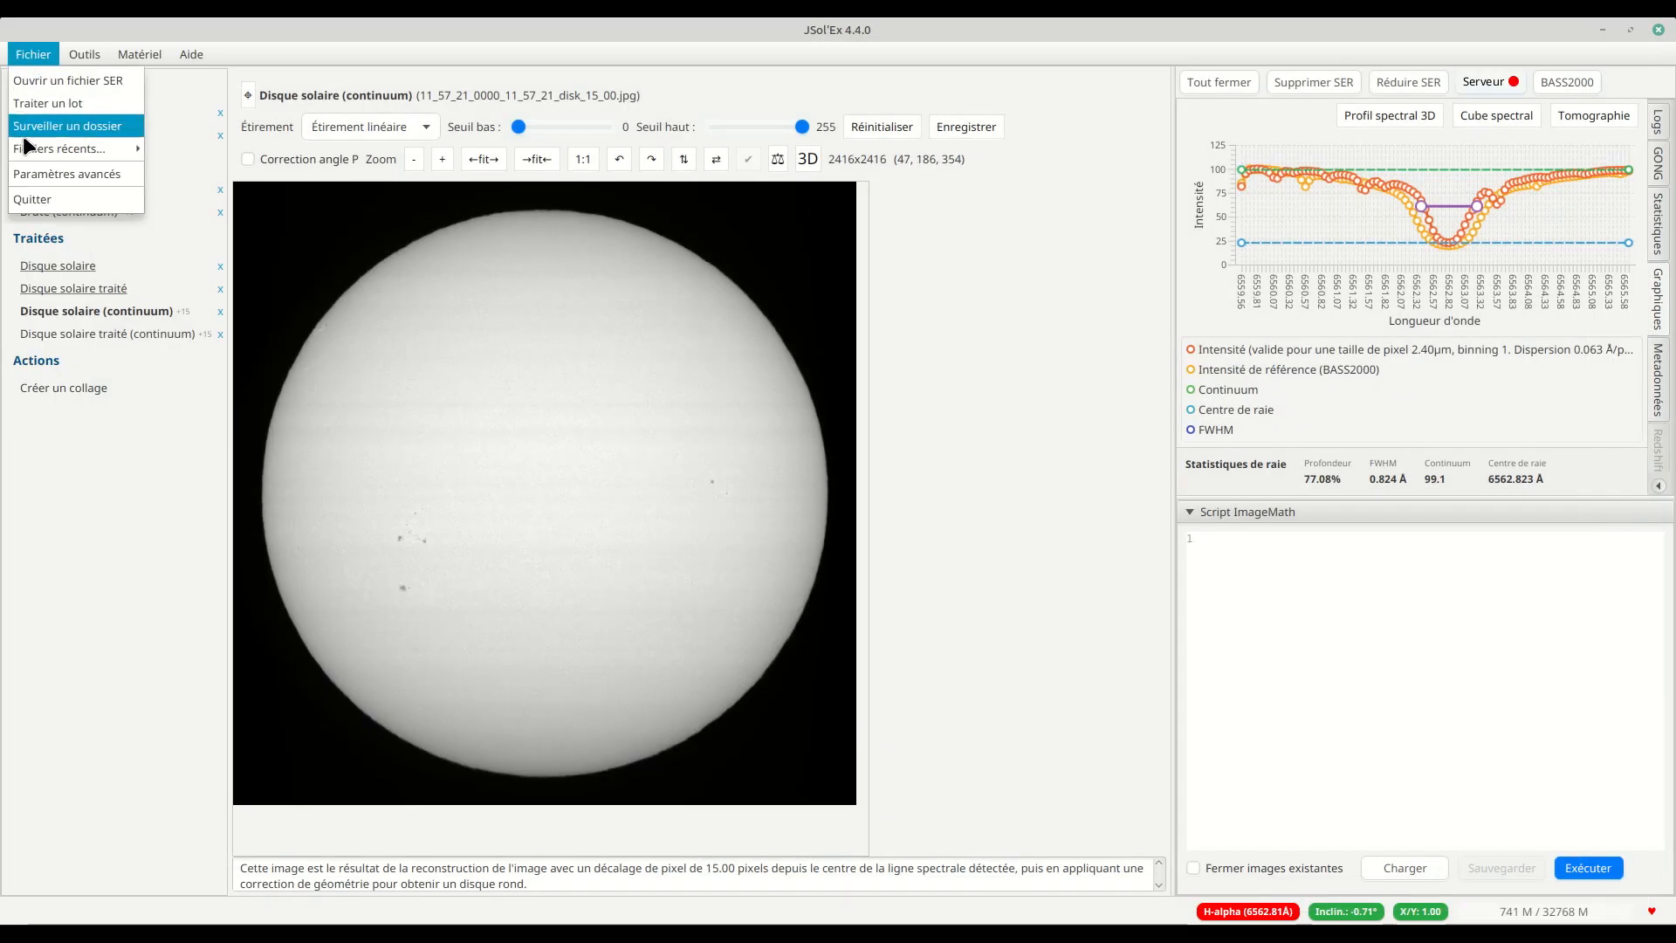
{"action": "mouse_move", "coordinate": [39, 153]}
{"action": "left_click", "coordinate": [254, 155]}
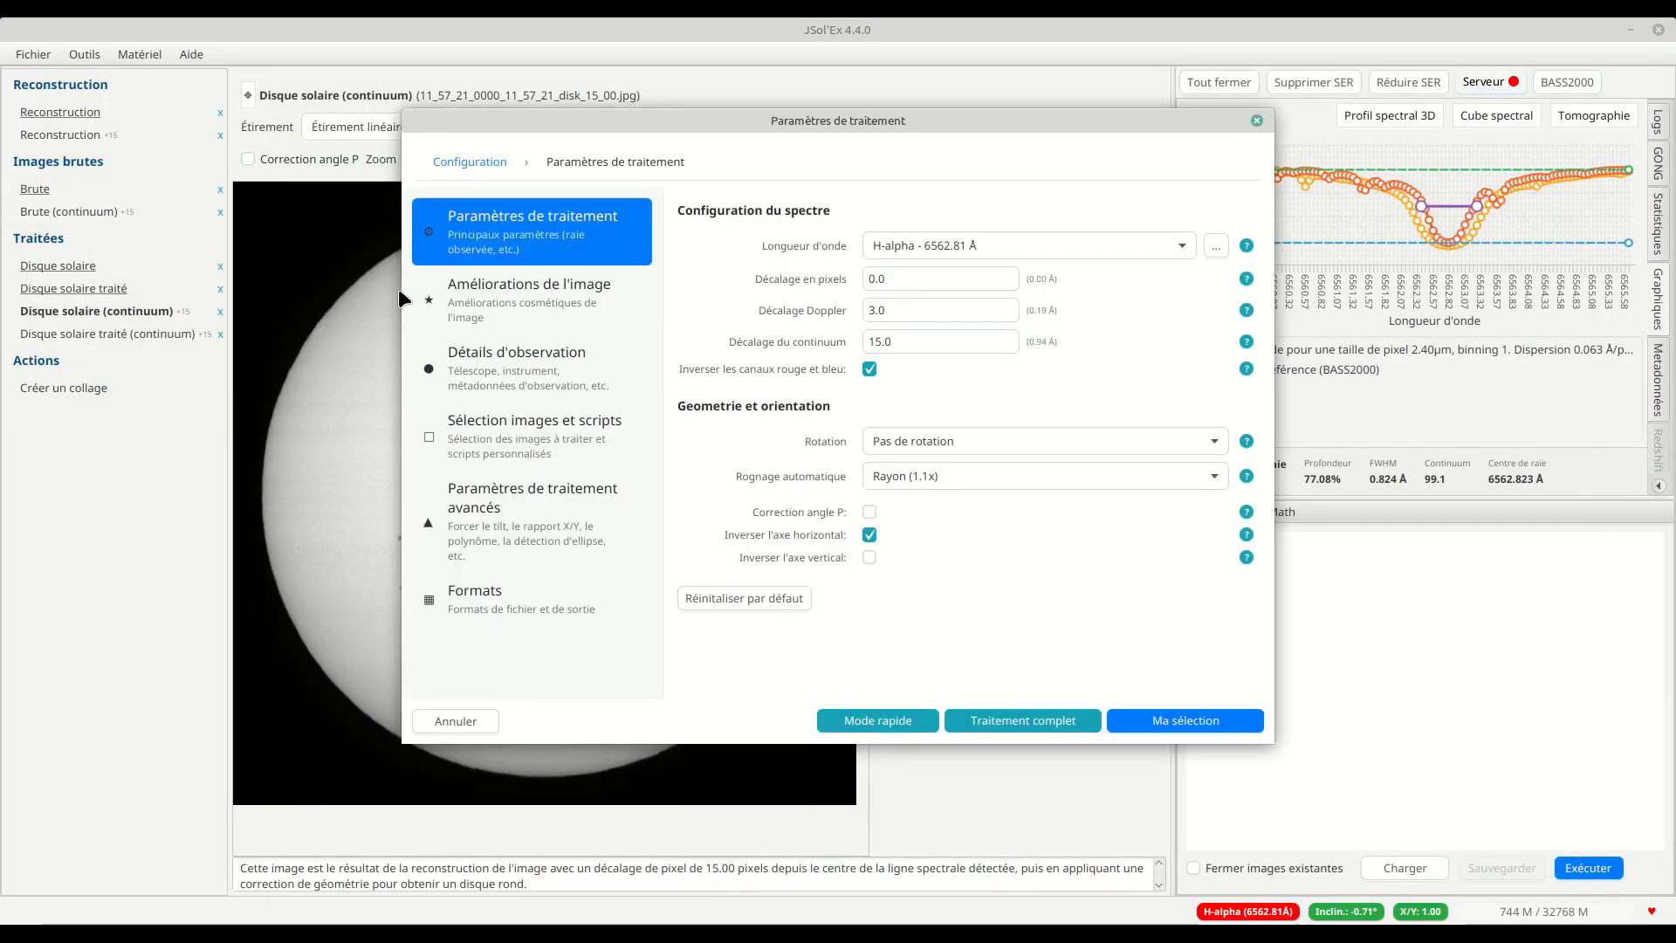
{"action": "left_click", "coordinate": [642, 450]}
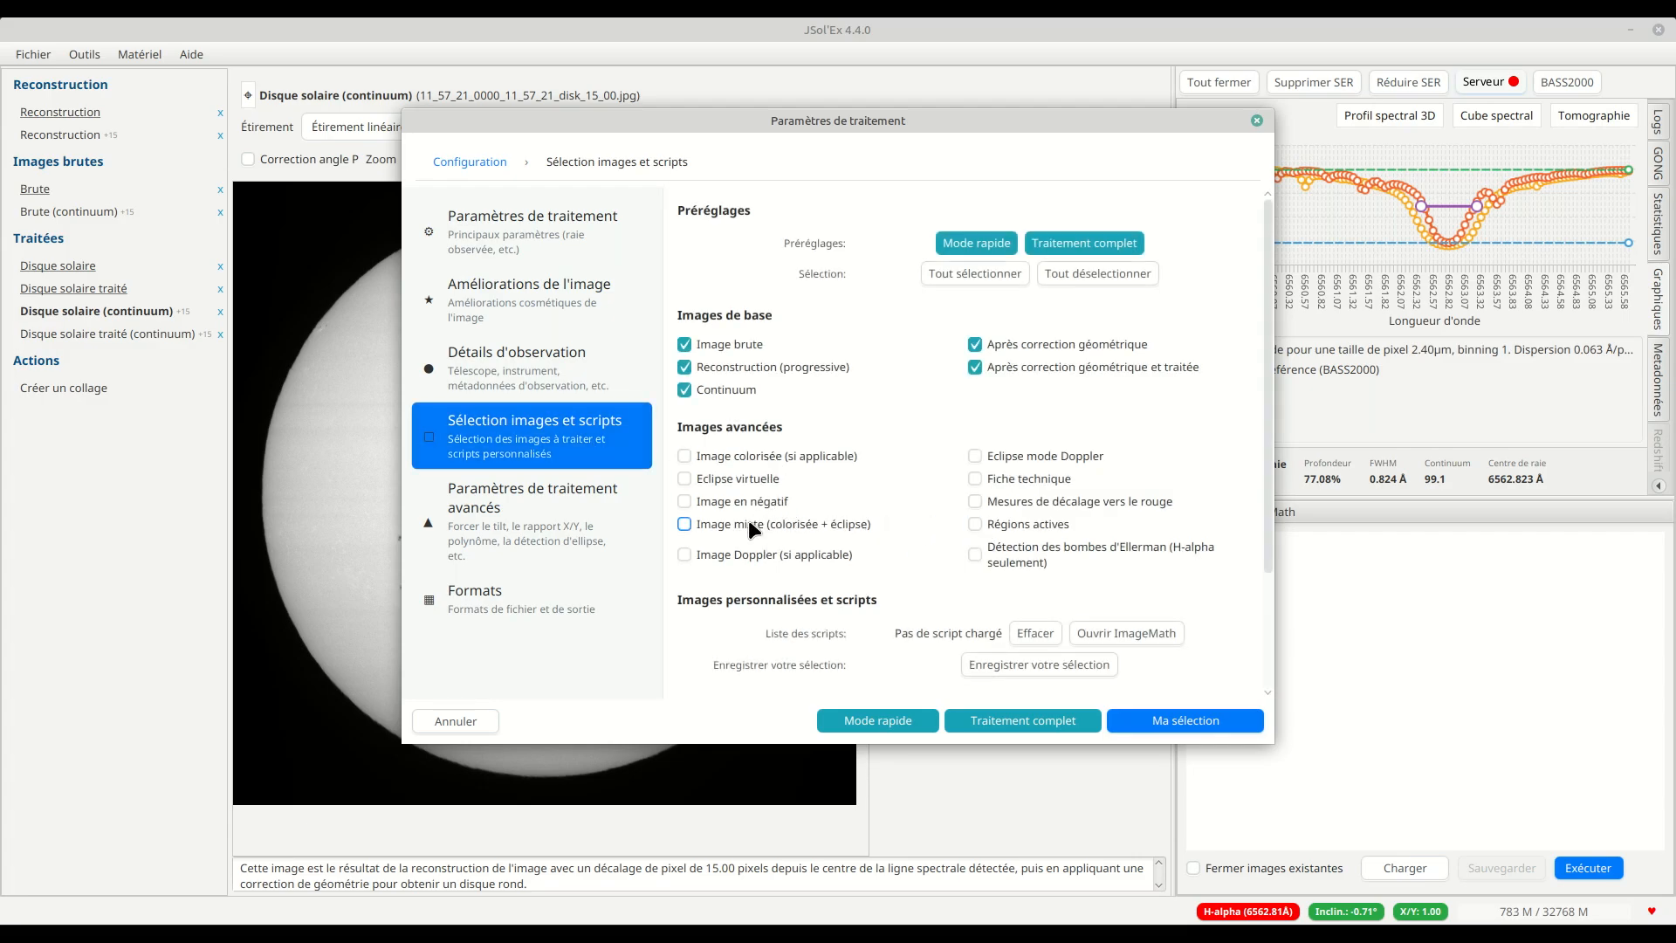
{"action": "left_click", "coordinate": [1168, 720]}
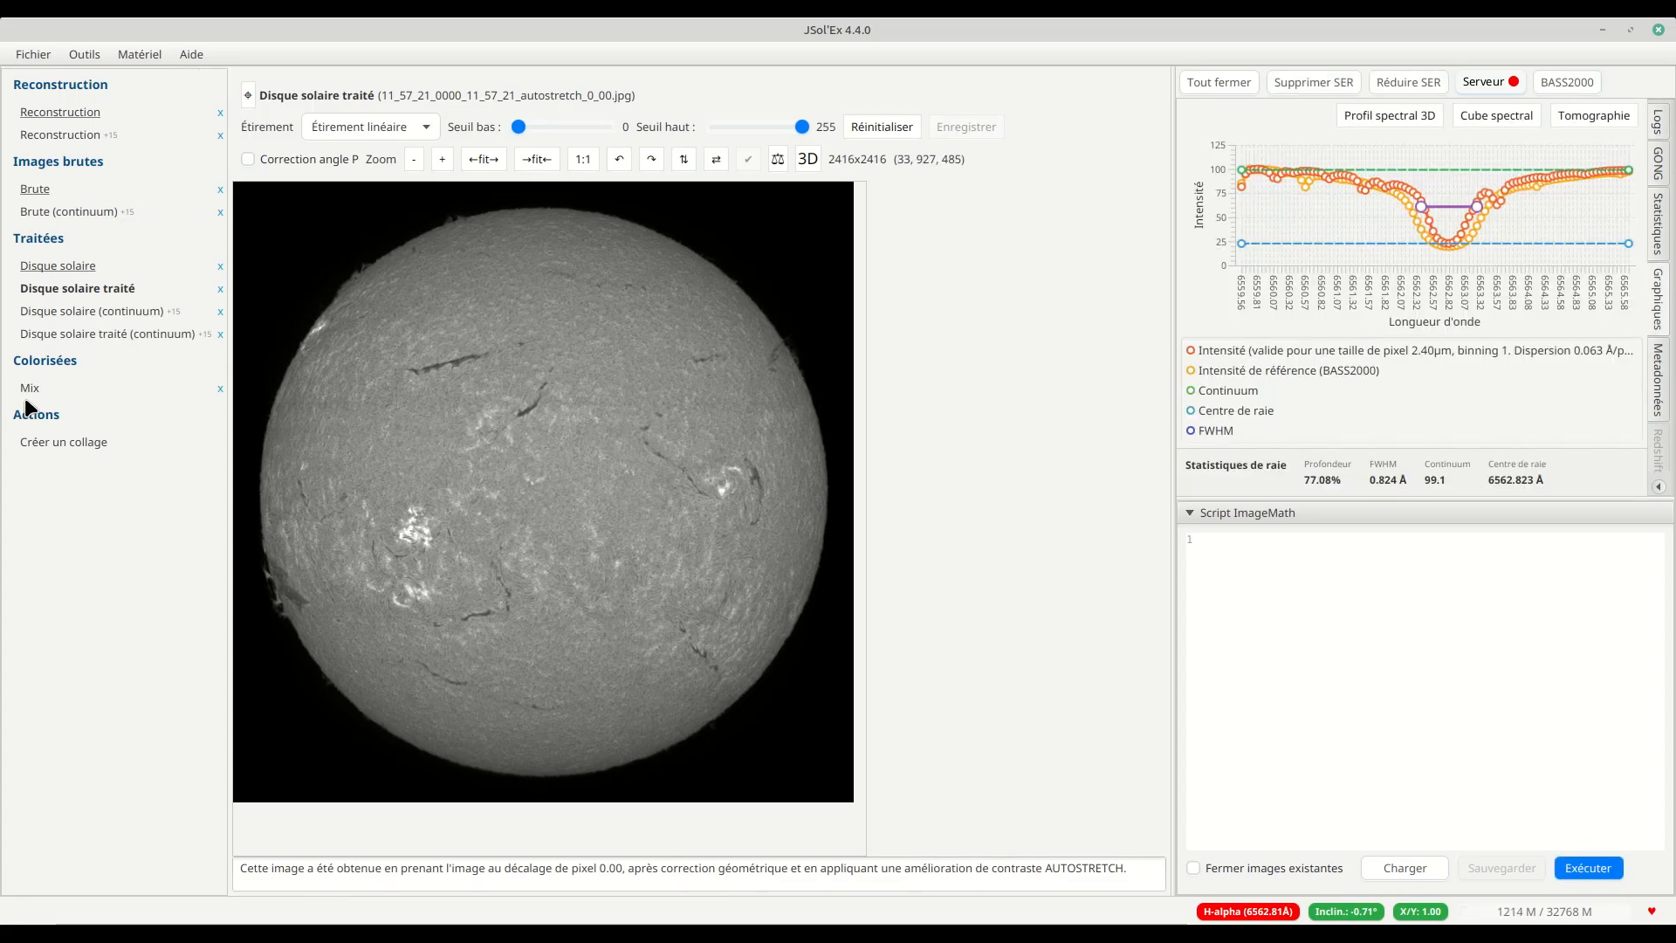
Step: Display the colorised Mix image, inspect it in the 3D view, and close that view
{"action": "left_click", "coordinate": [26, 397]}
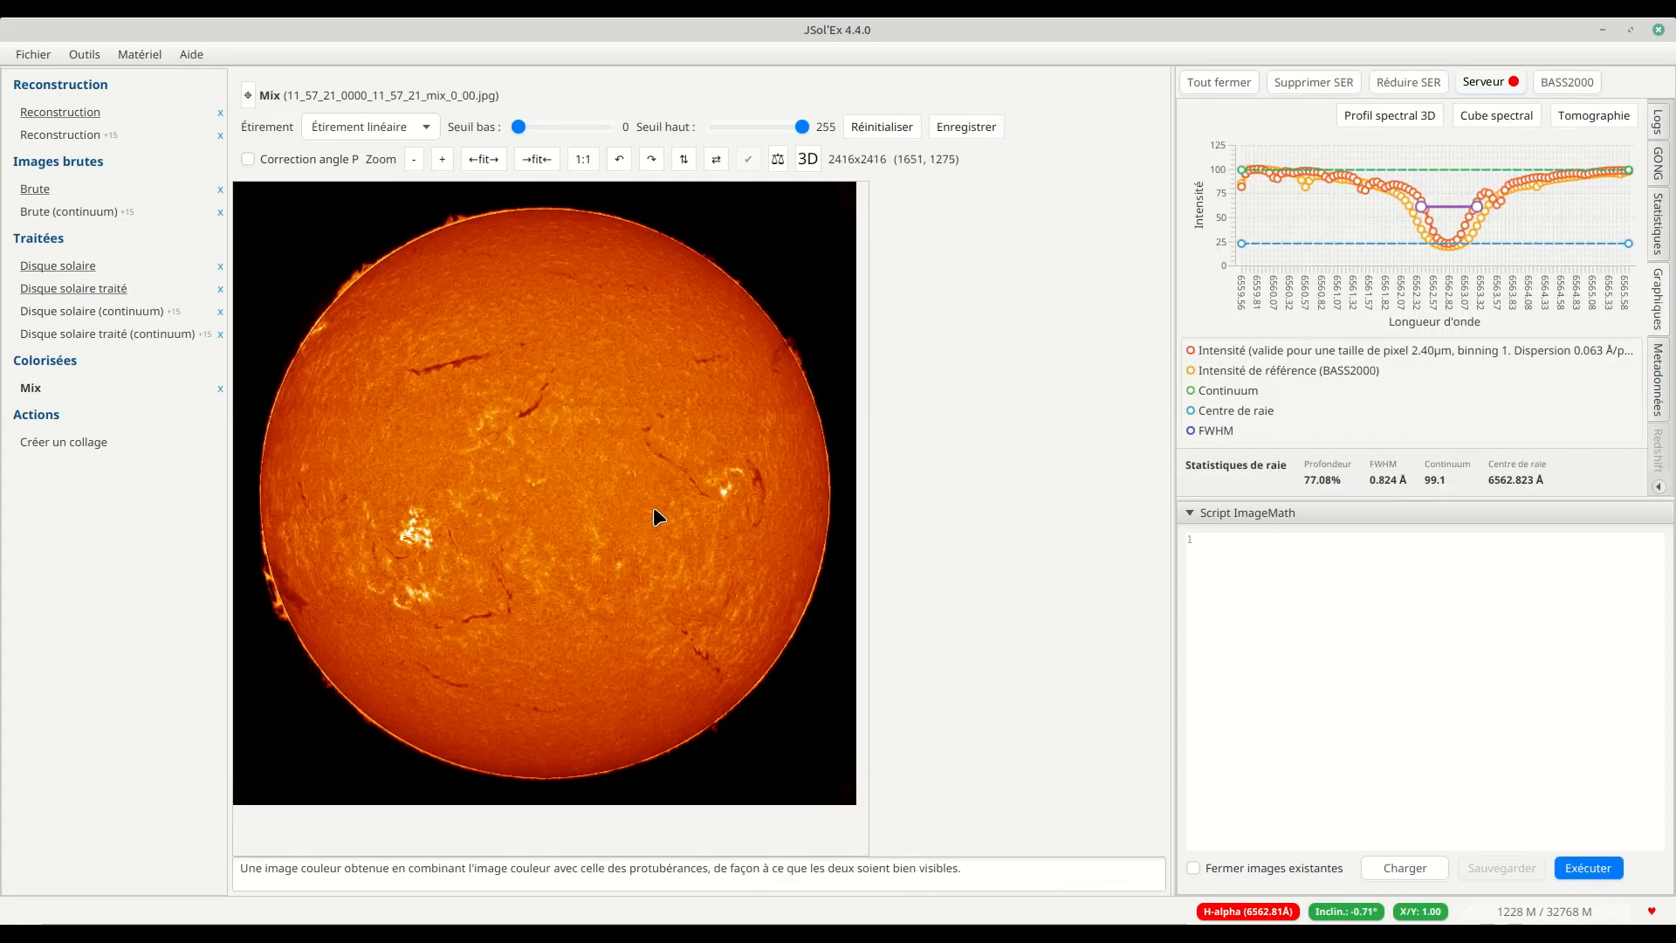
{"action": "left_click", "coordinate": [808, 159]}
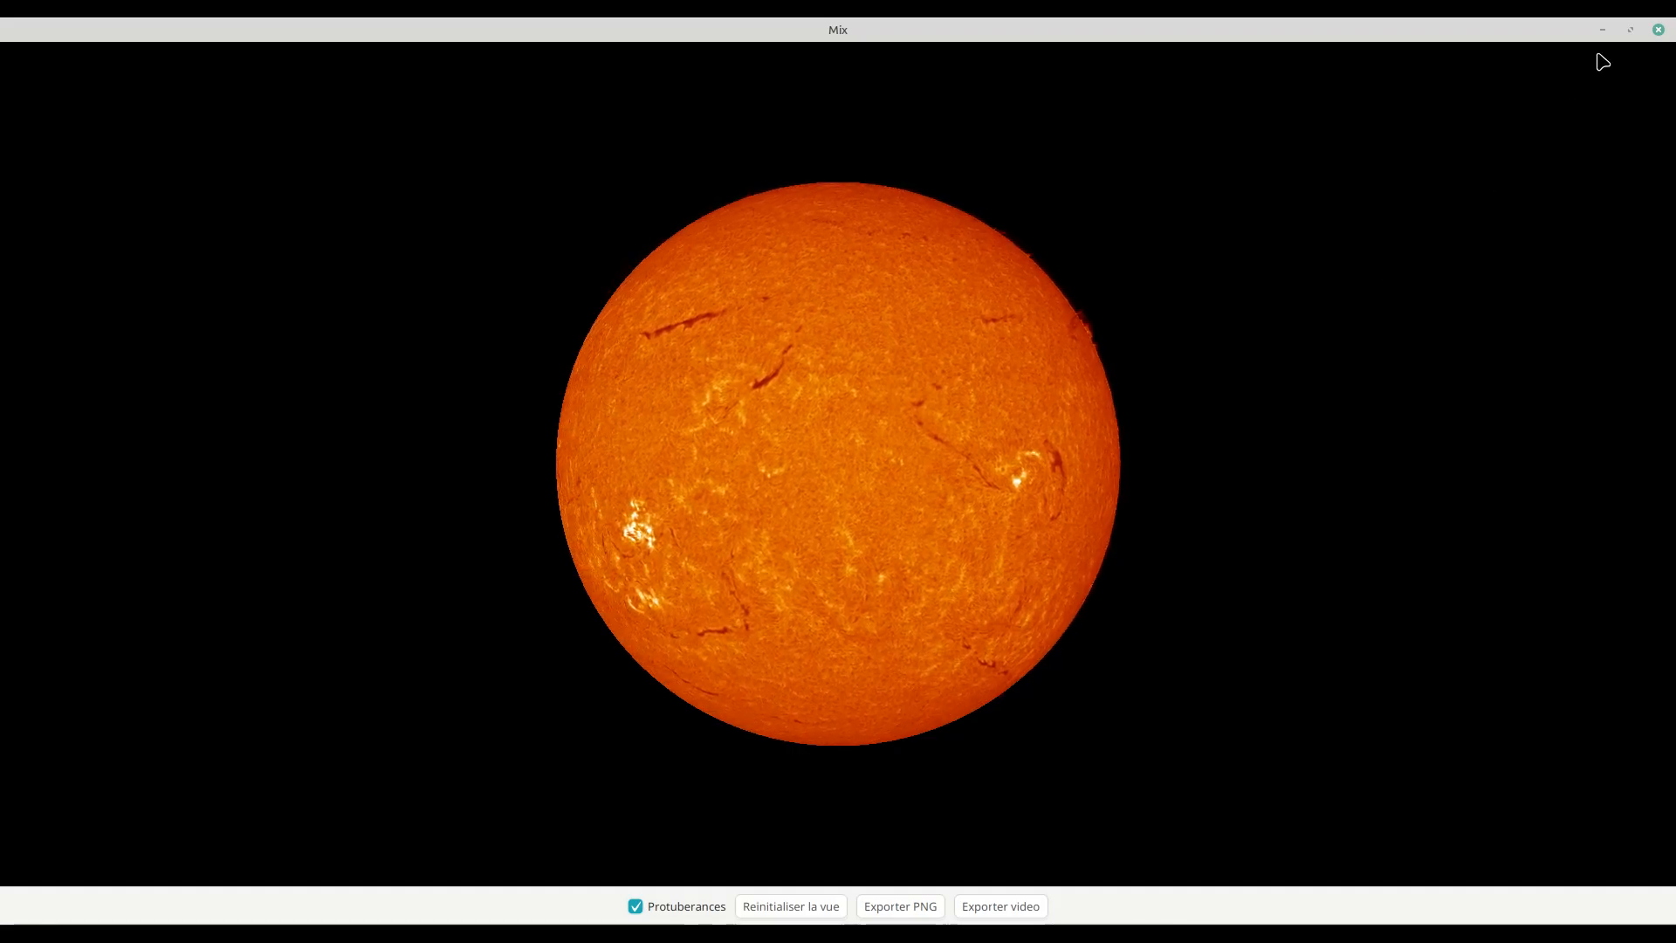
{"action": "left_click", "coordinate": [1657, 31]}
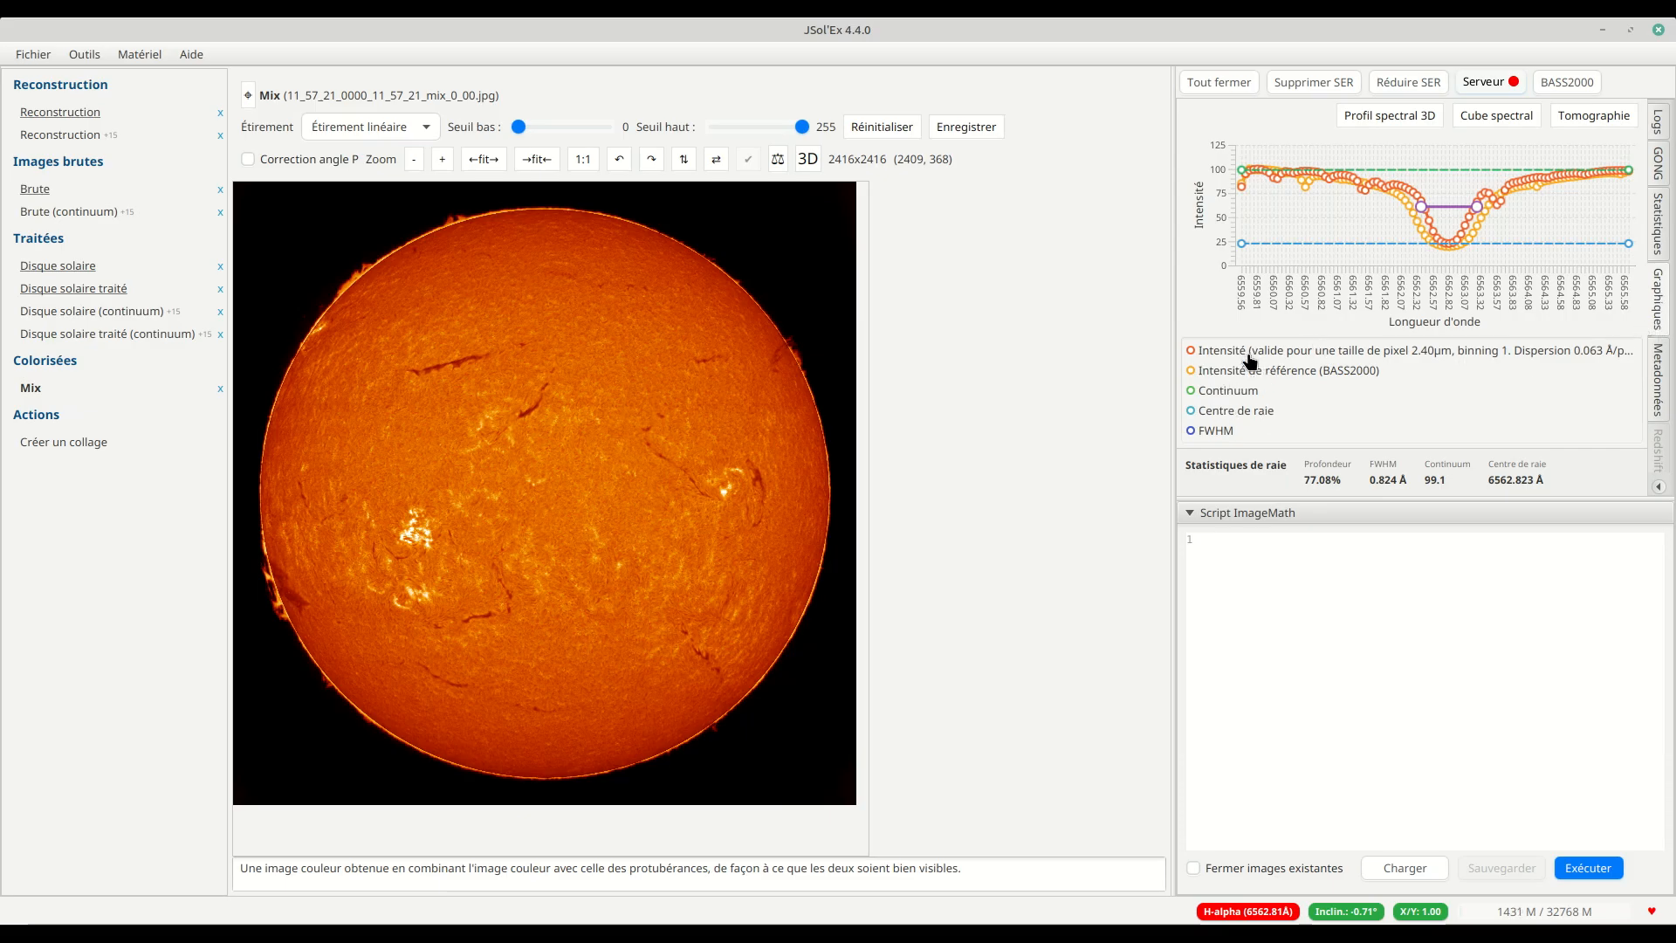
Step: Toggle the reference intensity, continuum, line centre and FWHM curves of the spectral profile chart off and back on
{"action": "left_click", "coordinate": [1233, 372]}
{"action": "left_click", "coordinate": [1228, 391]}
{"action": "left_click", "coordinate": [1225, 412]}
{"action": "left_click", "coordinate": [1213, 431]}
{"action": "left_click", "coordinate": [1216, 416]}
{"action": "left_click", "coordinate": [1218, 393]}
{"action": "left_click", "coordinate": [1215, 372]}
{"action": "left_click", "coordinate": [1214, 430]}
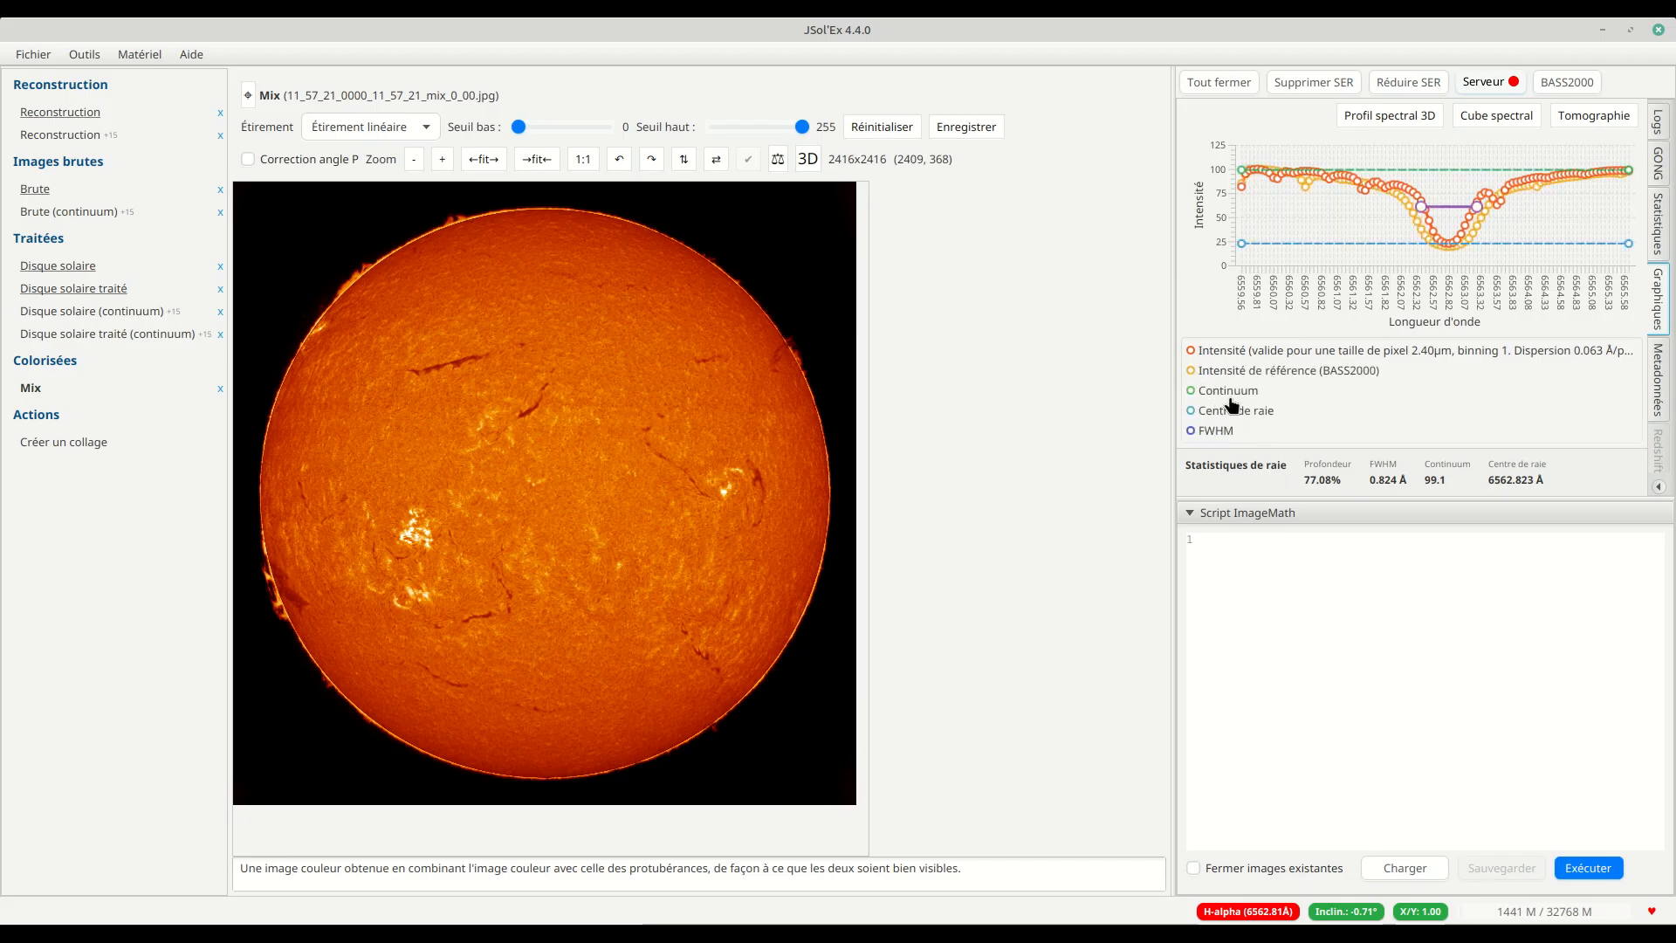
Step: Hide the continuum, line centre and FWHM curves in the spectral profile chart
{"action": "left_click", "coordinate": [1225, 395]}
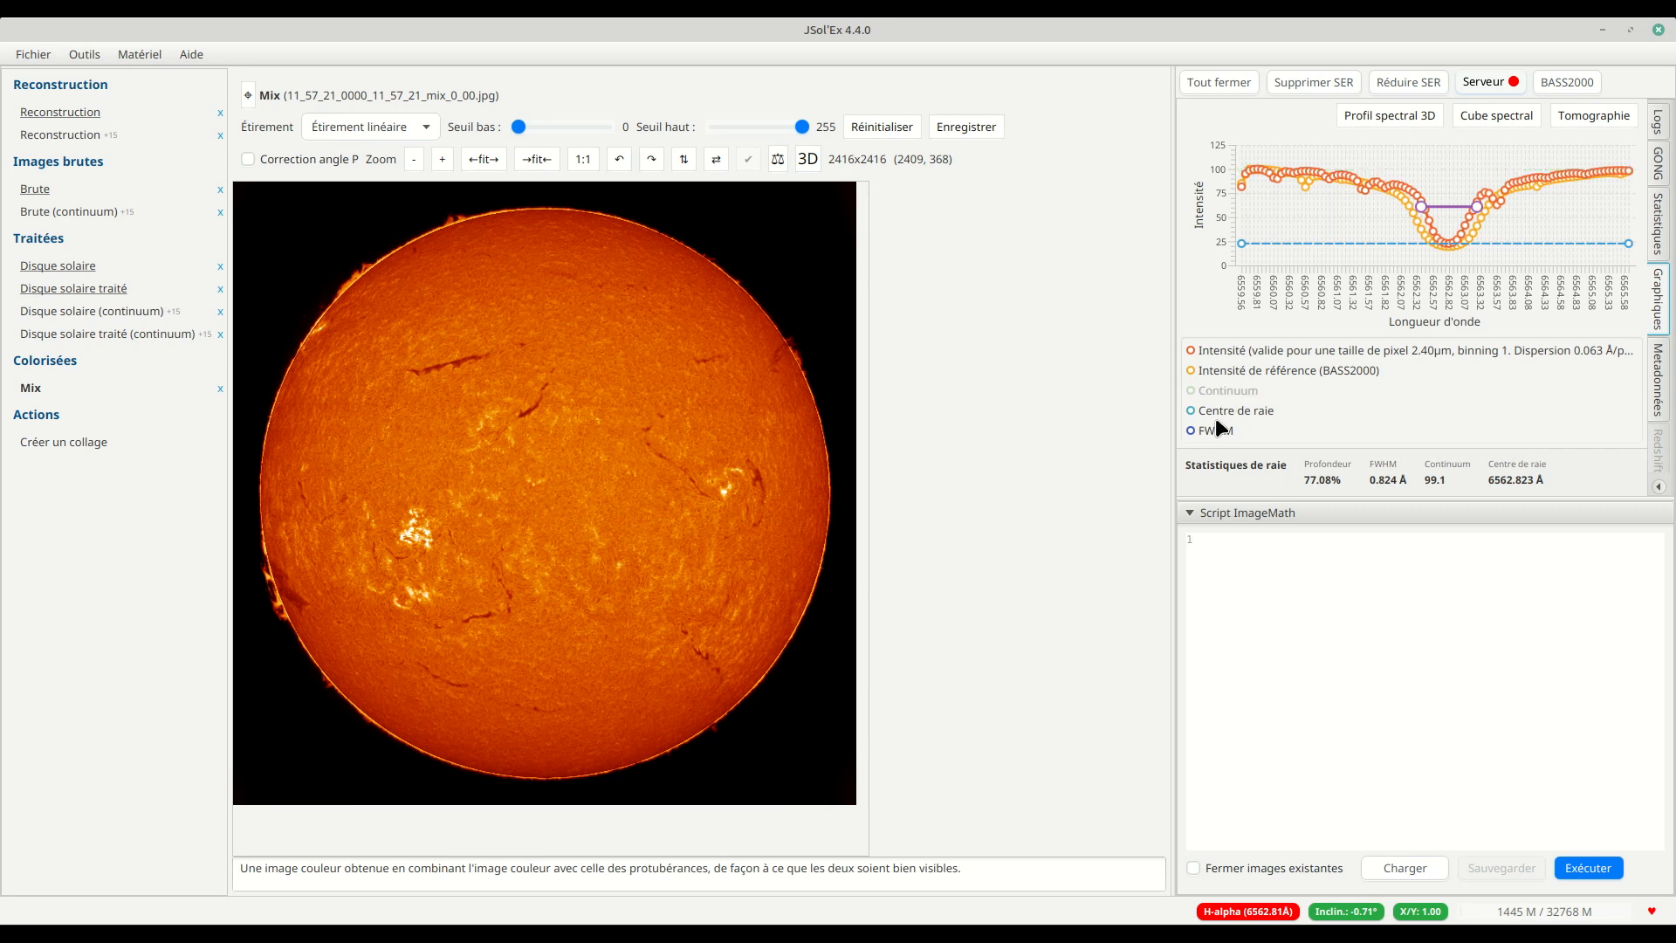
{"action": "left_click", "coordinate": [1217, 415]}
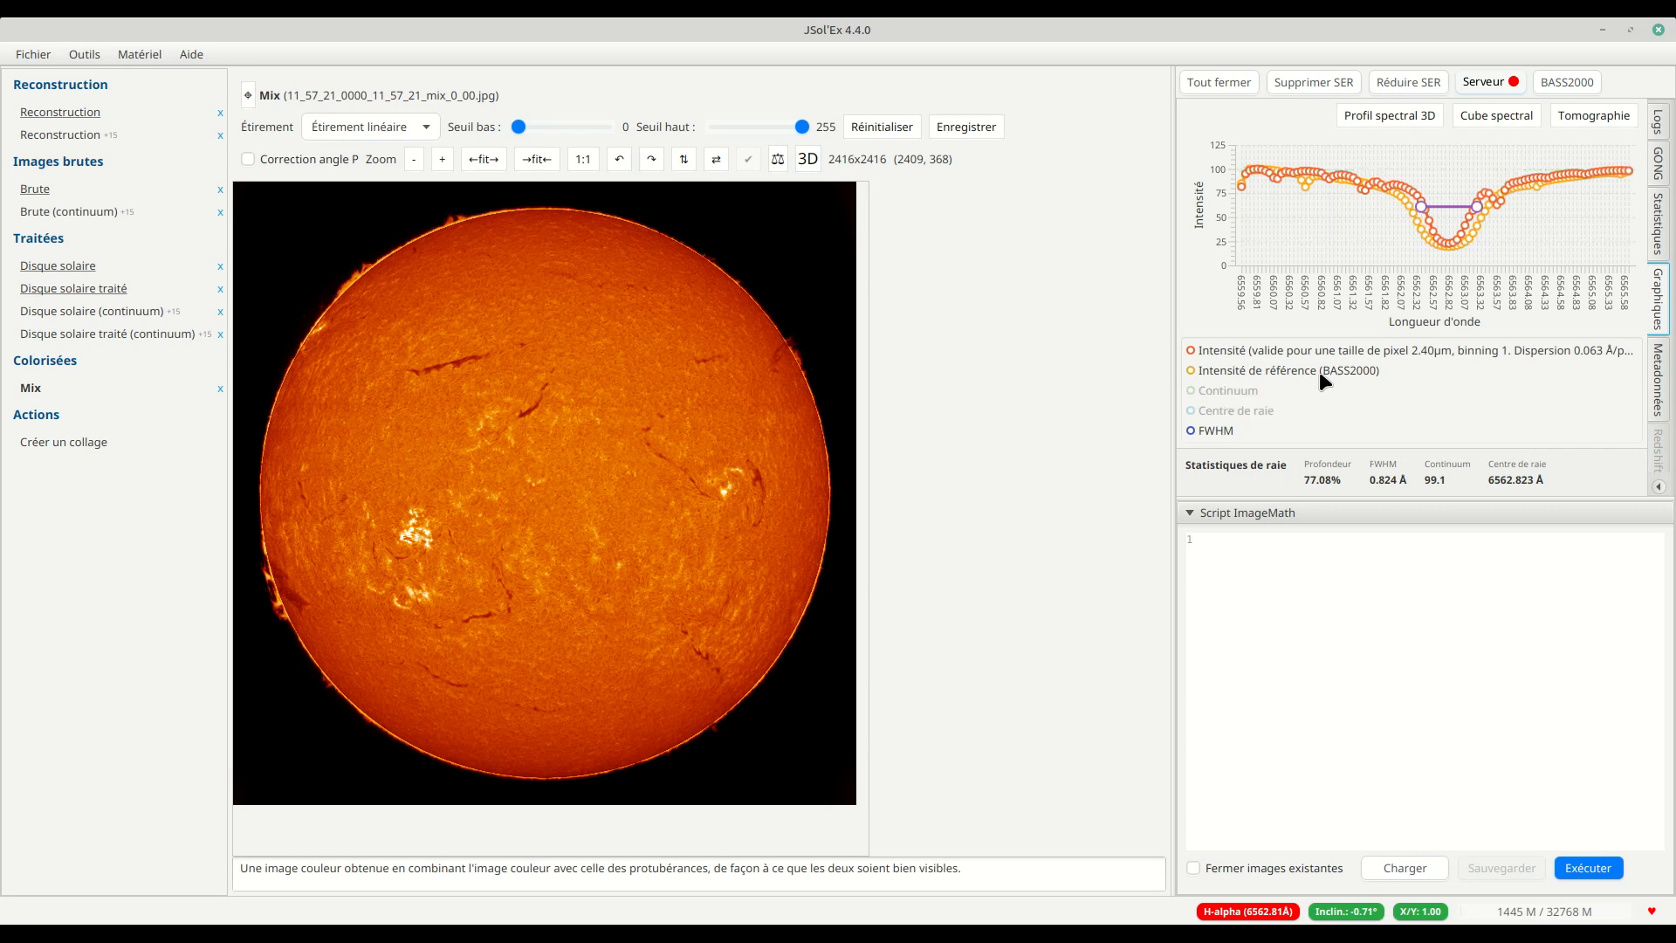
{"action": "left_click", "coordinate": [1217, 431]}
Step: Open the 3D spectral line profile and compare its shape with the intensity chart in the main window
{"action": "left_click", "coordinate": [1364, 118]}
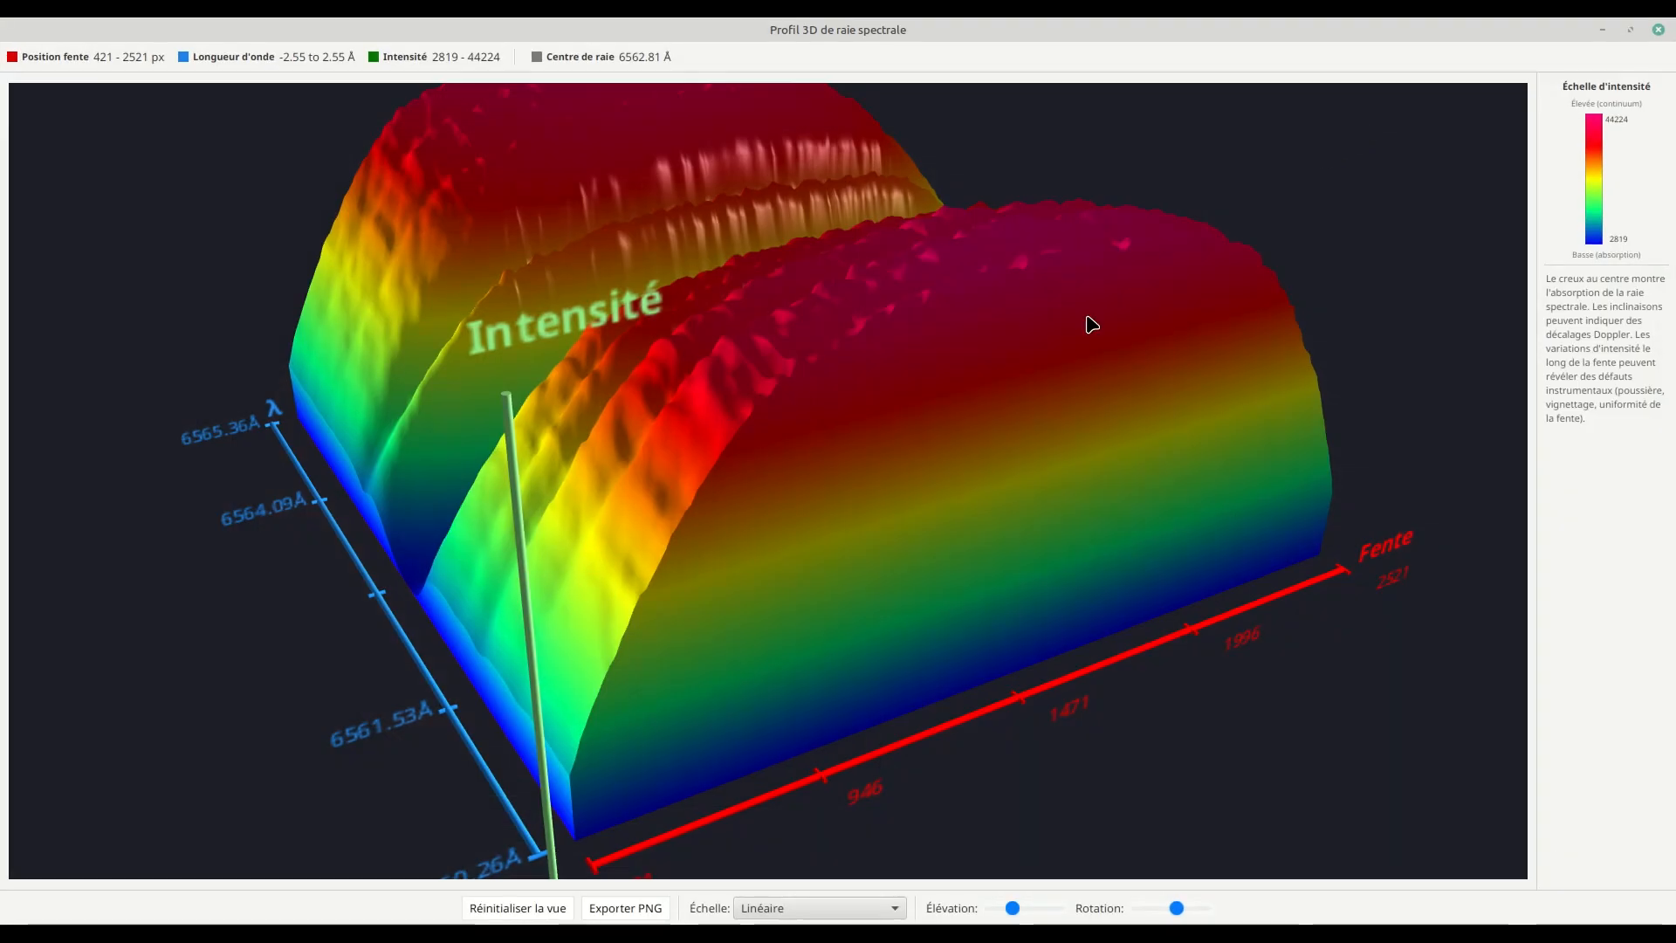
{"action": "mouse_move", "coordinate": [741, 449]}
{"action": "left_mouse_down"}
{"action": "mouse_move", "coordinate": [844, 452]}
{"action": "mouse_move", "coordinate": [793, 481]}
{"action": "mouse_move", "coordinate": [723, 455]}
{"action": "mouse_move", "coordinate": [823, 422]}
{"action": "mouse_move", "coordinate": [876, 437]}
{"action": "mouse_move", "coordinate": [718, 456]}
{"action": "left_mouse_up"}
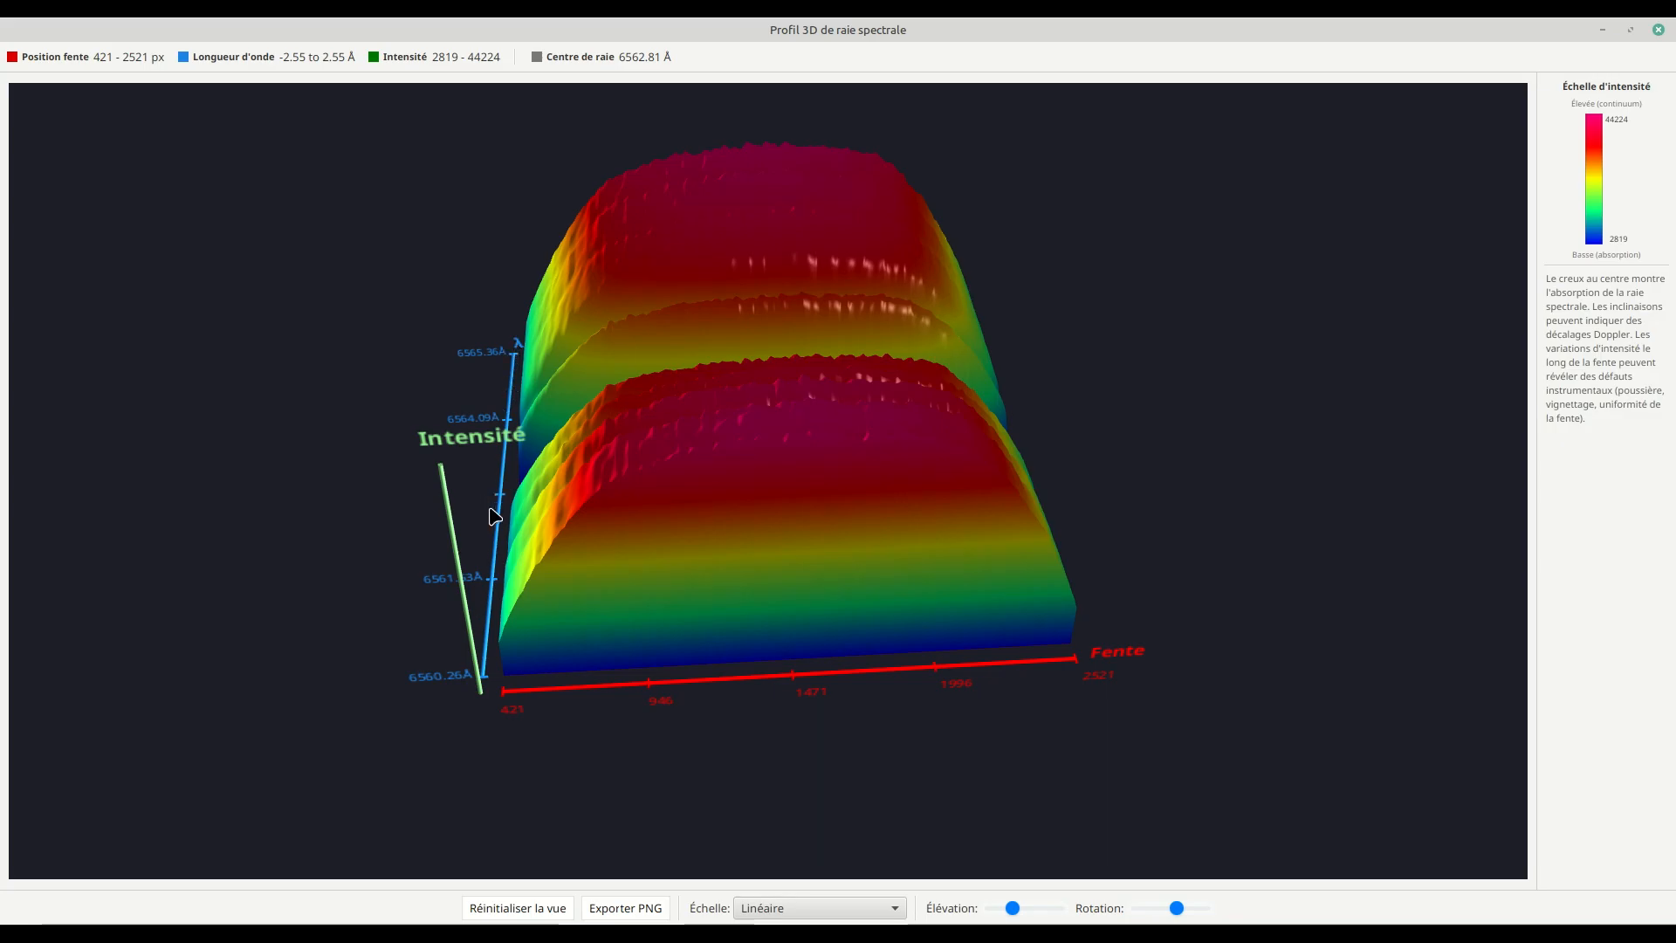
{"action": "left_click_drag", "start_coordinate": [1501, 39], "coordinate": [1124, 131]}
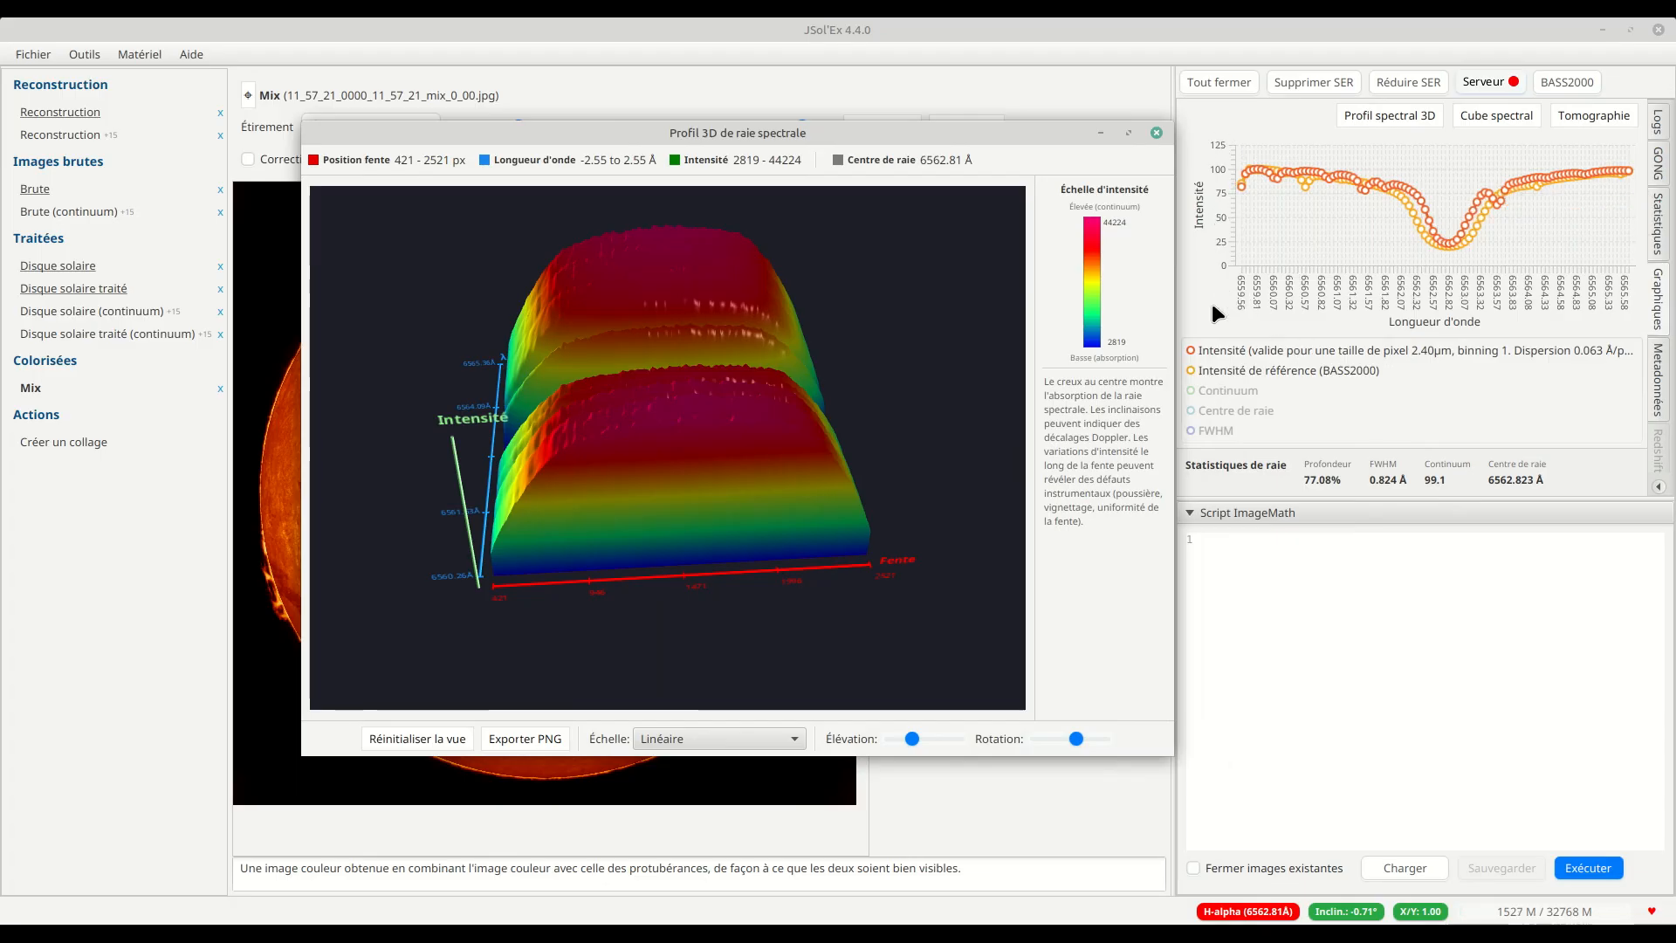
{"action": "left_click", "coordinate": [1129, 133]}
Step: Examine the 3D spectral profile from behind, above and the side, following the absorption trough along the slit
{"action": "left_click_drag", "start_coordinate": [855, 476], "coordinate": [573, 520]}
{"action": "left_click_drag", "start_coordinate": [572, 517], "coordinate": [622, 512]}
{"action": "left_click_drag", "start_coordinate": [782, 347], "coordinate": [825, 349]}
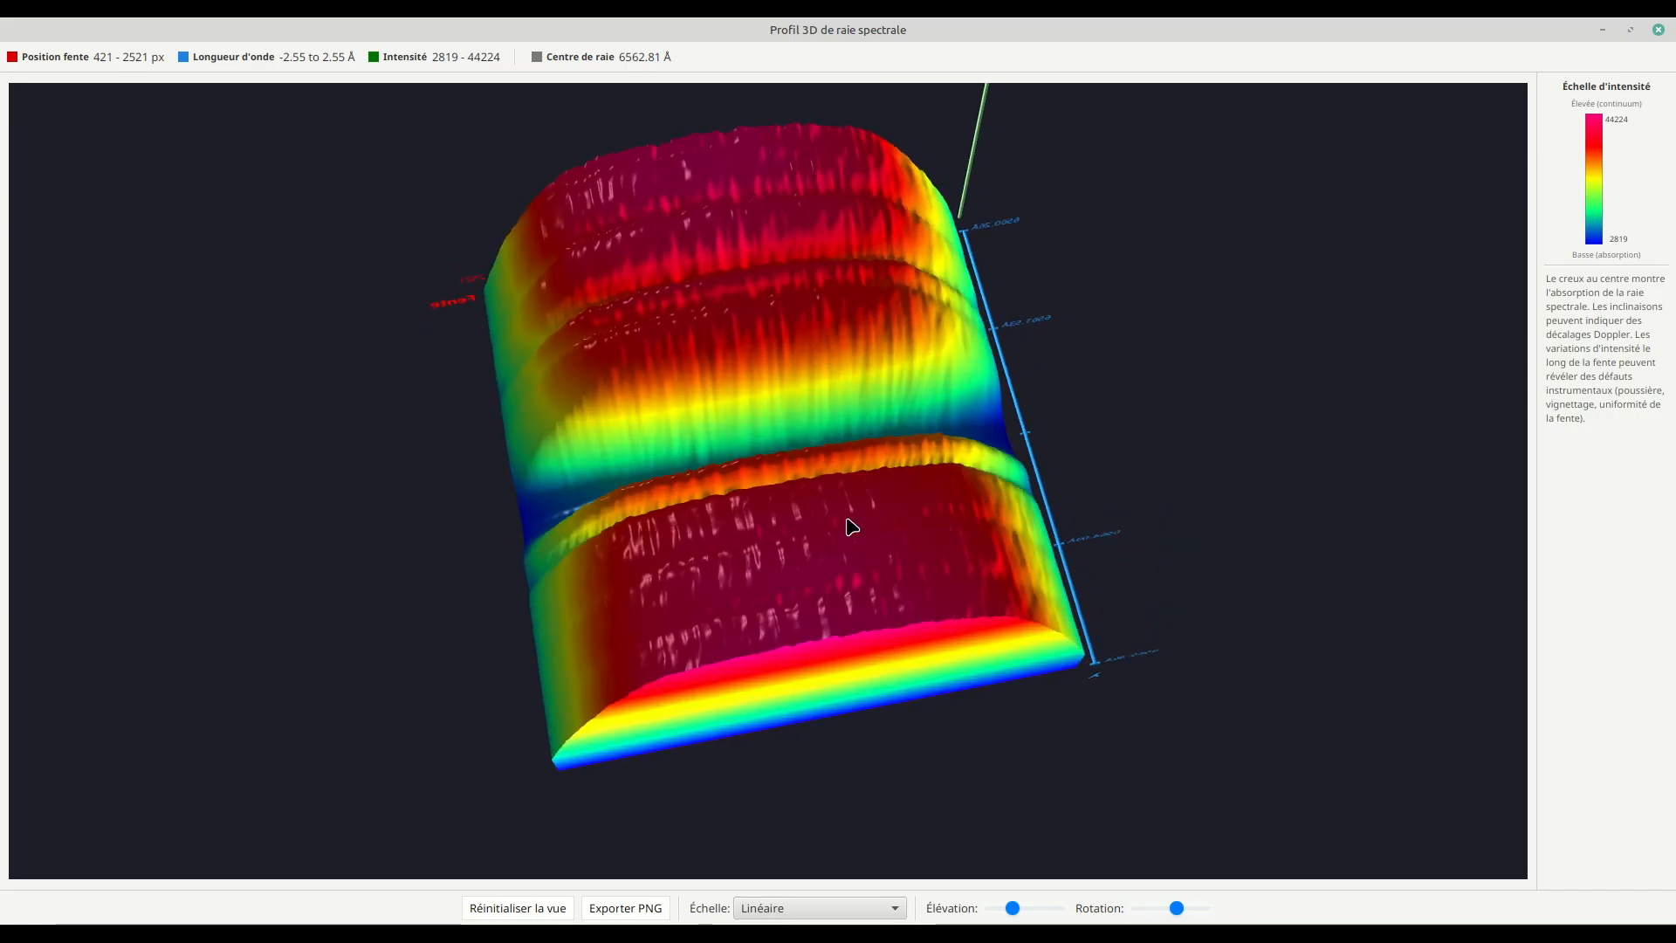
{"action": "left_click_drag", "start_coordinate": [848, 523], "coordinate": [823, 492]}
{"action": "left_click_drag", "start_coordinate": [836, 338], "coordinate": [722, 353]}
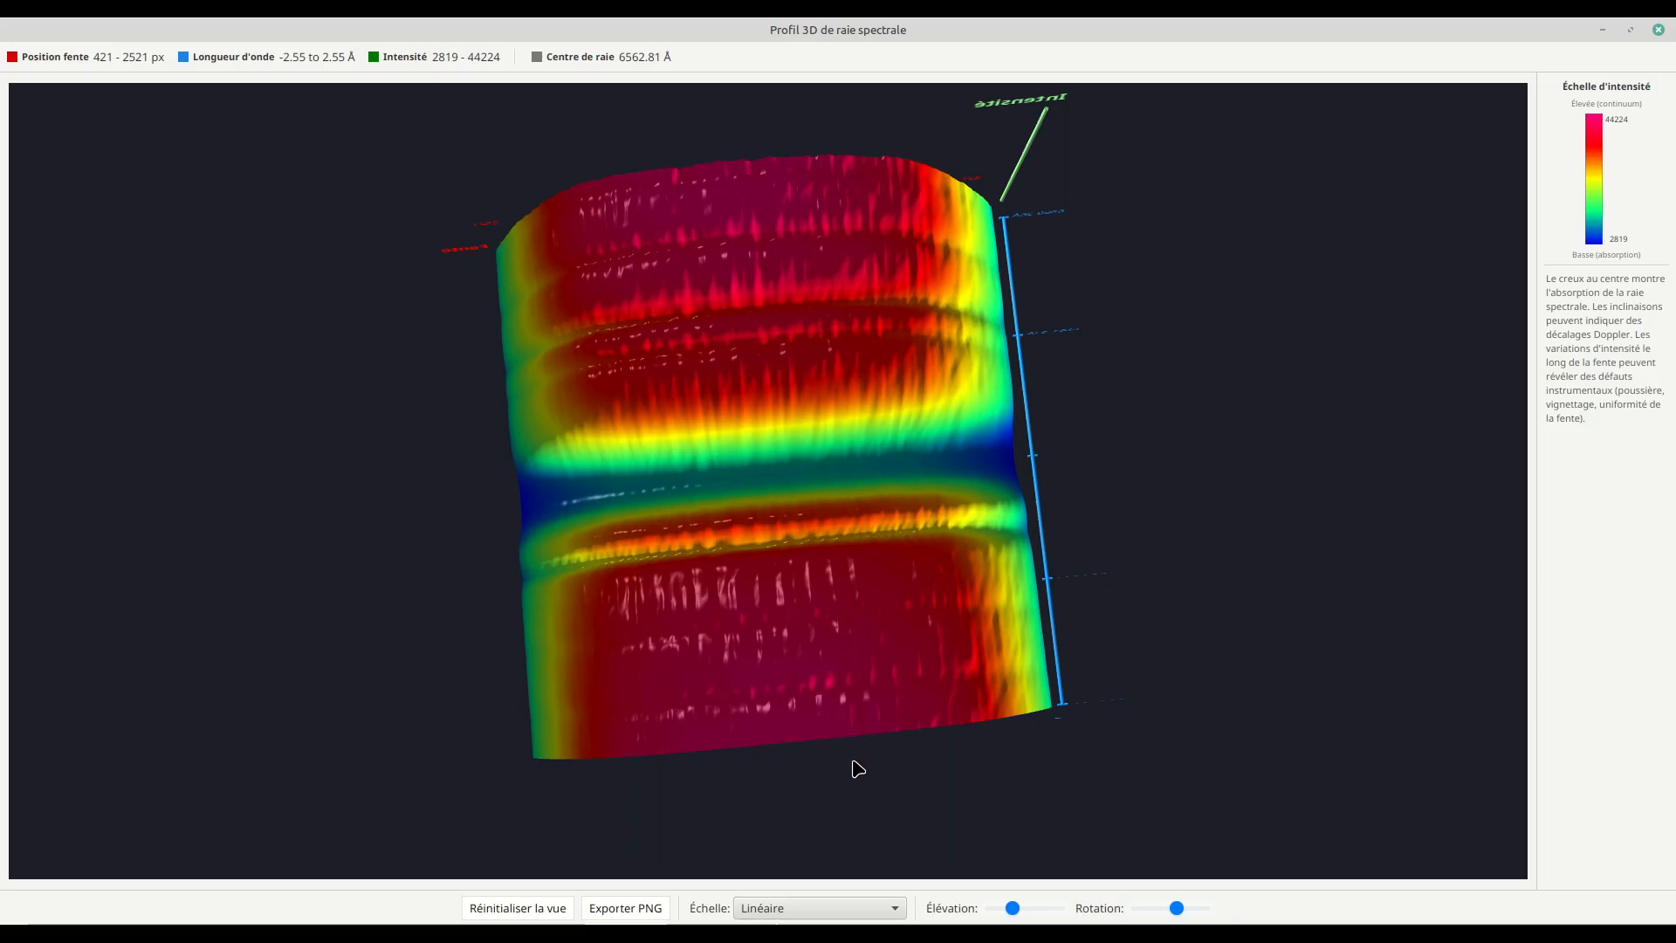
{"action": "left_click_drag", "start_coordinate": [830, 613], "coordinate": [1205, 489]}
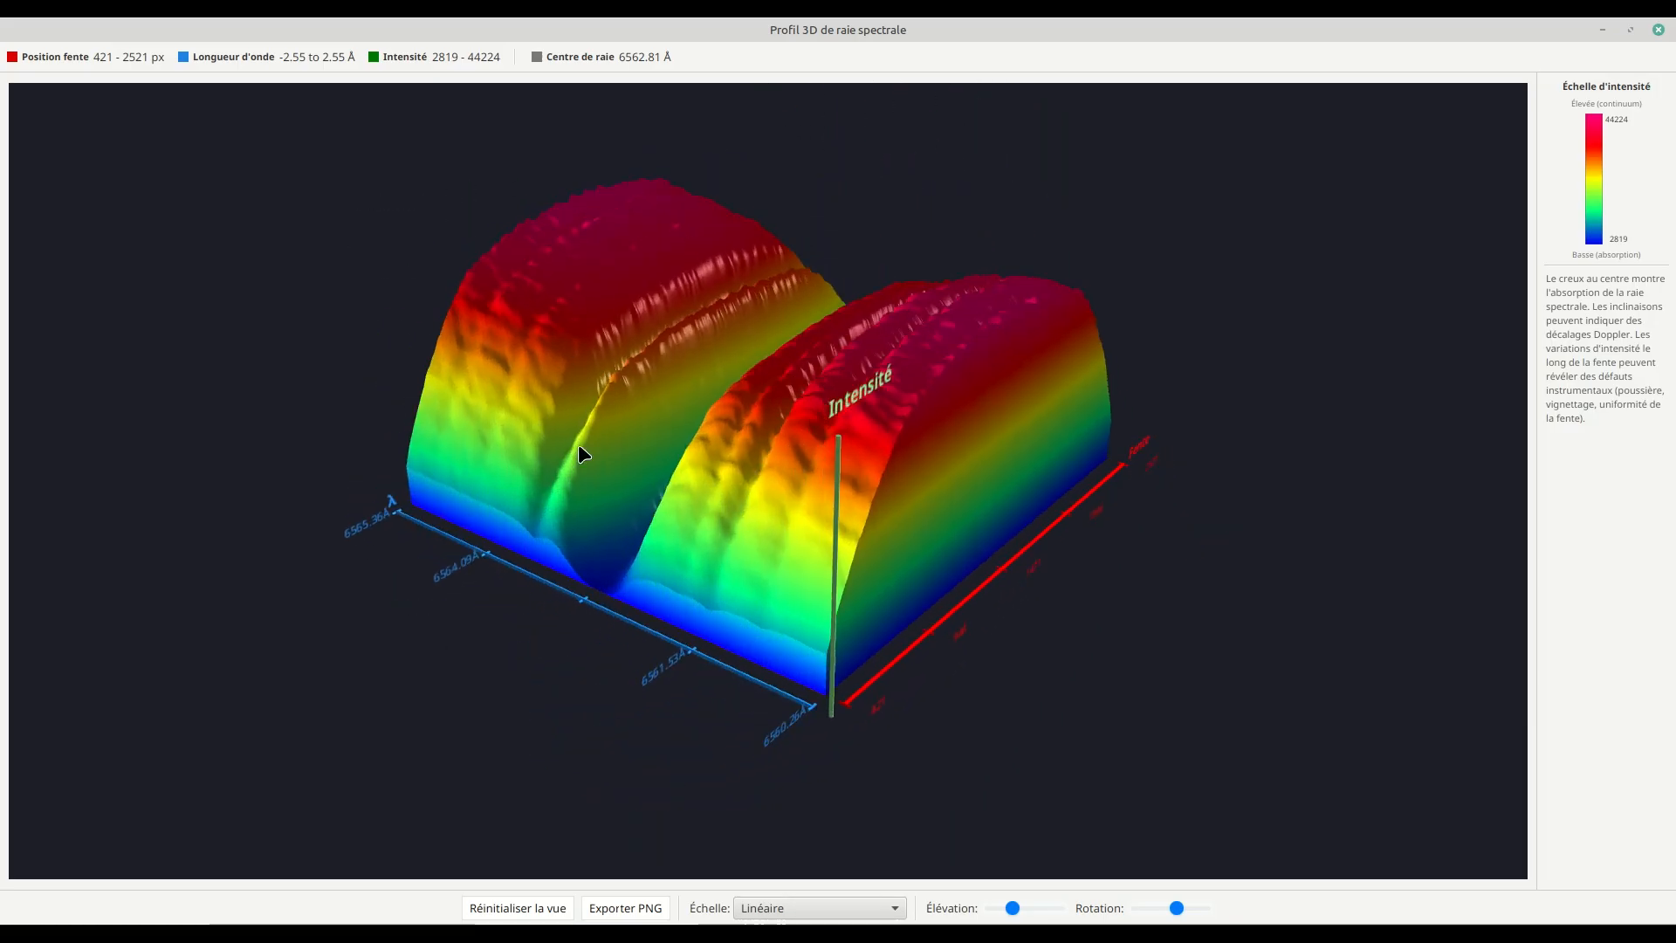
{"action": "left_click_drag", "start_coordinate": [756, 449], "coordinate": [693, 419]}
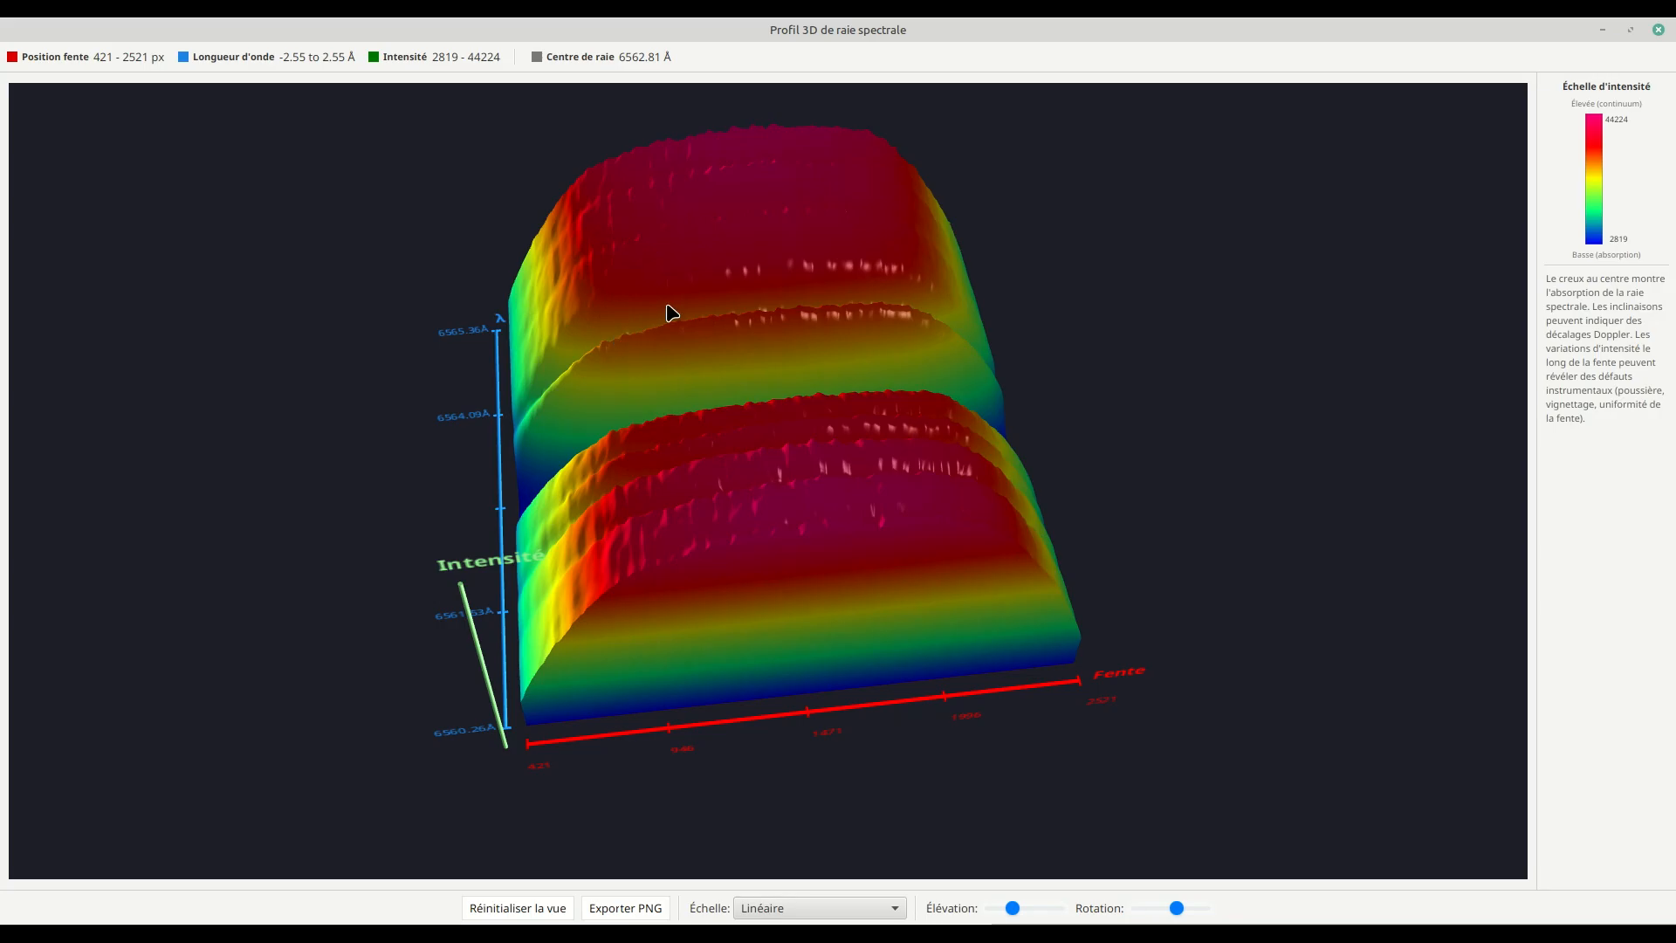
{"action": "left_click_drag", "start_coordinate": [569, 315], "coordinate": [616, 452]}
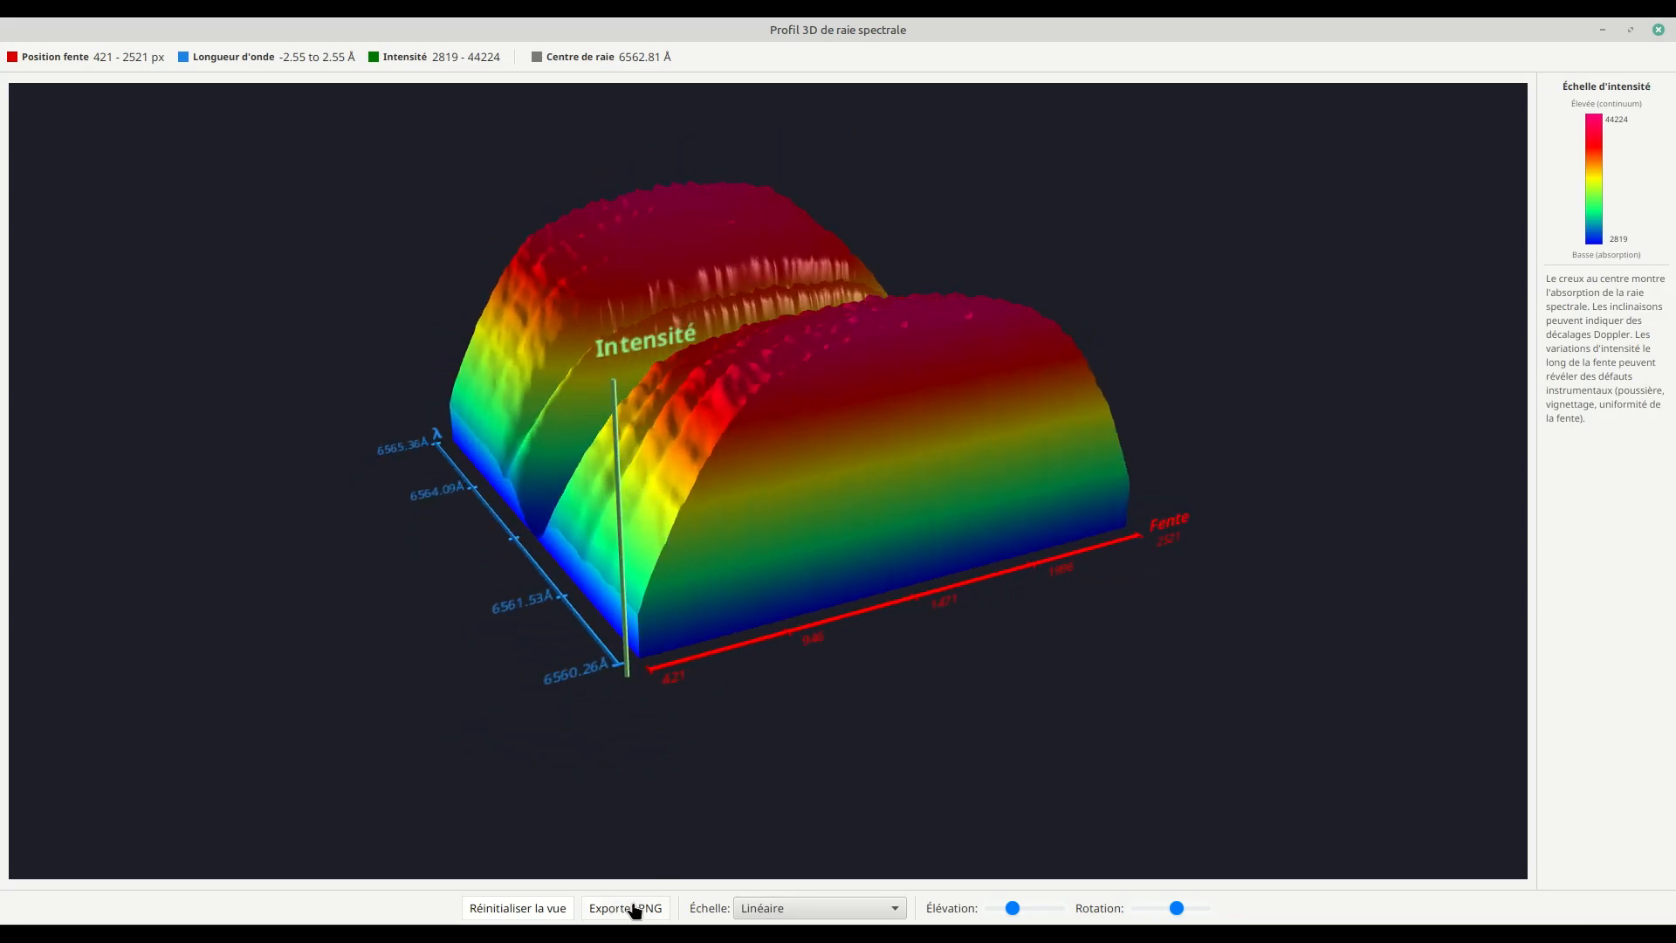
{"action": "left_click_drag", "start_coordinate": [636, 570], "coordinate": [744, 548]}
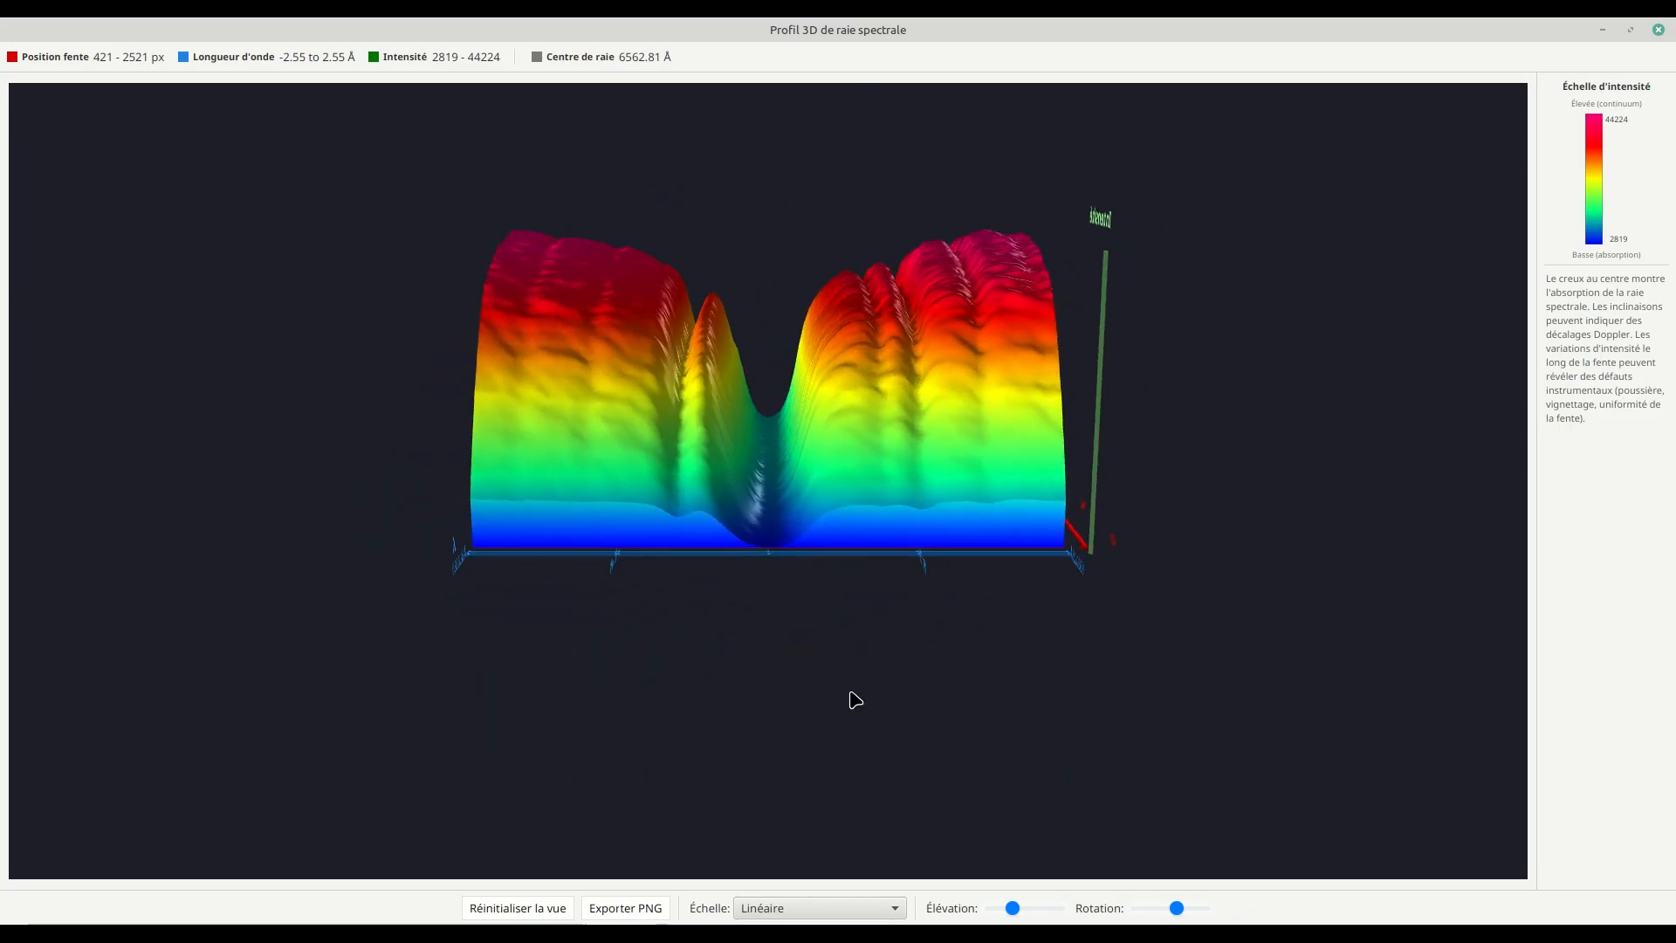
Step: Switch the 3D profile's intensity scale to Quadratique and view the absorption trough from the side
{"action": "left_click", "coordinate": [790, 909]}
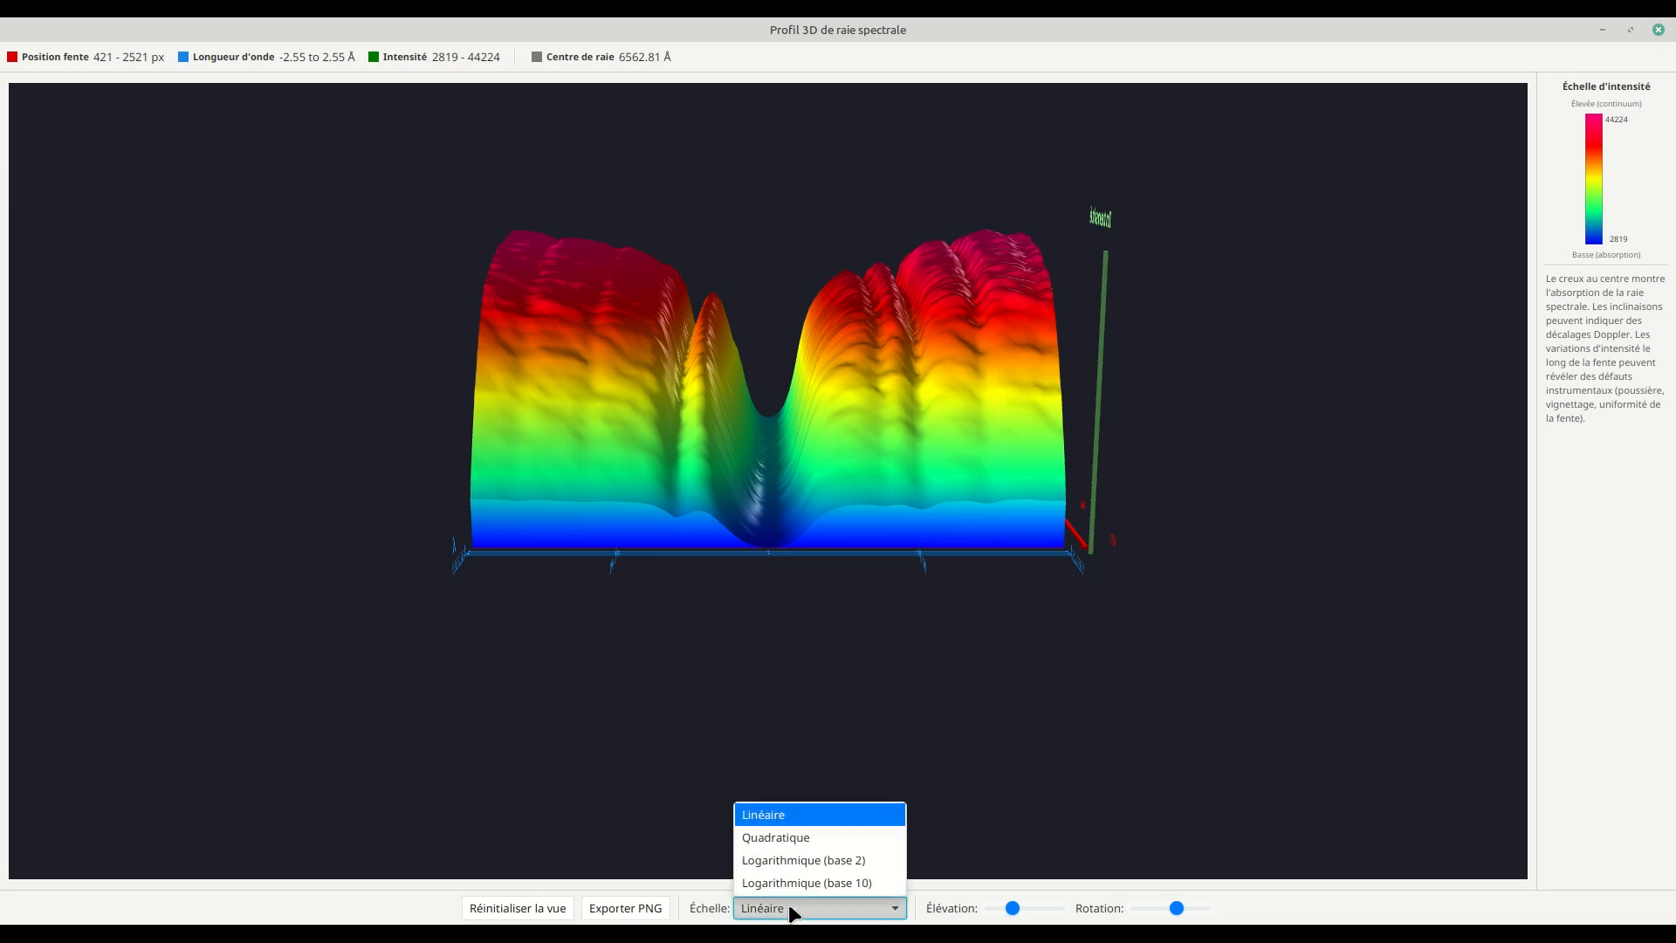
{"action": "left_click", "coordinate": [808, 839]}
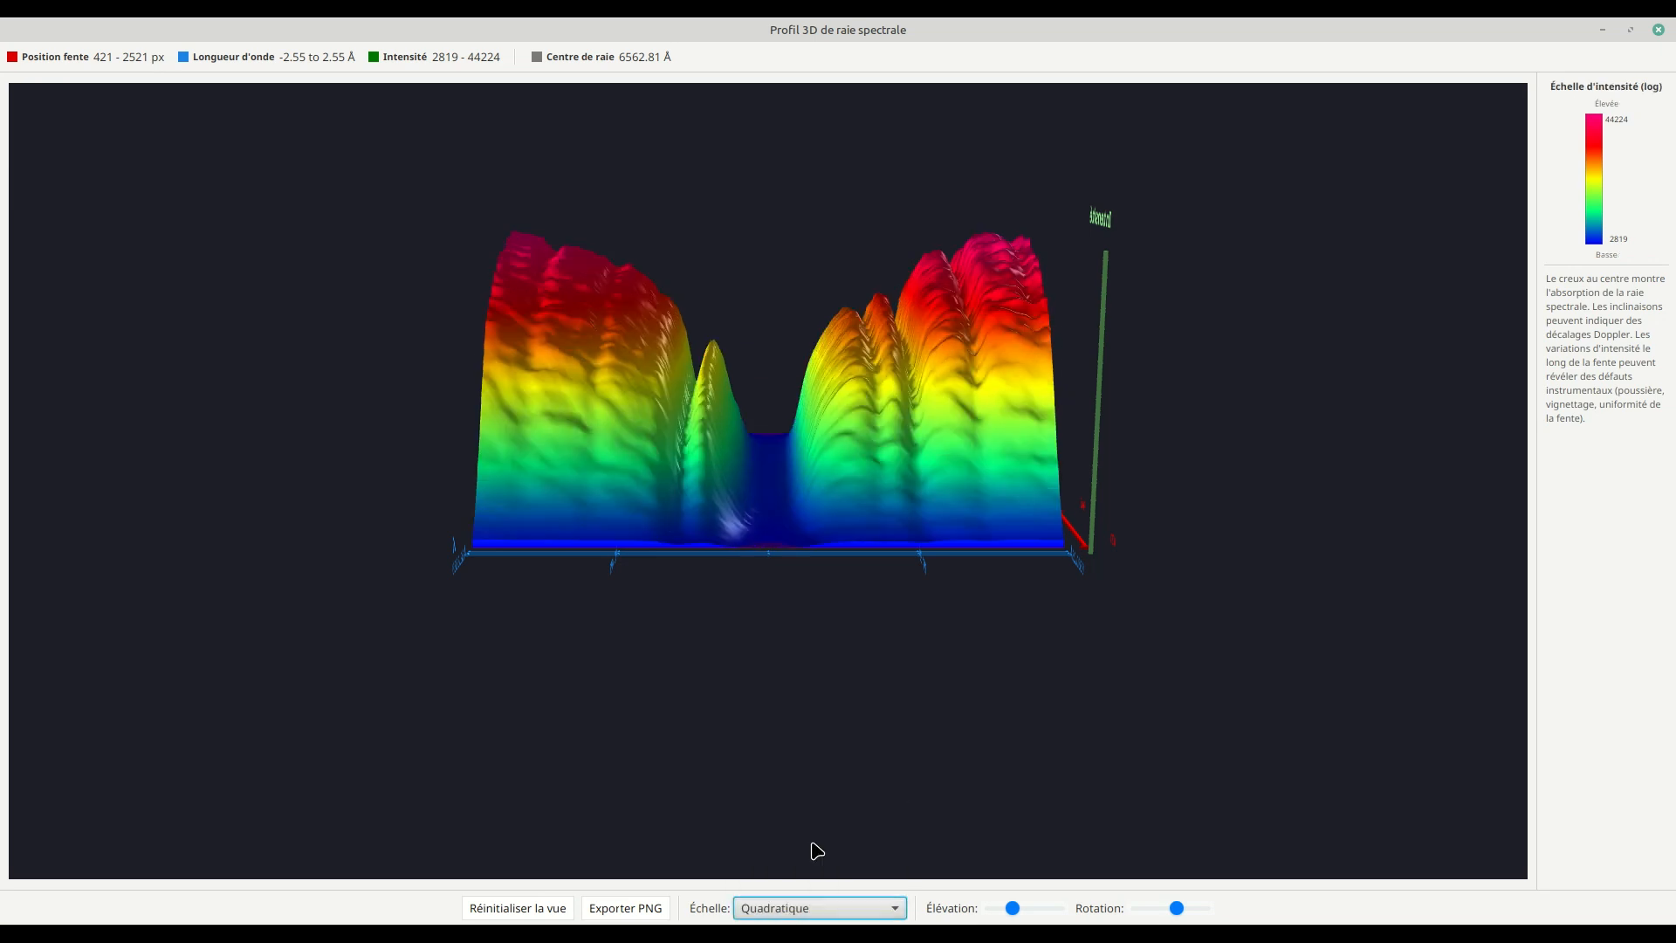
{"action": "mouse_move", "coordinate": [815, 696]}
{"action": "left_mouse_down"}
{"action": "mouse_move", "coordinate": [804, 662]}
{"action": "mouse_move", "coordinate": [819, 669]}
{"action": "mouse_move", "coordinate": [813, 690]}
{"action": "mouse_move", "coordinate": [800, 666]}
{"action": "left_mouse_up"}
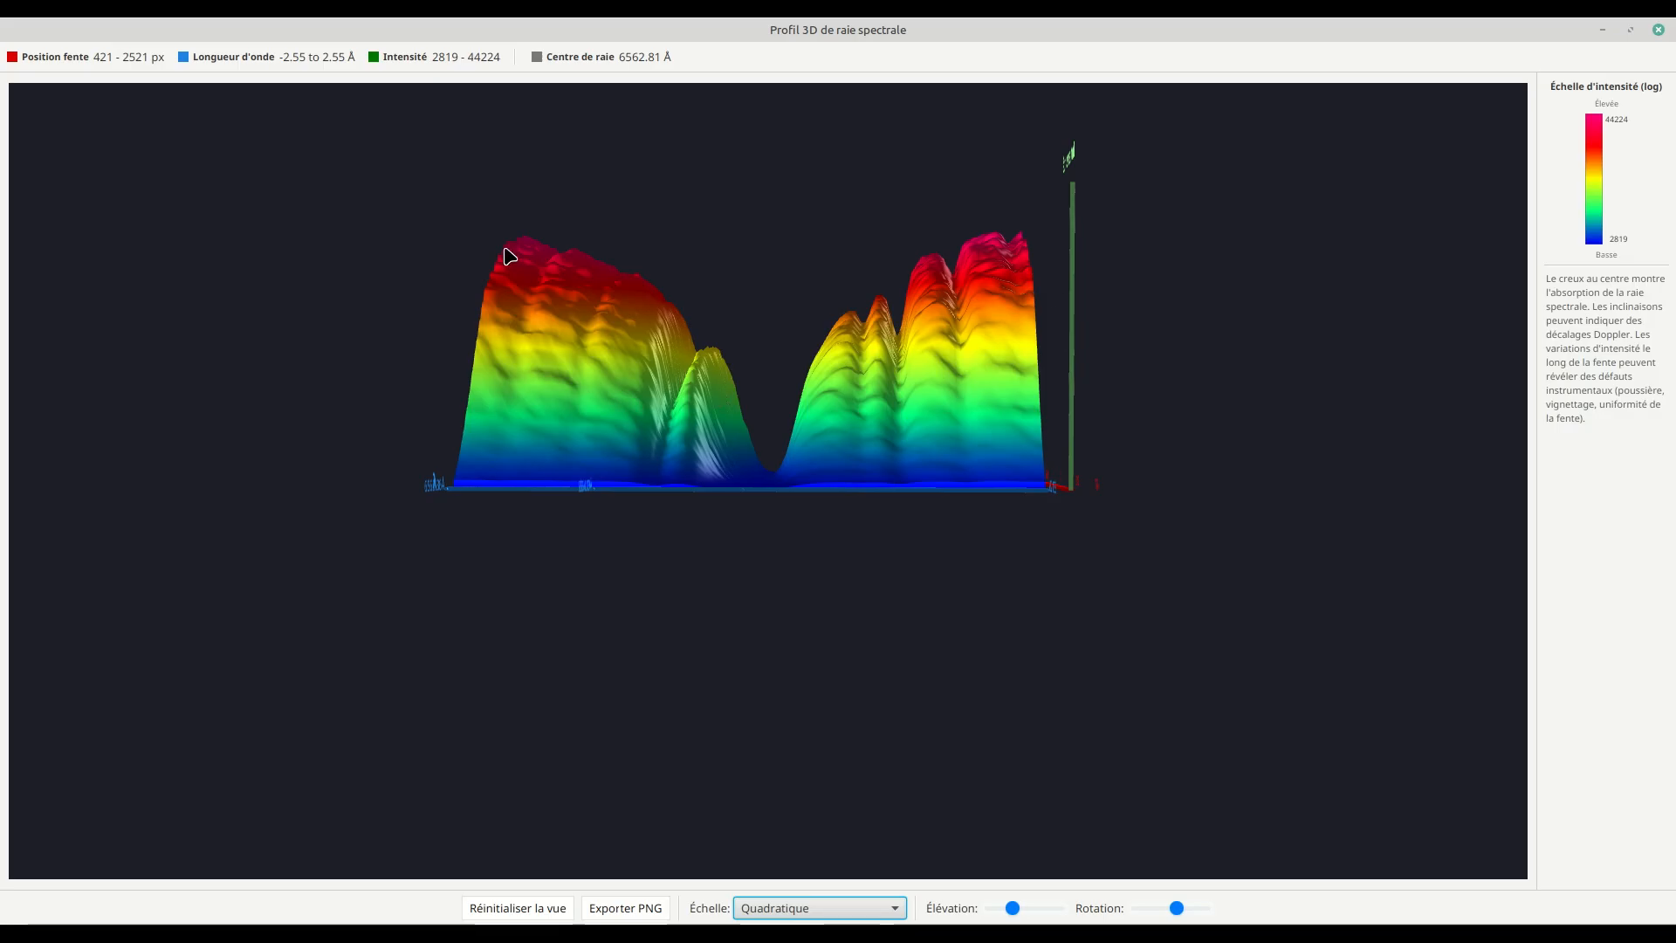
Step: Switch the 3D profile's intensity scale to Logarithmique (base 10), examine it from another angle, and close the profile
{"action": "left_click", "coordinate": [832, 910]}
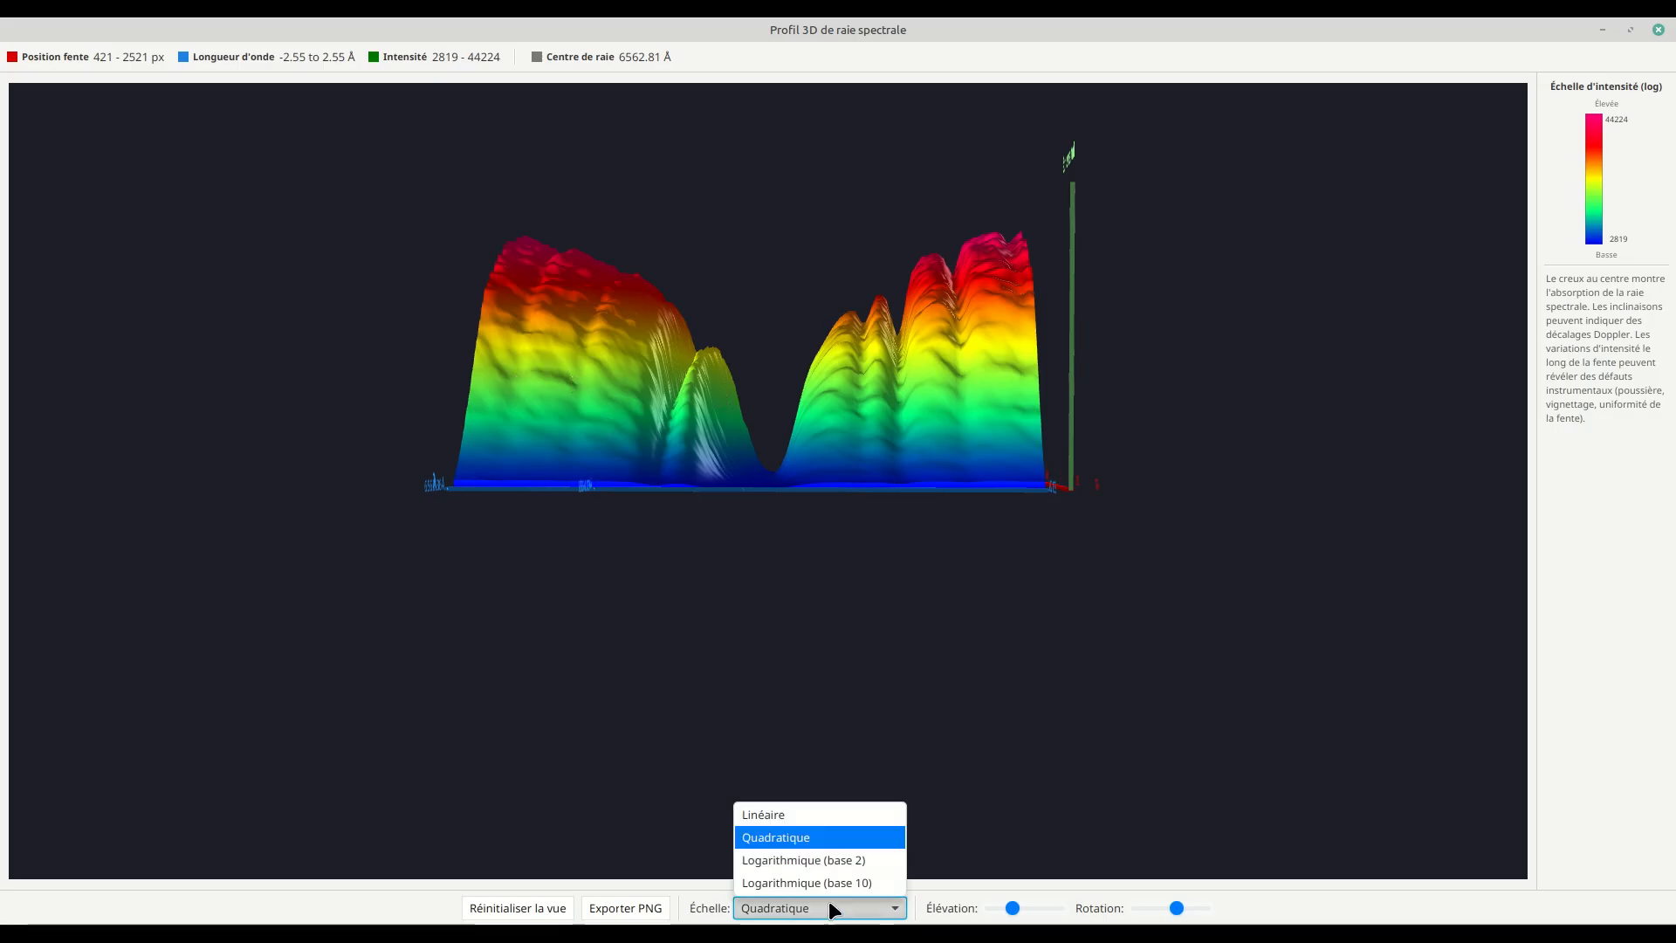
{"action": "left_click", "coordinate": [789, 882]}
{"action": "left_click_drag", "start_coordinate": [800, 538], "coordinate": [780, 370]}
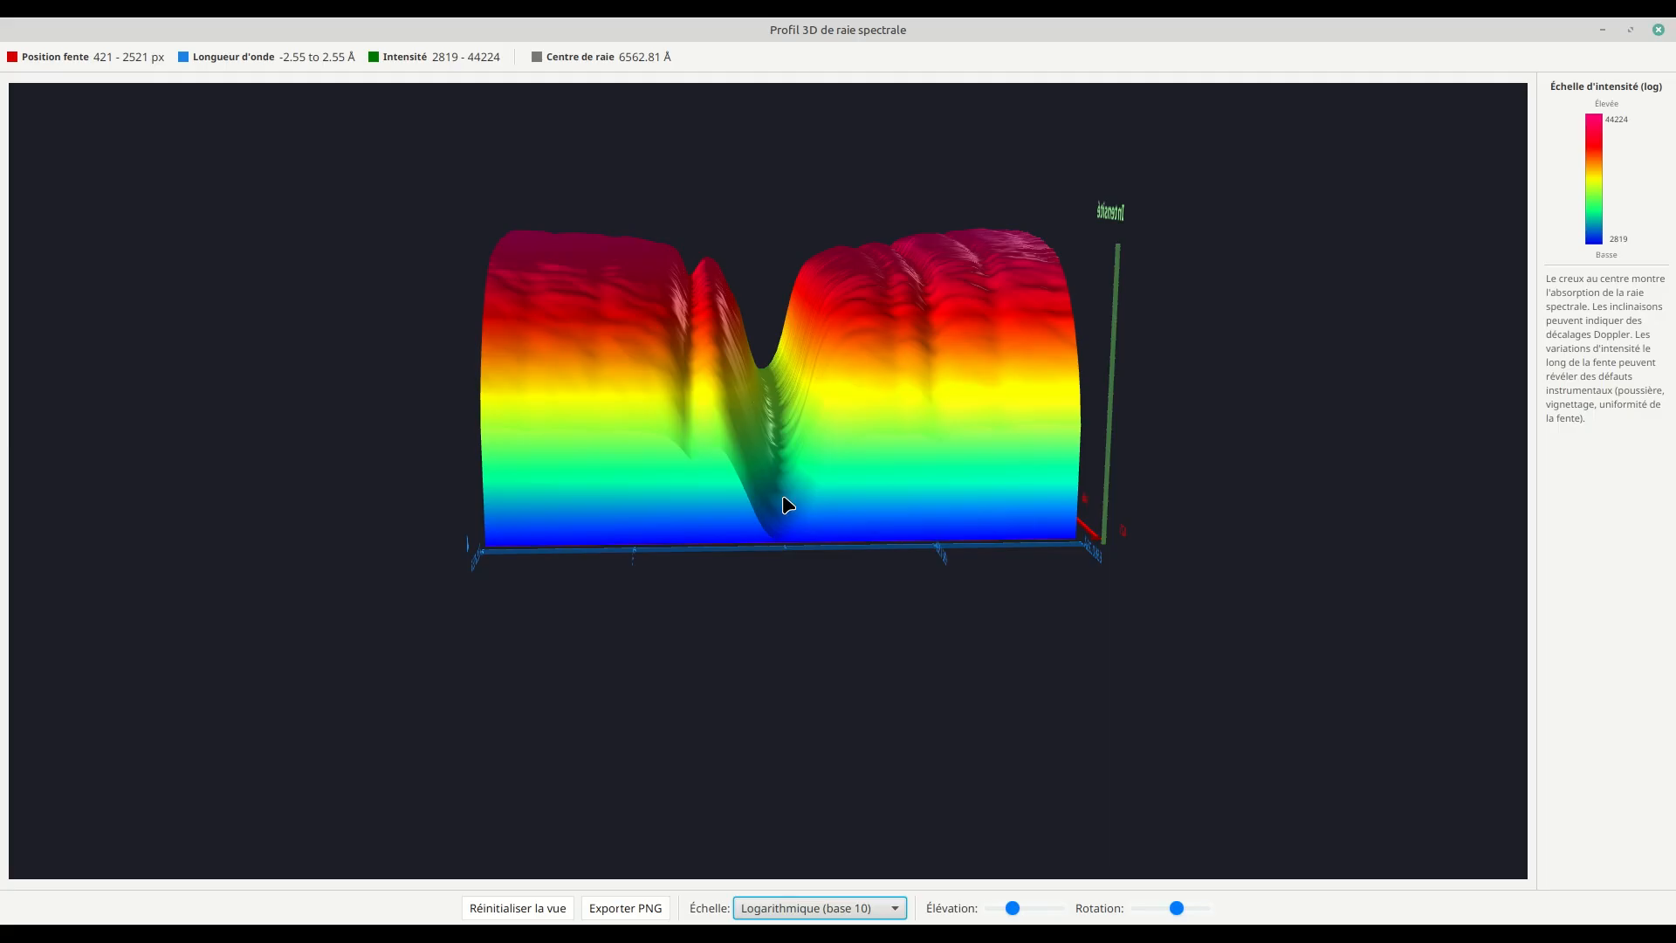
{"action": "left_click_drag", "start_coordinate": [741, 546], "coordinate": [665, 577]}
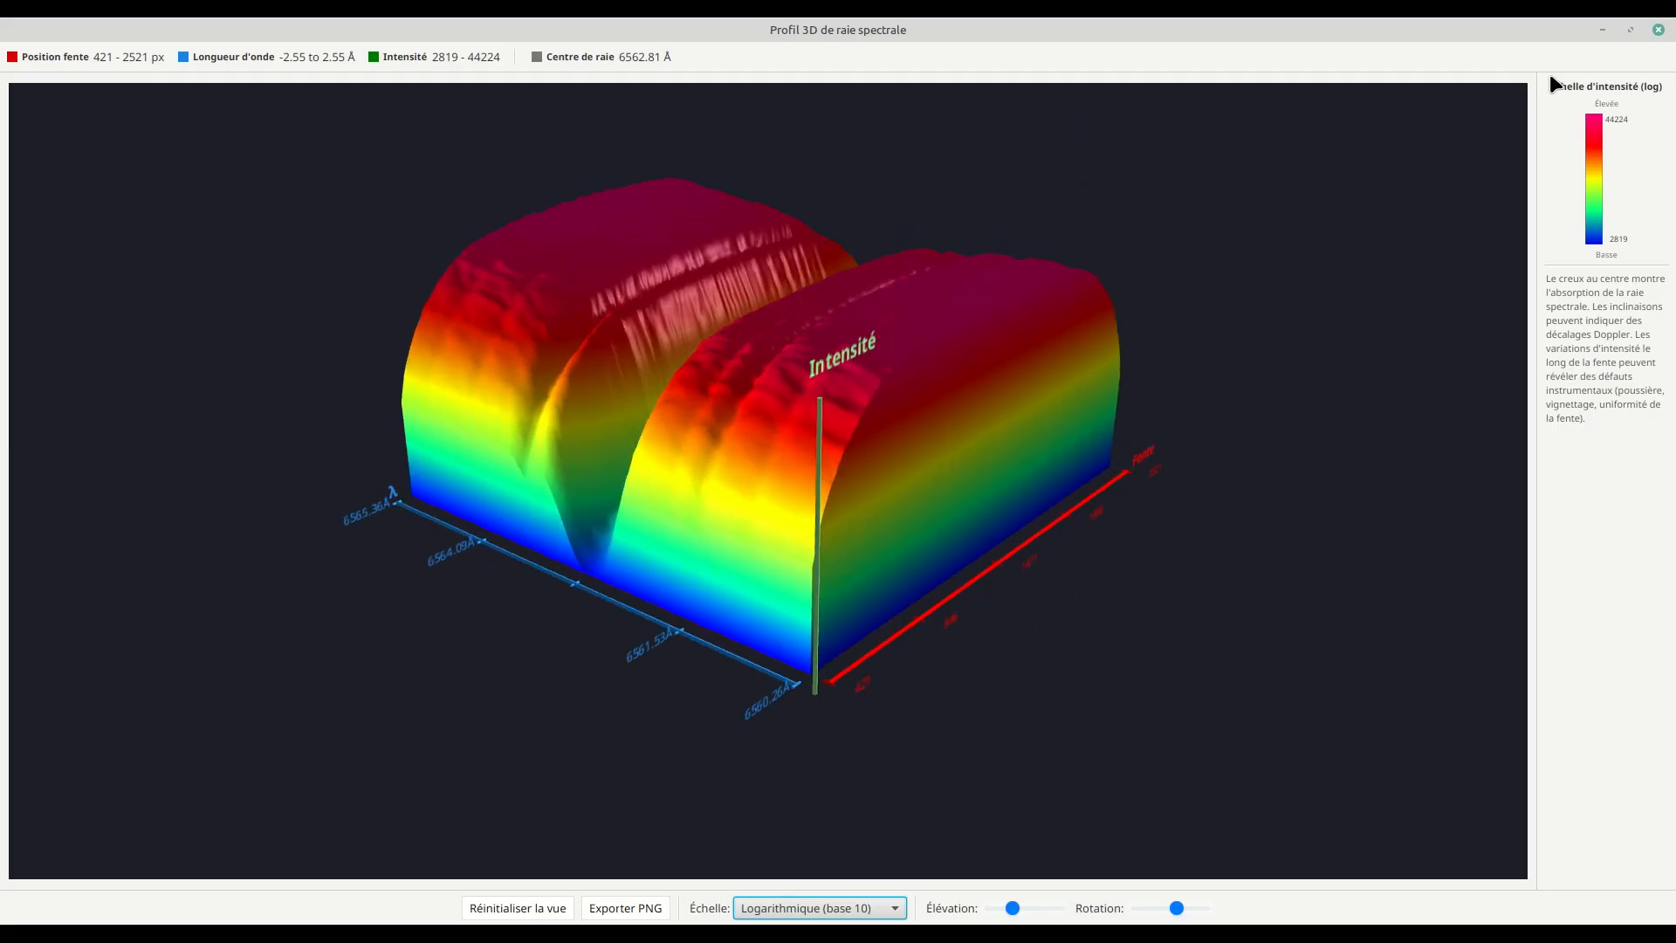
{"action": "left_click", "coordinate": [1656, 29]}
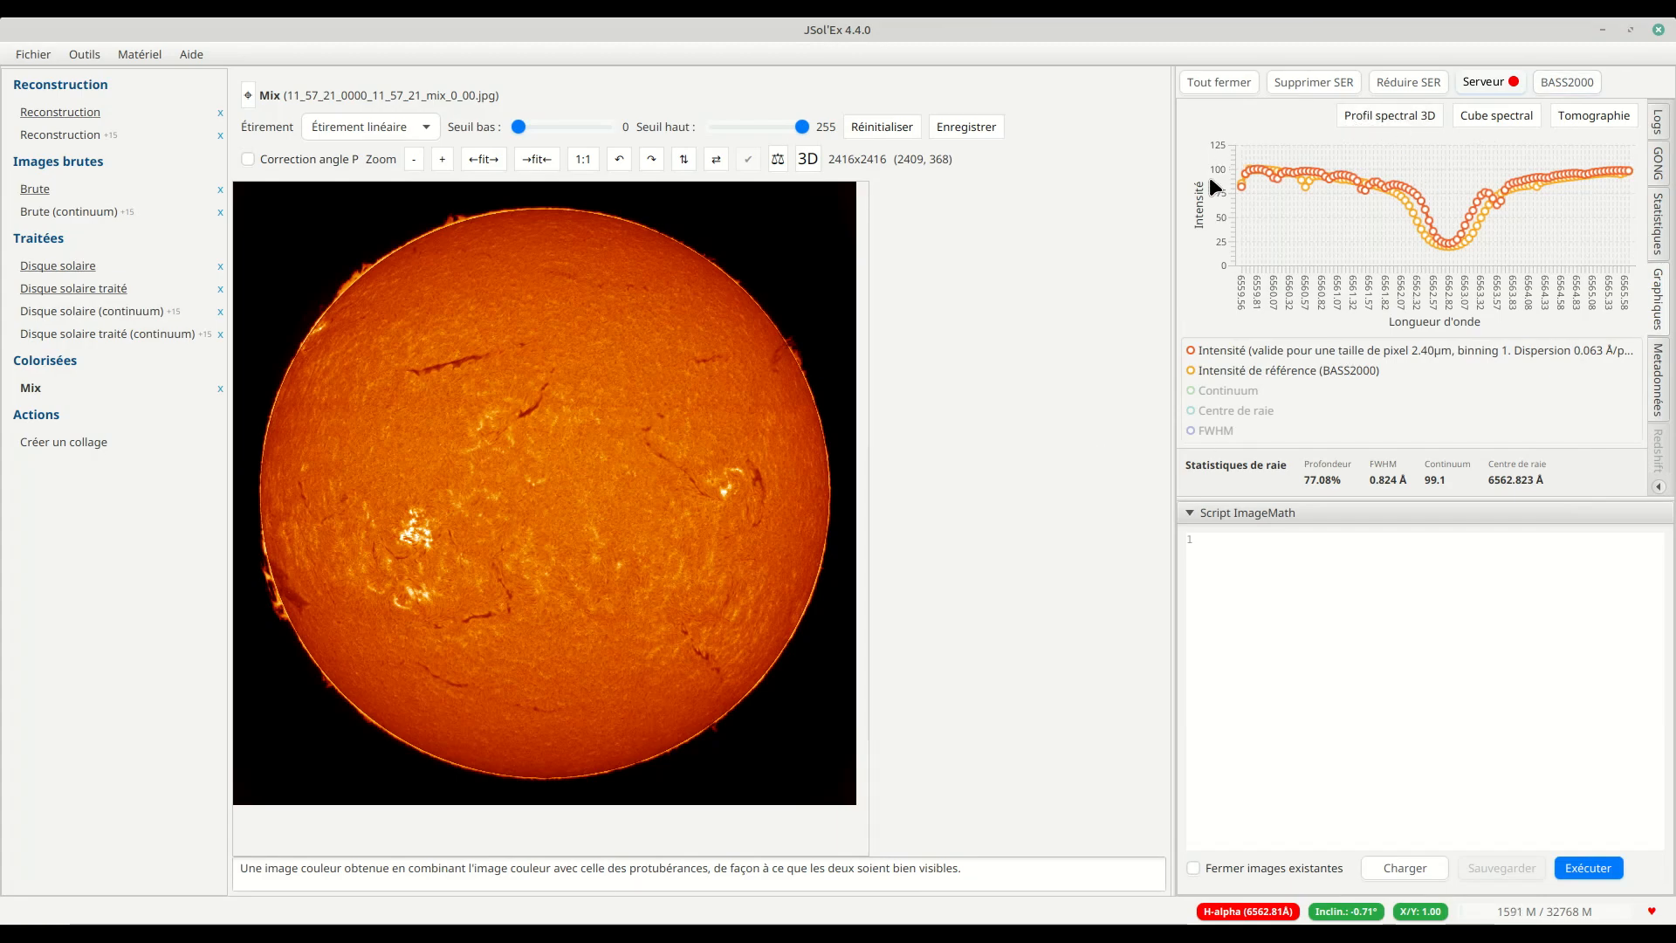
Step: Generate the spectral cube with a wavelength resolution of 96 and a spatial resolution of 512
{"action": "left_click", "coordinate": [1498, 116]}
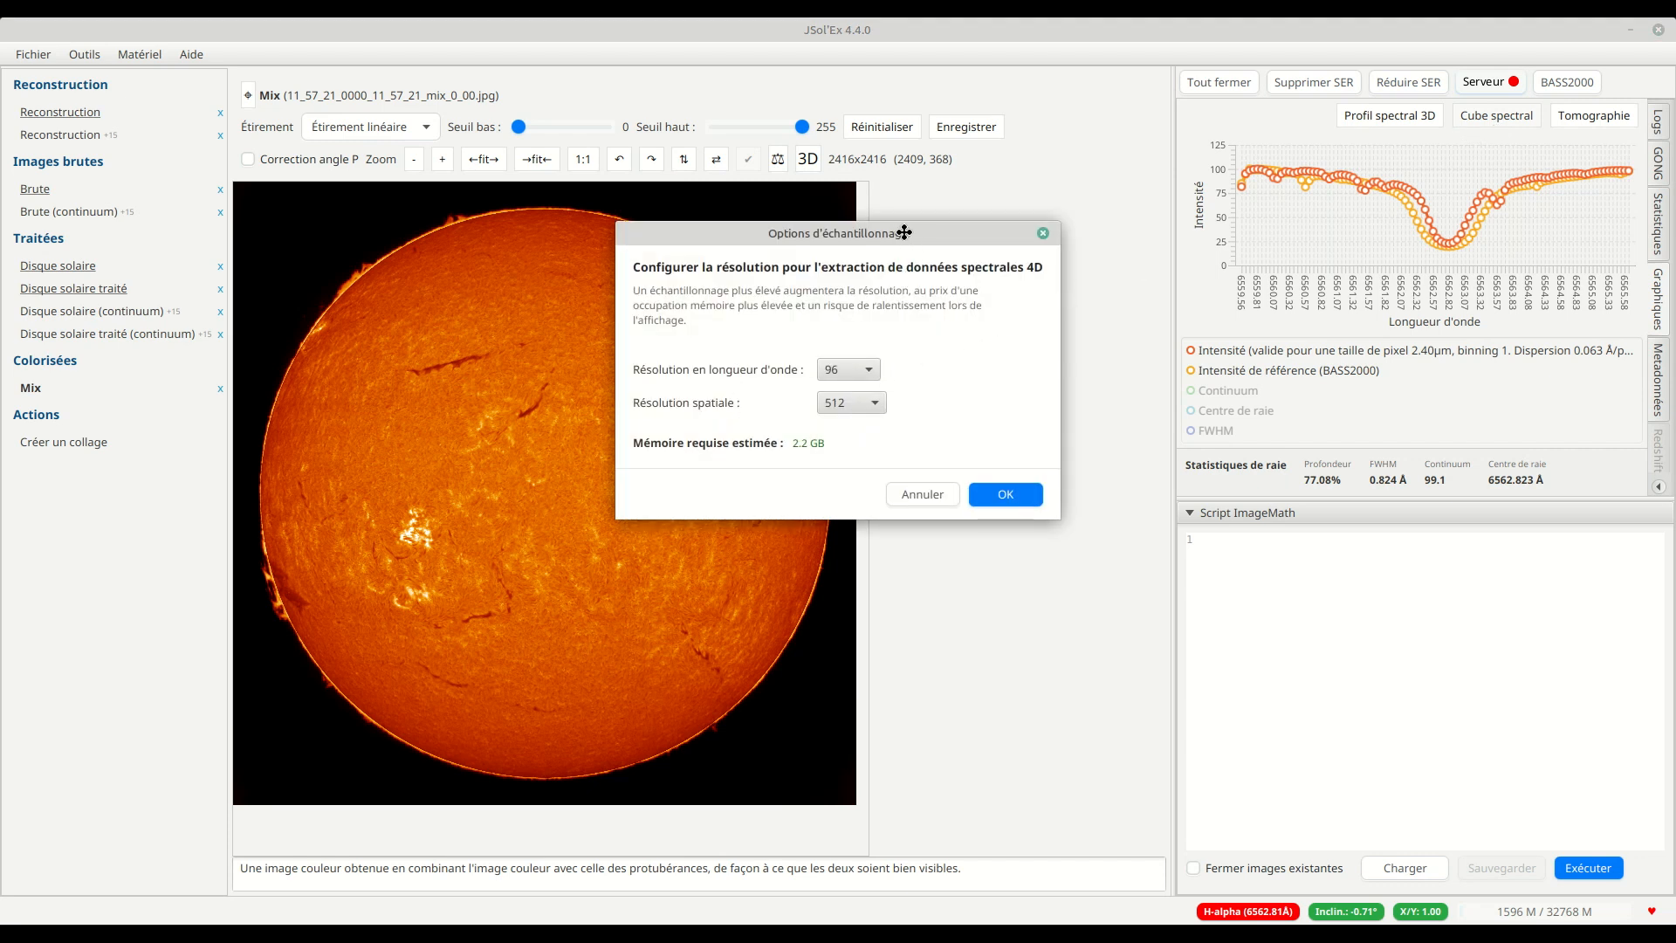
{"action": "left_click_drag", "start_coordinate": [915, 251], "coordinate": [893, 246]}
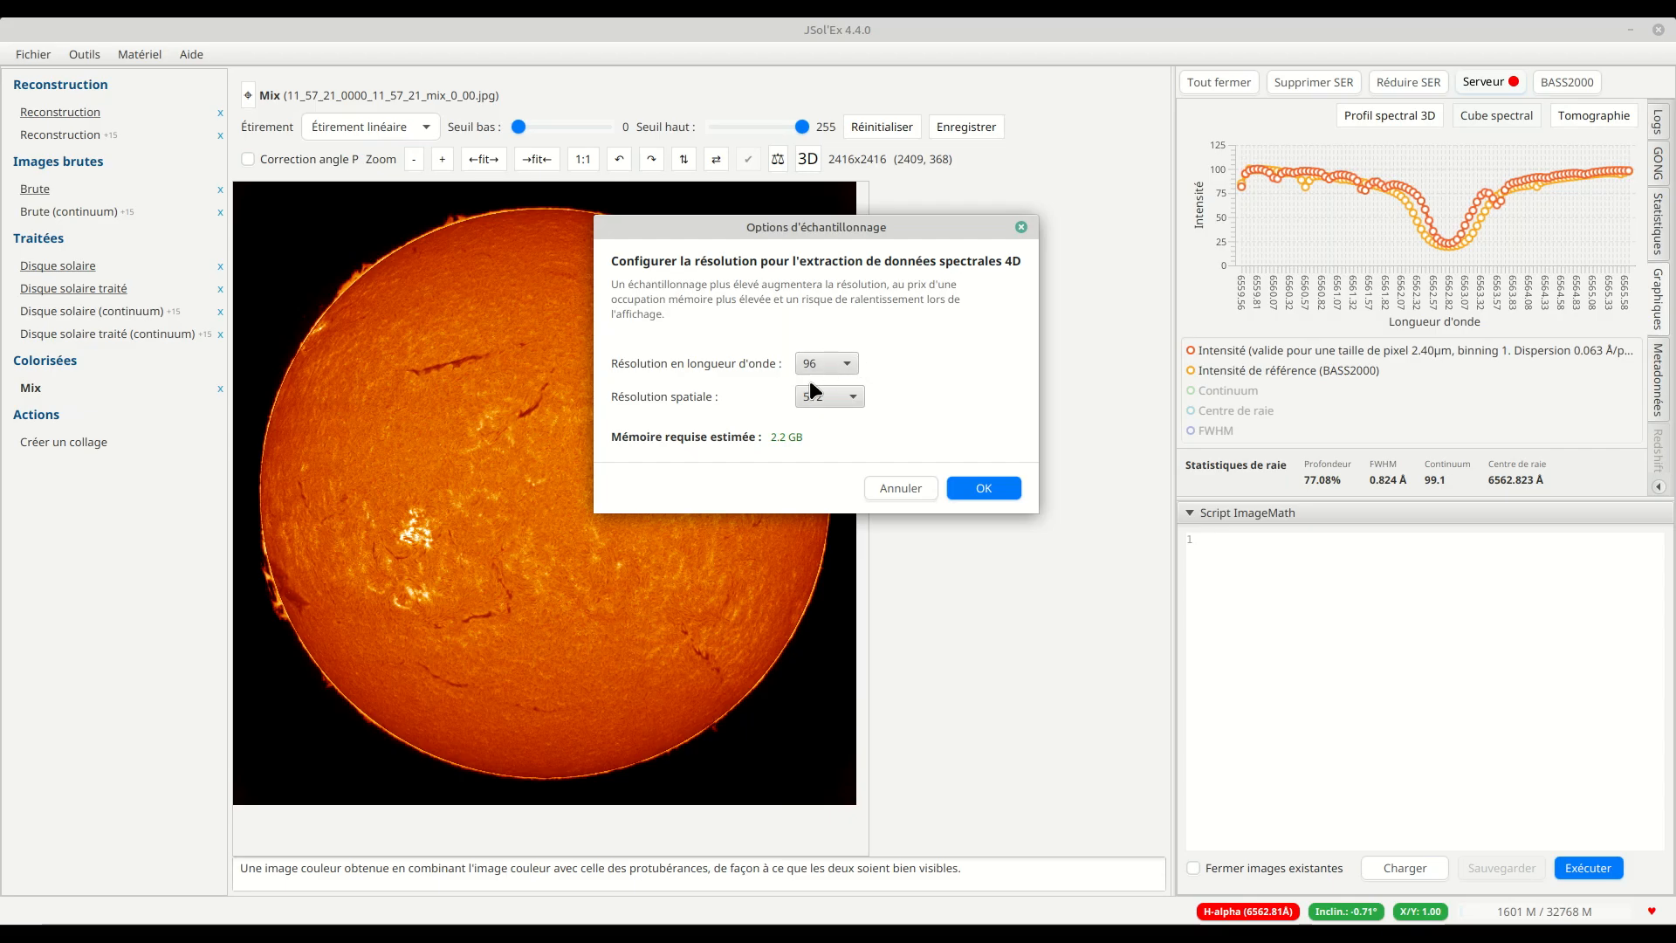
{"action": "left_click", "coordinate": [836, 400]}
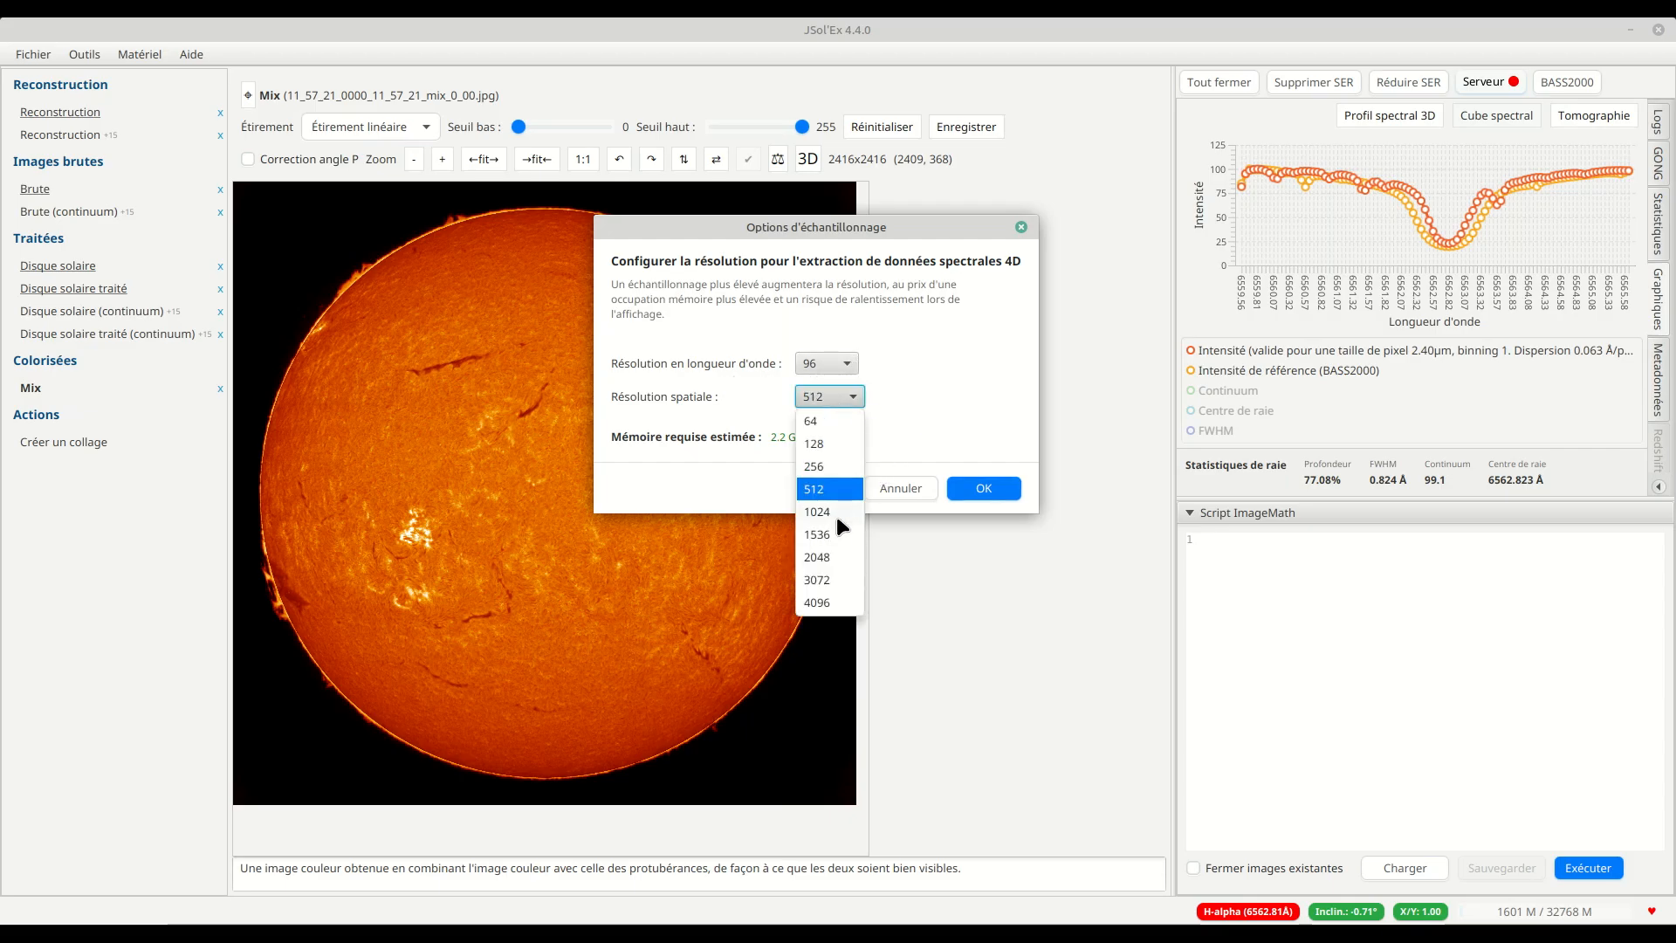
{"action": "left_click", "coordinate": [966, 409]}
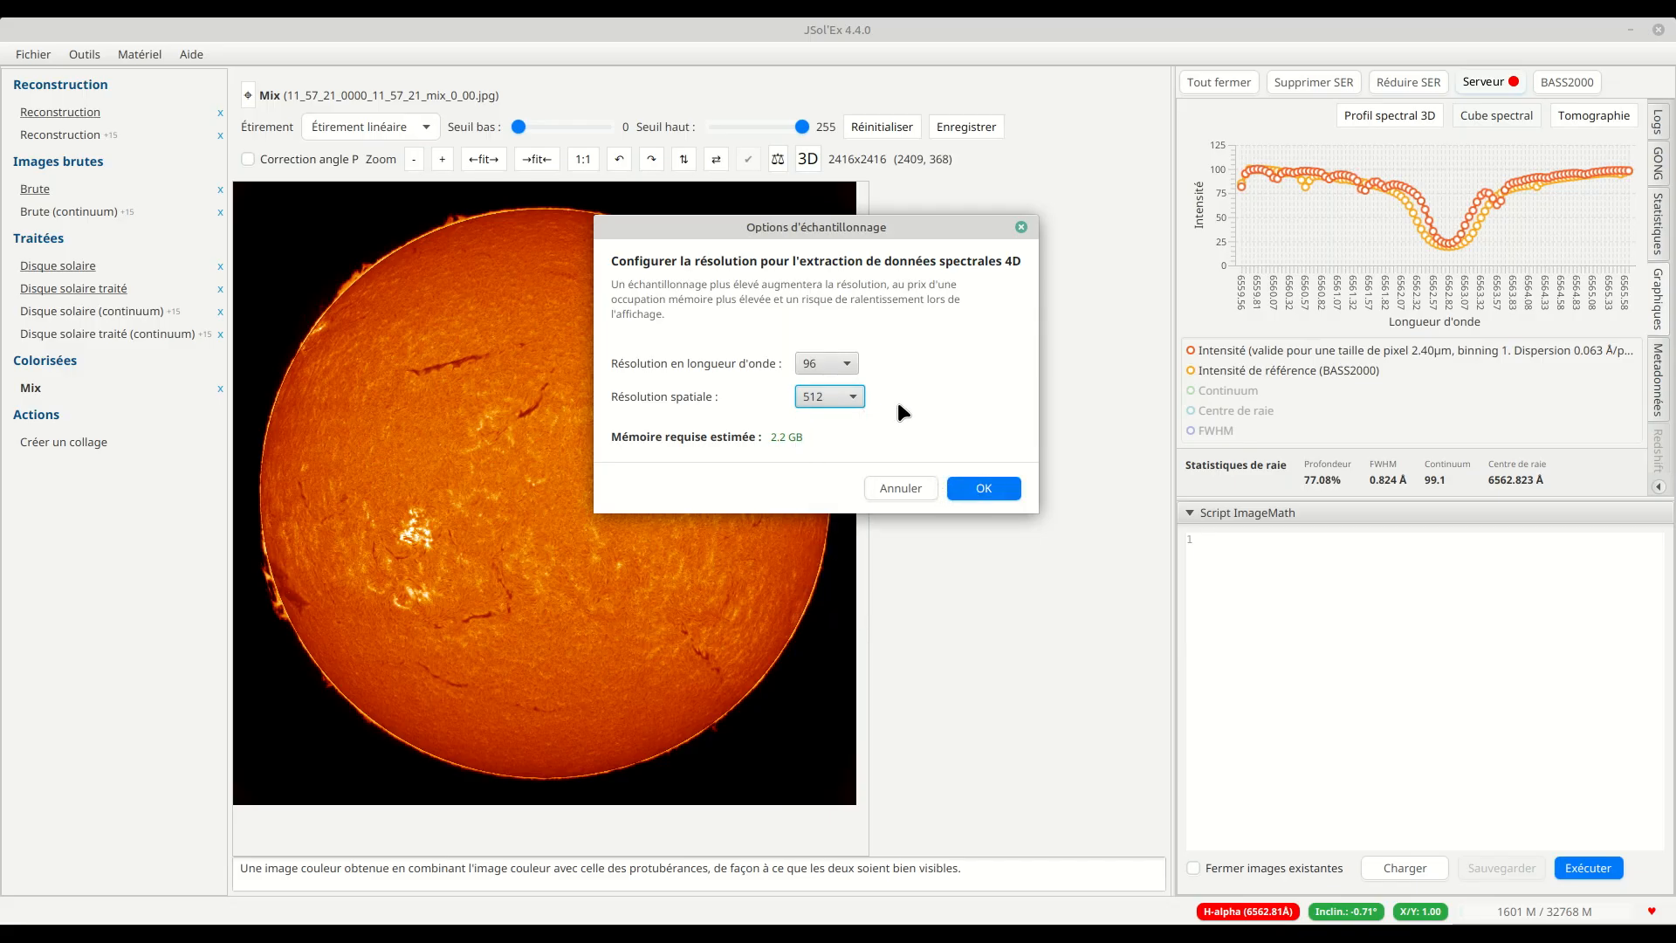
{"action": "left_click", "coordinate": [982, 491]}
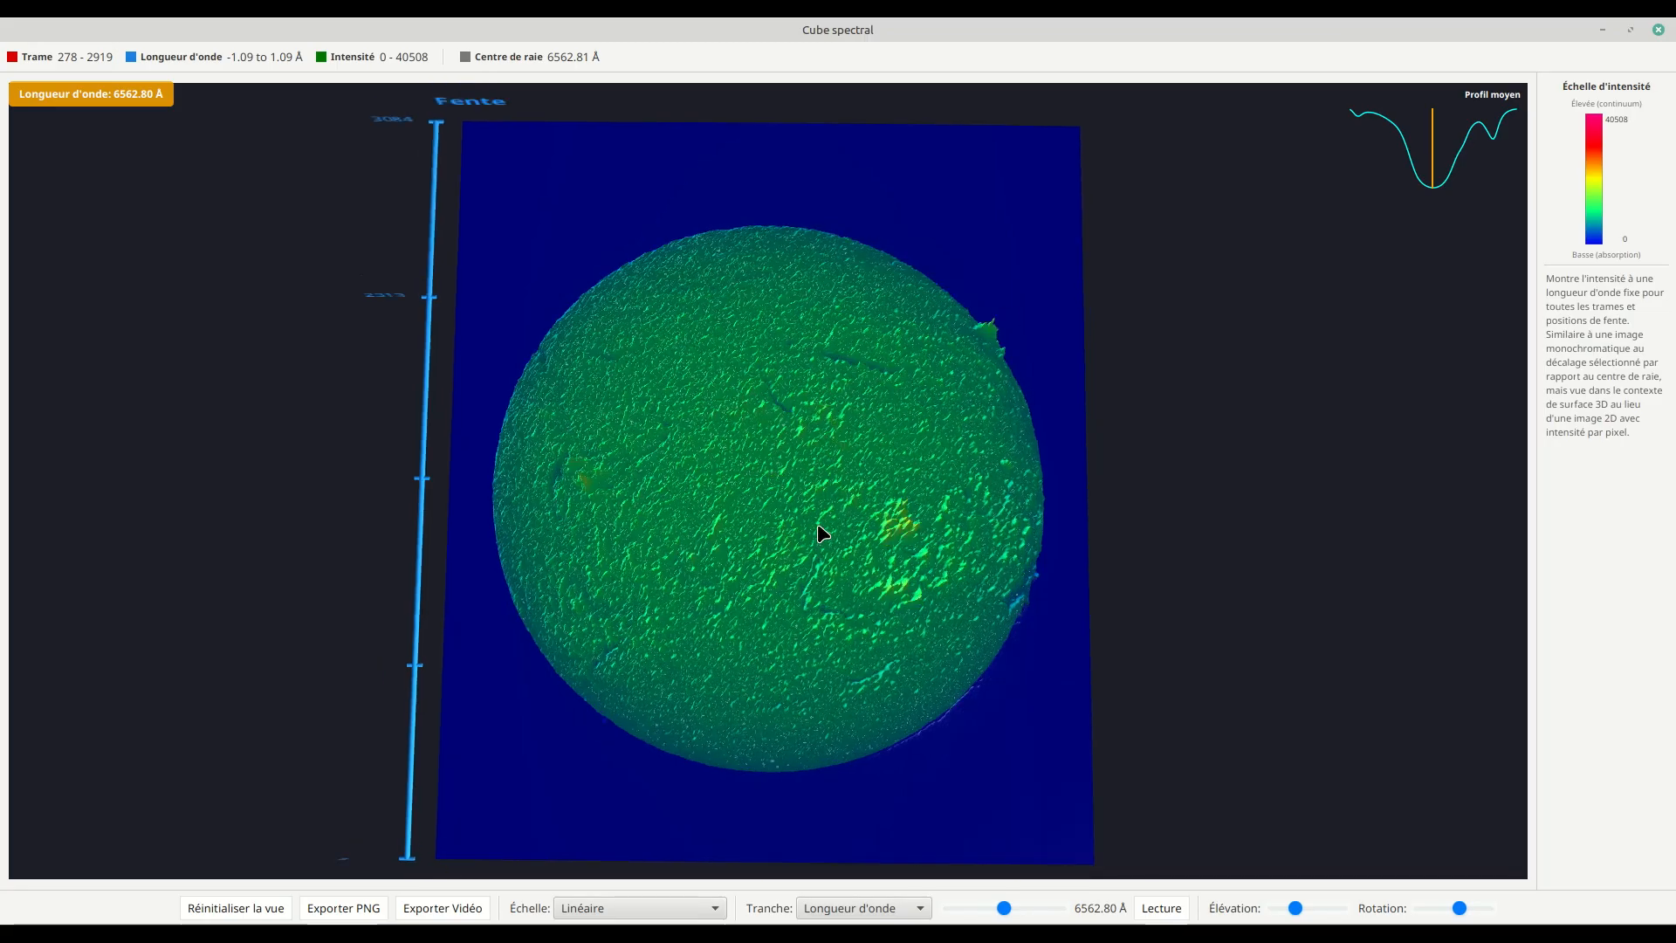
Step: Tilt the spectral cube to show the intensity relief and compare its mean profile with the main window's chart
{"action": "left_click_drag", "start_coordinate": [845, 426], "coordinate": [847, 465]}
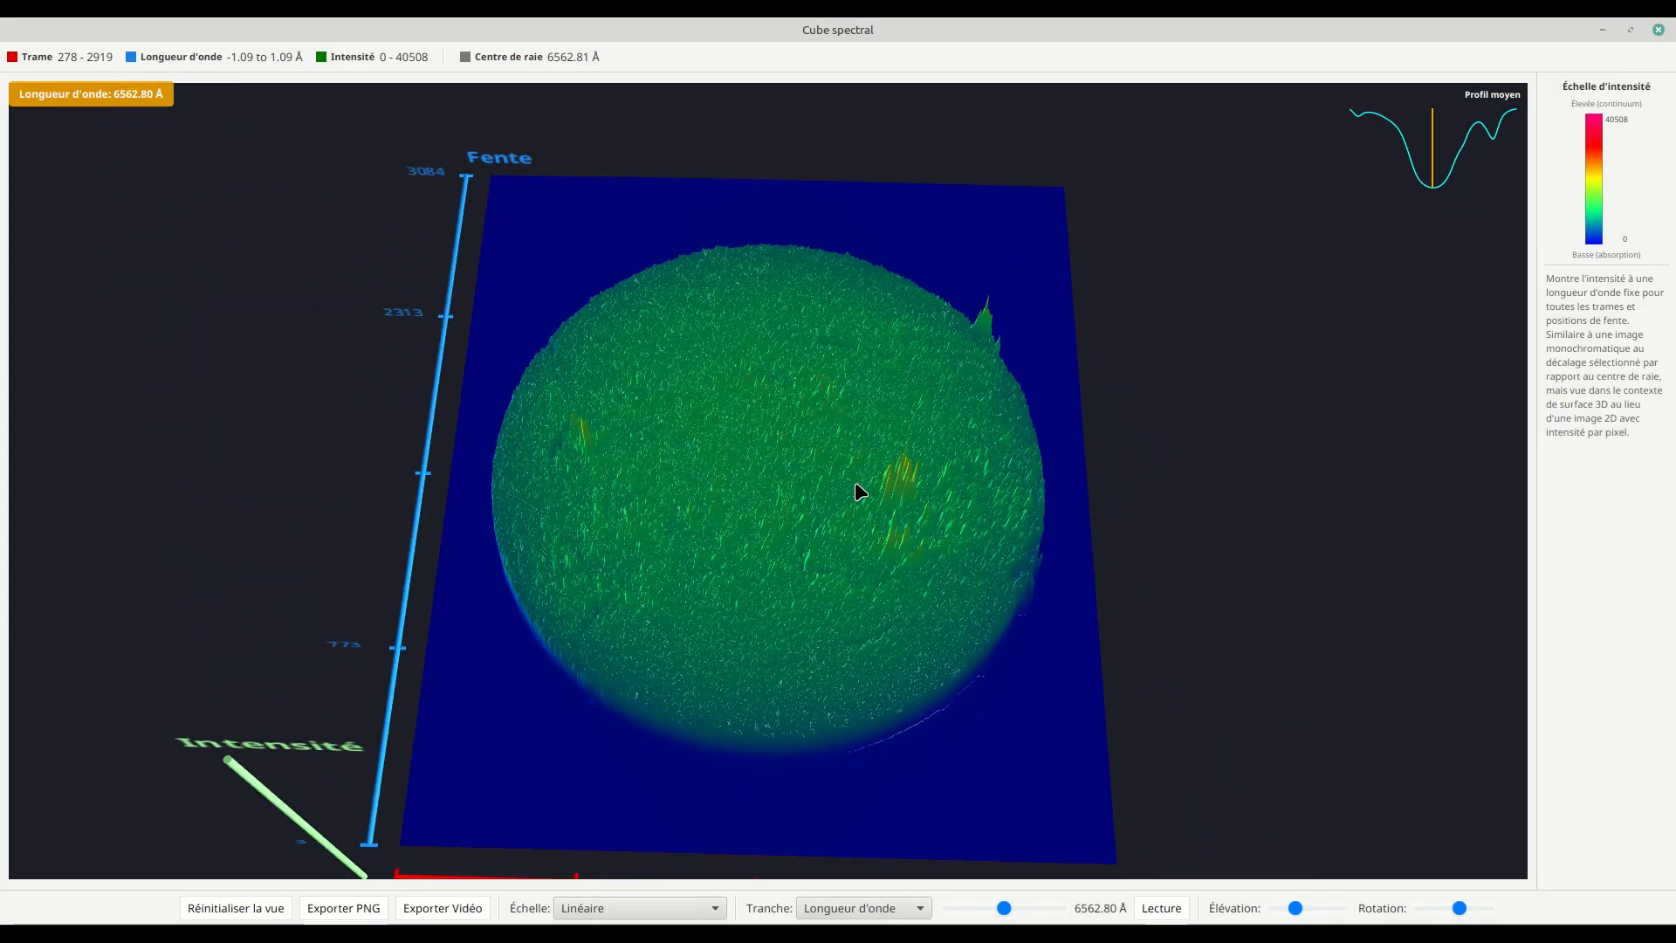
{"action": "left_click_drag", "start_coordinate": [822, 454], "coordinate": [820, 392]}
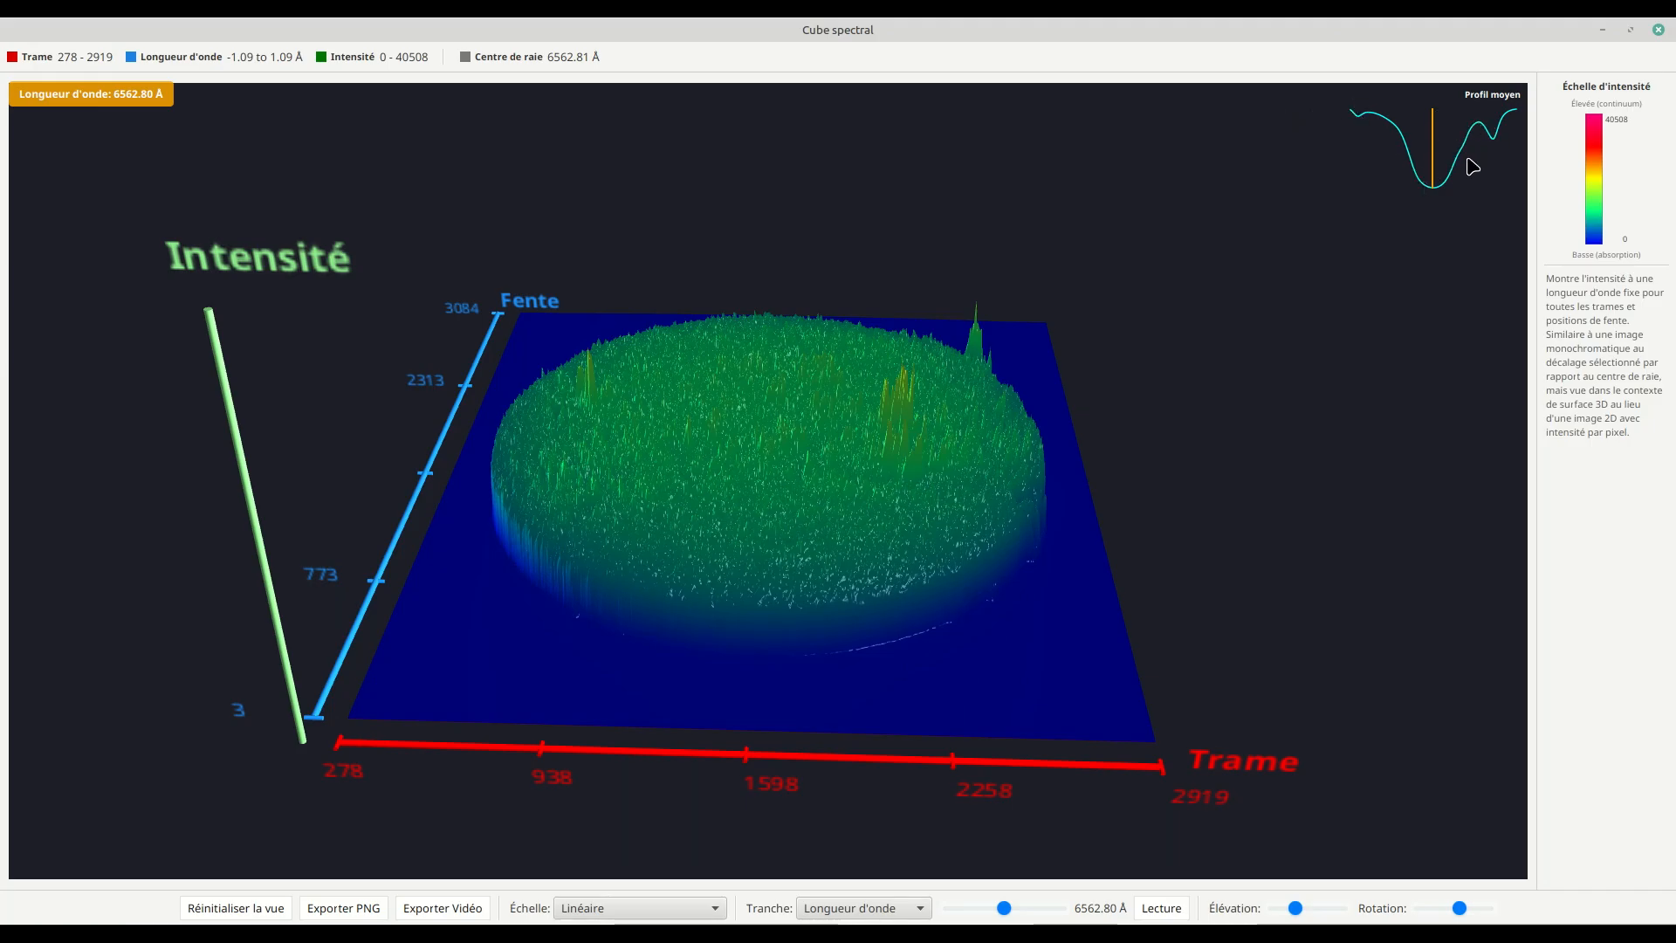
{"action": "double_click", "coordinate": [1436, 34]}
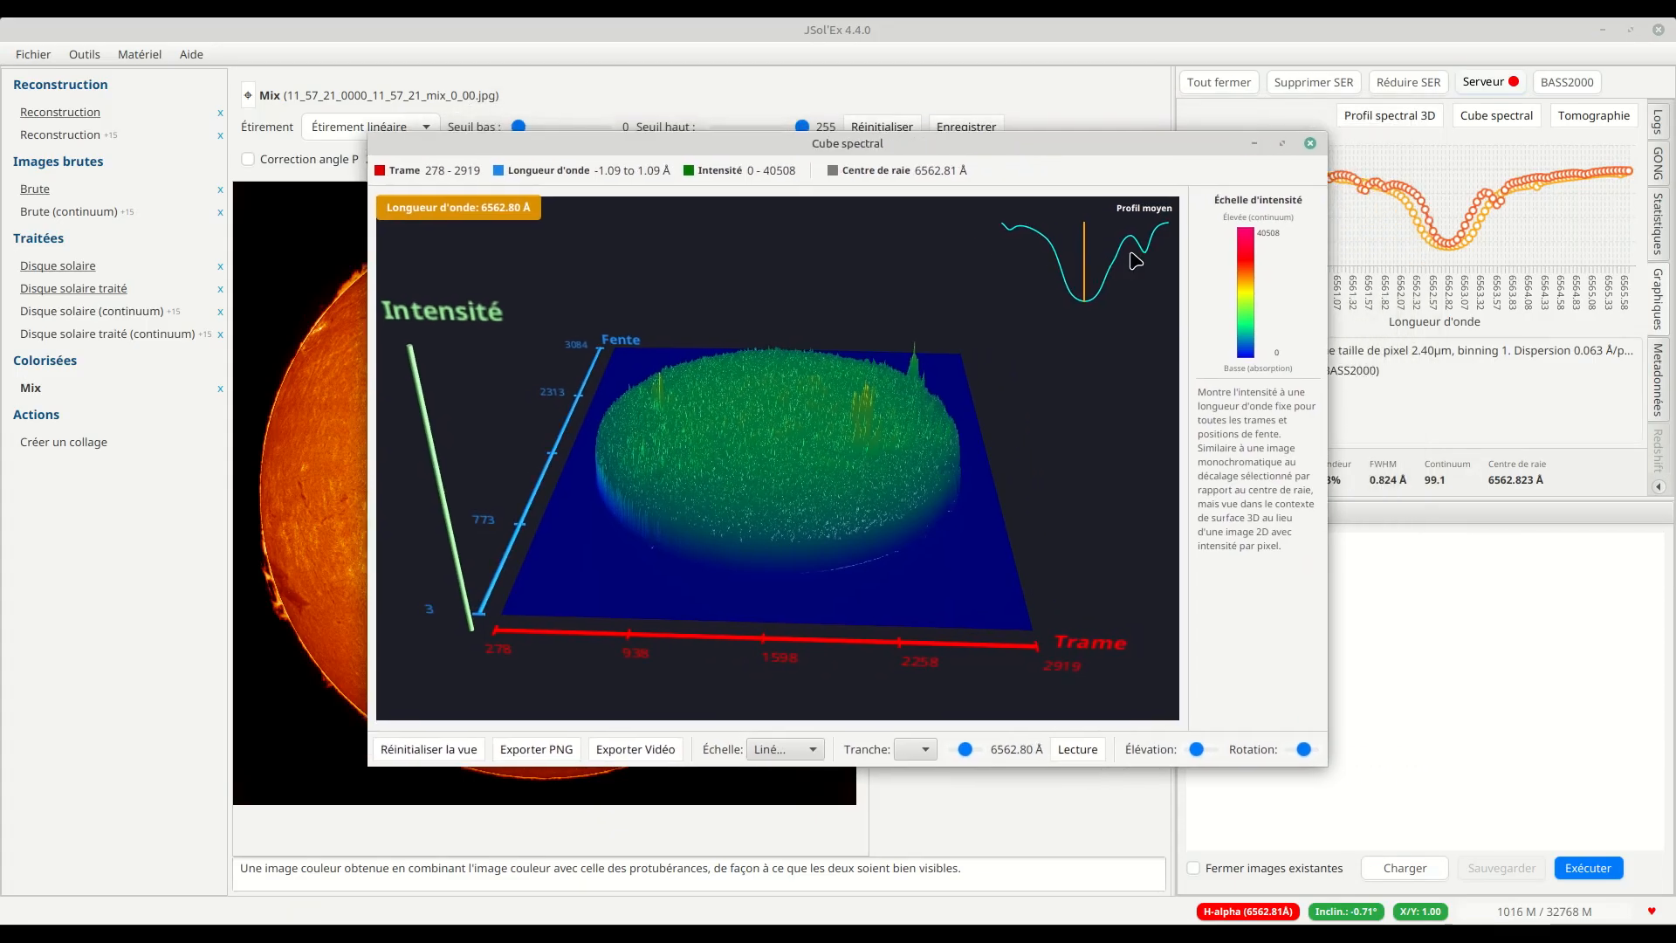
{"action": "left_click", "coordinate": [1282, 144]}
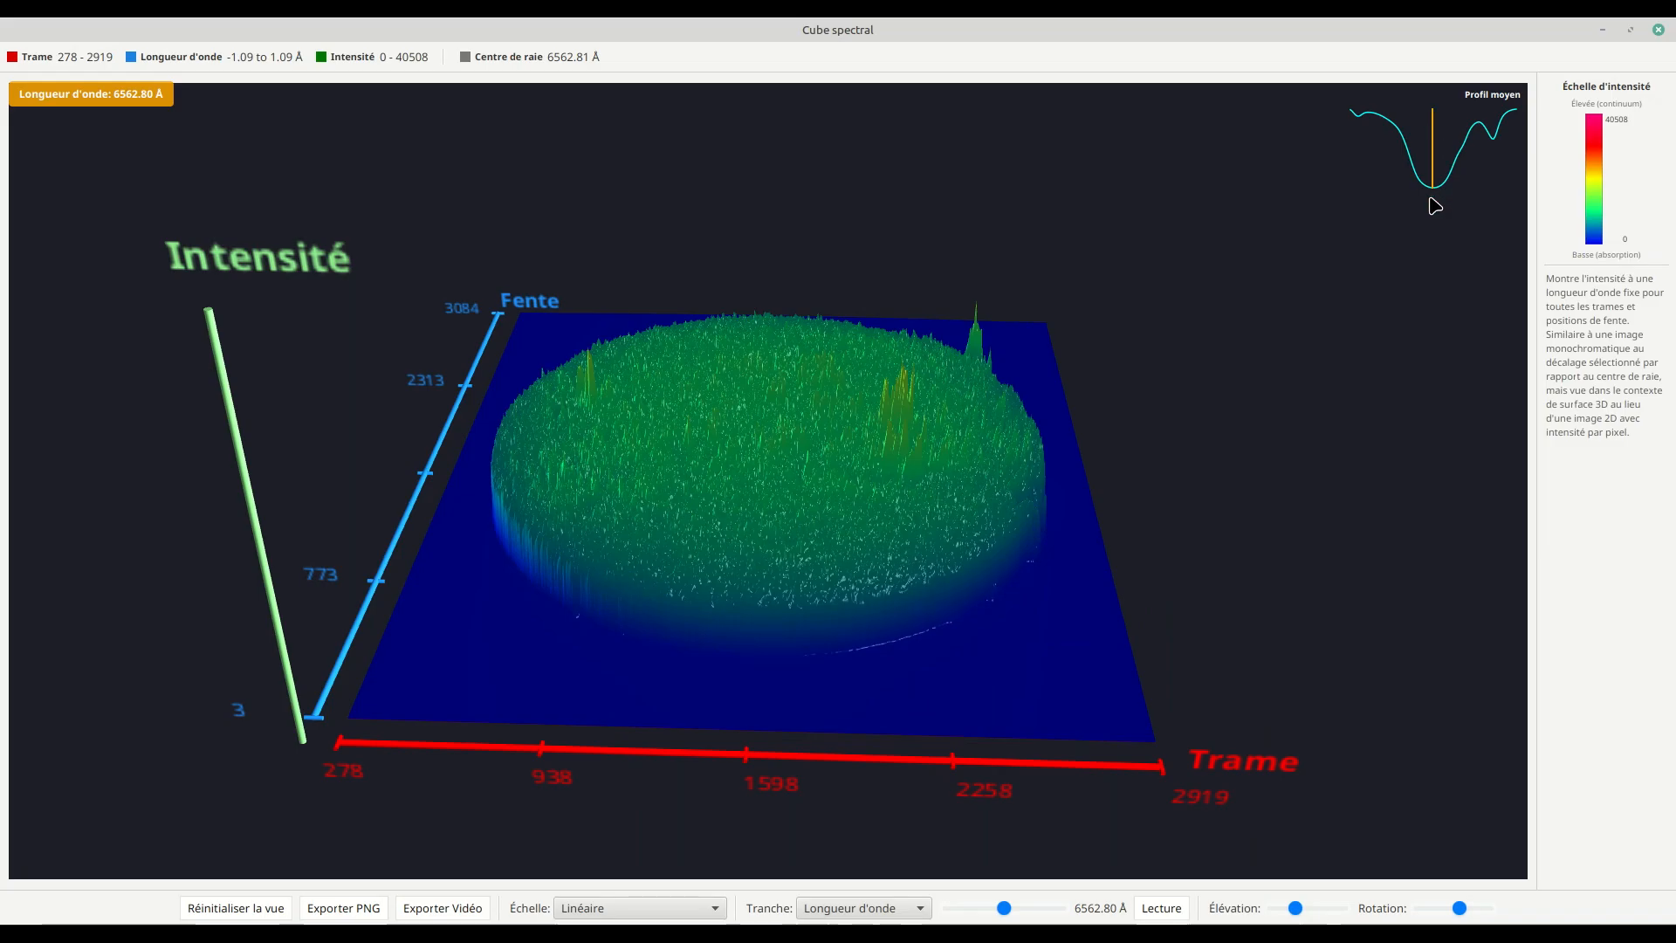
Step: Inspect the line-centre relief from above, and view the wavelength slice at 6562.48 Å on the line's flank from the side
{"action": "left_click_drag", "start_coordinate": [1030, 349], "coordinate": [928, 498]}
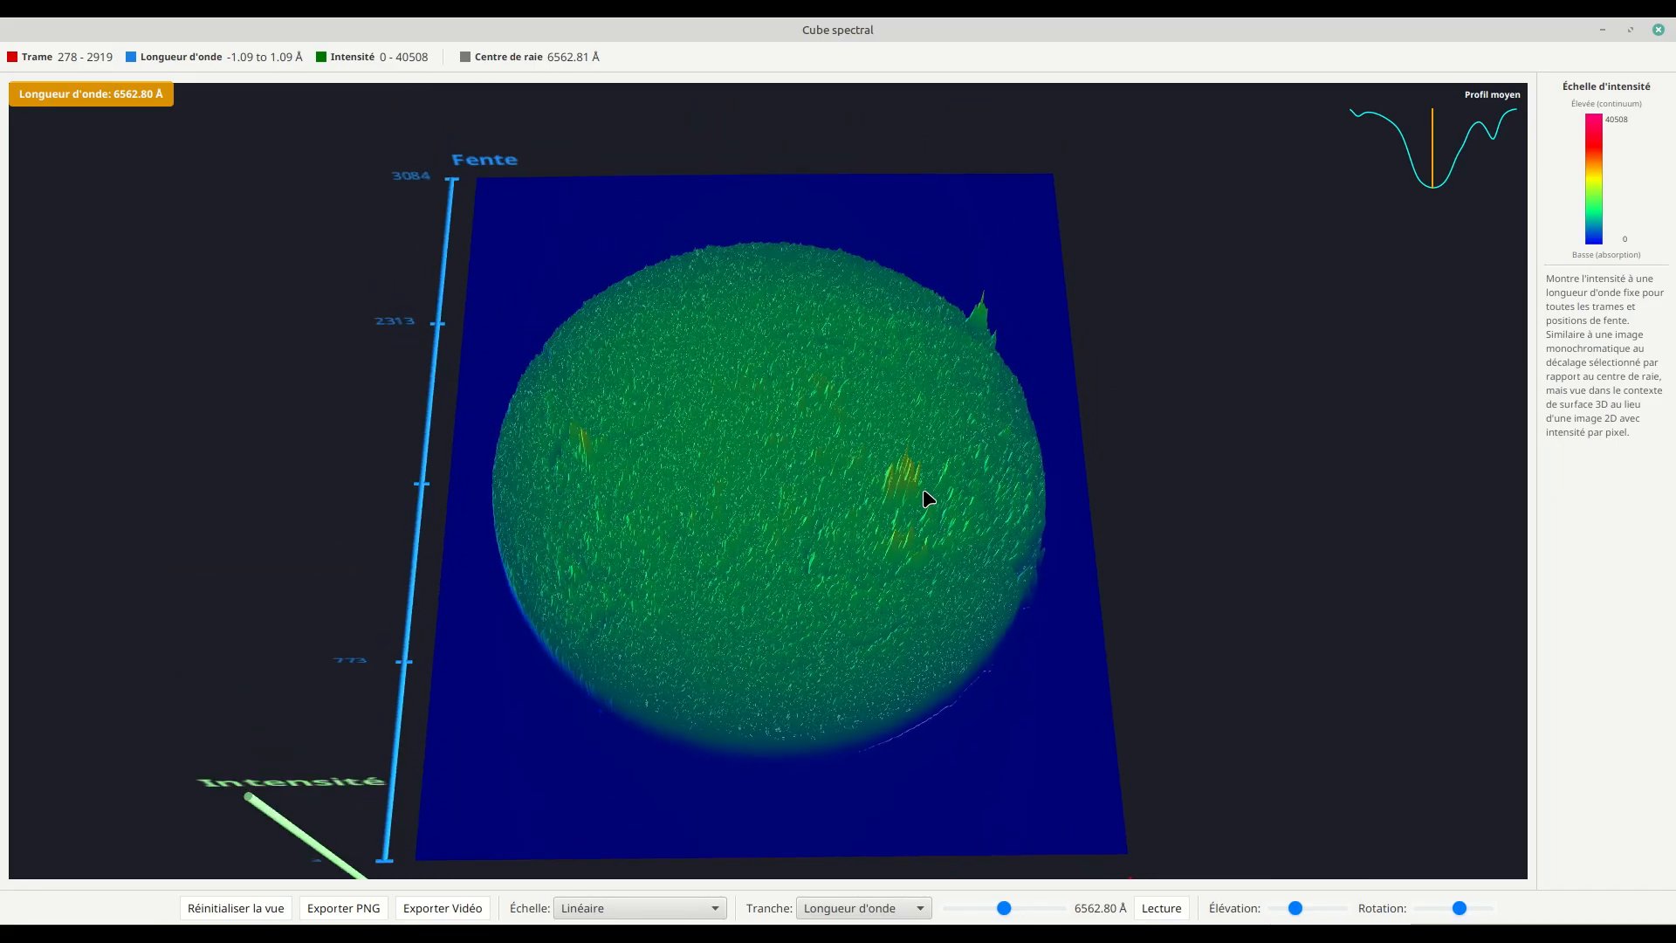
{"action": "left_click_drag", "start_coordinate": [927, 498], "coordinate": [888, 414]}
{"action": "left_click", "coordinate": [1408, 157]}
{"action": "left_click_drag", "start_coordinate": [1094, 503], "coordinate": [1062, 415]}
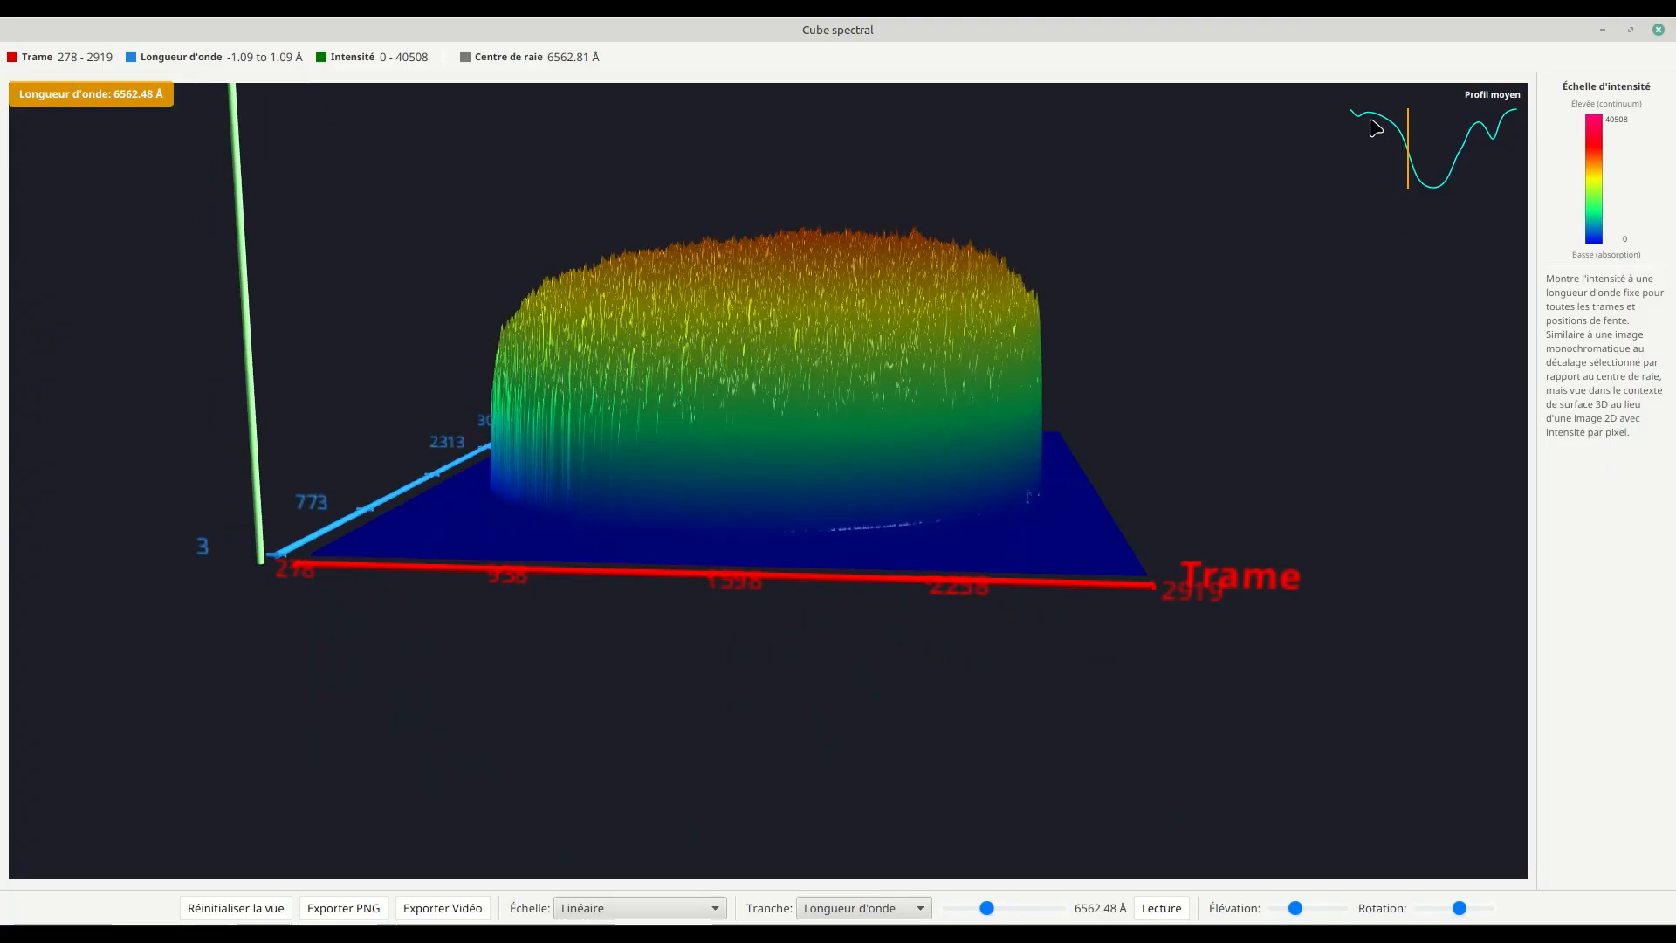
Step: View the wavelength slices at 6561.84 Å and 6563.37 Å, tilting the cube to show the top of the relief
{"action": "left_click", "coordinate": [1359, 120]}
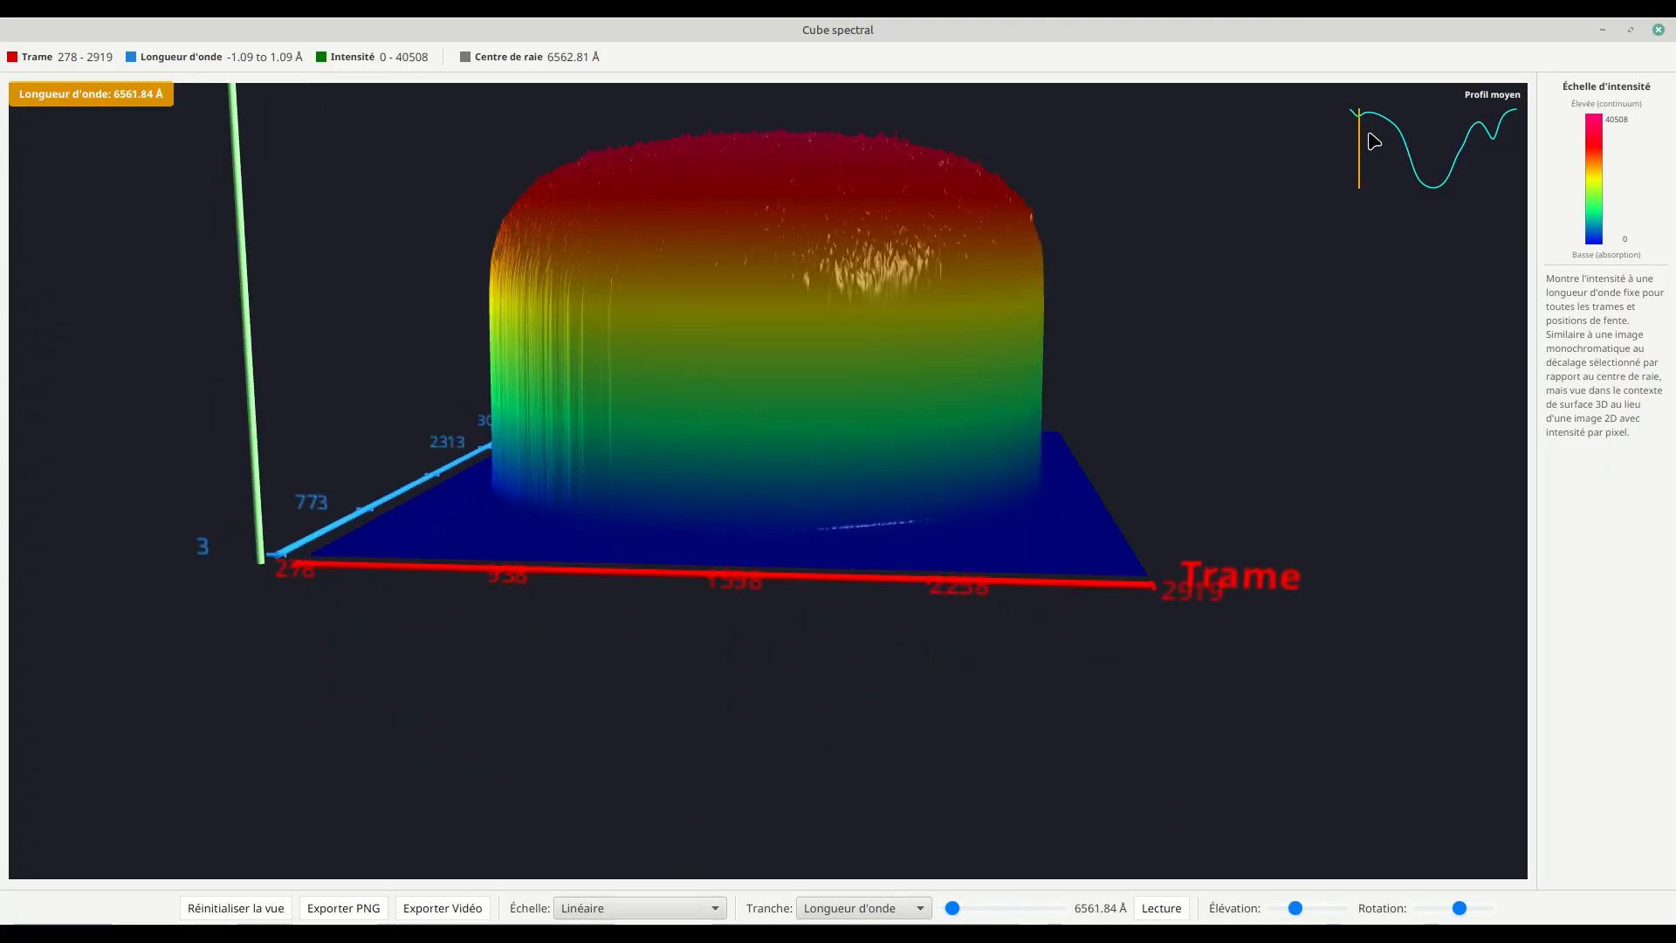
{"action": "left_click", "coordinate": [1476, 129]}
{"action": "left_click_drag", "start_coordinate": [1083, 277], "coordinate": [1094, 324]}
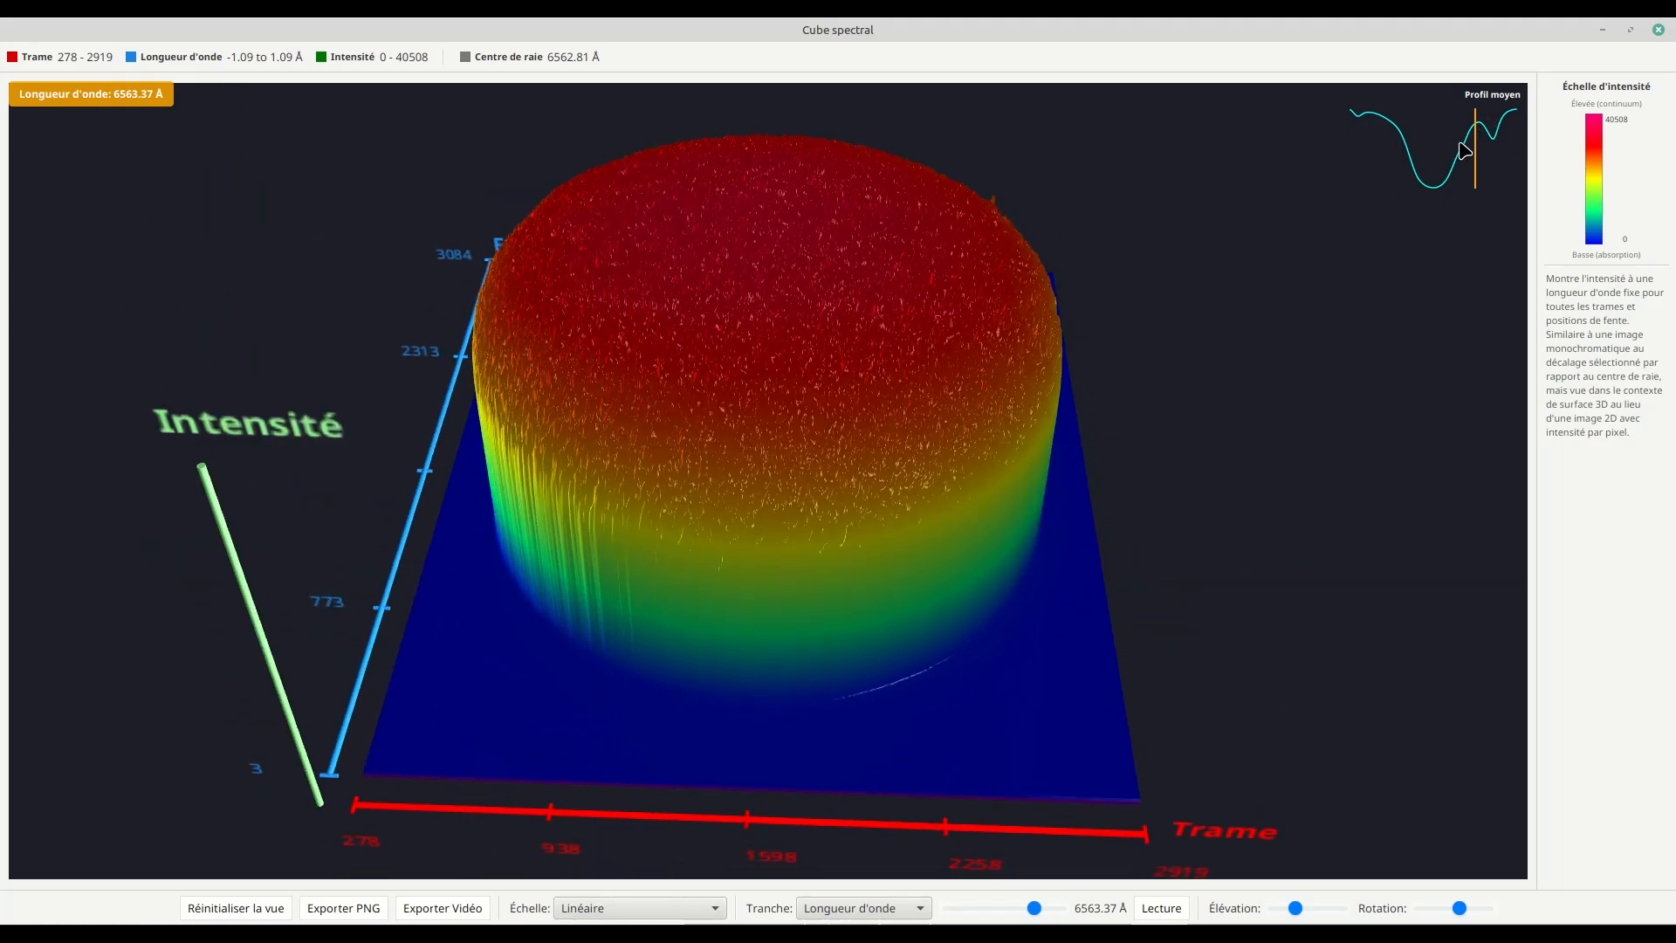
{"action": "left_click_drag", "start_coordinate": [1122, 377], "coordinate": [1151, 342]}
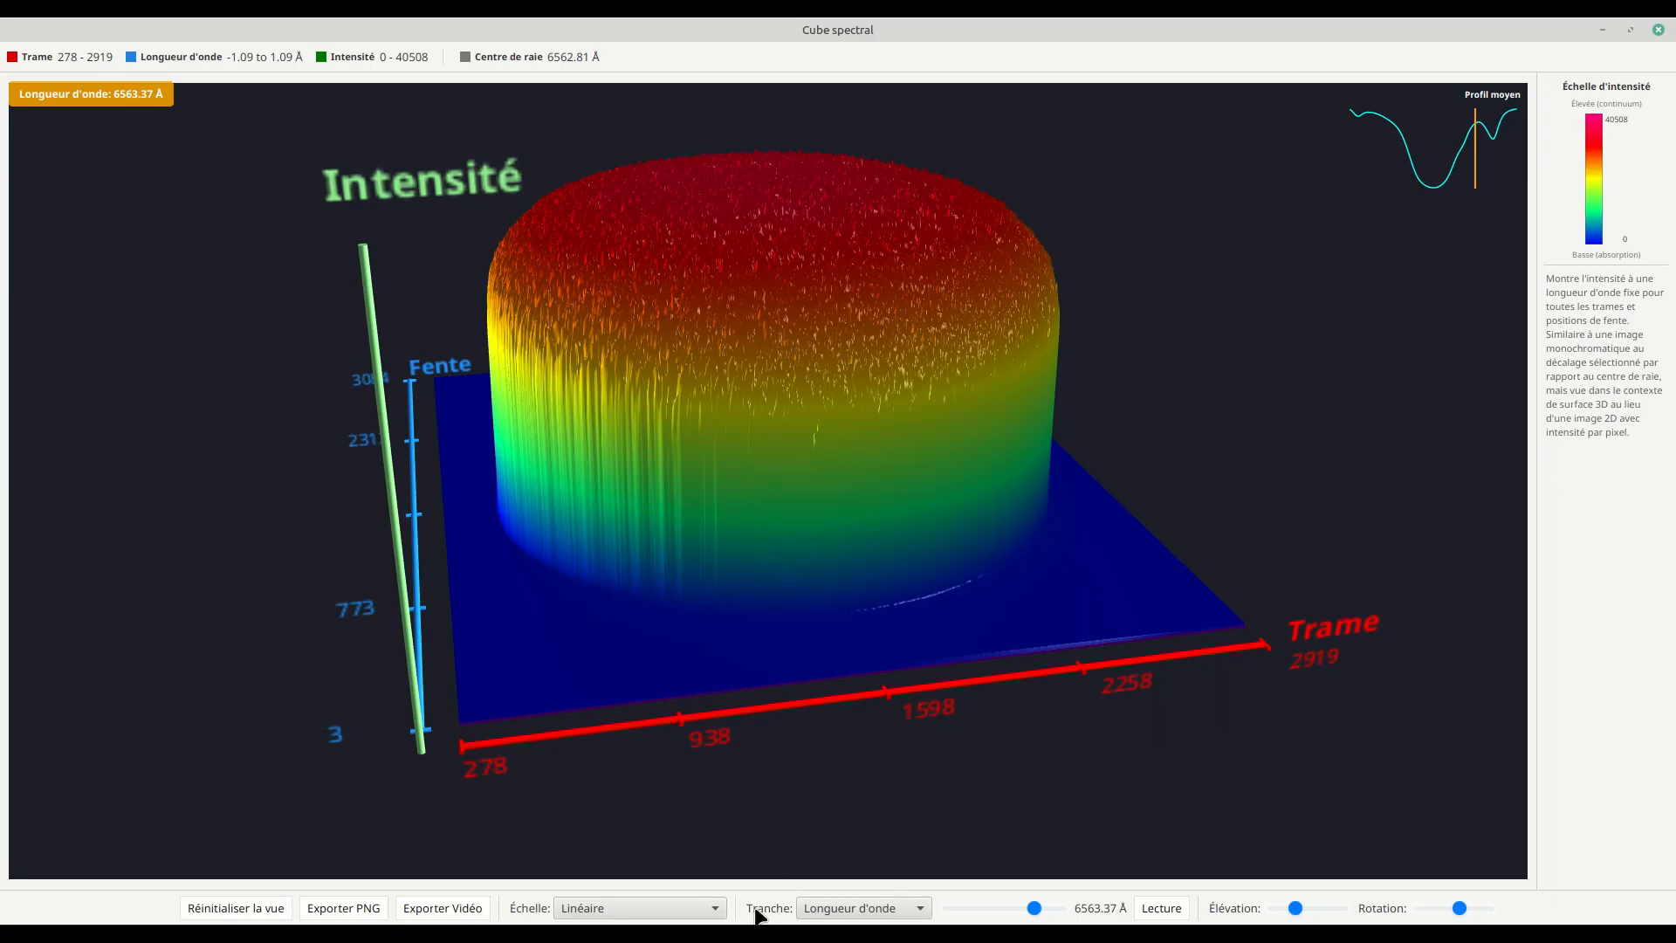
Step: Switch the spectral cube's intensity scale to Quadratique and view the relief from a higher angle
{"action": "left_click", "coordinate": [677, 909]}
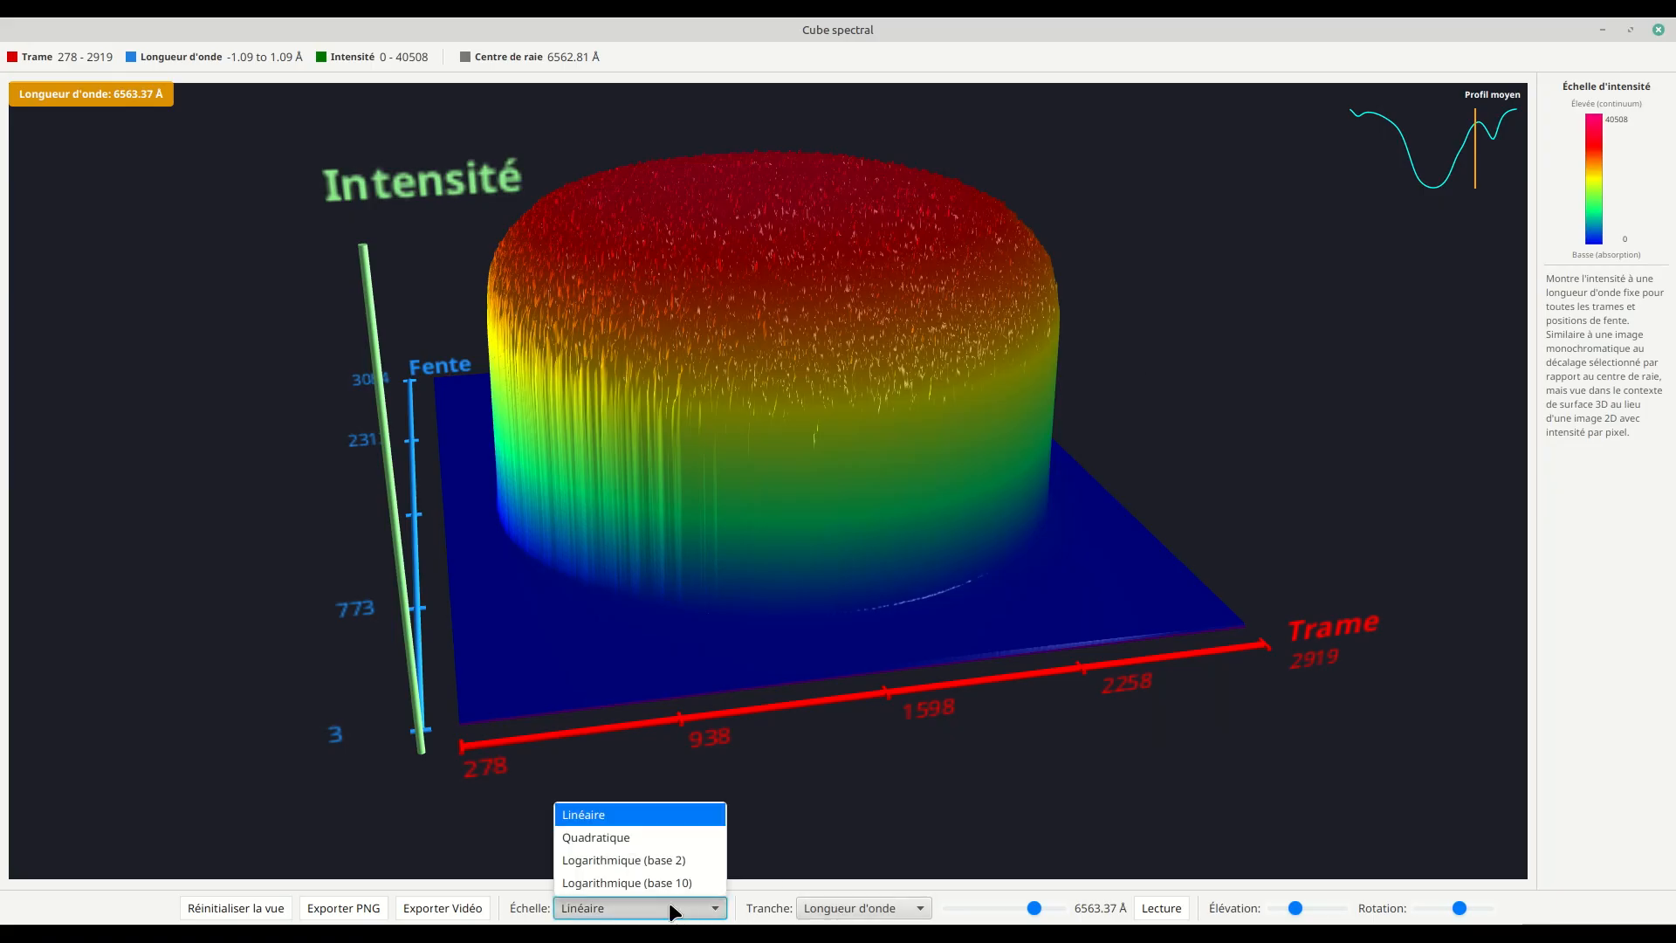
{"action": "left_click", "coordinate": [611, 837]}
{"action": "left_click_drag", "start_coordinate": [982, 541], "coordinate": [952, 569]}
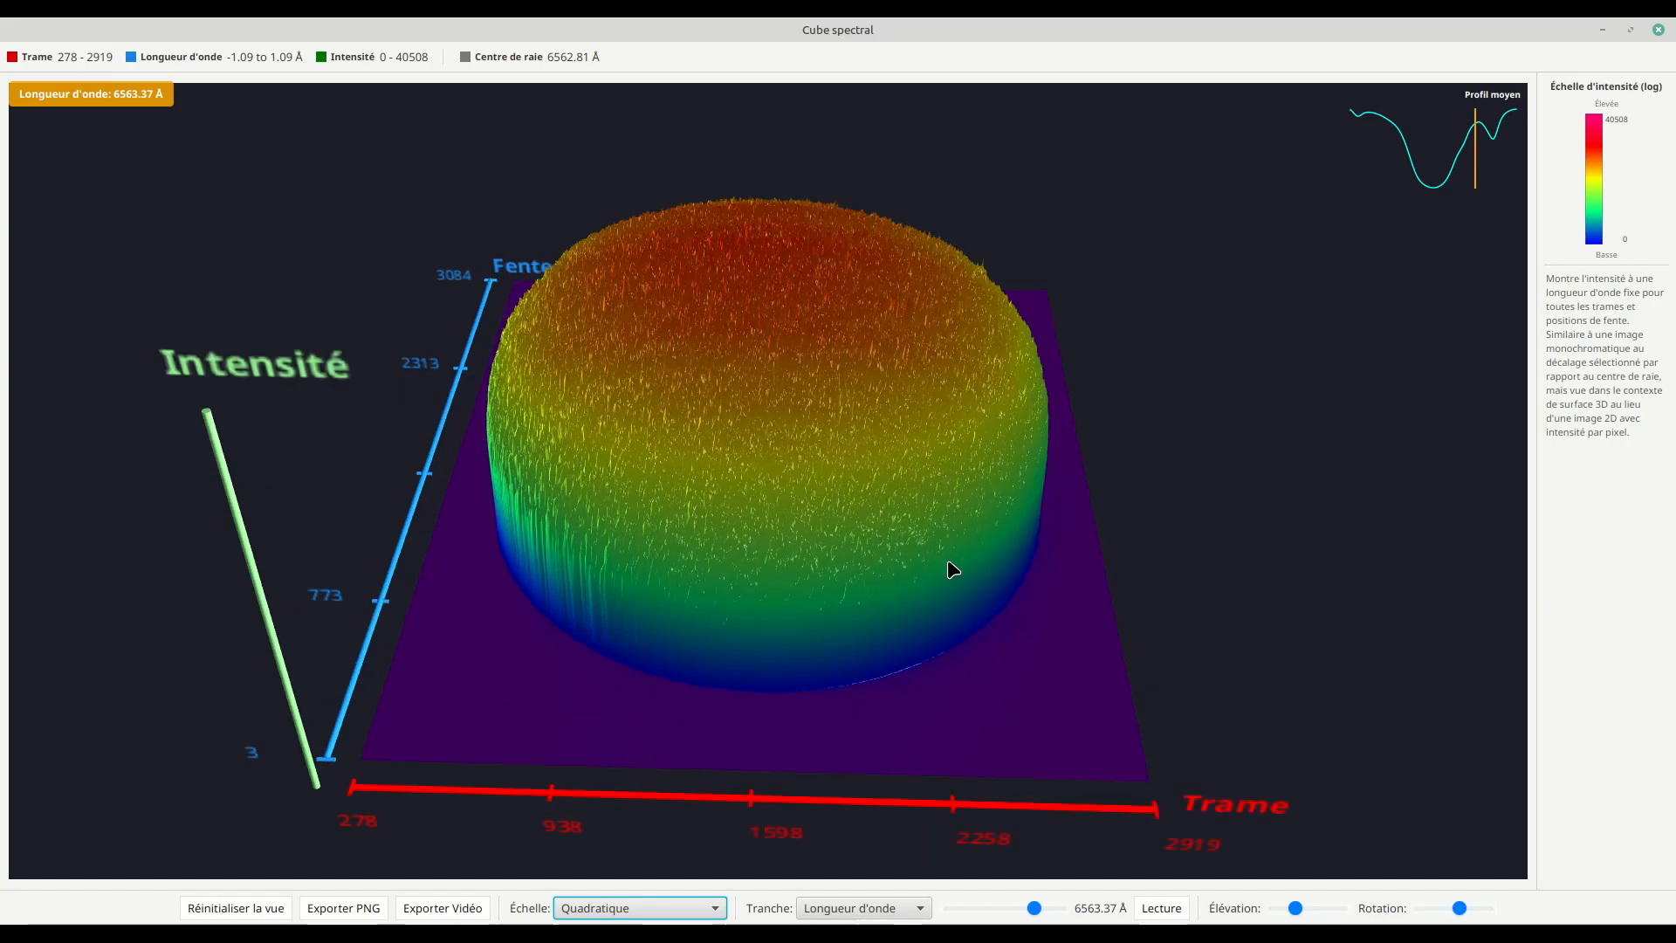
Step: Switch the intensity scale to Logarithmique (base 10) and examine the wavelength slice at 6562.80 Å
{"action": "left_click", "coordinate": [663, 906]}
{"action": "left_click", "coordinate": [627, 883]}
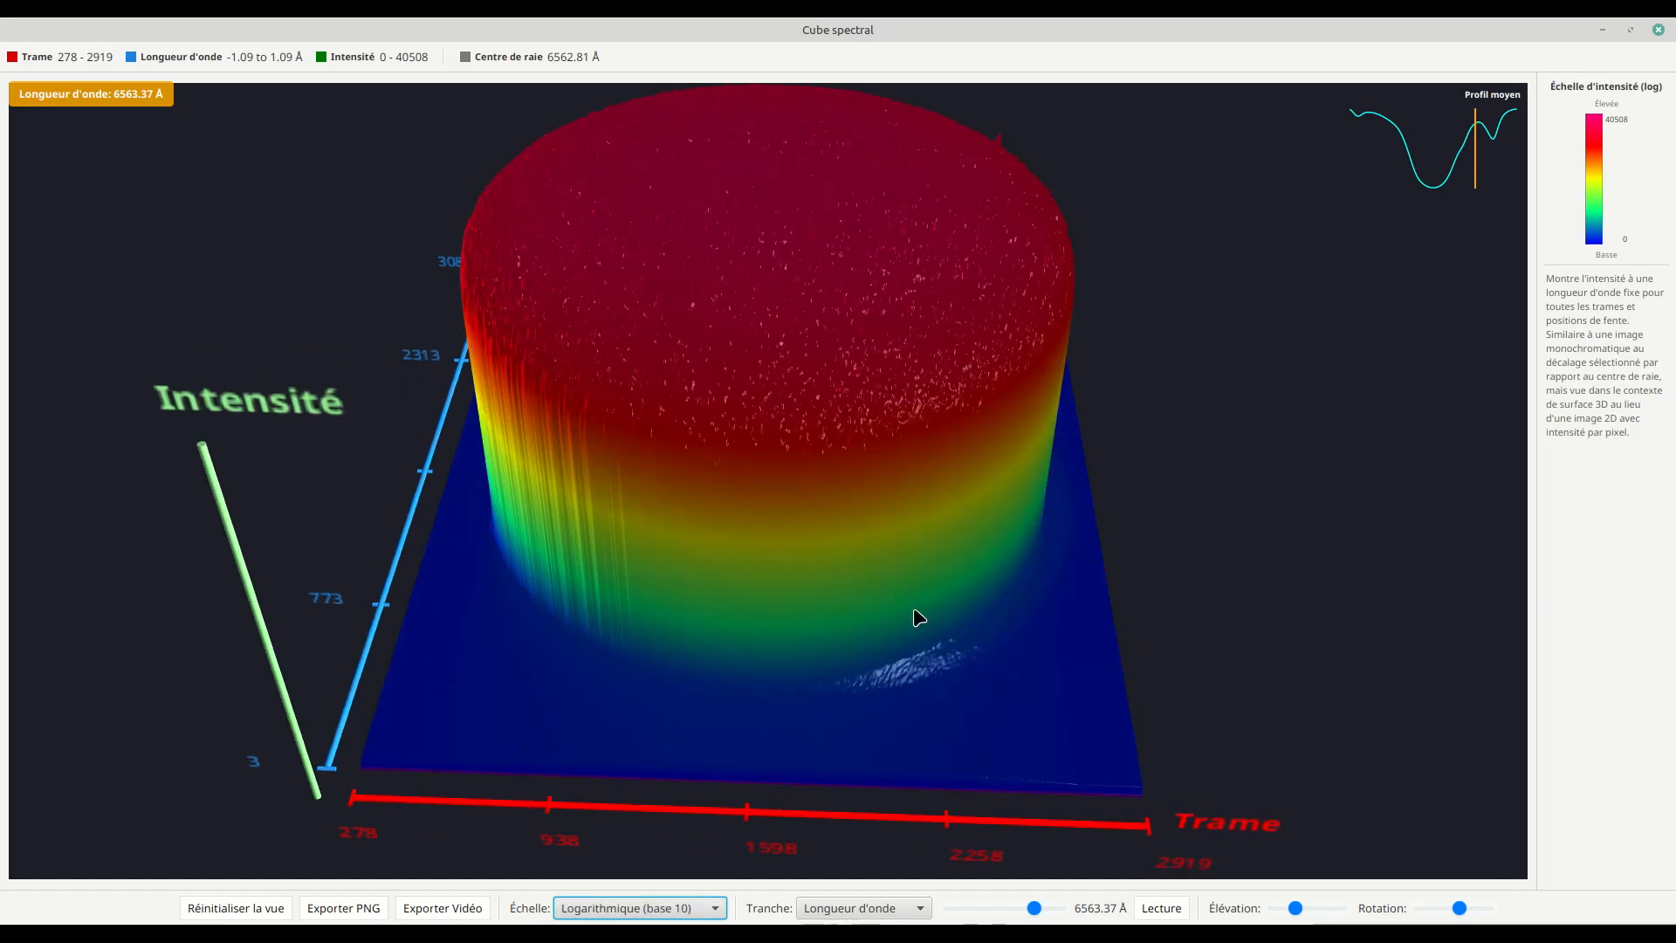
{"action": "left_click", "coordinate": [1436, 197]}
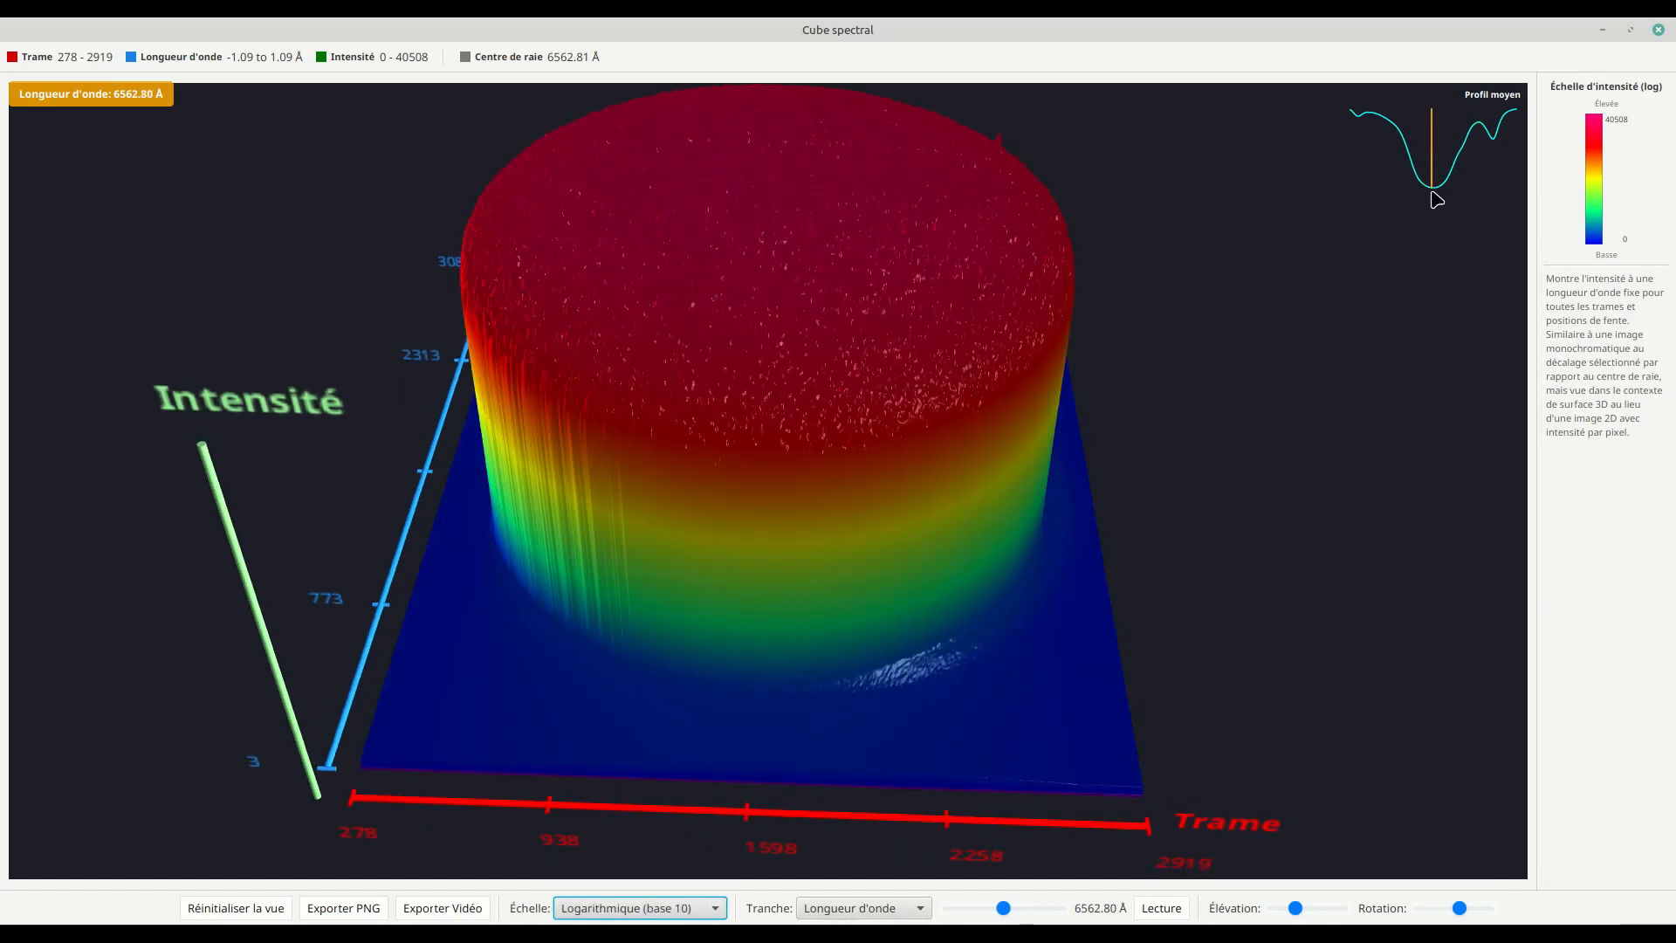
{"action": "mouse_move", "coordinate": [967, 547]}
{"action": "left_mouse_down"}
{"action": "mouse_move", "coordinate": [957, 620]}
{"action": "mouse_move", "coordinate": [977, 615]}
{"action": "mouse_move", "coordinate": [971, 561]}
{"action": "left_mouse_up"}
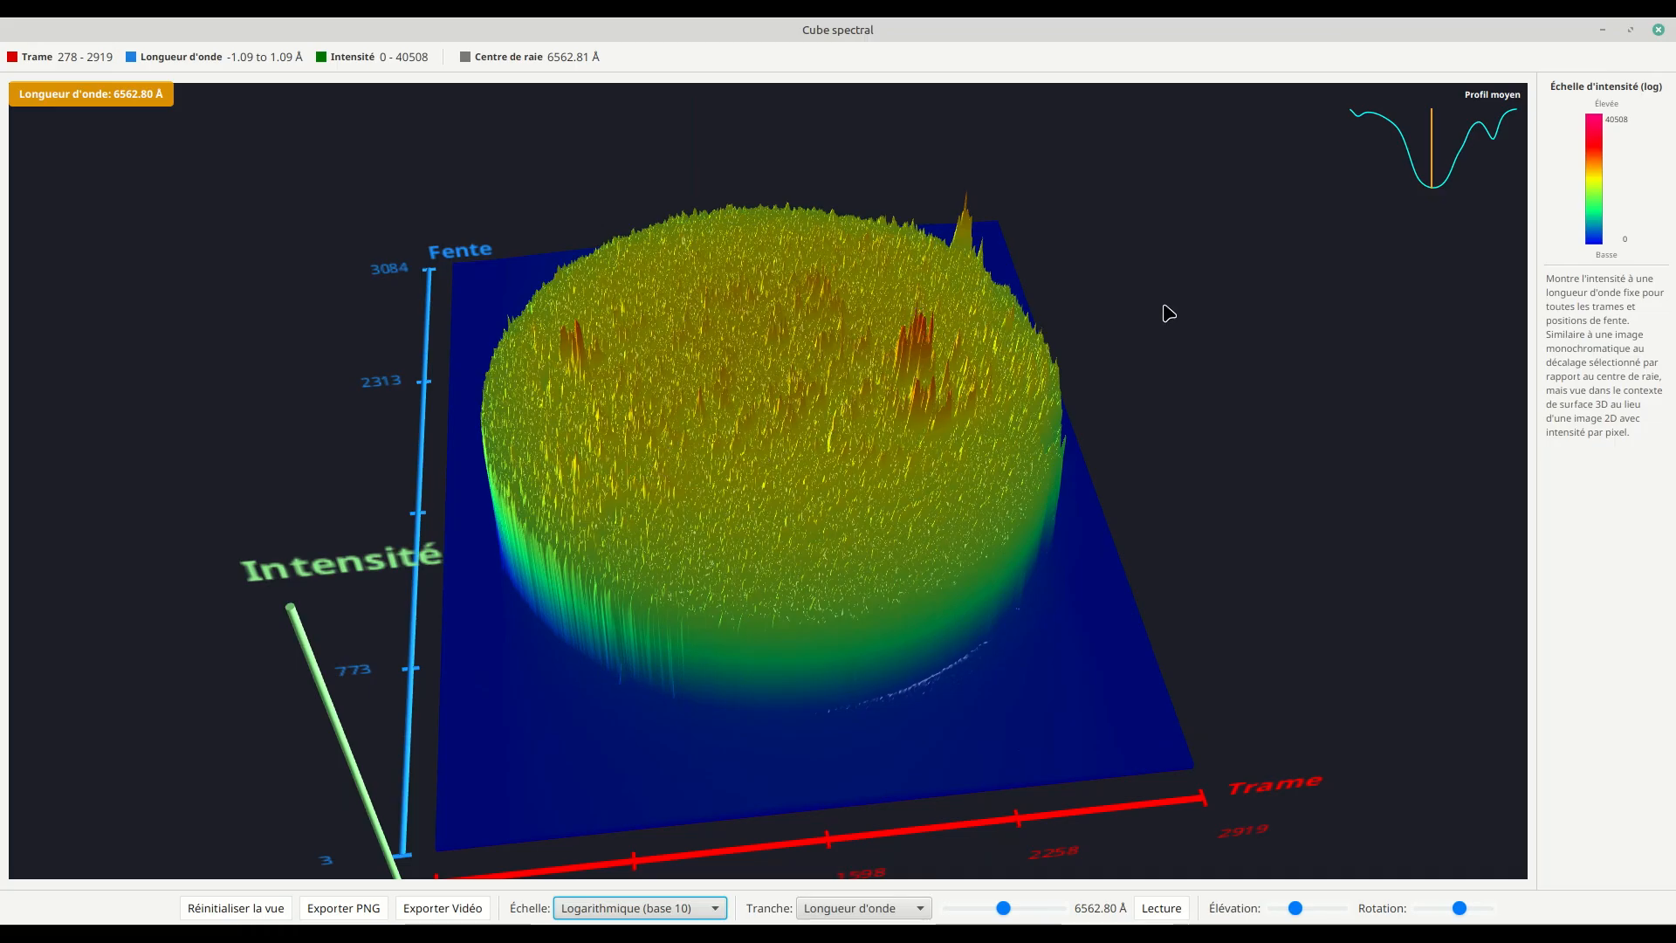
Step: Restore the Linéaire intensity scale and examine the line-centre relief from a lower angle
{"action": "left_click", "coordinate": [657, 910]}
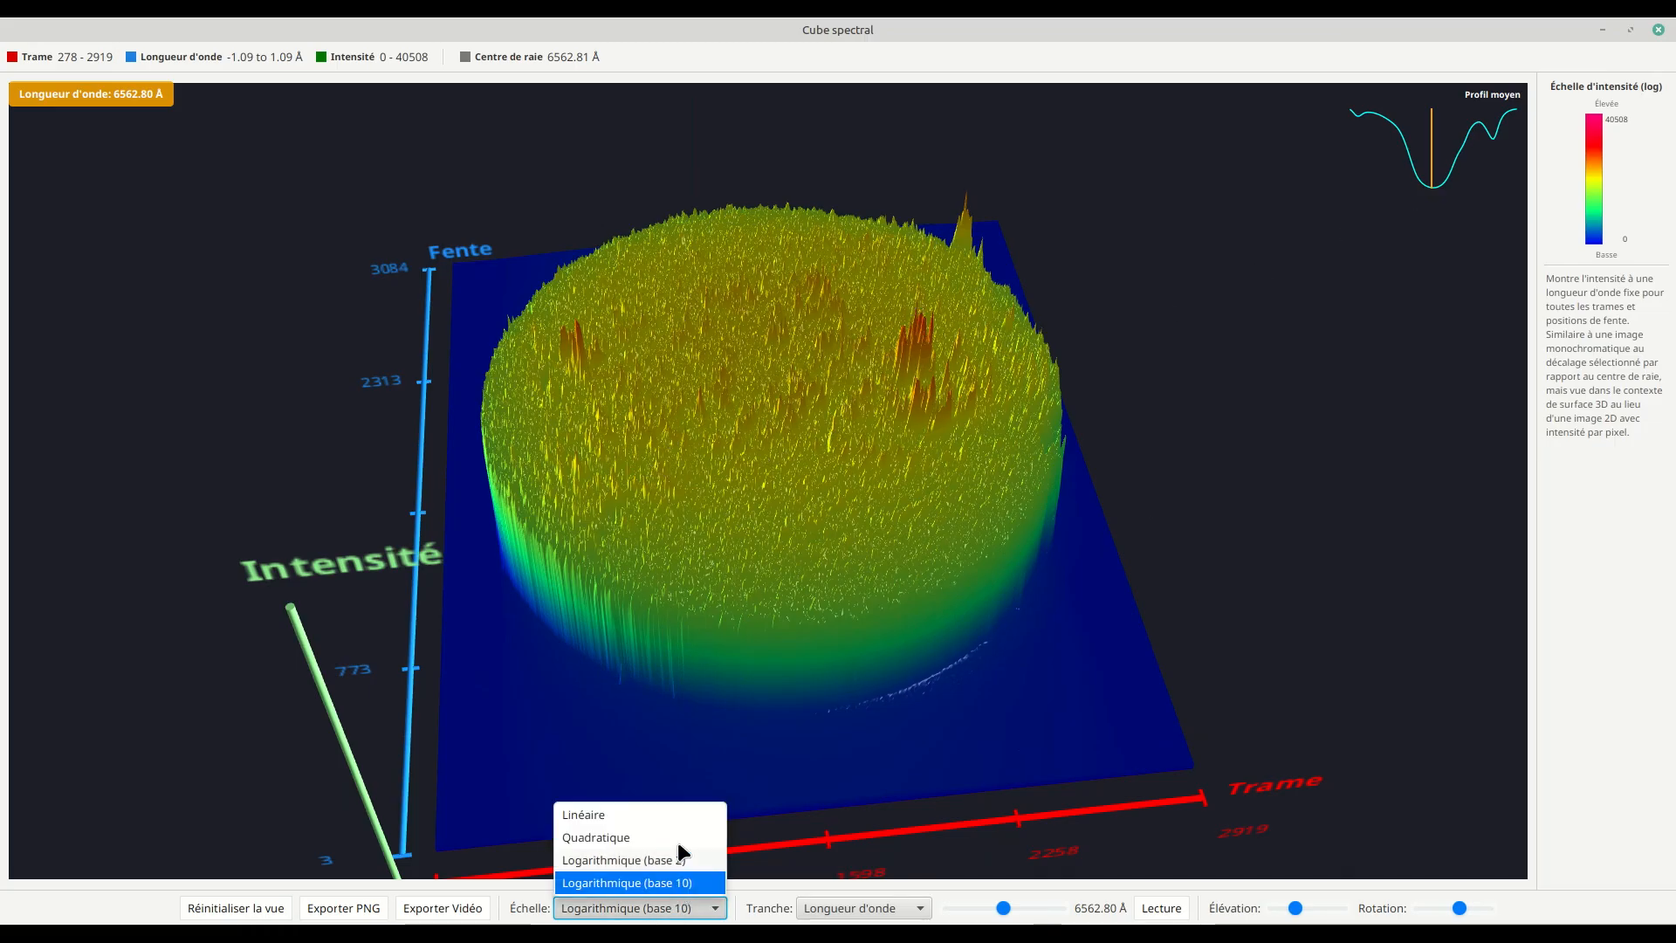
{"action": "left_click", "coordinate": [650, 815]}
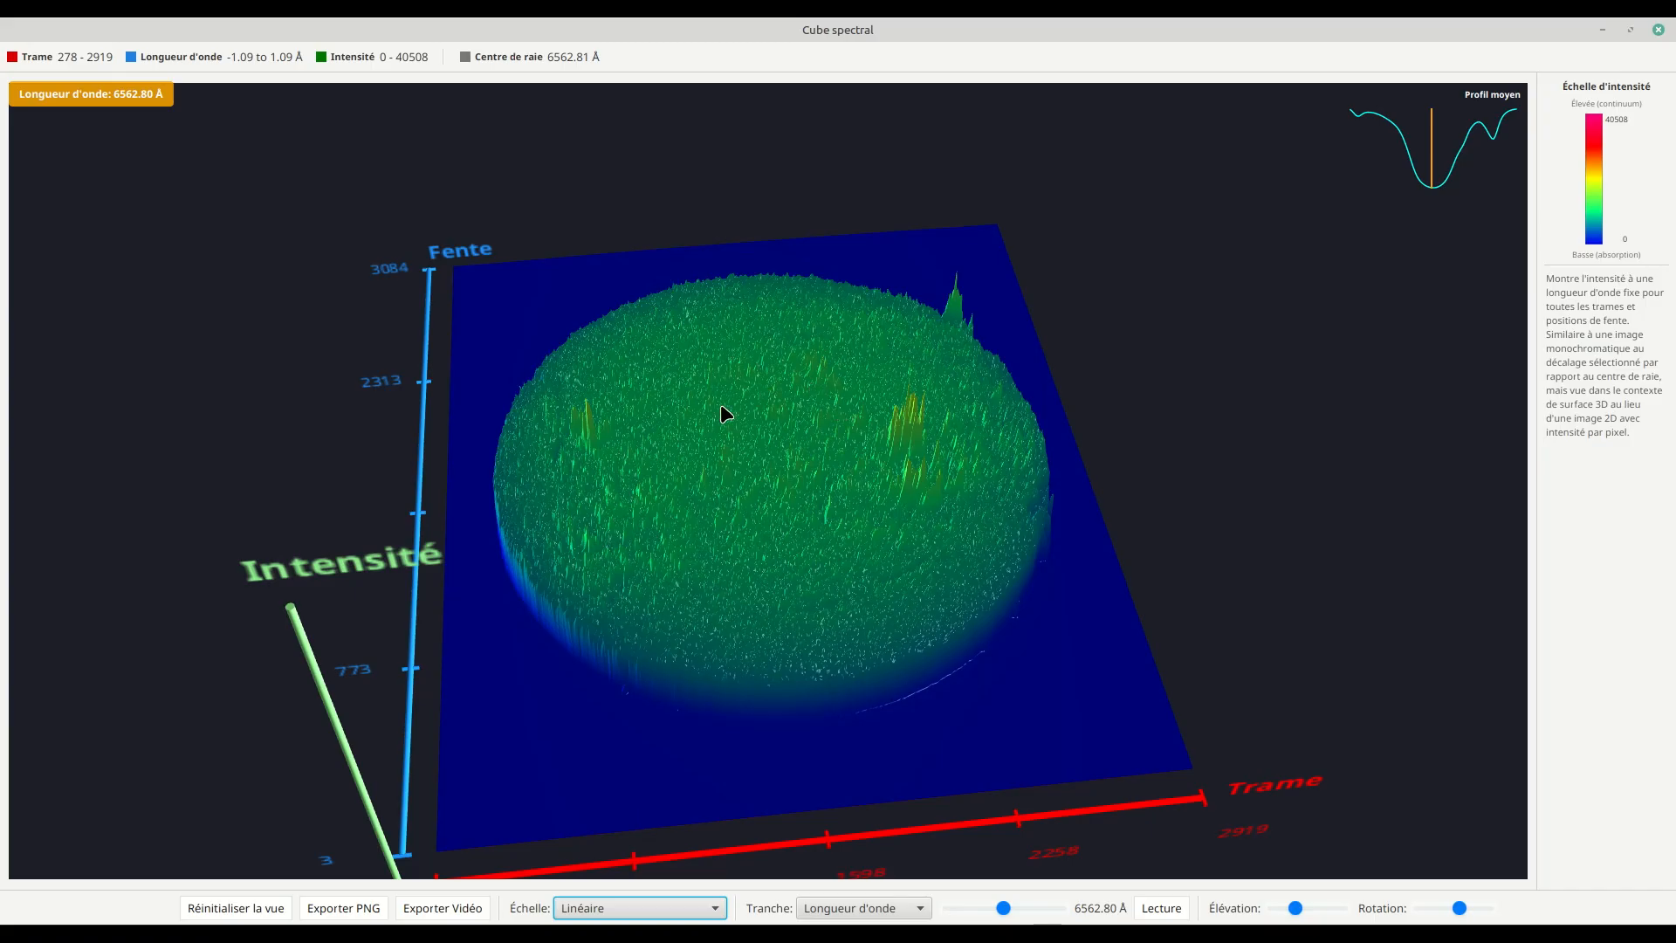
{"action": "mouse_move", "coordinate": [728, 468]}
{"action": "left_mouse_down"}
{"action": "mouse_move", "coordinate": [737, 513]}
{"action": "mouse_move", "coordinate": [741, 446]}
{"action": "left_mouse_up"}
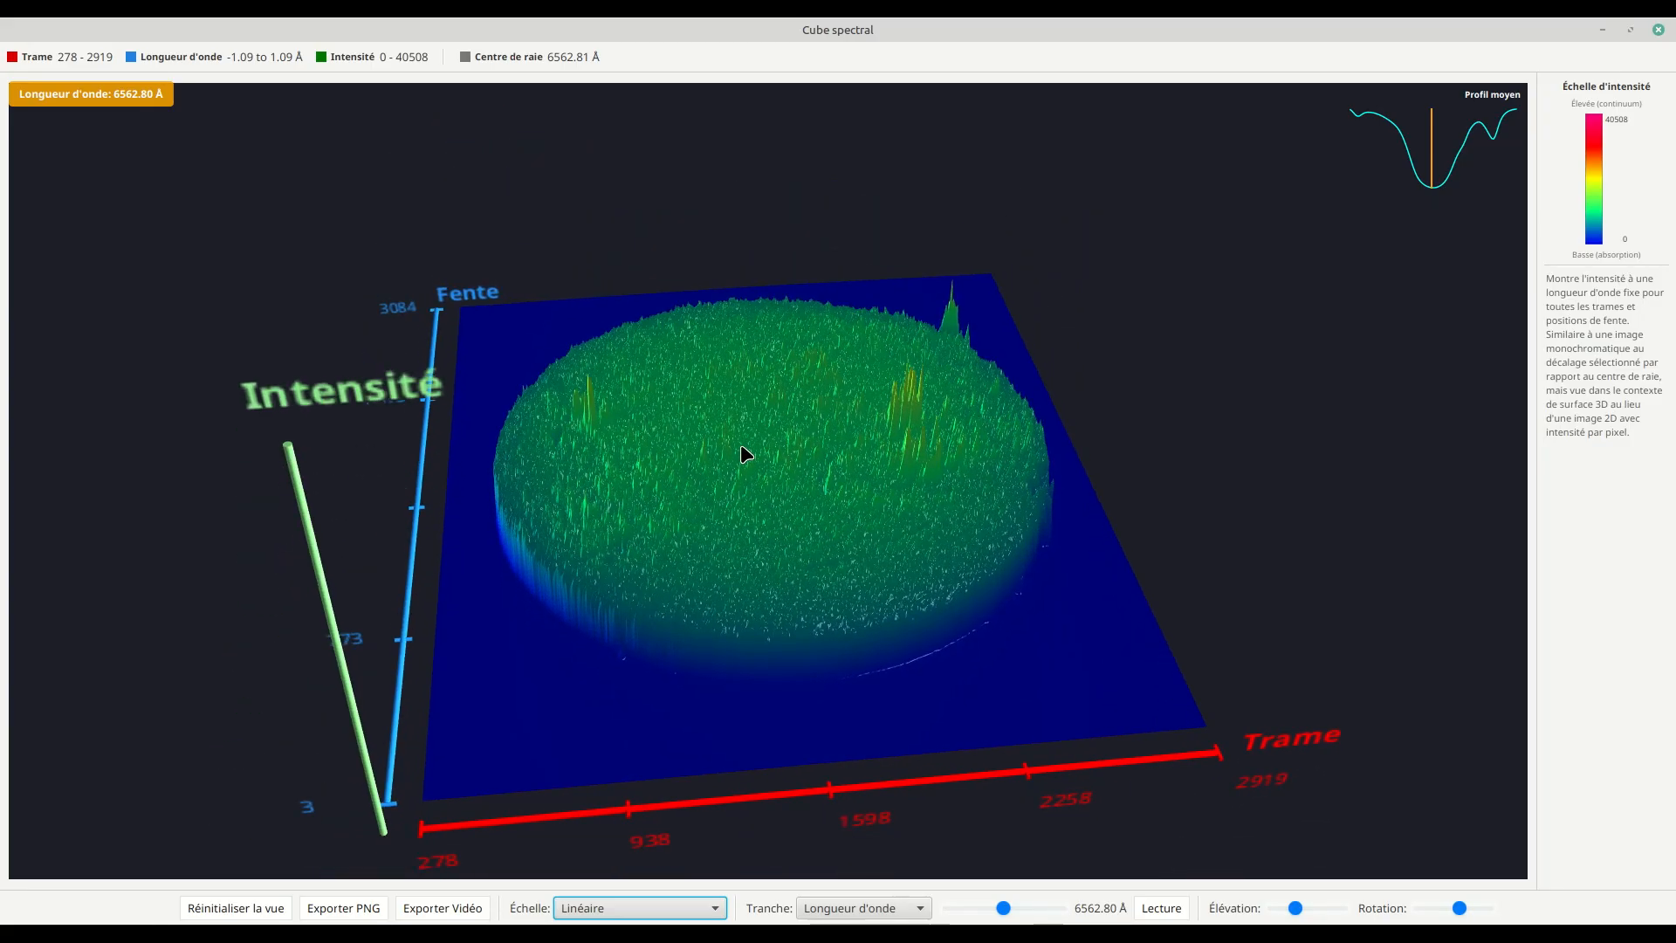
{"action": "scroll", "coordinate": [741, 447], "scroll_direction": "up", "scroll_amount": 3}
{"action": "scroll", "coordinate": [741, 447], "scroll_direction": "down", "scroll_amount": 3}
{"action": "left_click_drag", "start_coordinate": [742, 549], "coordinate": [752, 561]}
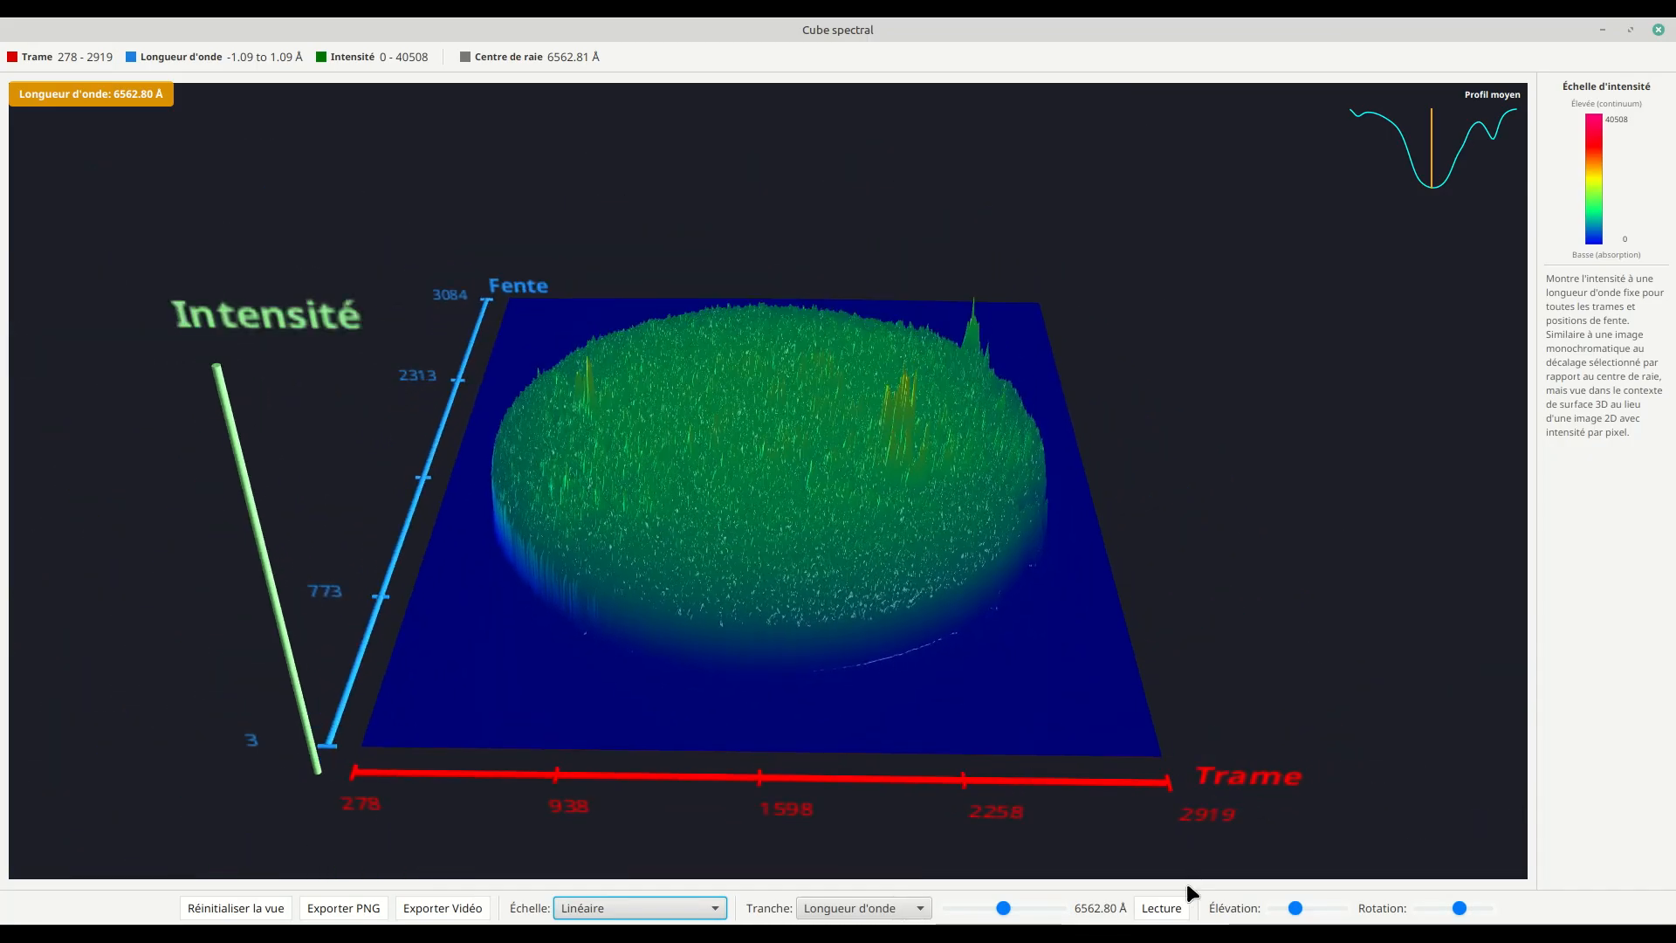
Step: Play the animation through the wavelengths, stop it at 6562.55 Å, and tilt the cube for a low side view
{"action": "left_click", "coordinate": [1166, 909]}
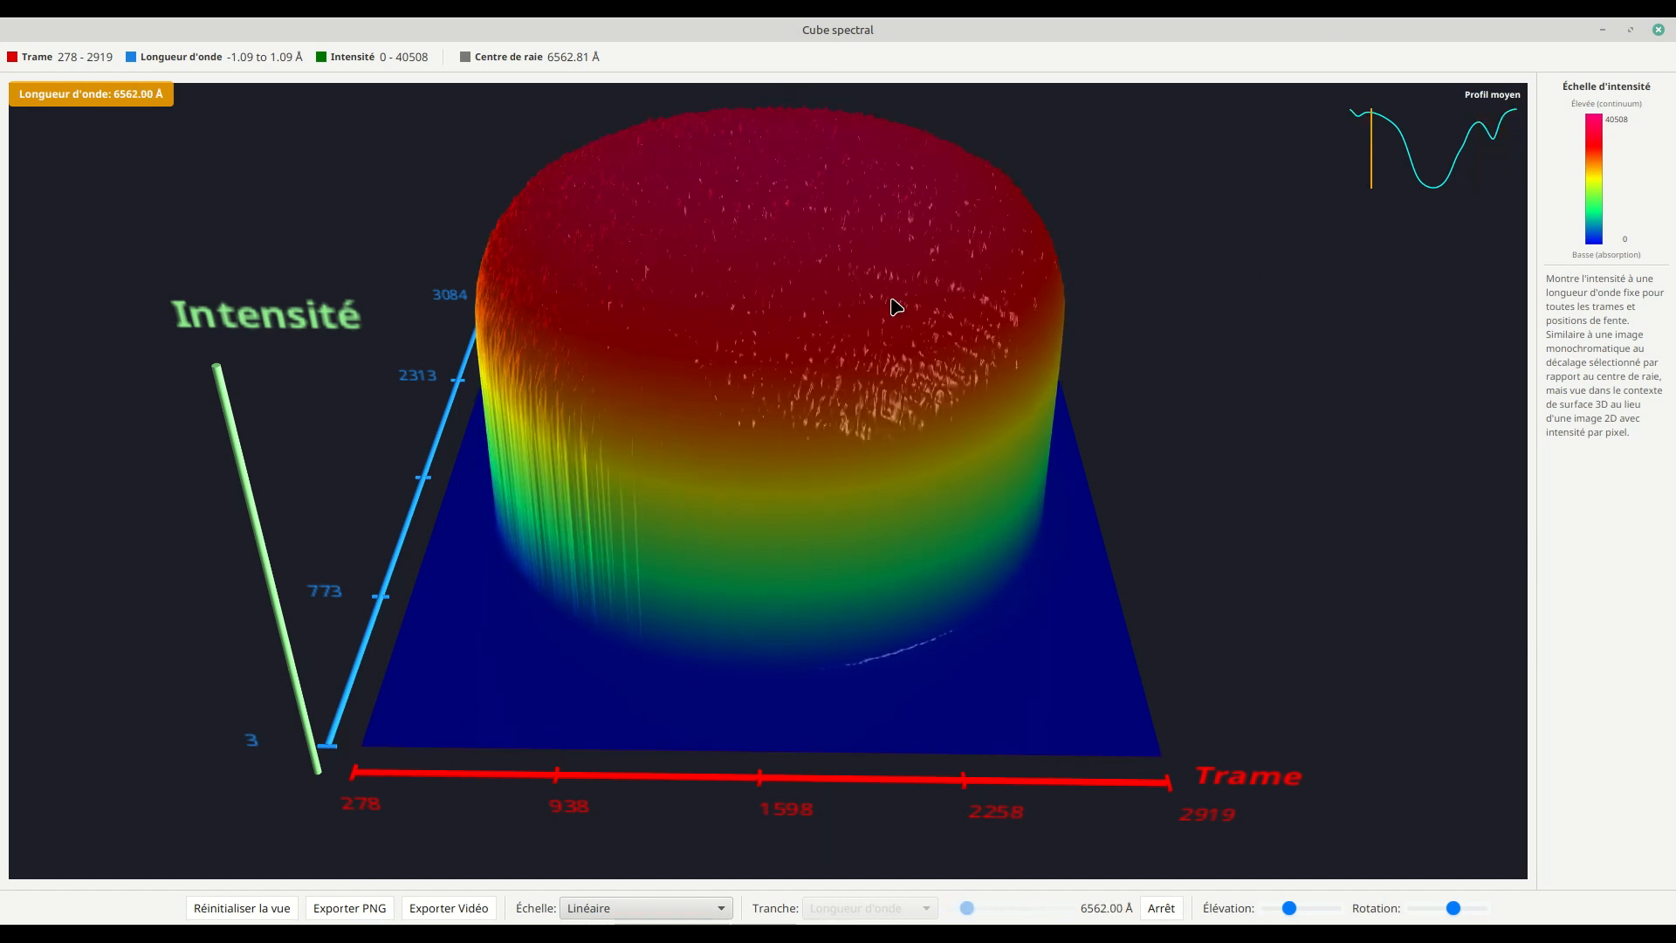
{"action": "left_click", "coordinate": [1163, 910]}
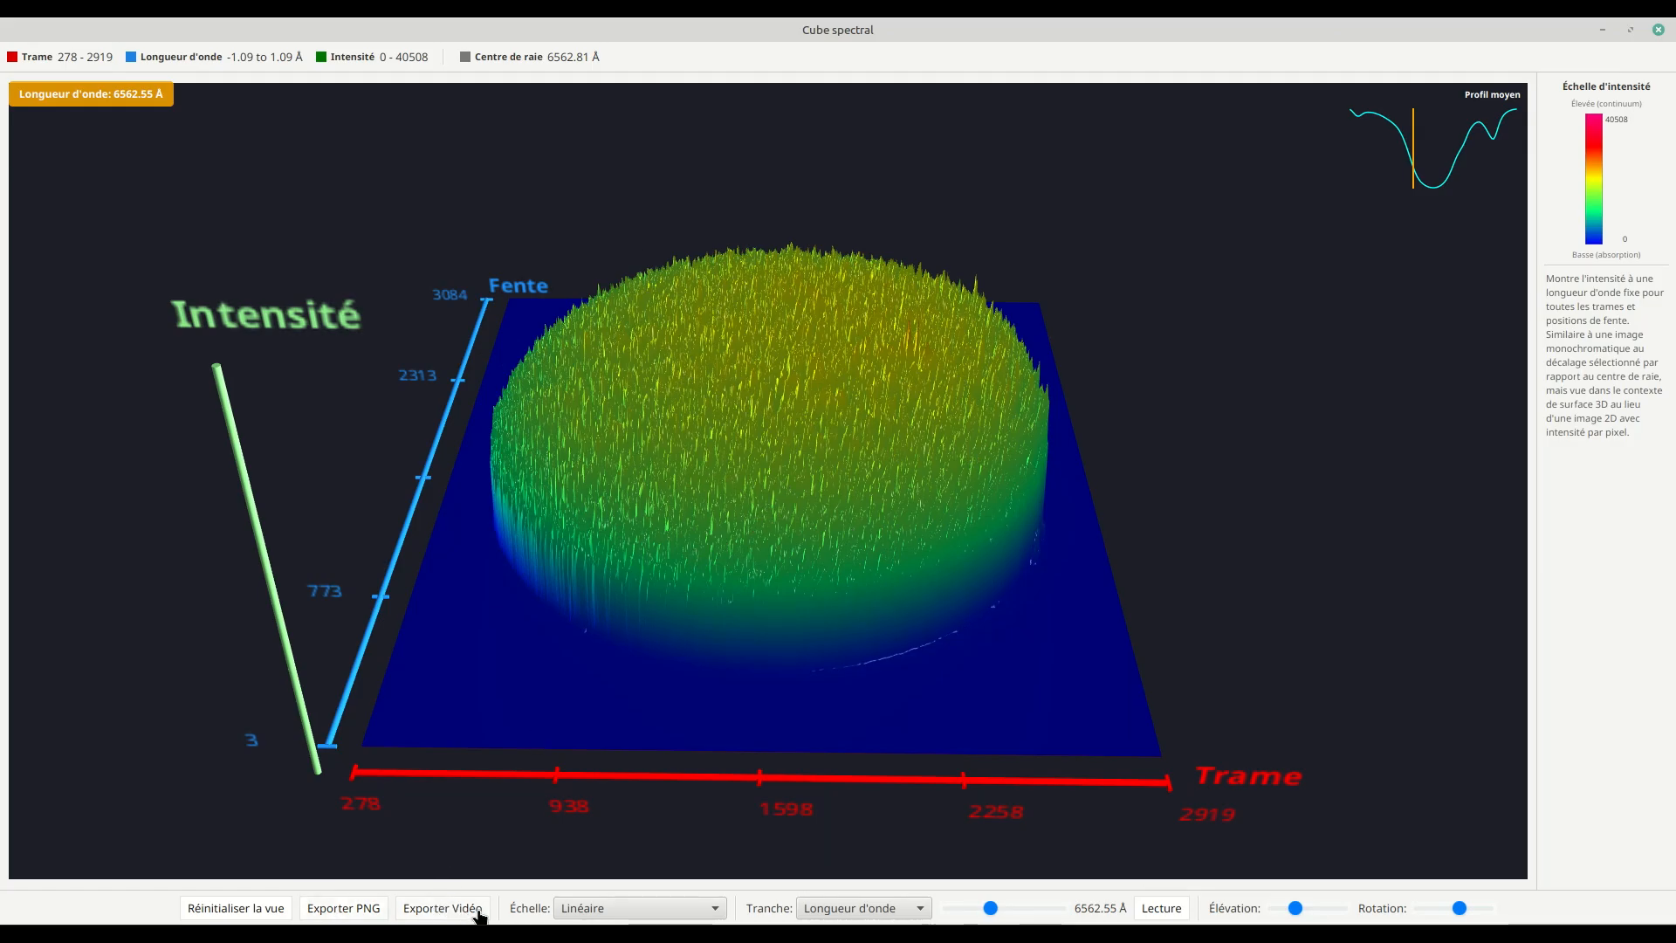
{"action": "left_click_drag", "start_coordinate": [749, 359], "coordinate": [558, 568]}
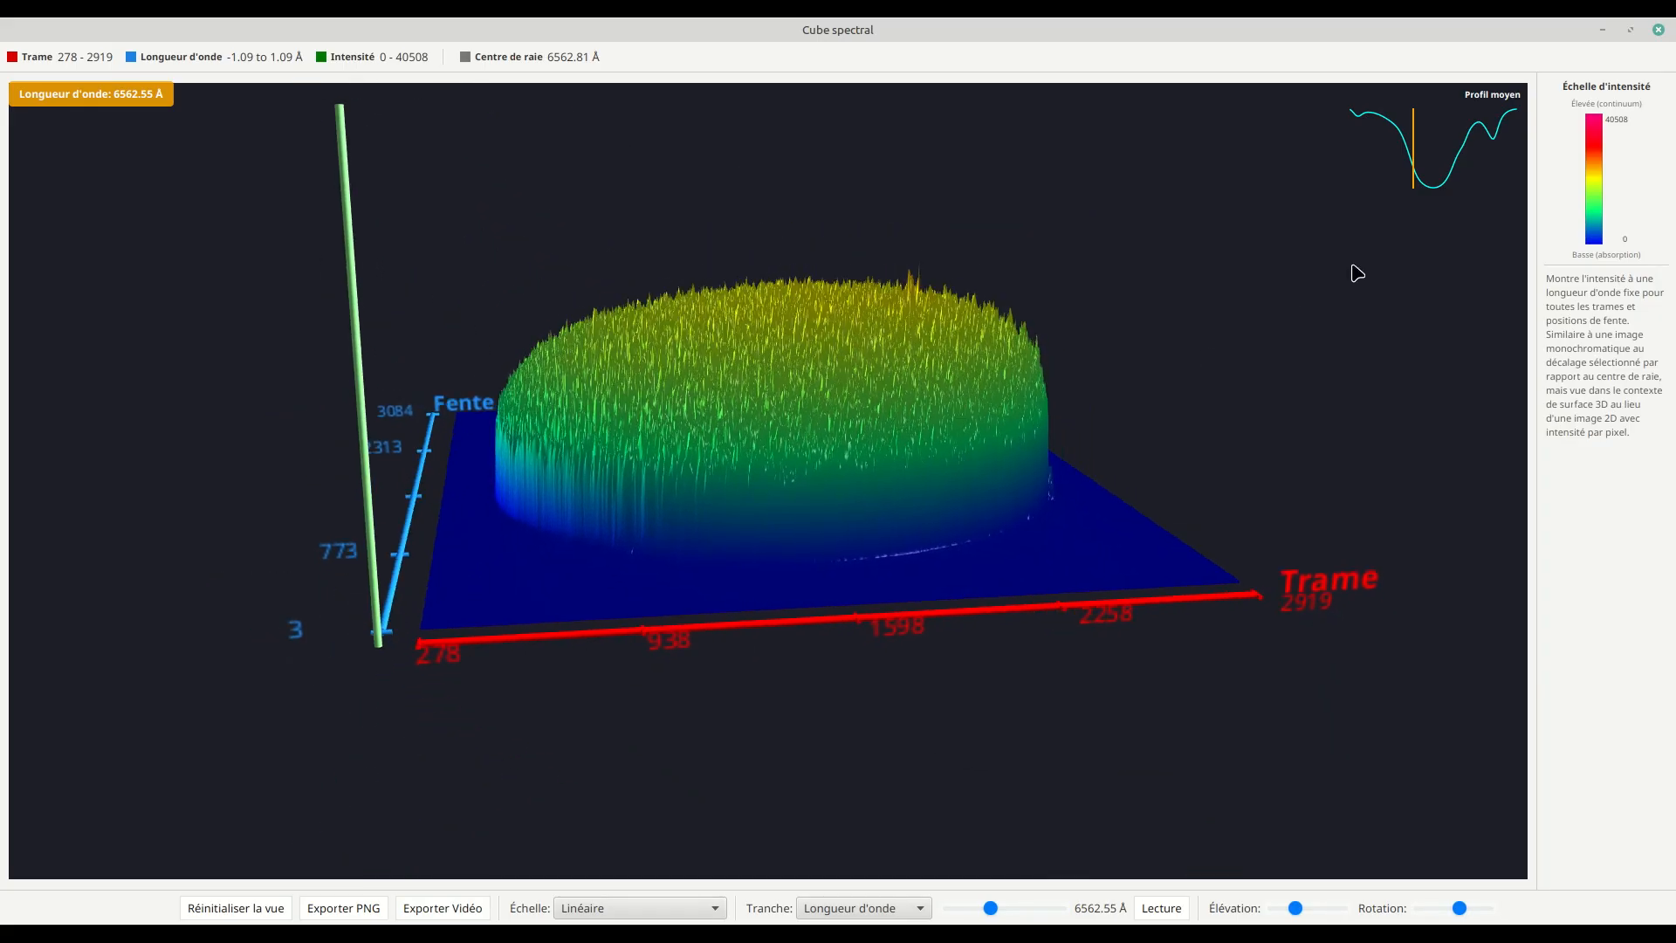
Step: Reset the cube's view, move the slice to 6562.82 Å, and examine the disk from above and at an angle
{"action": "left_click", "coordinate": [245, 915]}
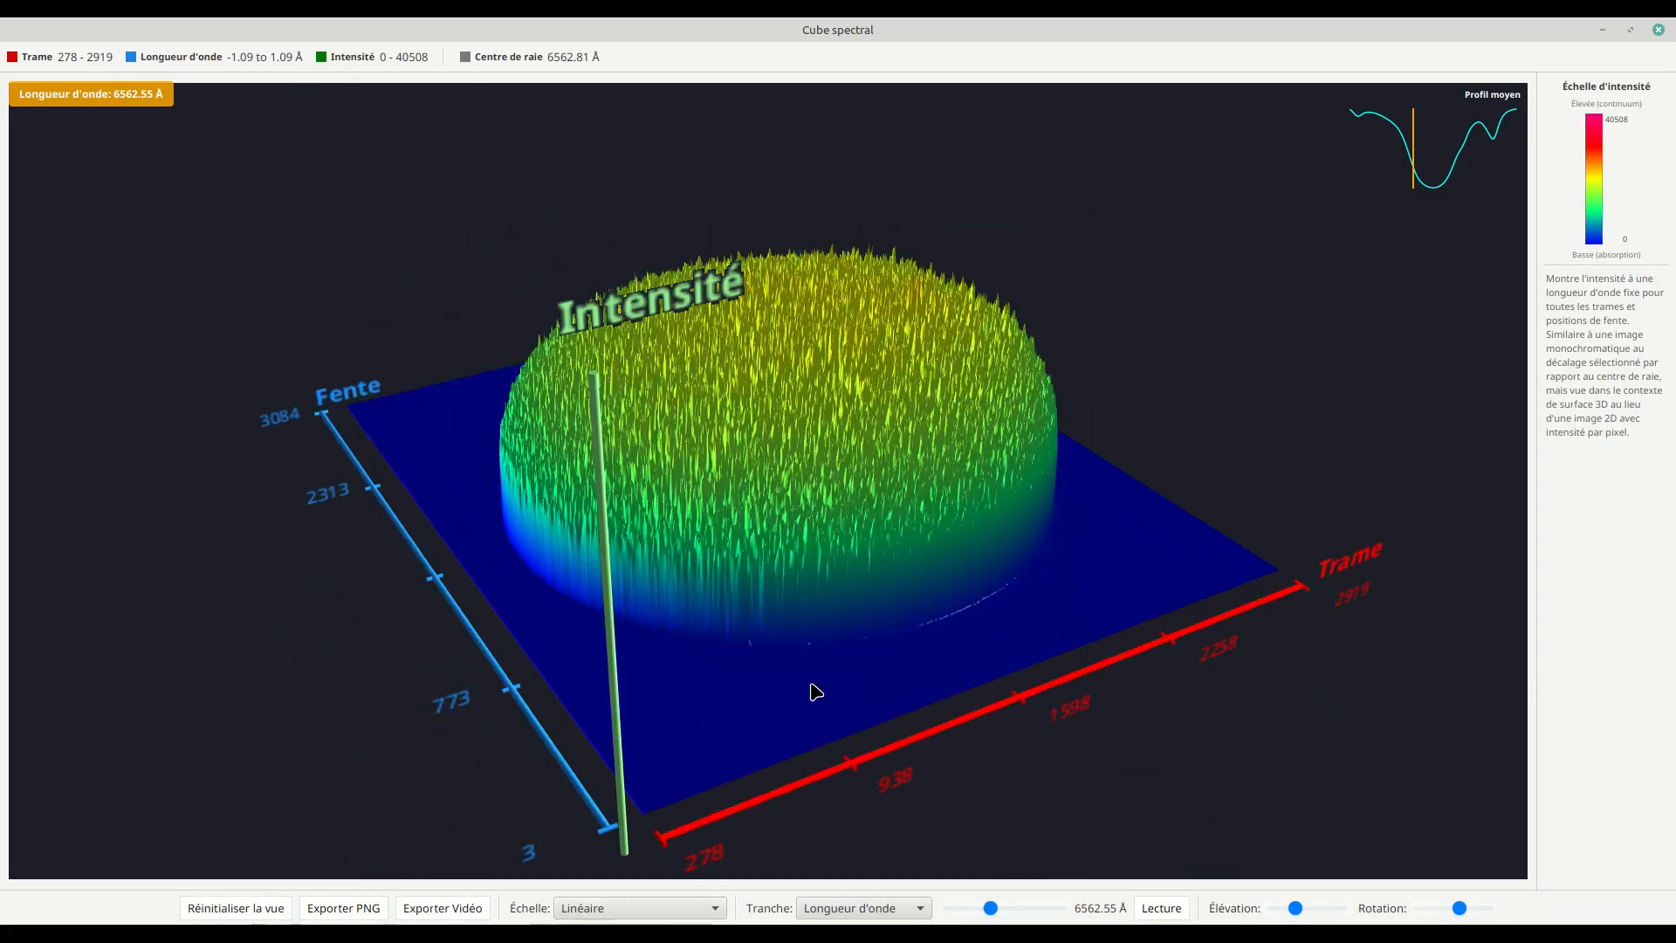
{"action": "left_click", "coordinate": [1434, 194]}
{"action": "left_click_drag", "start_coordinate": [1033, 461], "coordinate": [971, 502]}
{"action": "left_click_drag", "start_coordinate": [933, 323], "coordinate": [805, 350]}
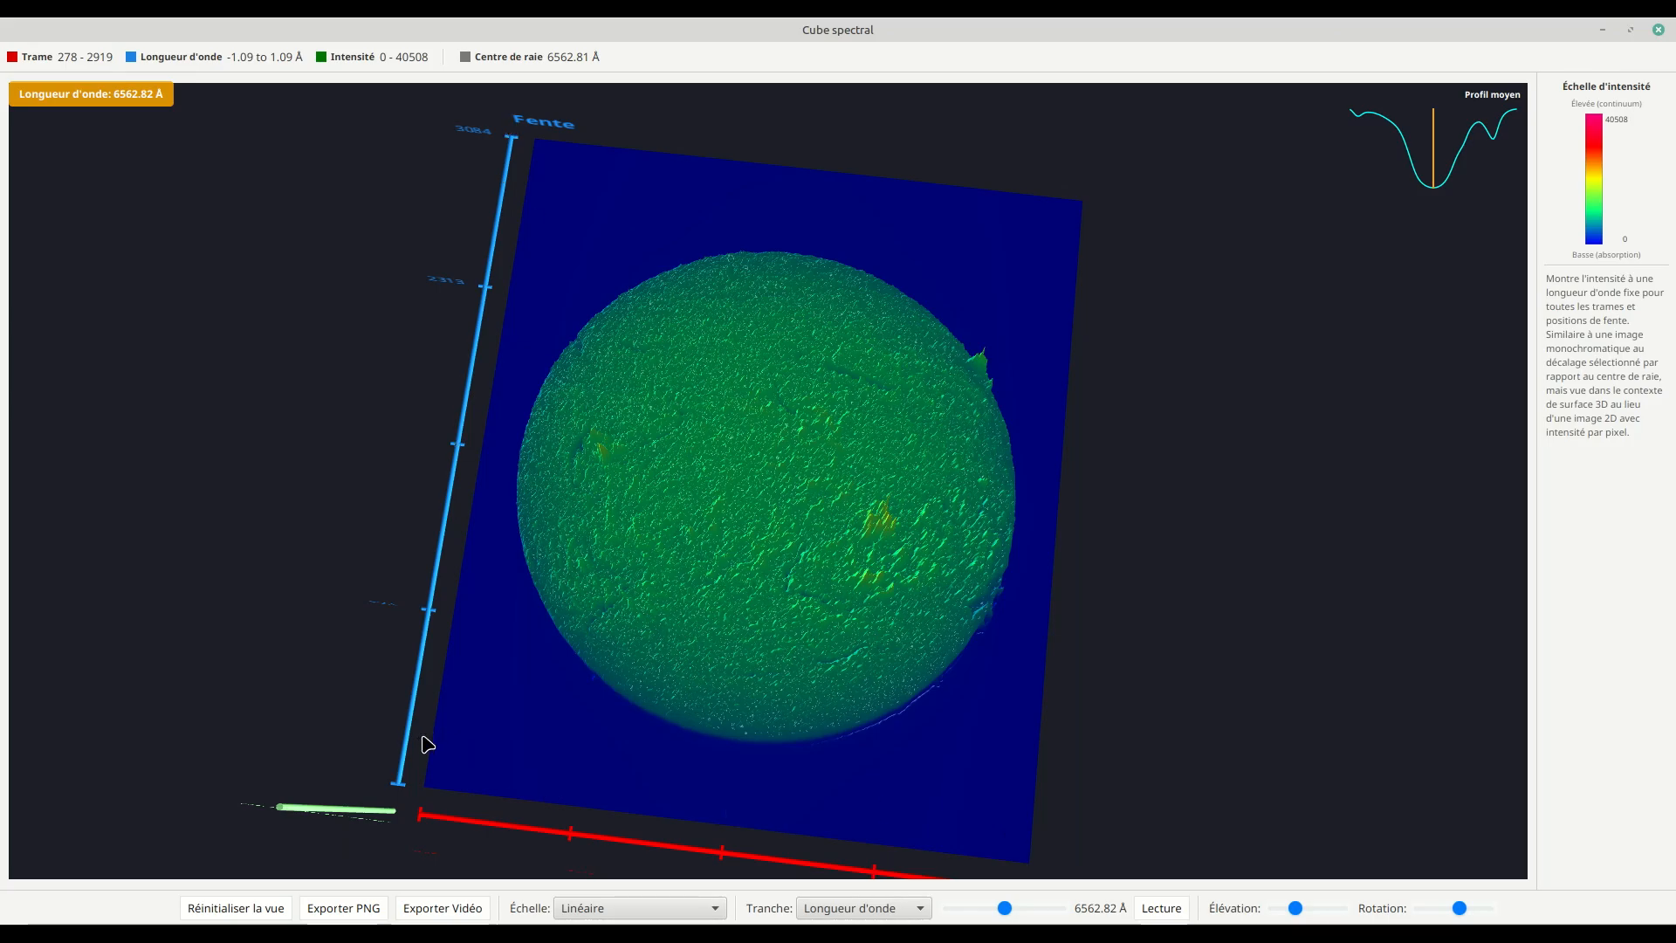
{"action": "mouse_move", "coordinate": [591, 594]}
{"action": "left_mouse_down"}
{"action": "mouse_move", "coordinate": [689, 610]}
{"action": "mouse_move", "coordinate": [778, 554]}
{"action": "mouse_move", "coordinate": [725, 596]}
{"action": "mouse_move", "coordinate": [613, 584]}
{"action": "mouse_move", "coordinate": [608, 598]}
{"action": "left_mouse_up"}
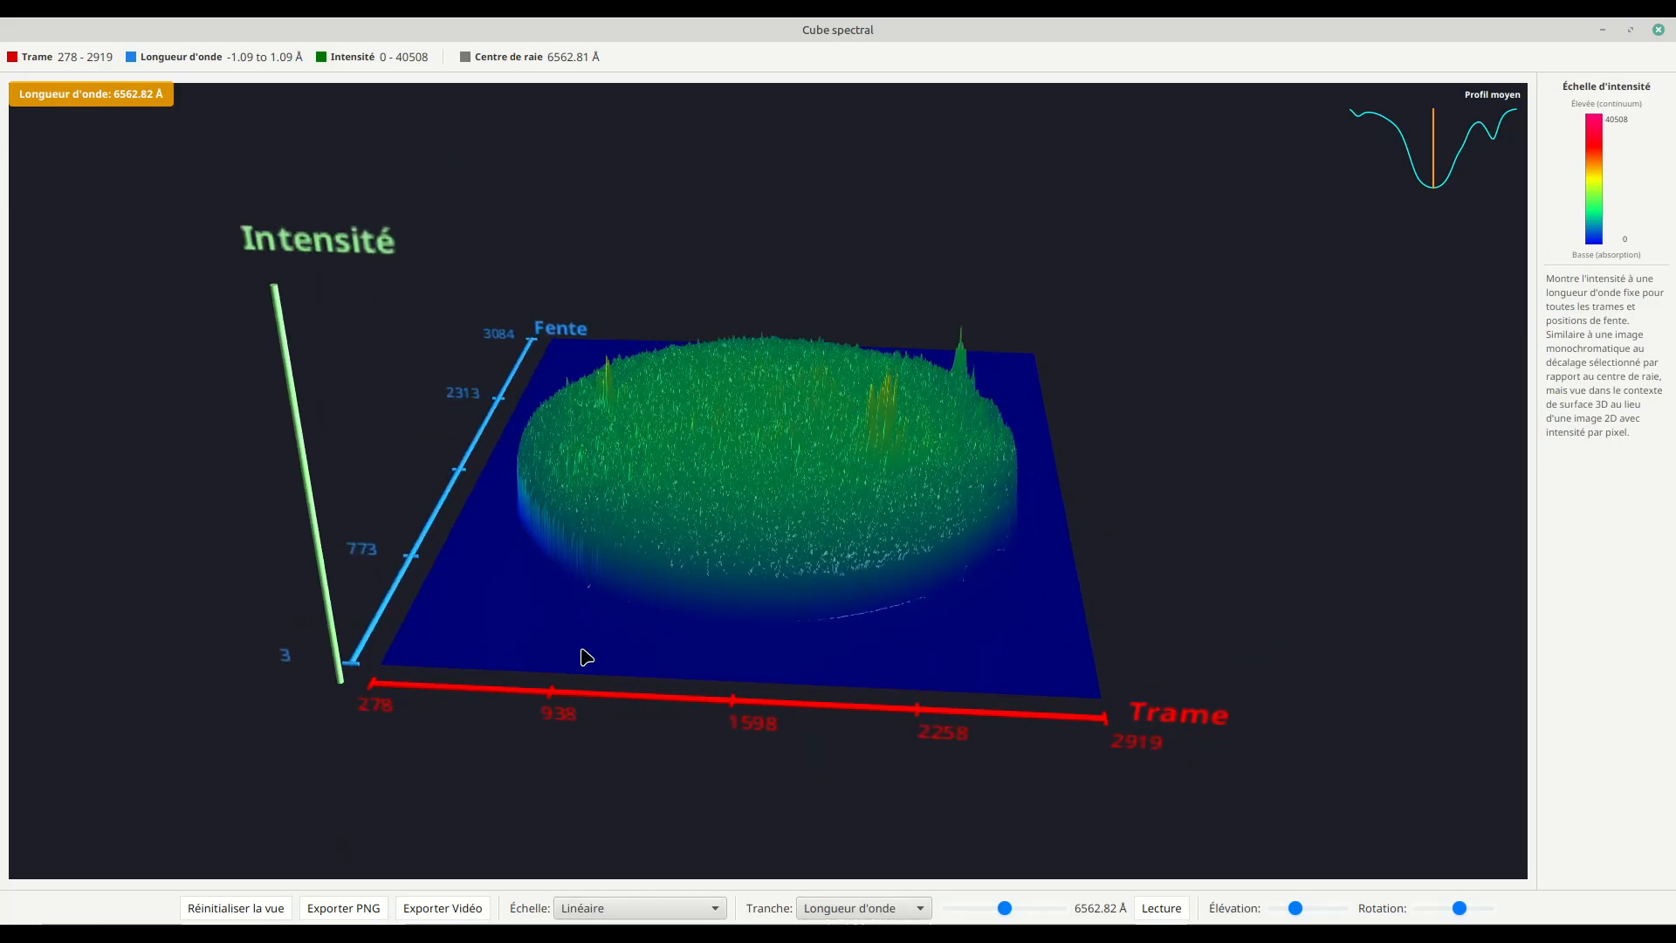
Step: Slice the spectral cube by Position fente and rotate it to show the absorption trough along the wavelength axis
{"action": "left_click", "coordinate": [840, 908]}
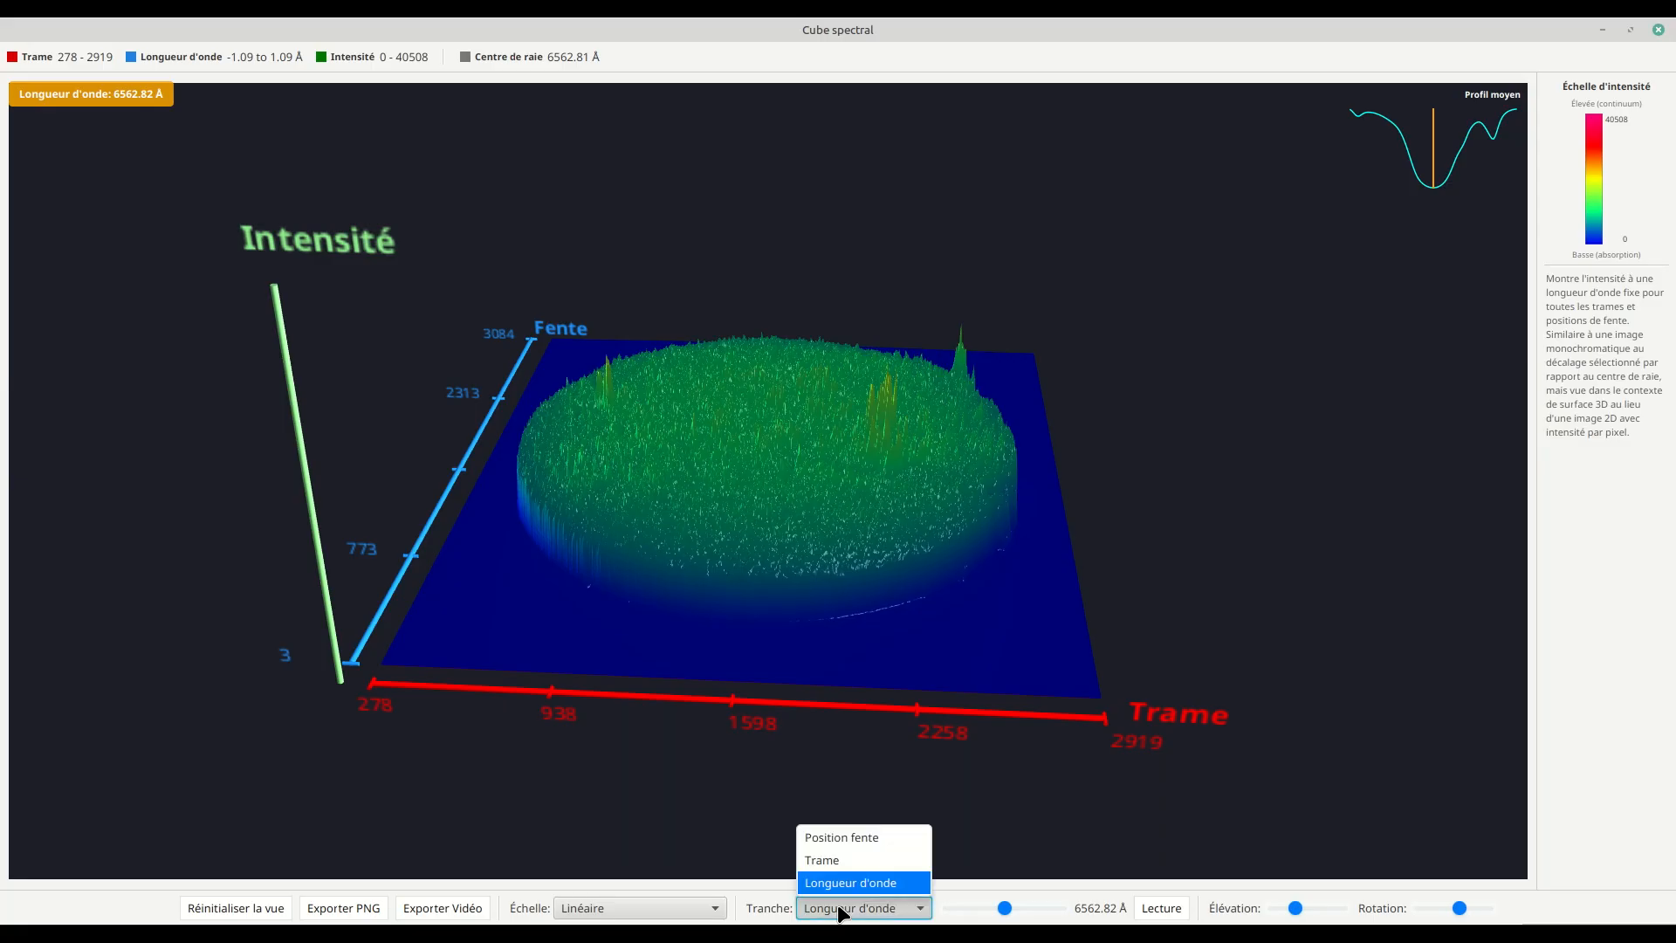
{"action": "left_click", "coordinate": [863, 841]}
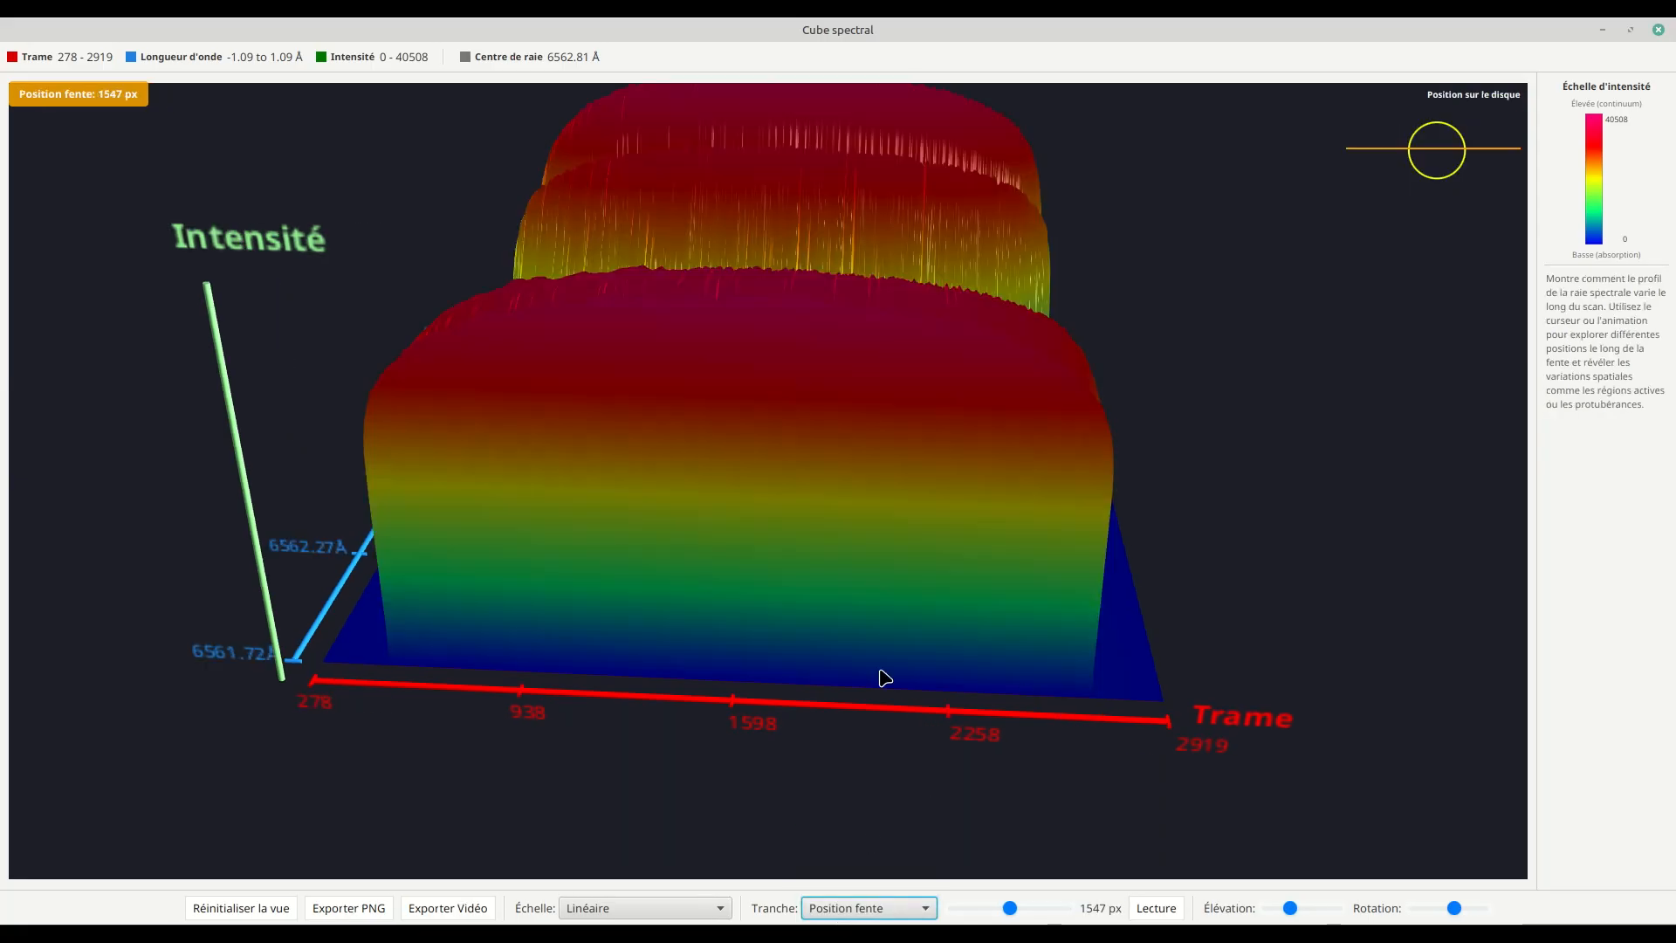
{"action": "left_click_drag", "start_coordinate": [650, 663], "coordinate": [793, 662]}
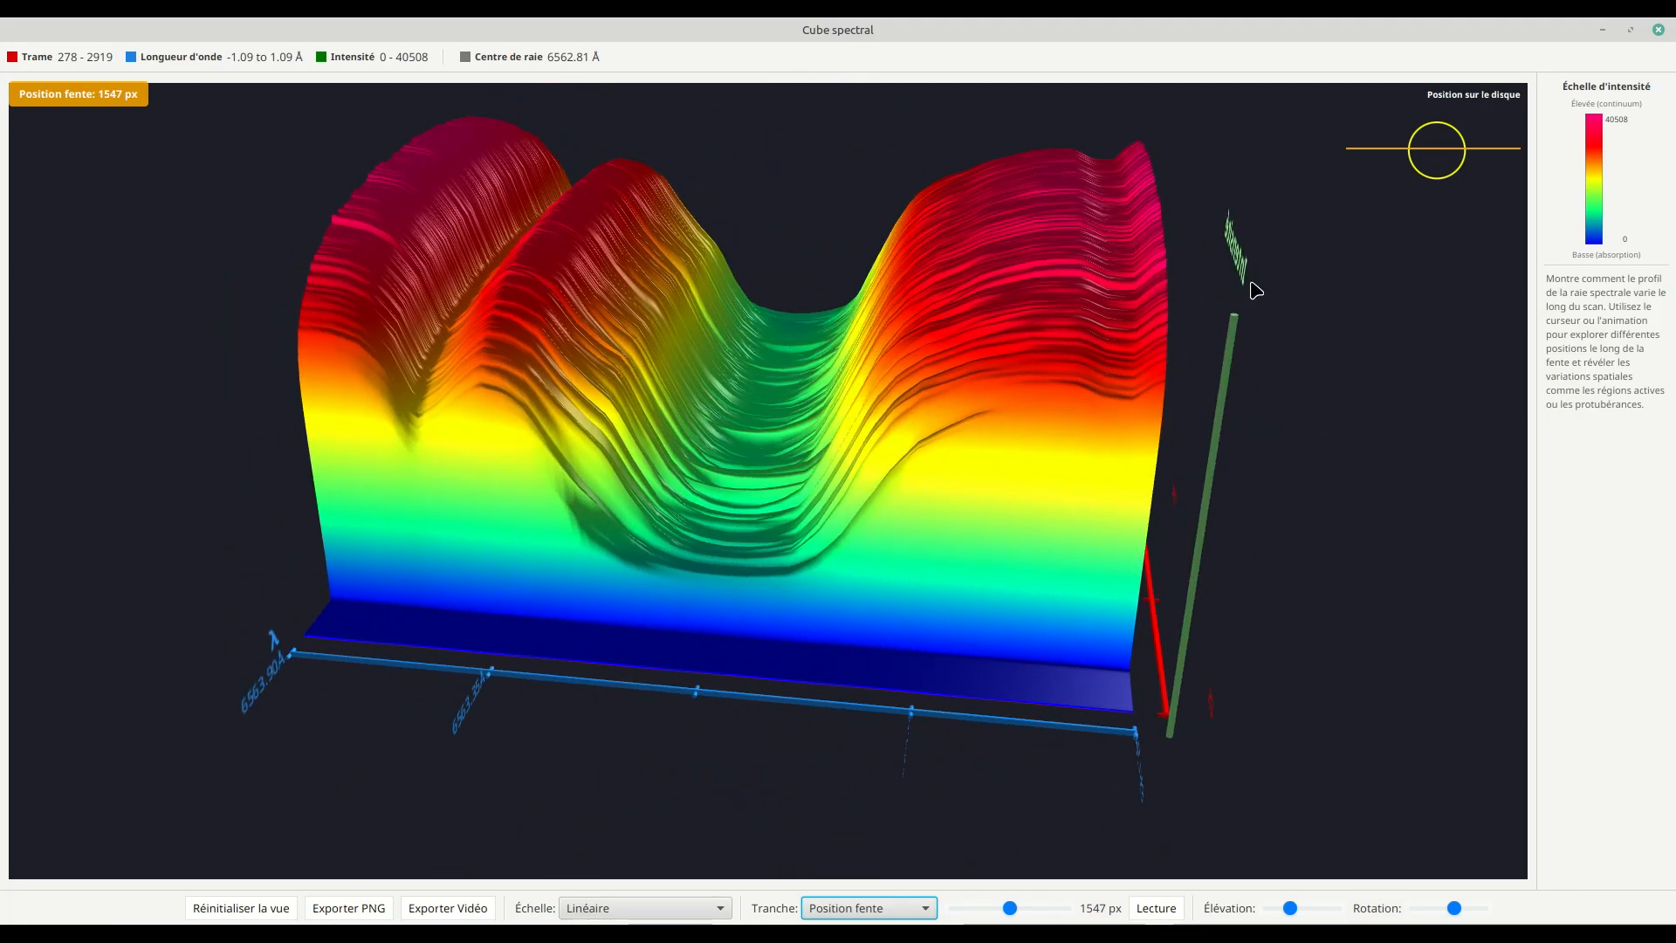
Step: Step the slit position across the disk through 690, 1064 and 1547 px, ending at 1920 px
{"action": "left_click", "coordinate": [1437, 128]}
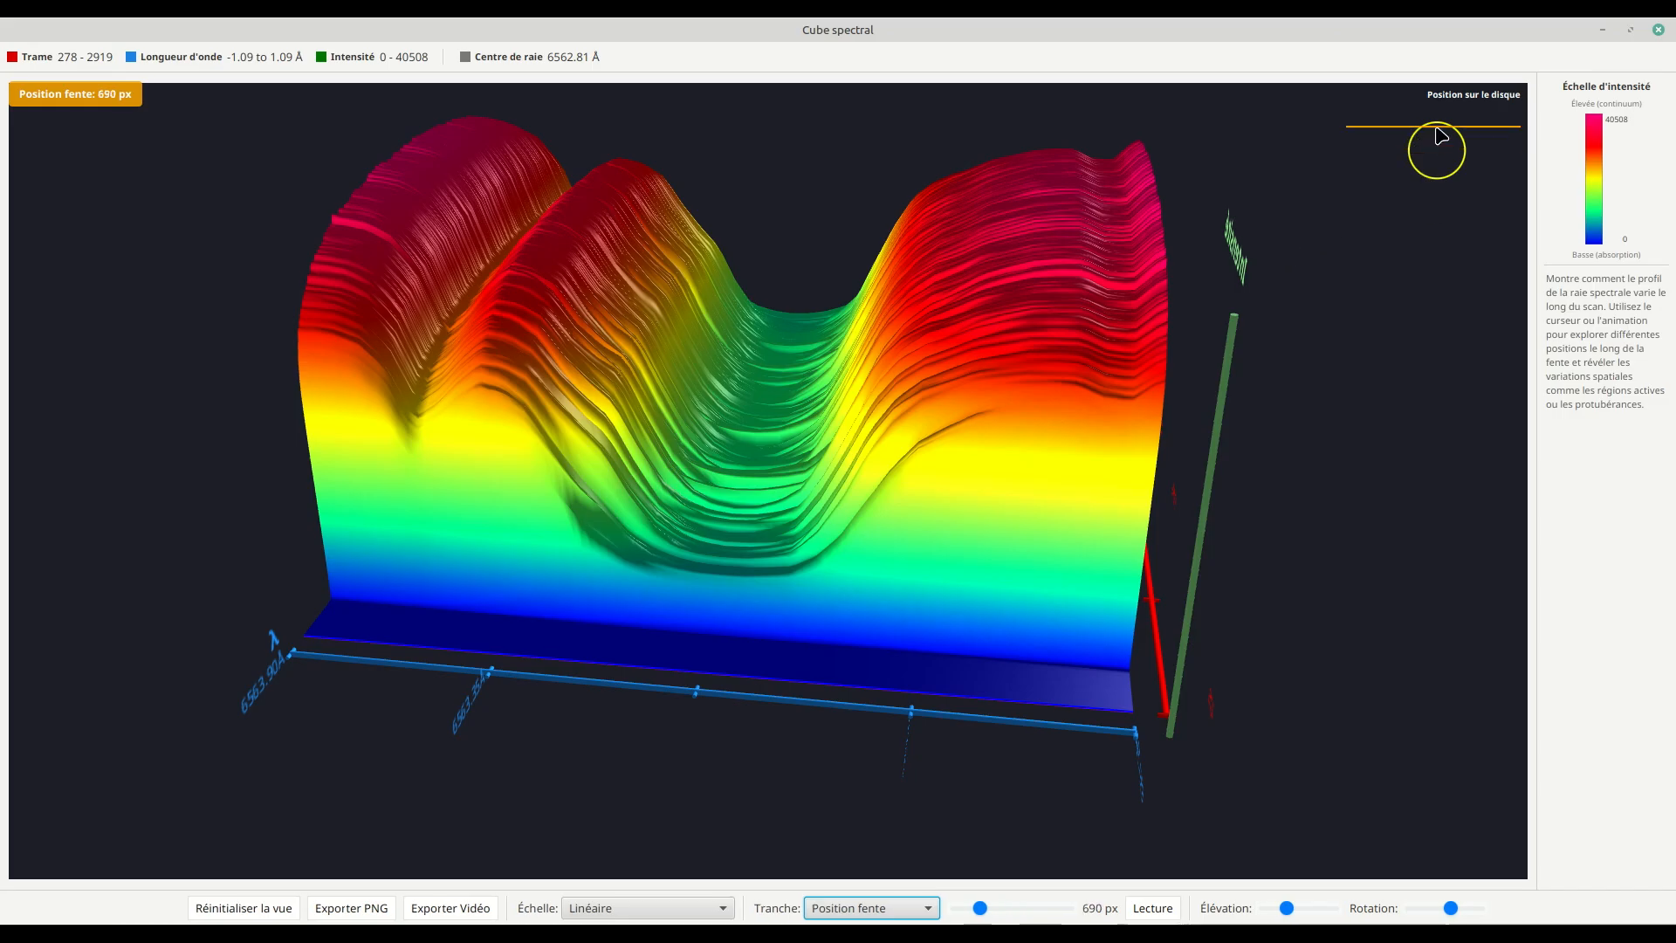
{"action": "left_click", "coordinate": [1441, 144]}
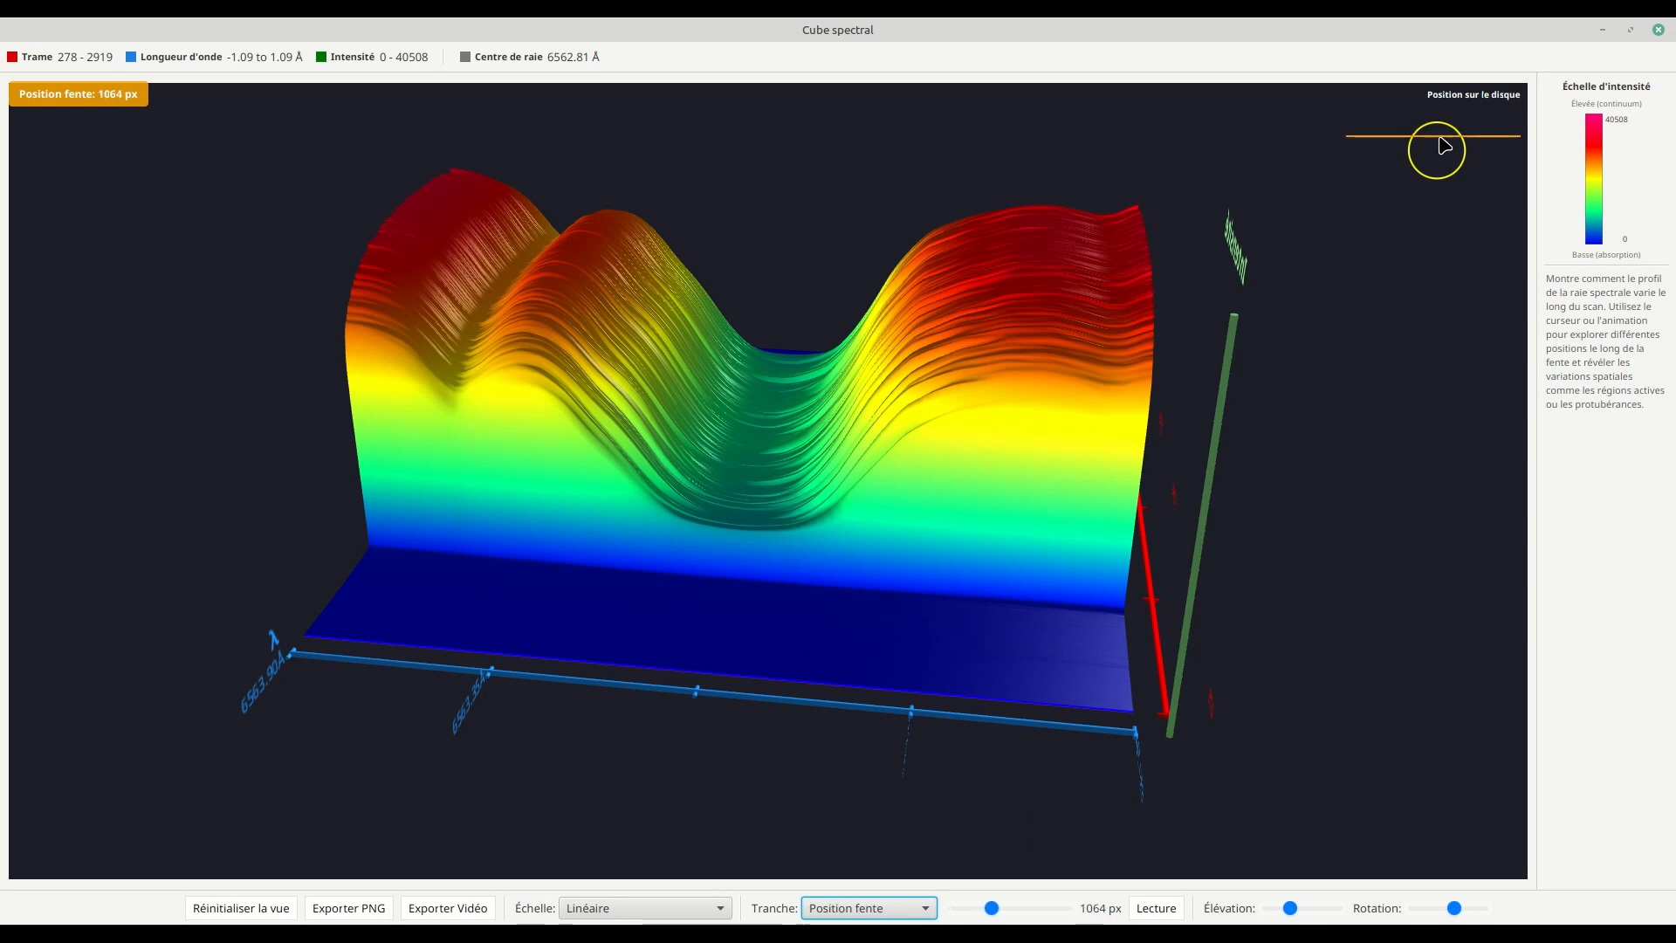
{"action": "left_click", "coordinate": [1438, 161]}
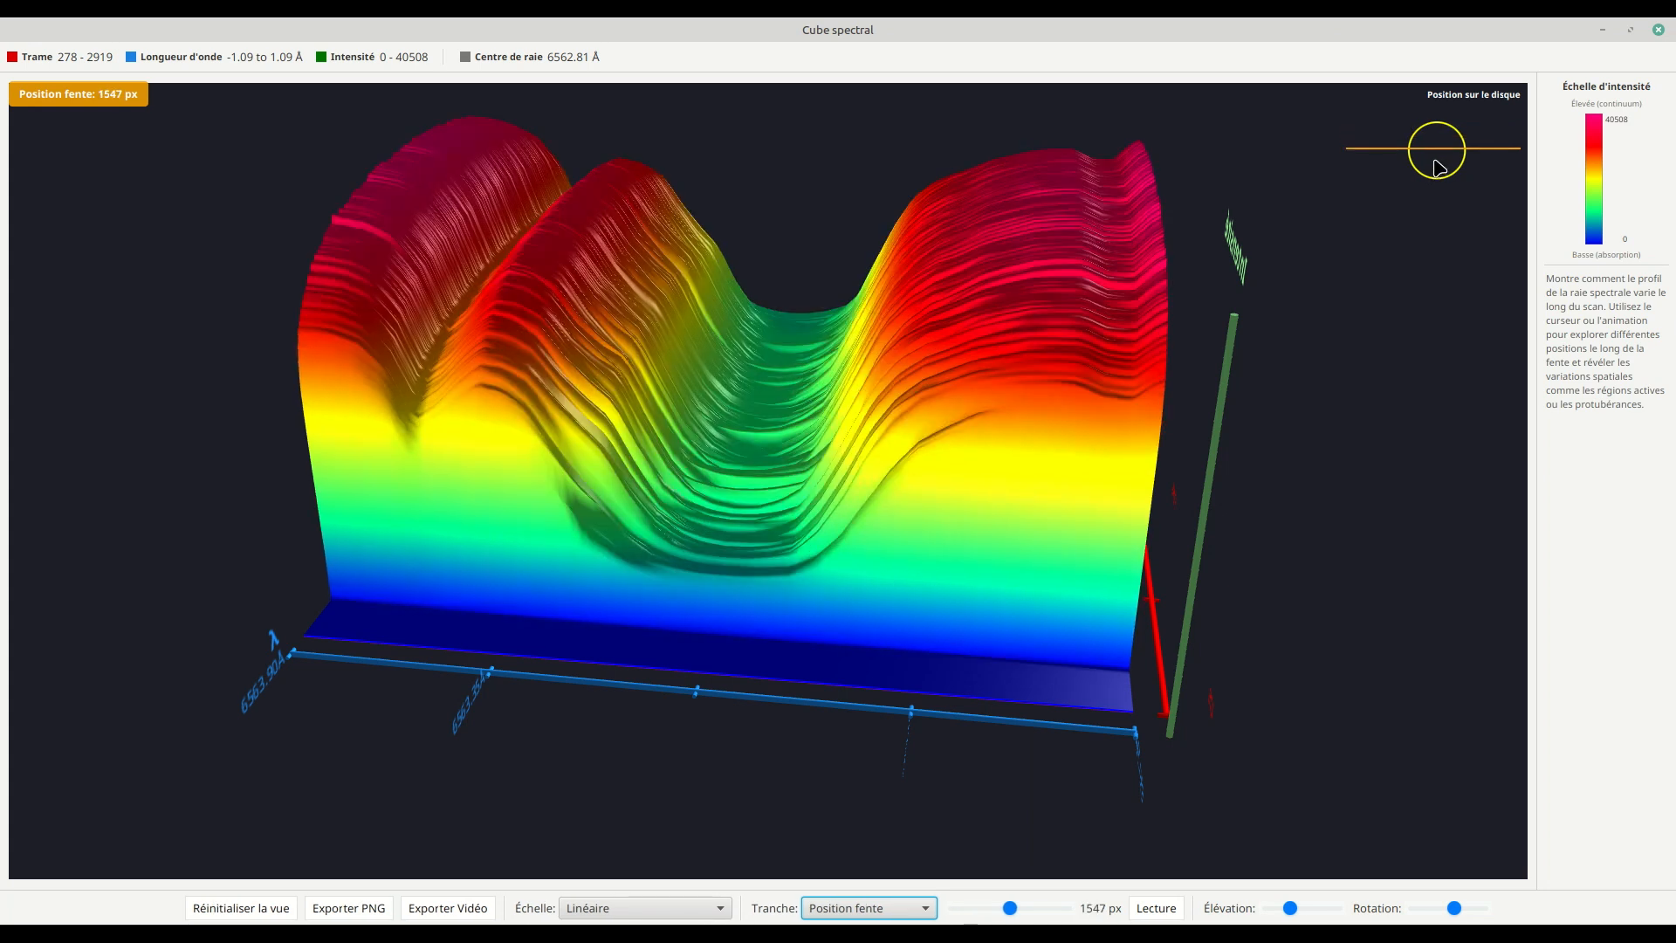
{"action": "left_click", "coordinate": [1433, 168]}
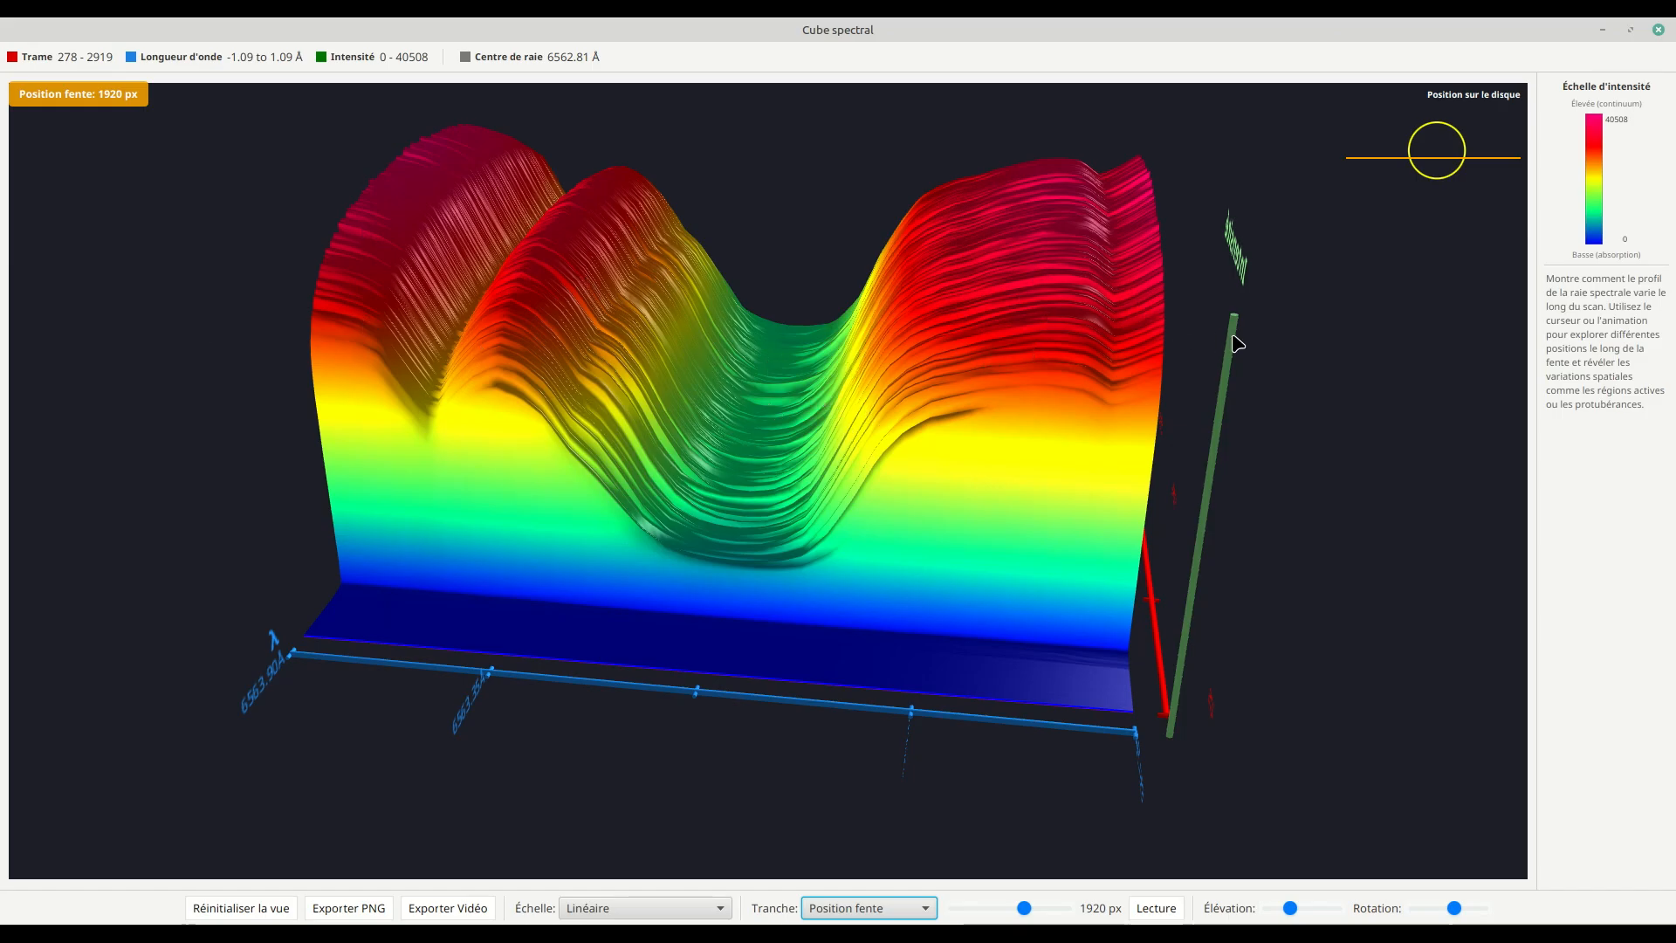
Step: Rotate the 1920 px slit-position slice to examine its relief along both the frame and wavelength axes
{"action": "left_click_drag", "start_coordinate": [601, 720], "coordinate": [385, 614]}
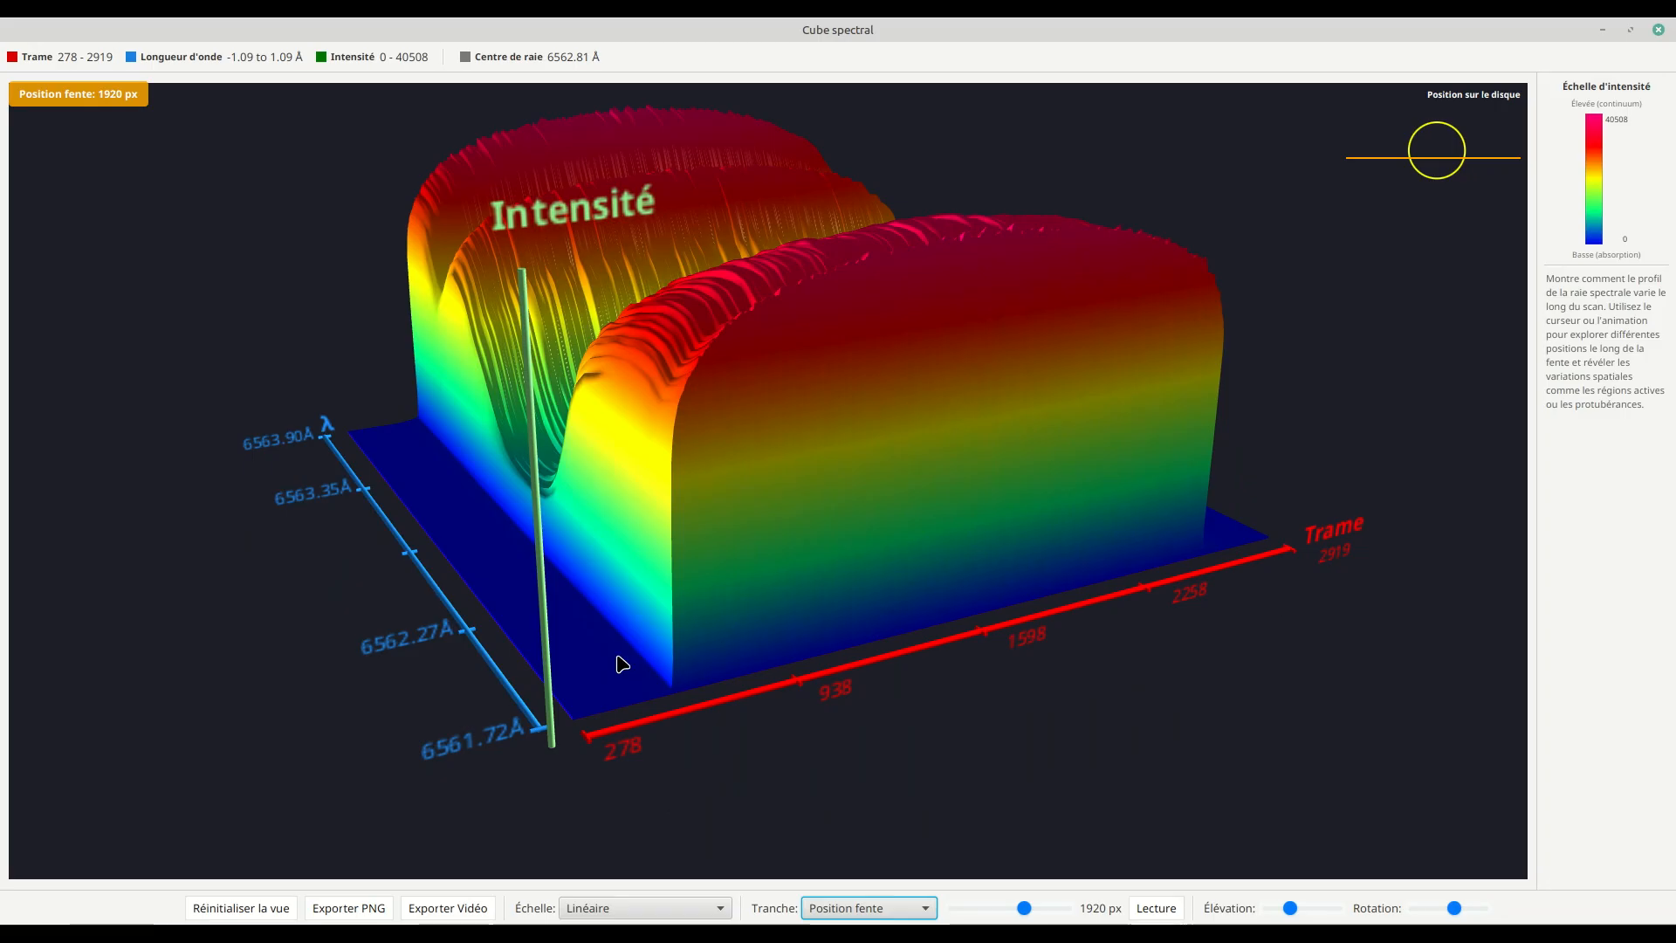
{"action": "left_click_drag", "start_coordinate": [390, 517], "coordinate": [494, 488]}
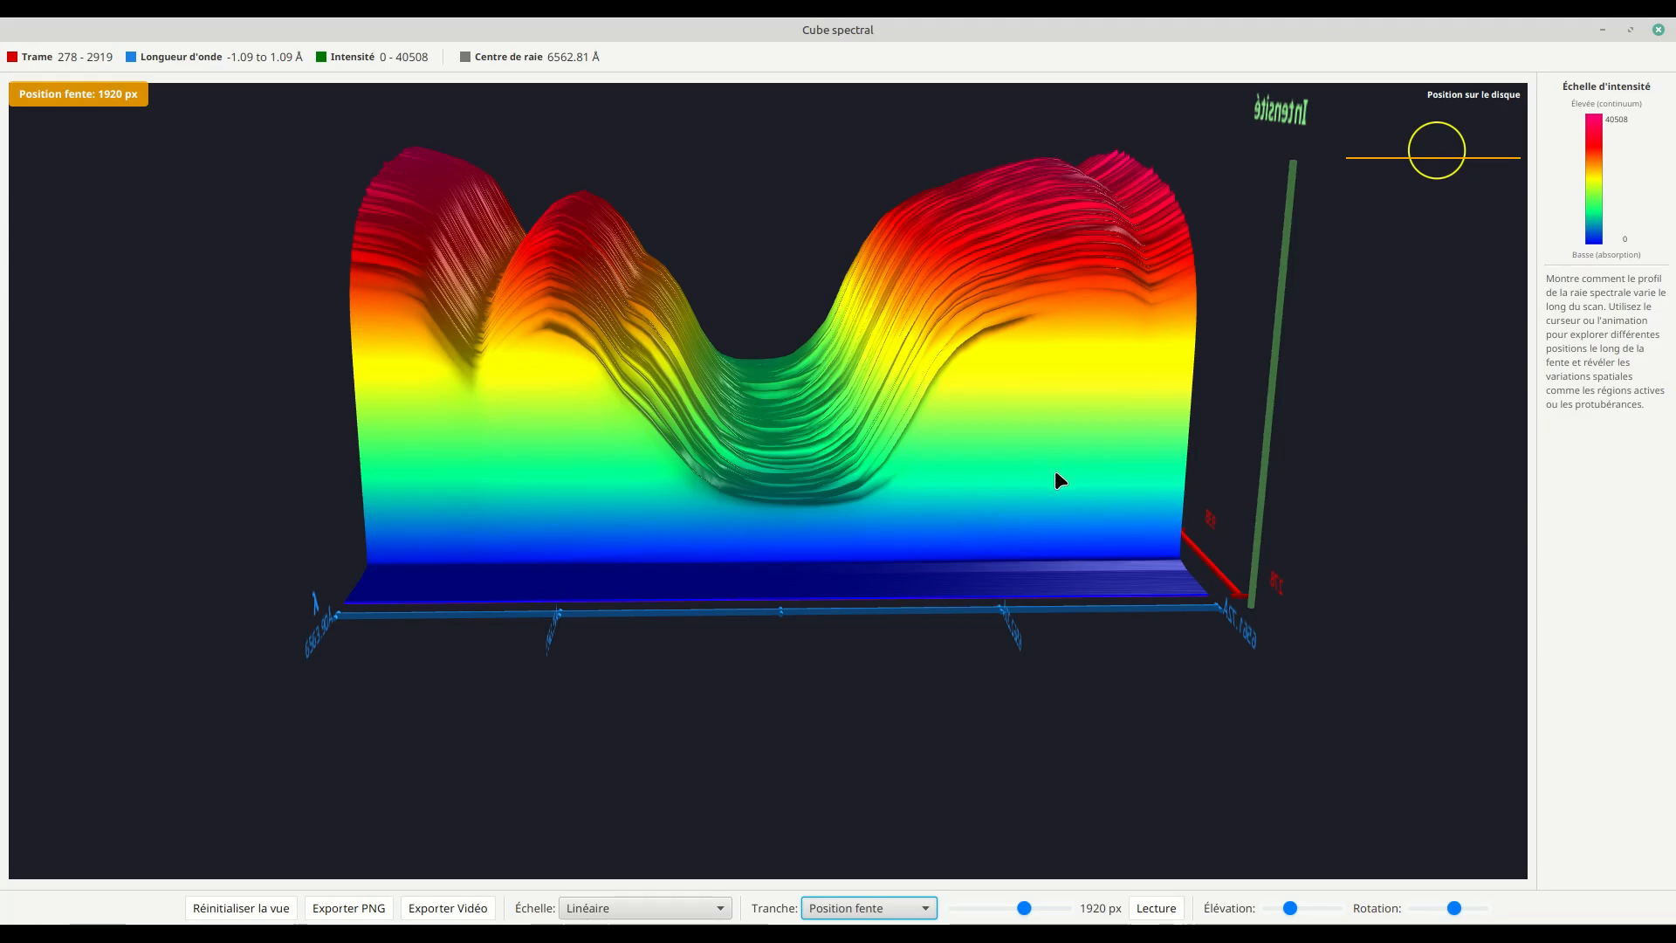
{"action": "left_click_drag", "start_coordinate": [1061, 469], "coordinate": [913, 510]}
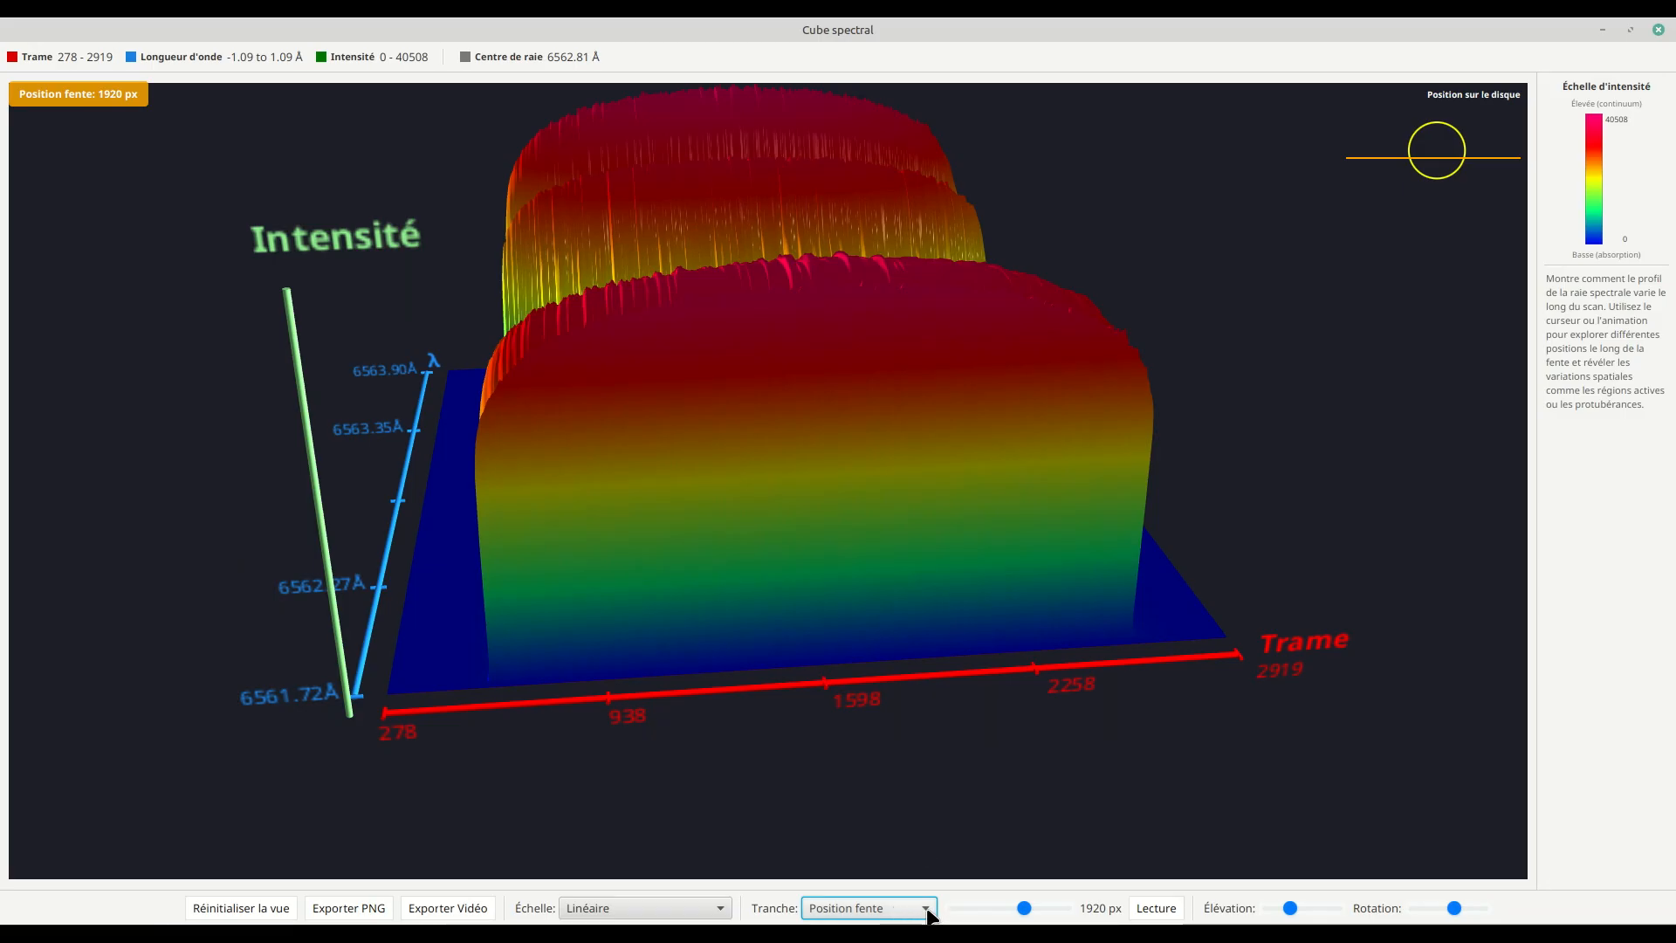
Step: Slice the spectral cube by Trame, rotate it to show the absorption trough, and move the slice to frame 913
{"action": "left_click", "coordinate": [703, 906]}
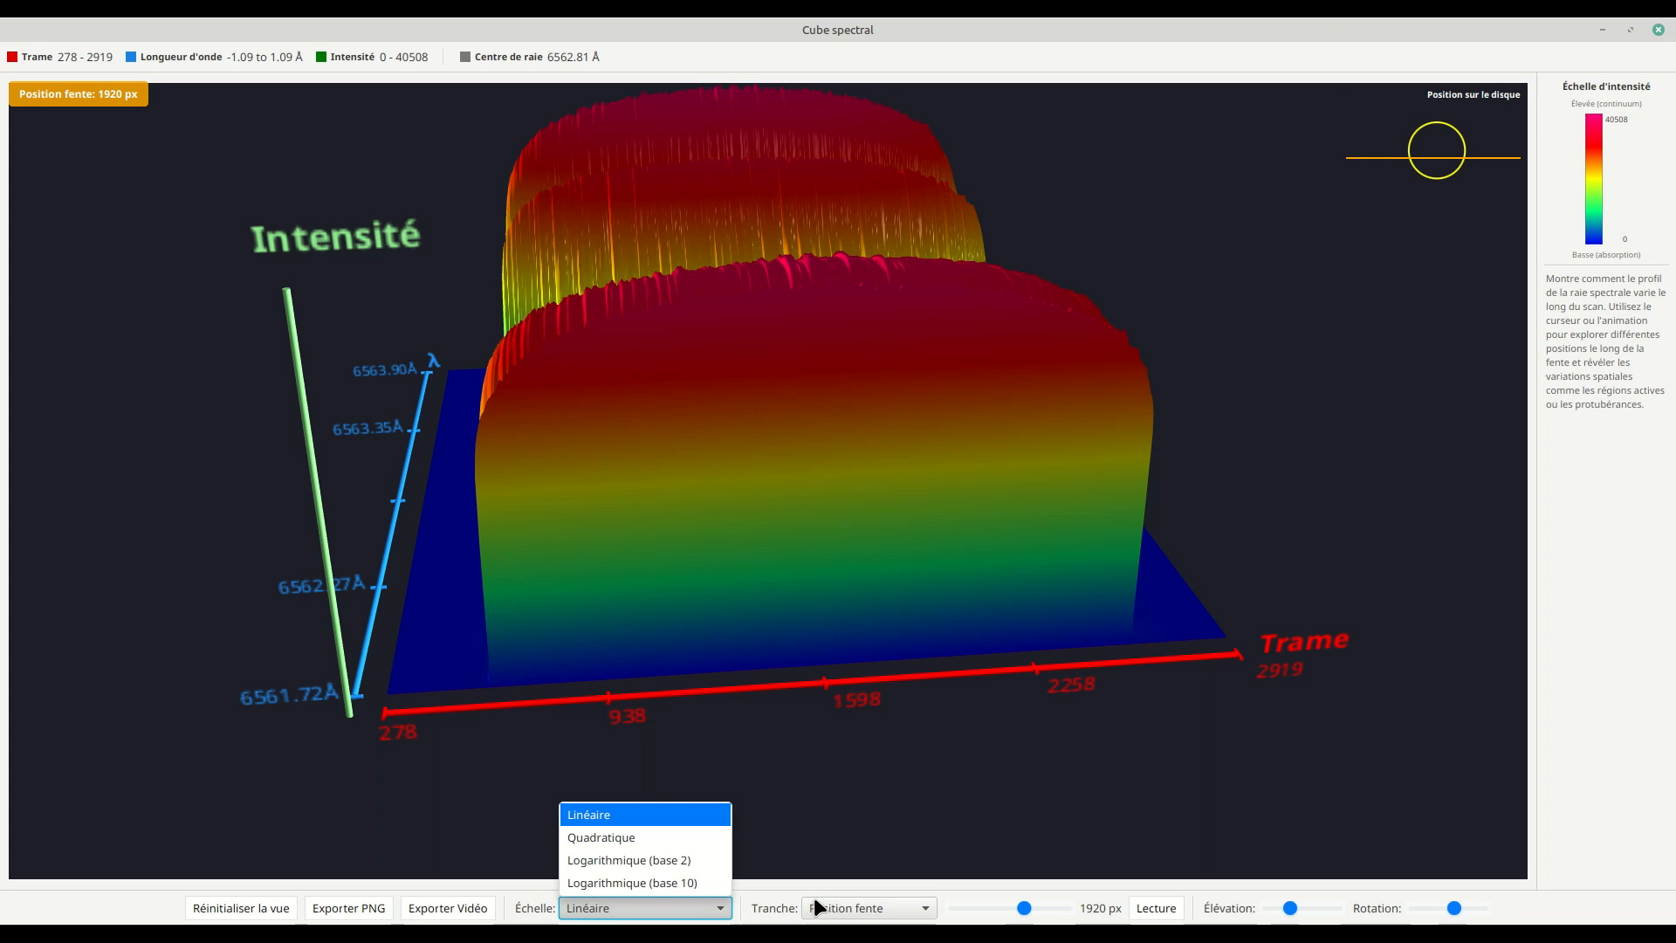
{"action": "left_click", "coordinate": [829, 909]}
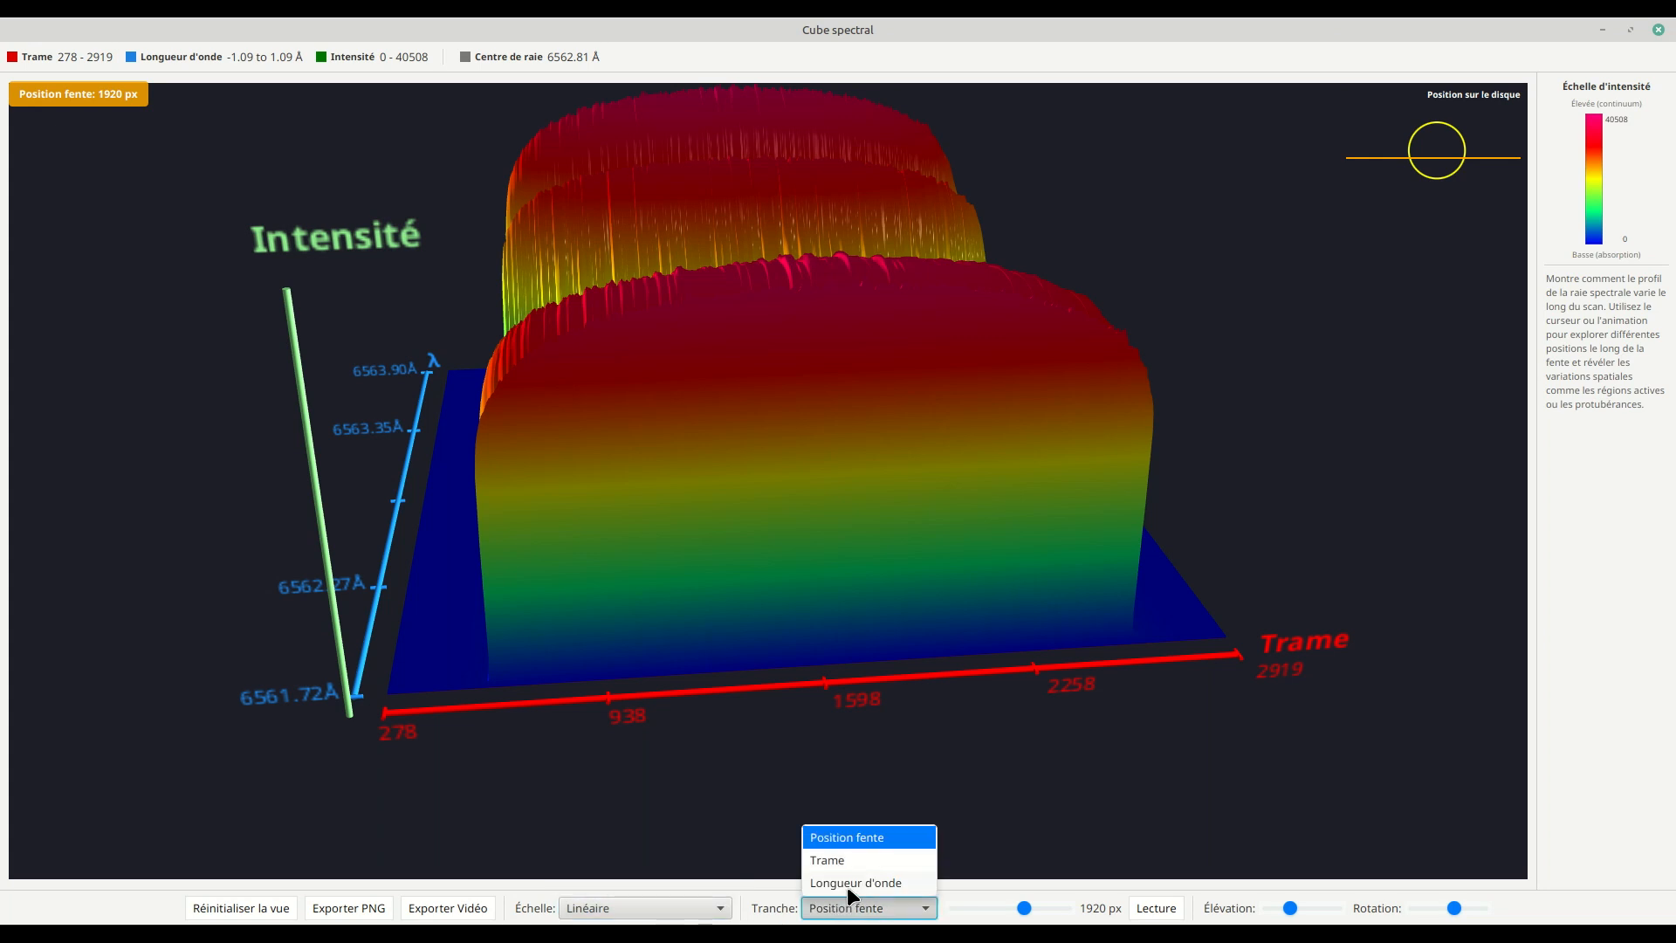
{"action": "left_click", "coordinate": [841, 862]}
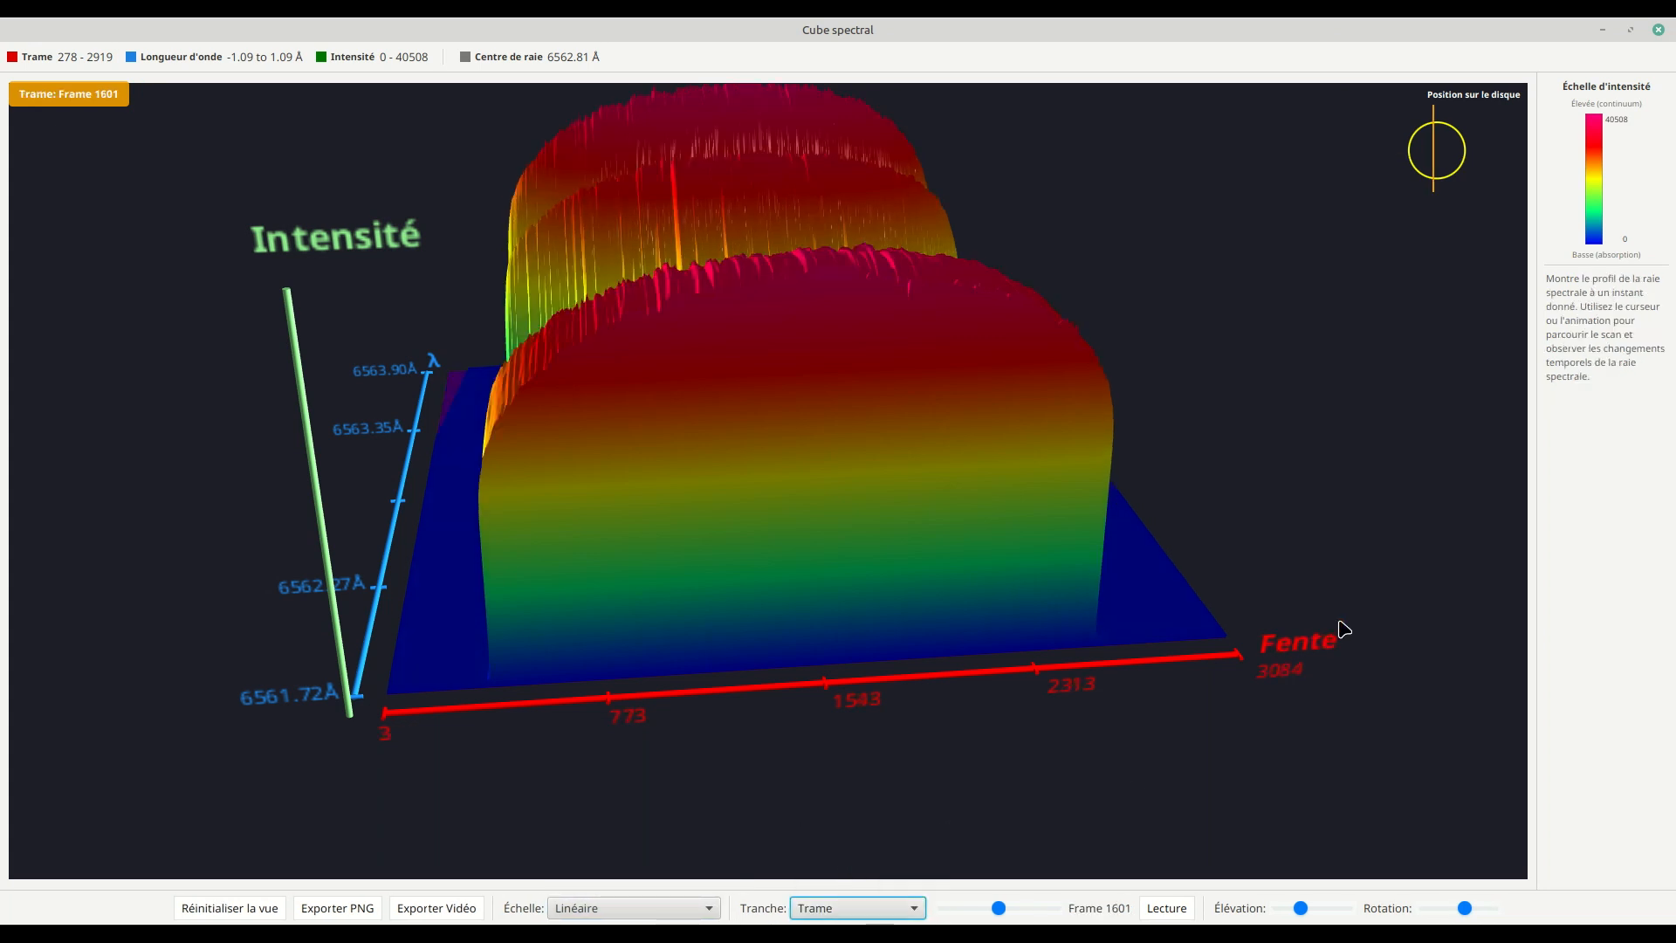
{"action": "left_click_drag", "start_coordinate": [659, 634], "coordinate": [764, 655]}
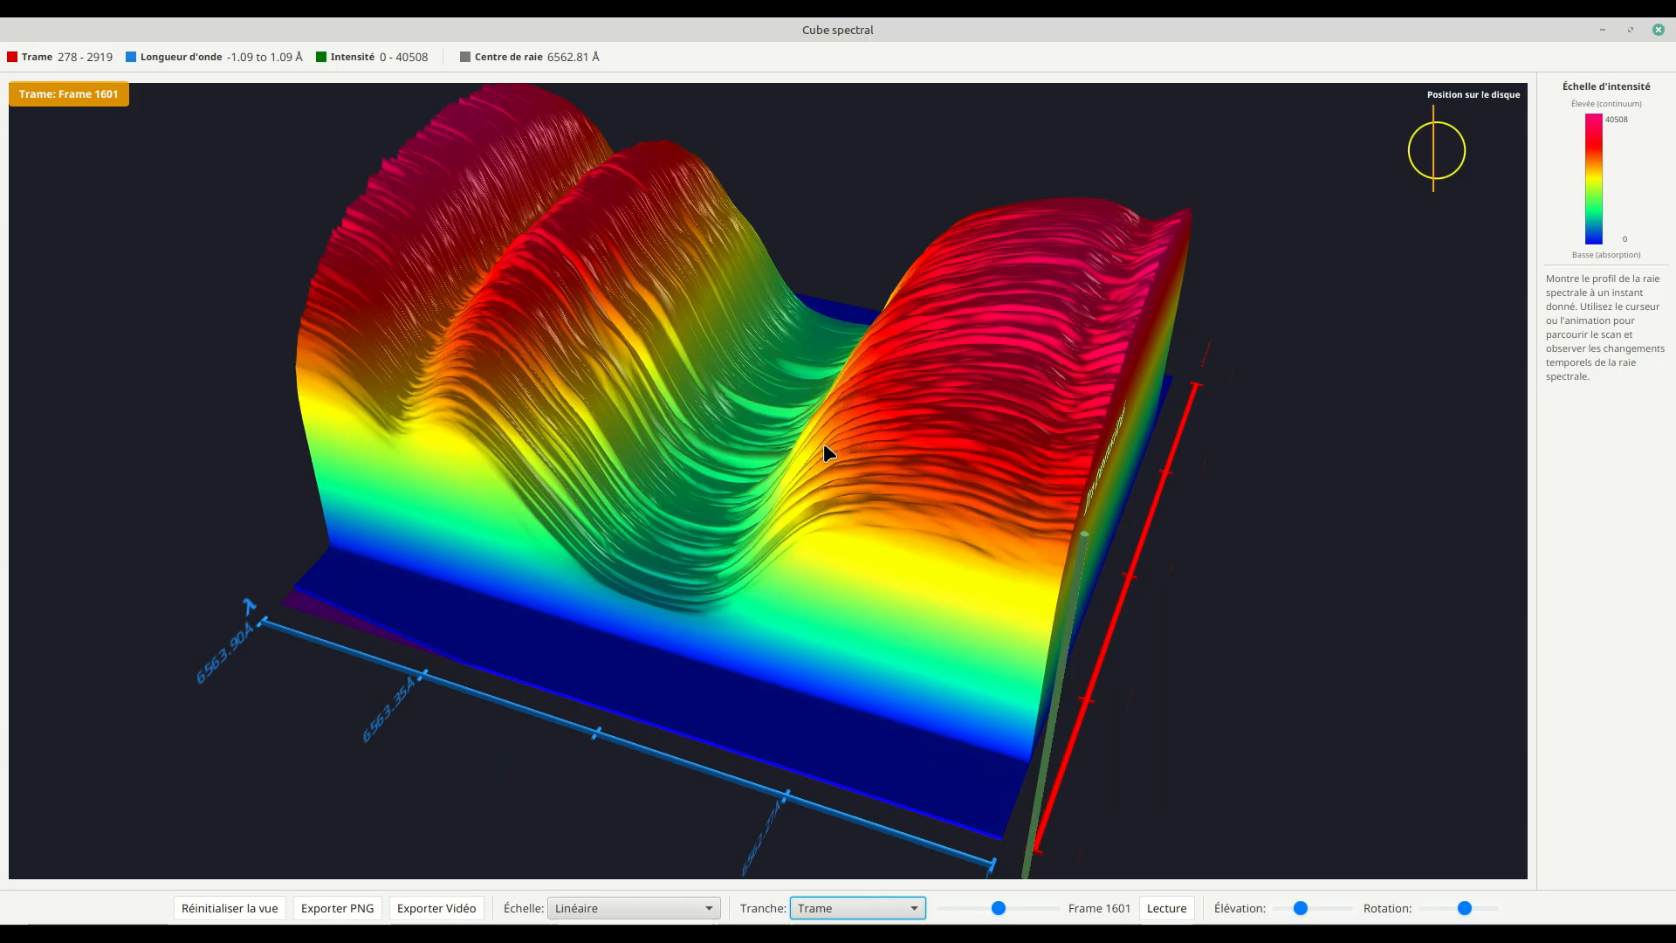
{"action": "left_click", "coordinate": [1421, 155]}
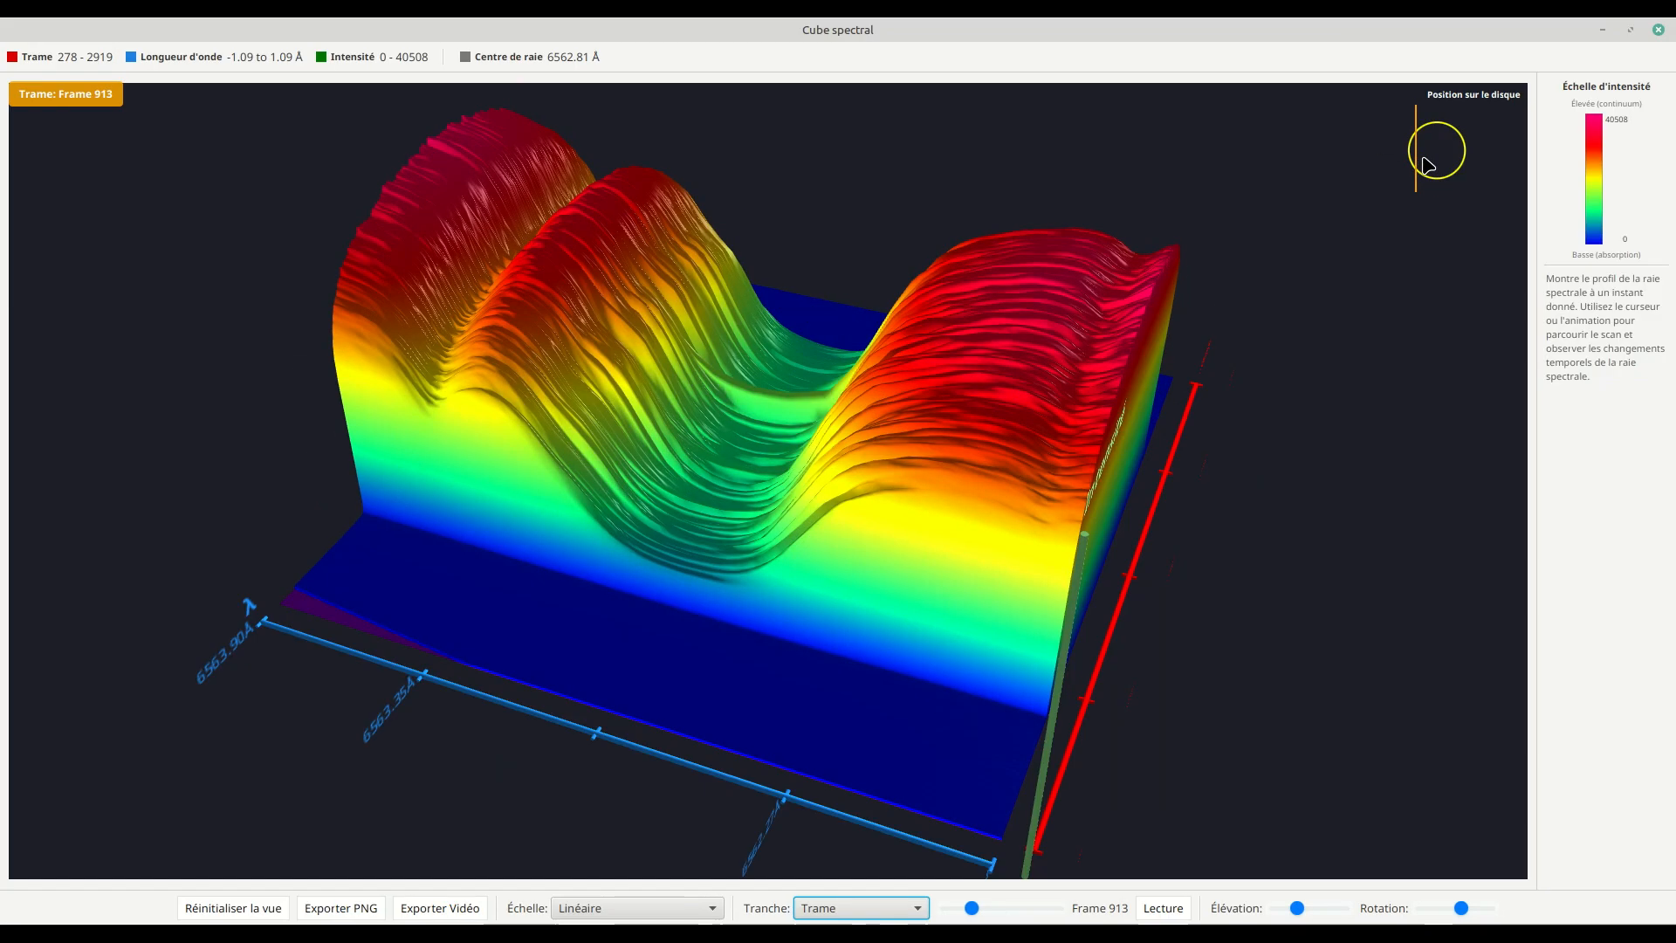
Step: Move the Trame slice to frame 2557 and back to 2076, rotating the relief to compare the line profiles
{"action": "left_click", "coordinate": [1458, 154]}
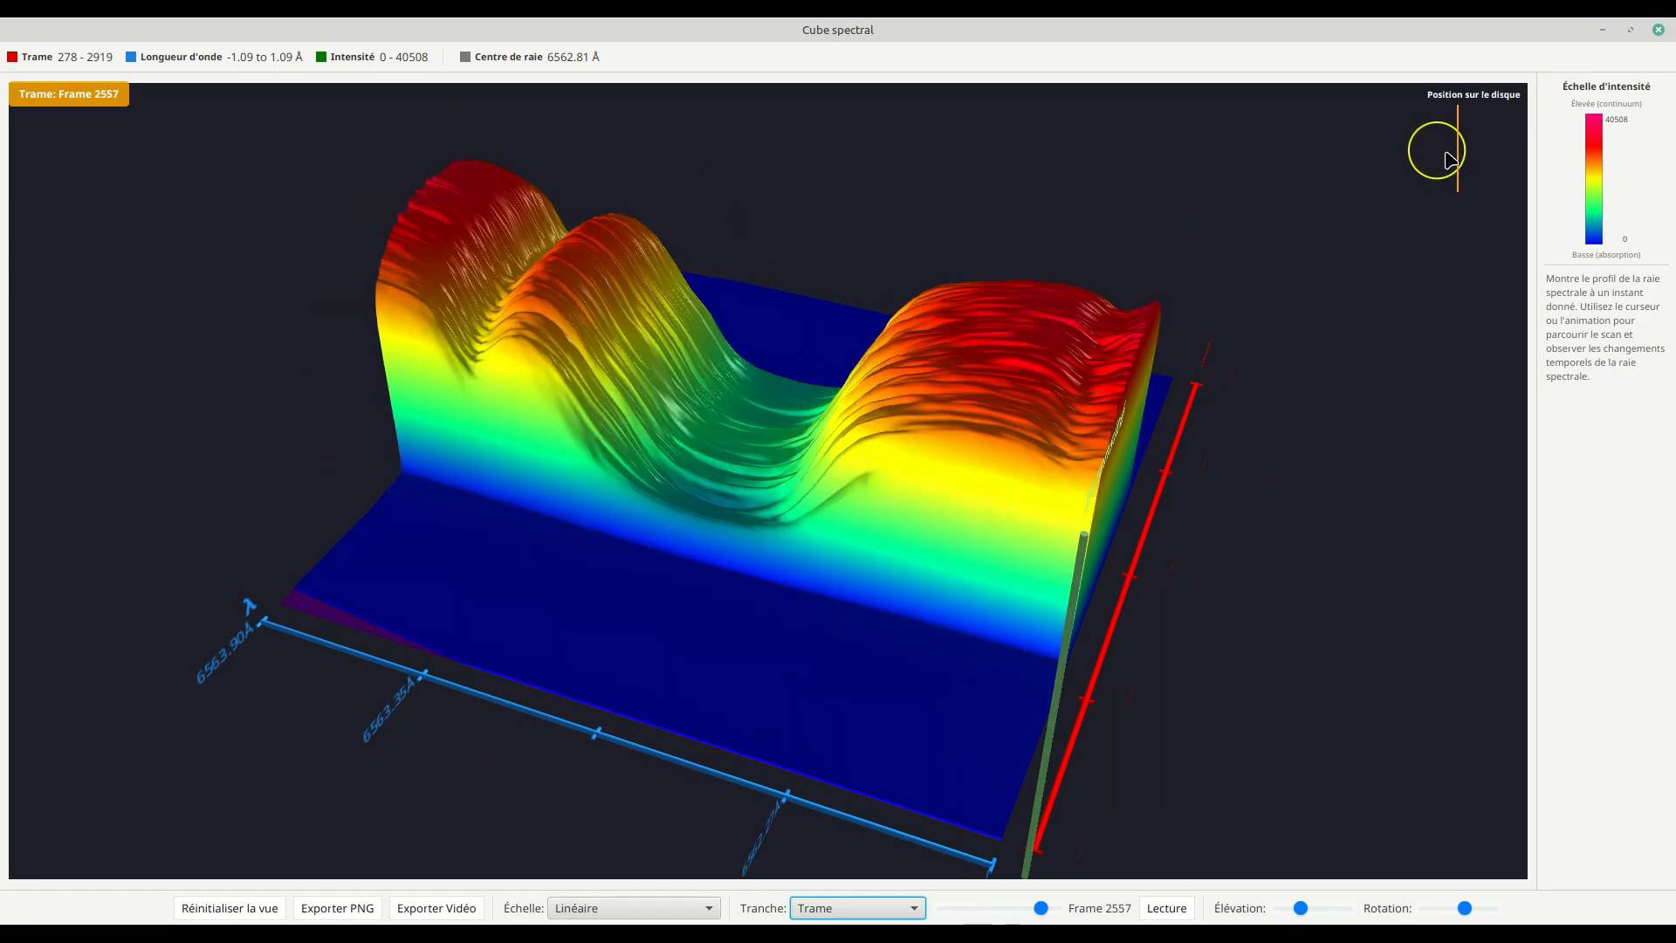
{"action": "left_click", "coordinate": [1446, 159]}
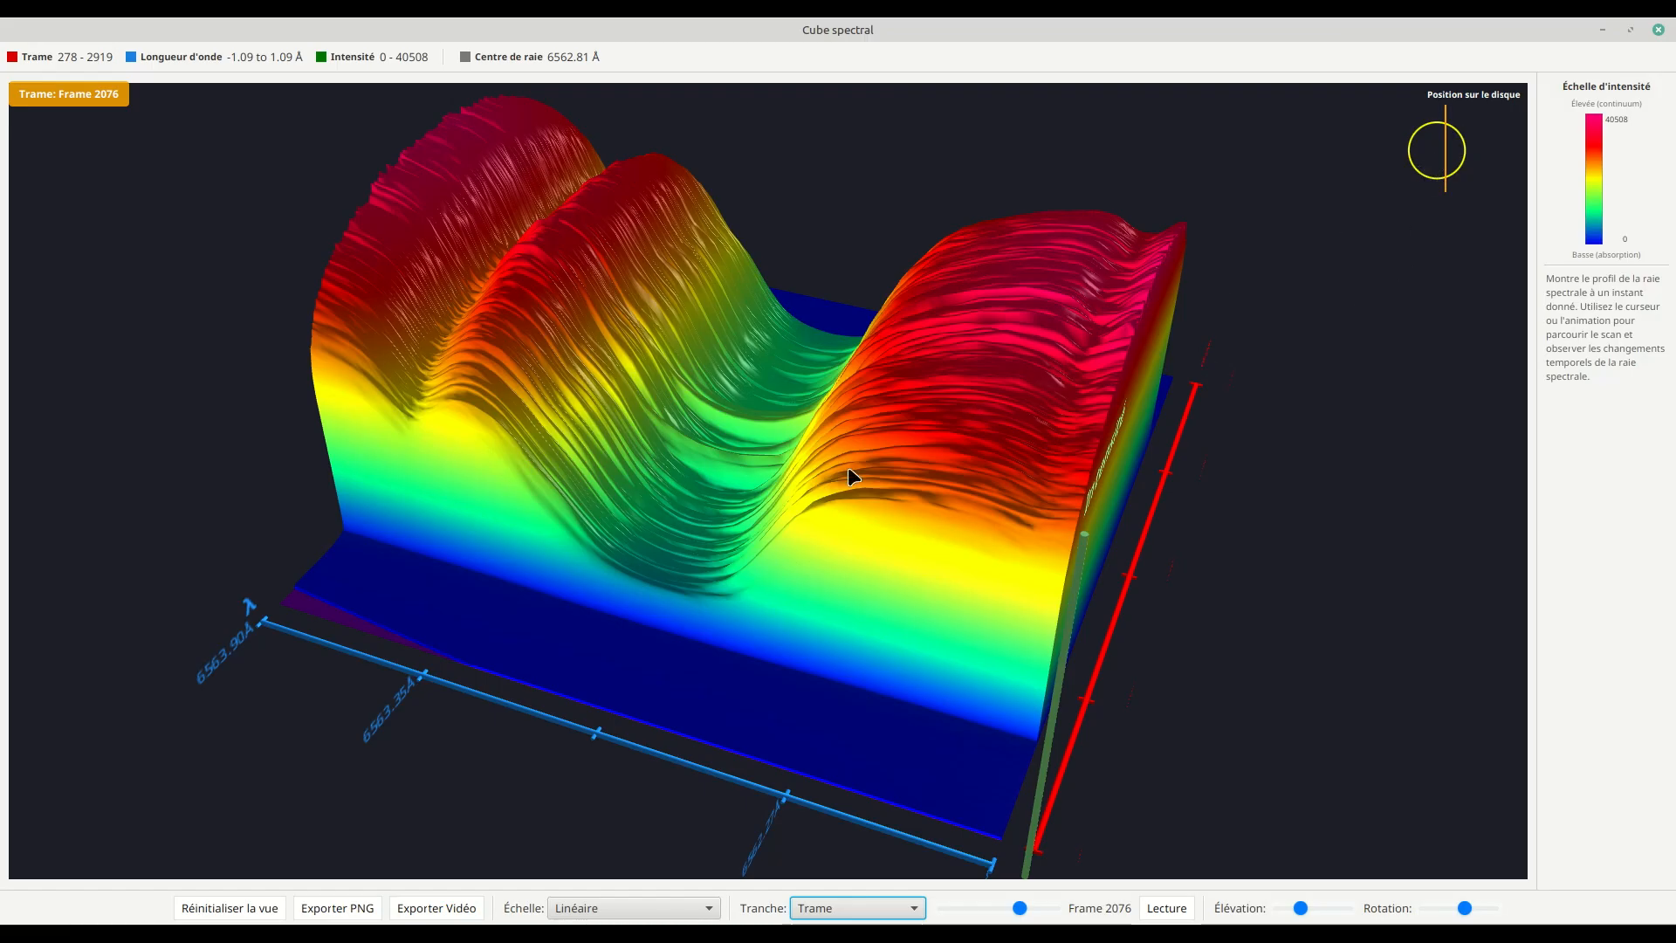
{"action": "left_click_drag", "start_coordinate": [793, 522], "coordinate": [793, 486]}
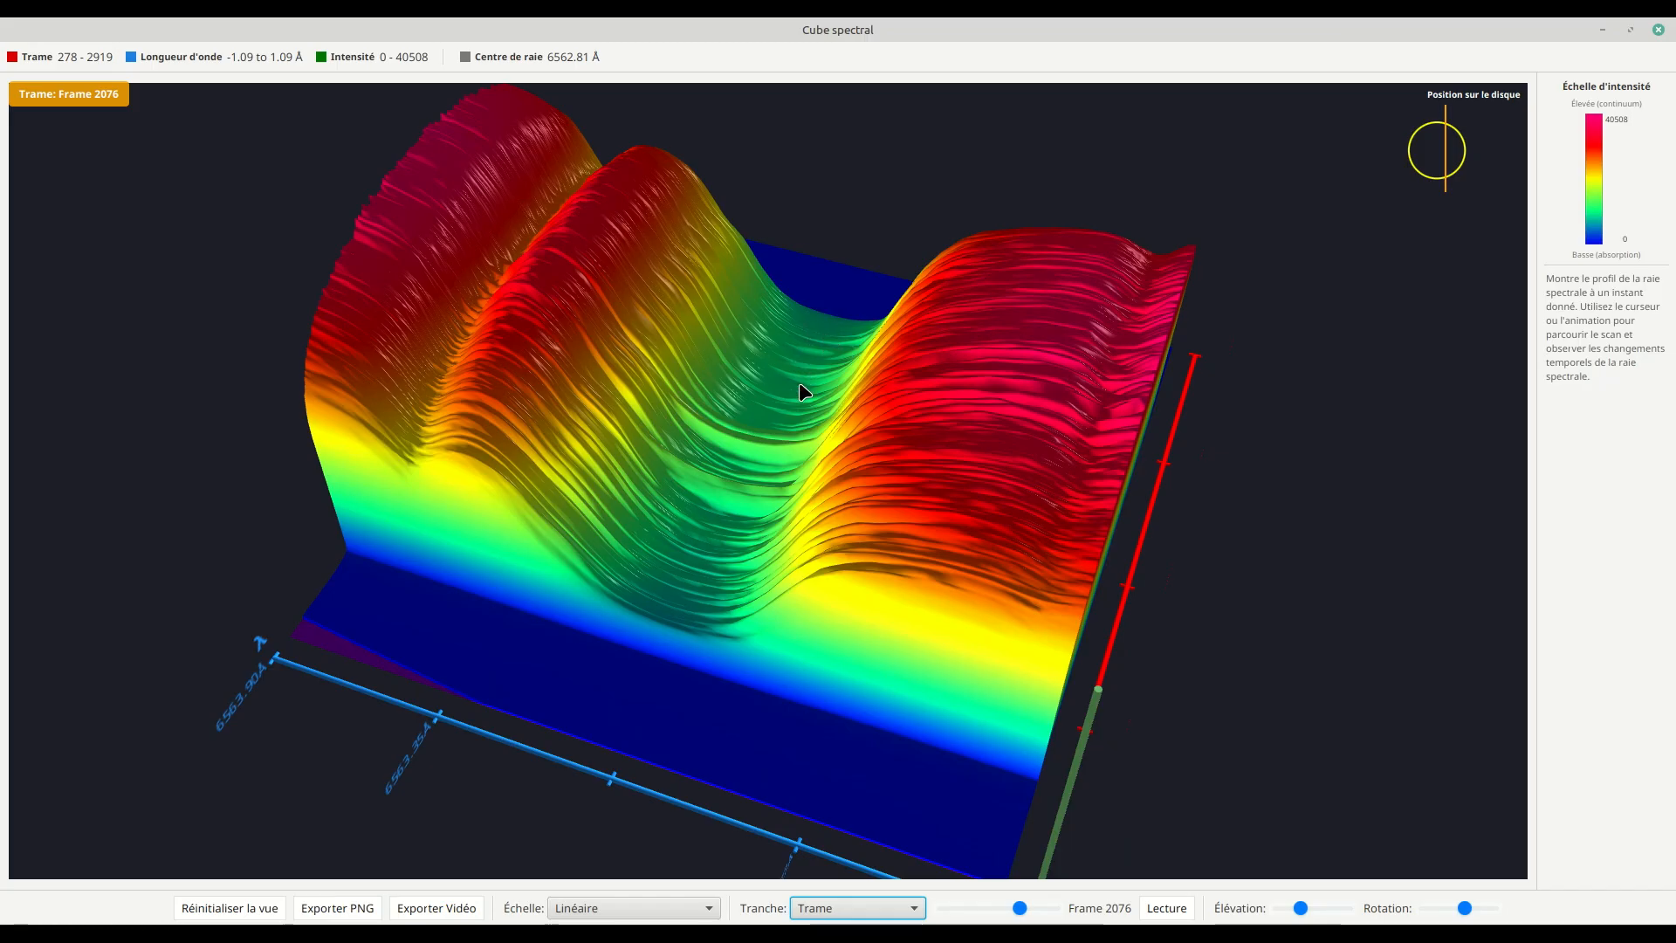
{"action": "mouse_move", "coordinate": [735, 524]}
{"action": "left_mouse_down"}
{"action": "mouse_move", "coordinate": [786, 463]}
{"action": "mouse_move", "coordinate": [737, 453]}
{"action": "mouse_move", "coordinate": [730, 519]}
{"action": "mouse_move", "coordinate": [744, 506]}
{"action": "left_mouse_up"}
Step: Compare the Linéaire and Logarithmique (base 10) intensity scales on the frame 2076 slice, ending on base 10 with the relief tilted
{"action": "left_click", "coordinate": [659, 918]}
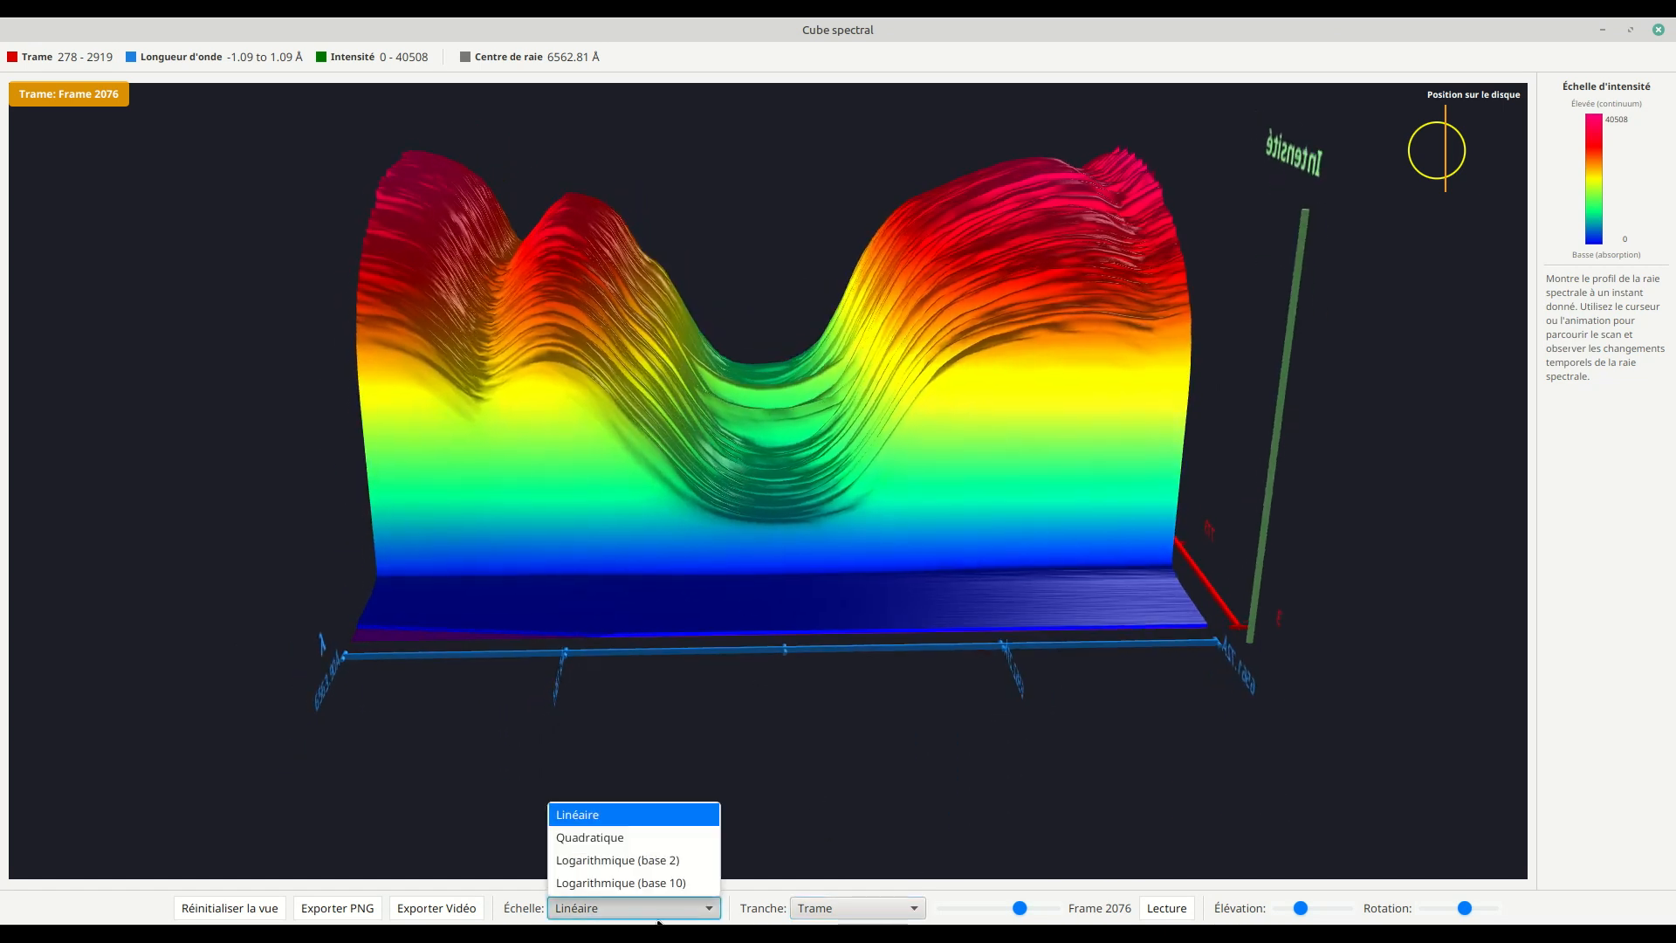
{"action": "left_click", "coordinate": [662, 887]}
{"action": "left_click", "coordinate": [646, 899]}
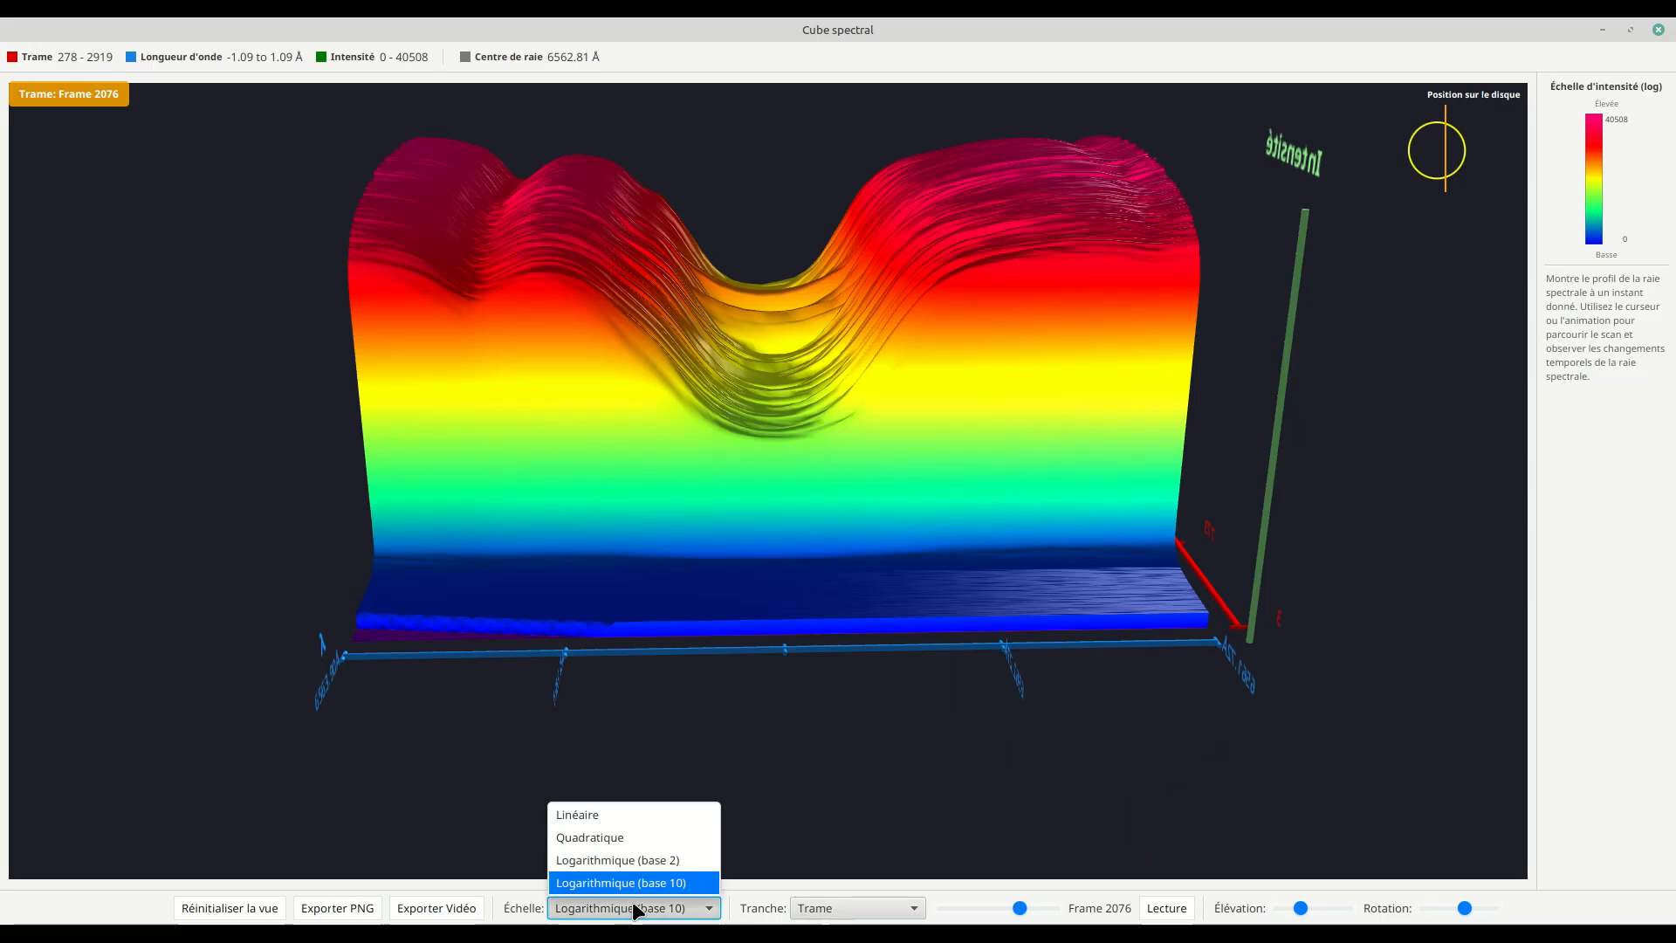
{"action": "left_click", "coordinate": [658, 814]}
{"action": "mouse_move", "coordinate": [808, 478]}
{"action": "left_mouse_down"}
{"action": "mouse_move", "coordinate": [782, 533]}
{"action": "mouse_move", "coordinate": [811, 485]}
{"action": "left_mouse_up"}
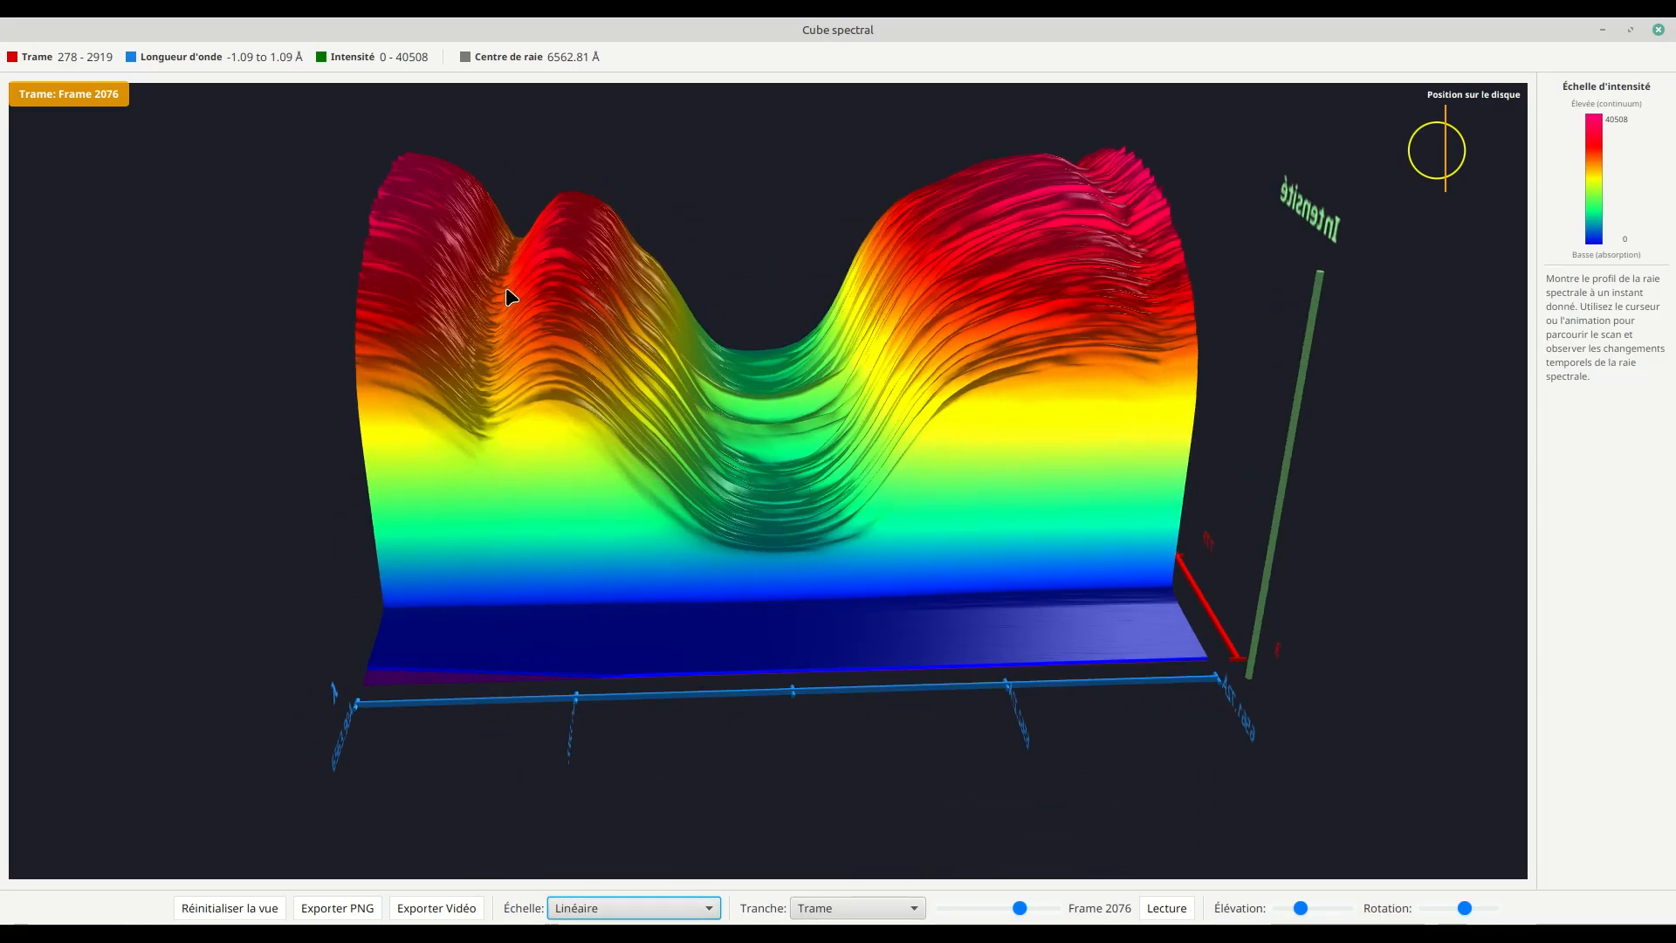
{"action": "left_click", "coordinate": [617, 909]}
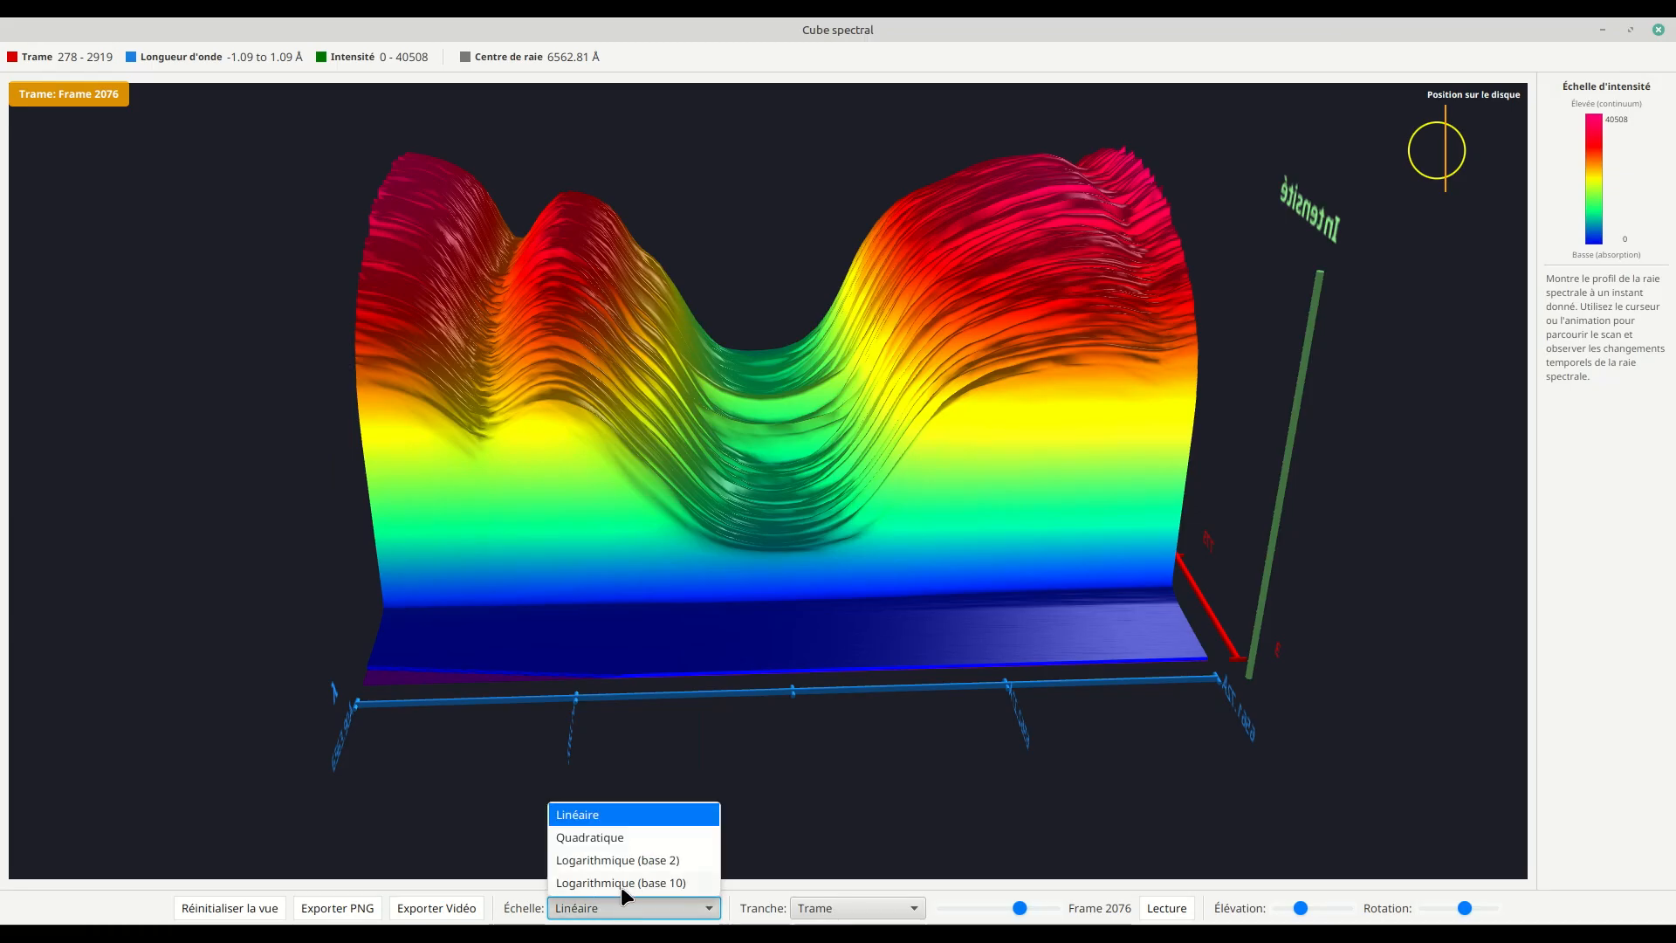
{"action": "left_click", "coordinate": [623, 883]}
{"action": "left_click_drag", "start_coordinate": [561, 573], "coordinate": [686, 458]}
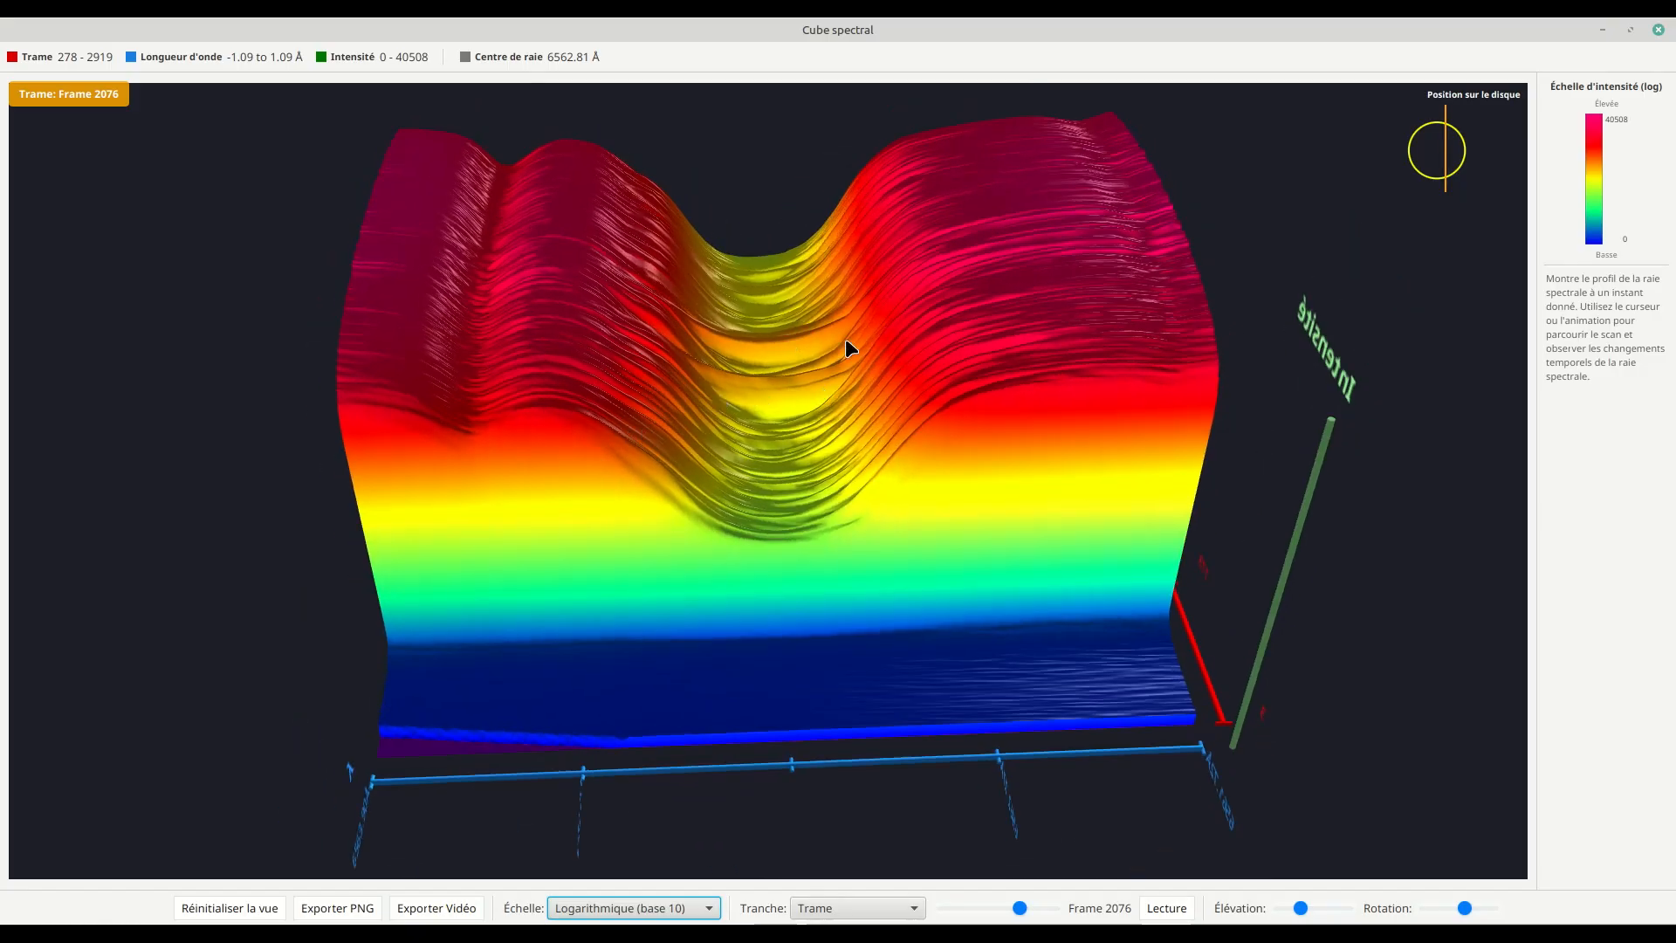
Step: Try the Logarithmique (base 2) and Quadratique intensity scales on the slice and return the scale to Linéaire
{"action": "left_click", "coordinate": [666, 908]}
{"action": "left_click", "coordinate": [668, 864]}
{"action": "left_click", "coordinate": [672, 906]}
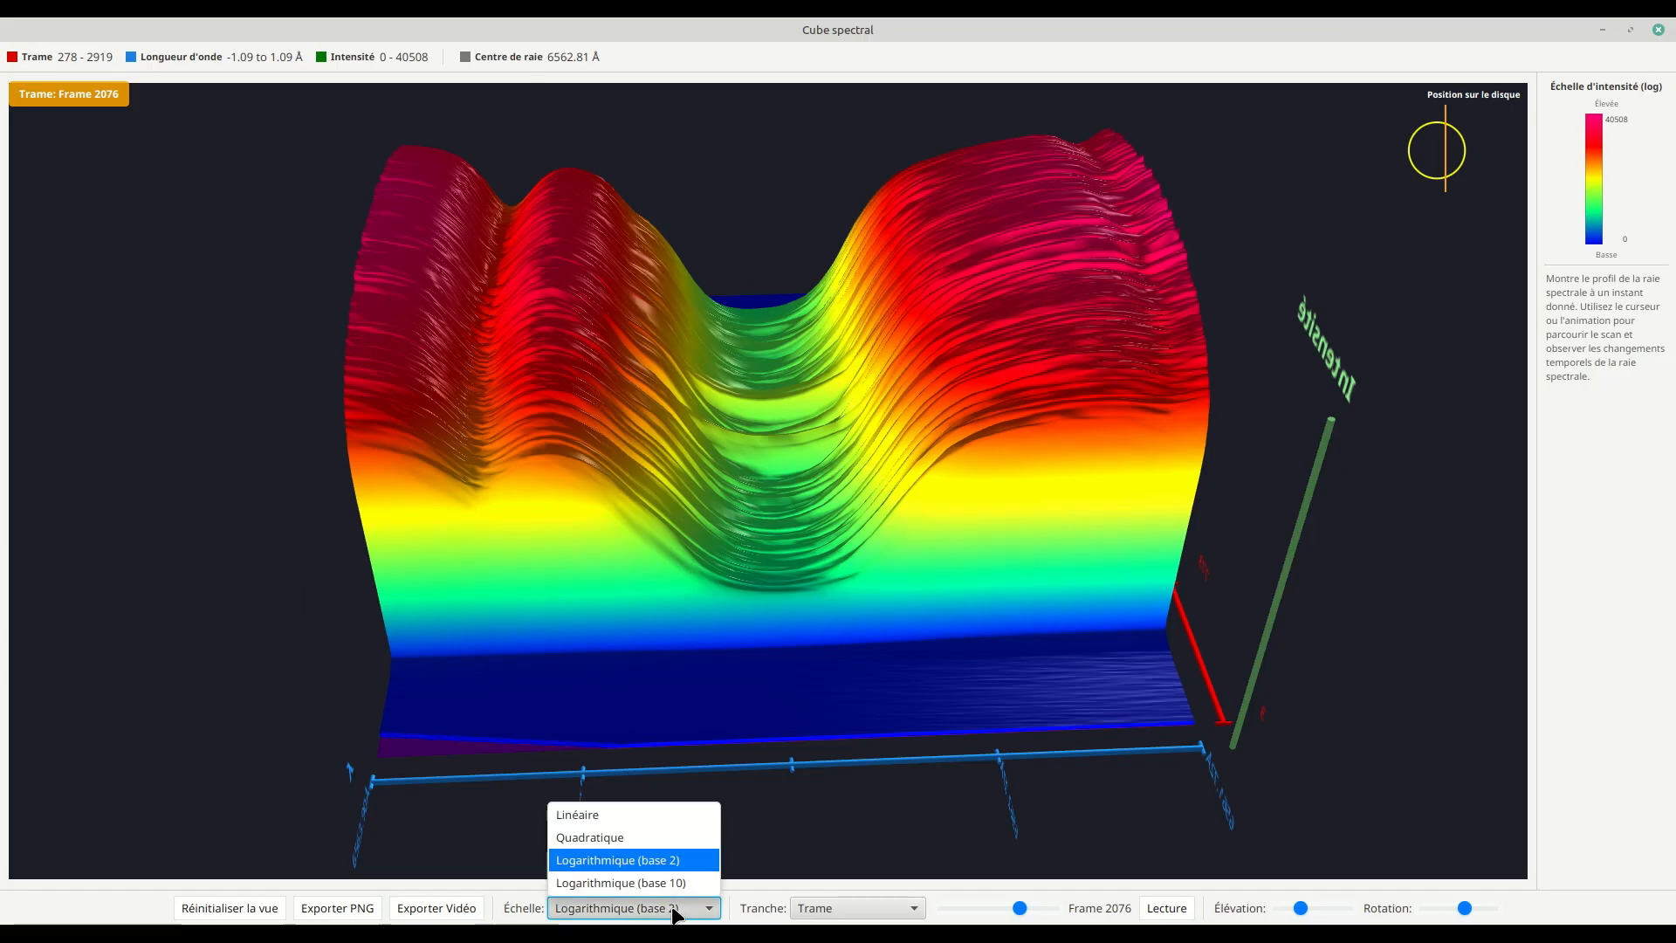
{"action": "left_click", "coordinate": [667, 840]}
{"action": "left_click_drag", "start_coordinate": [656, 681], "coordinate": [640, 715]}
{"action": "left_click", "coordinate": [606, 912]}
{"action": "left_click", "coordinate": [589, 709]}
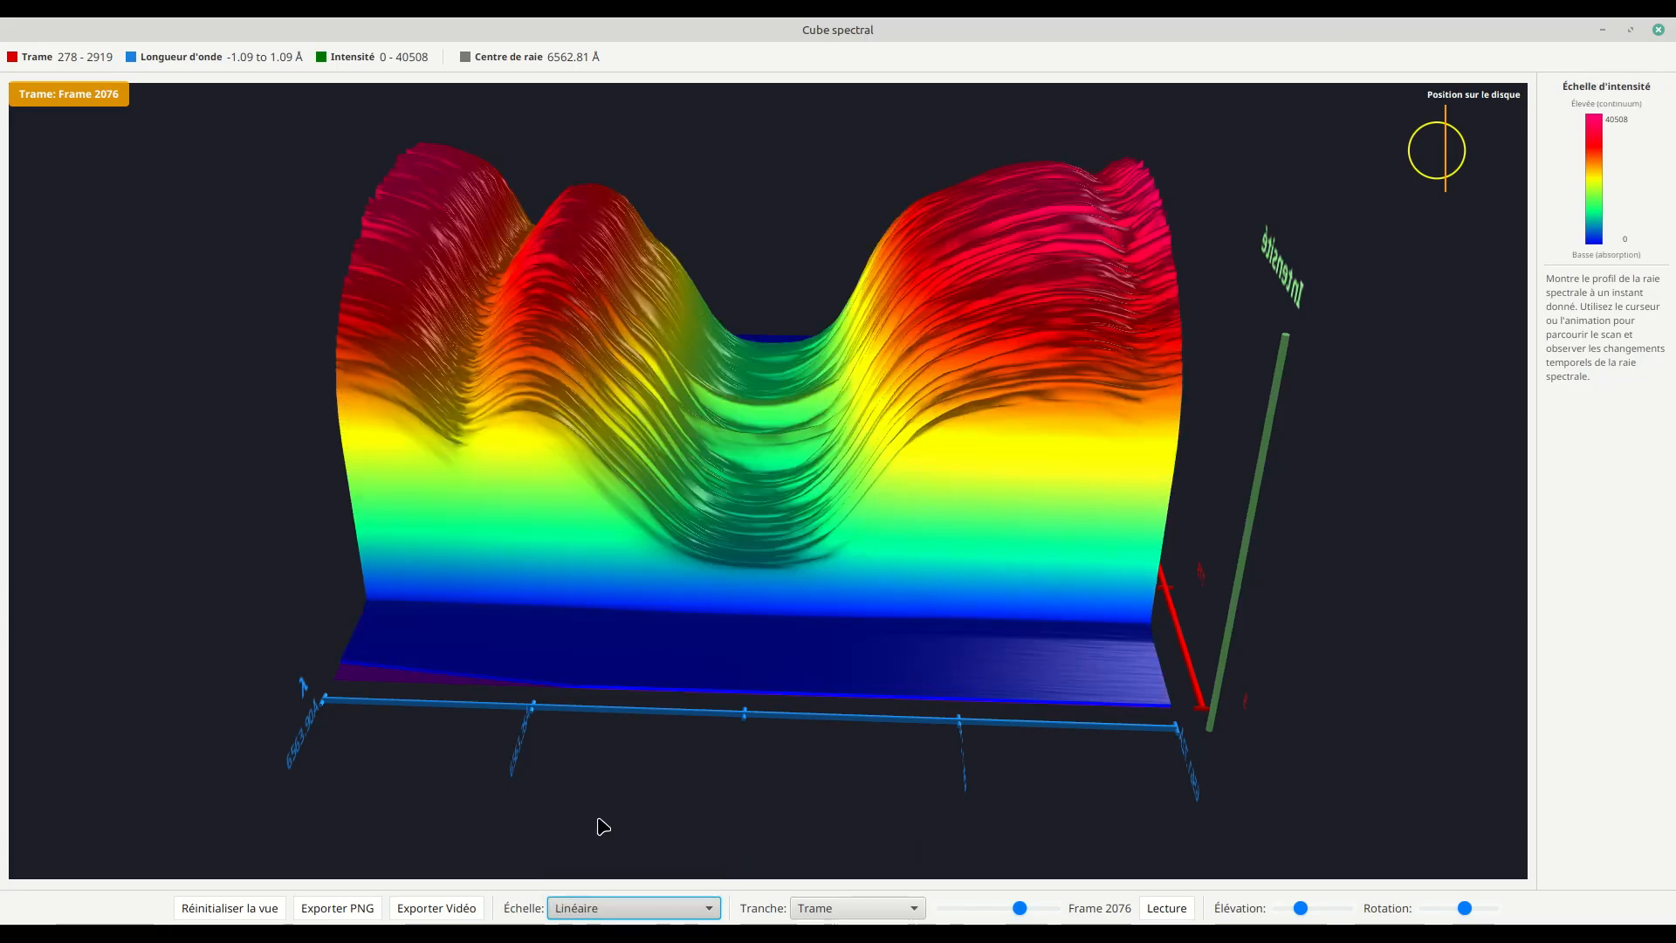
Step: Examine the Trame slice at frames 1632 and 1497 from the side, and close the spectral cube view
{"action": "left_click_drag", "start_coordinate": [790, 710], "coordinate": [724, 714]}
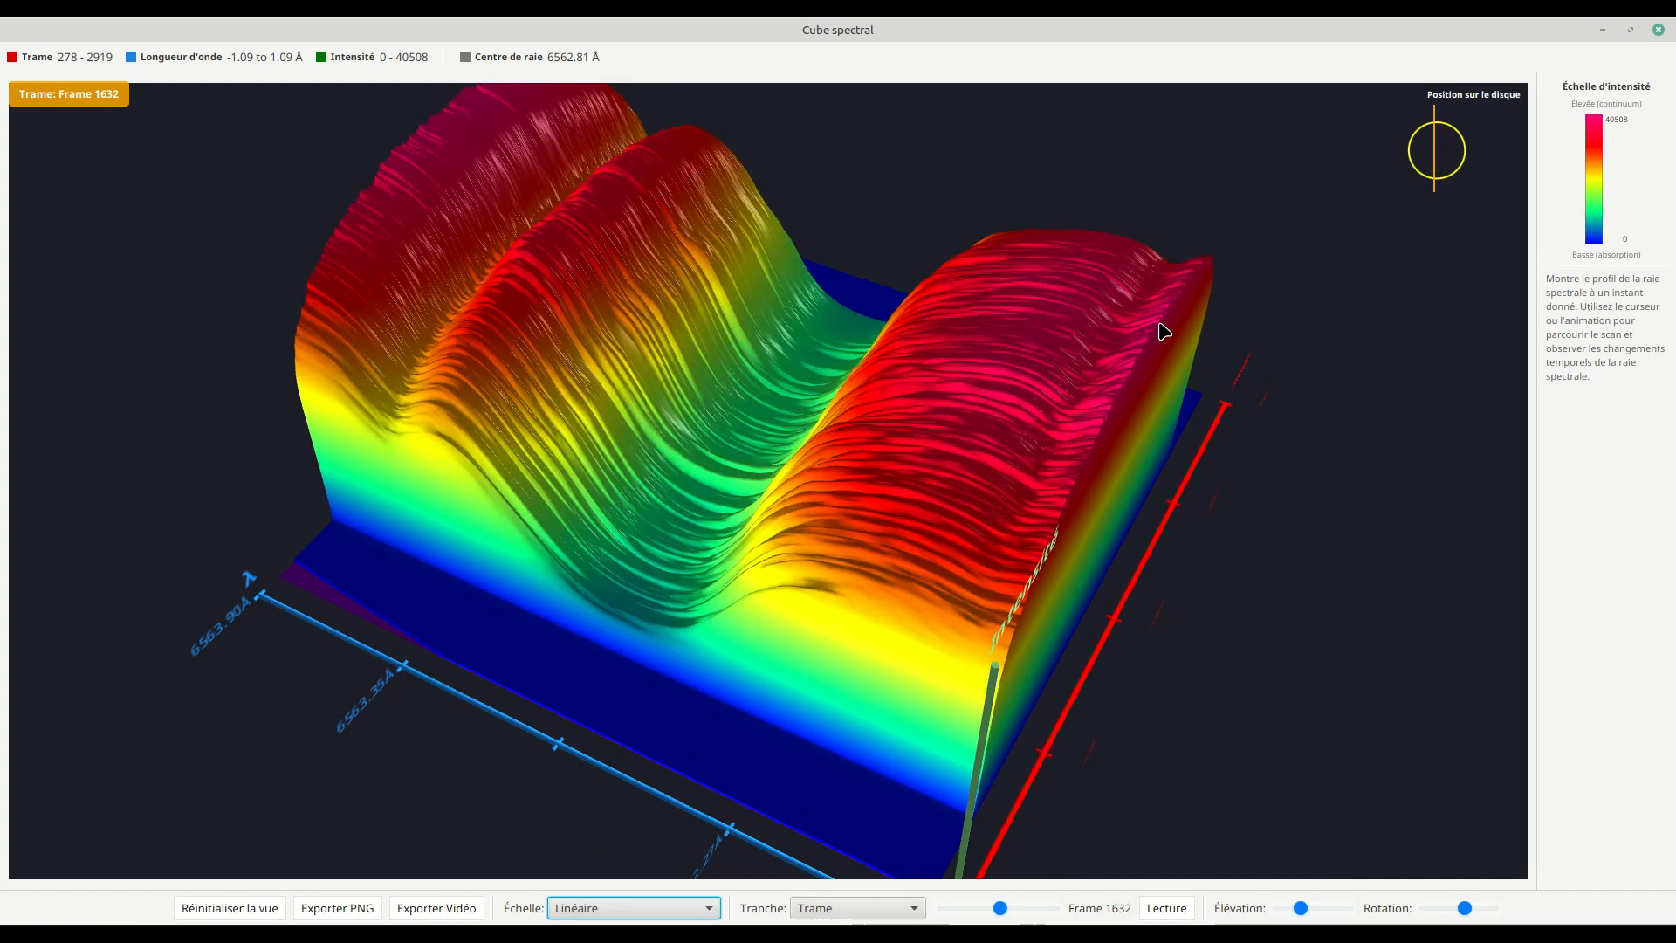
{"action": "left_click", "coordinate": [1432, 161]}
{"action": "left_click_drag", "start_coordinate": [1107, 453], "coordinate": [1126, 440]}
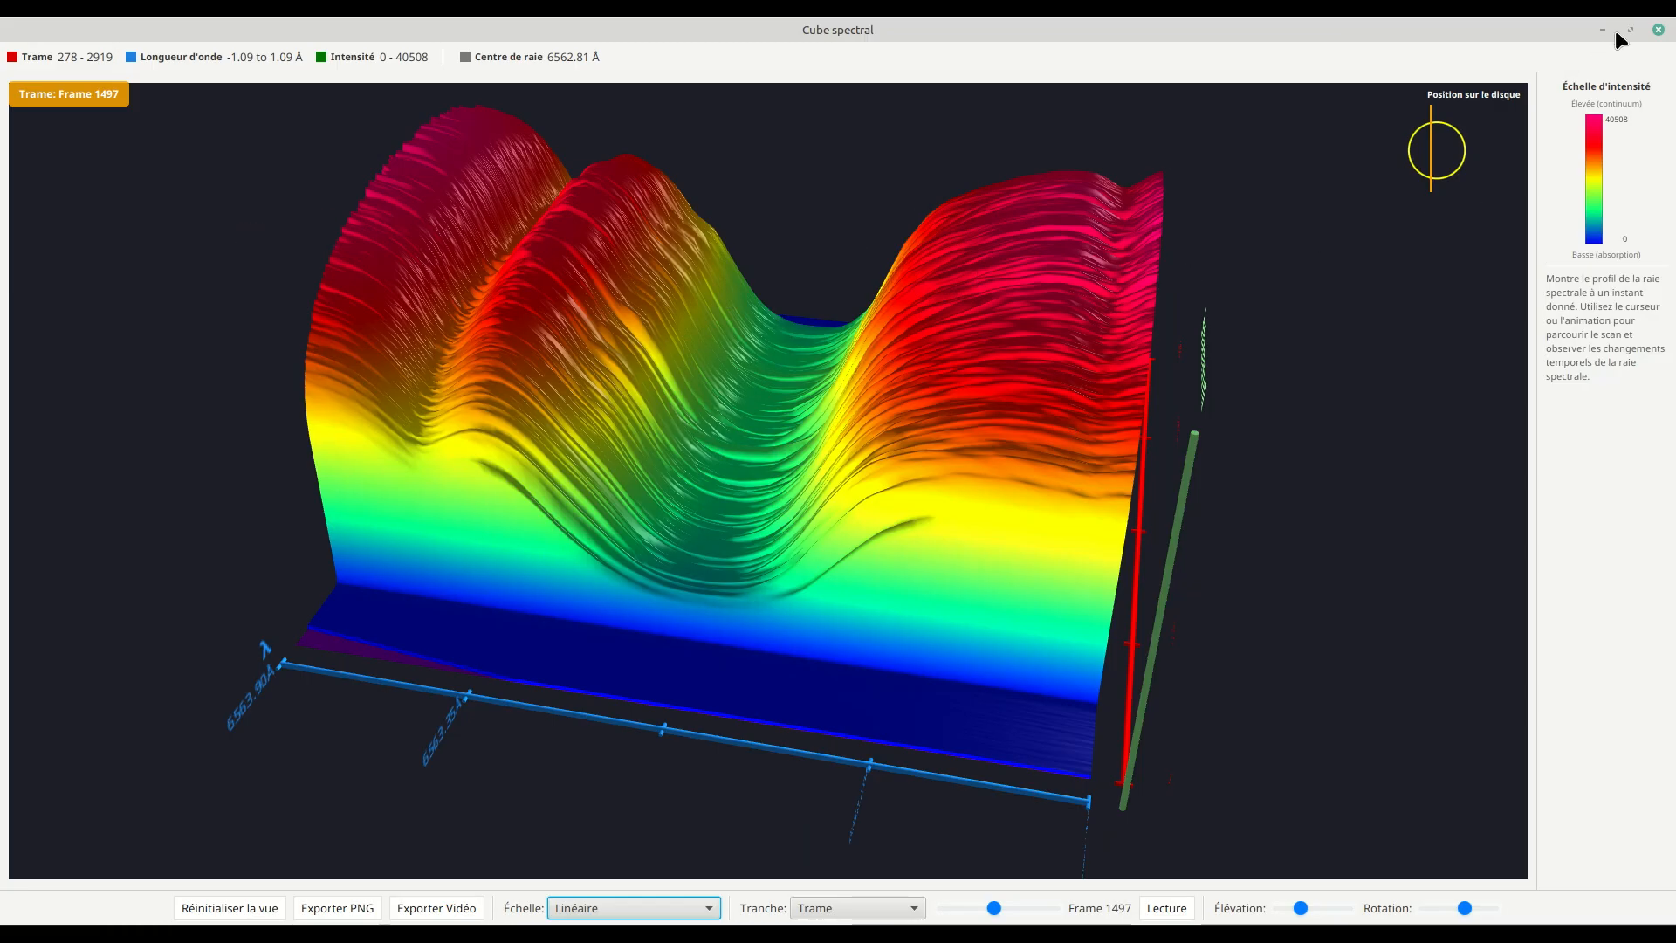
{"action": "left_click", "coordinate": [1658, 29]}
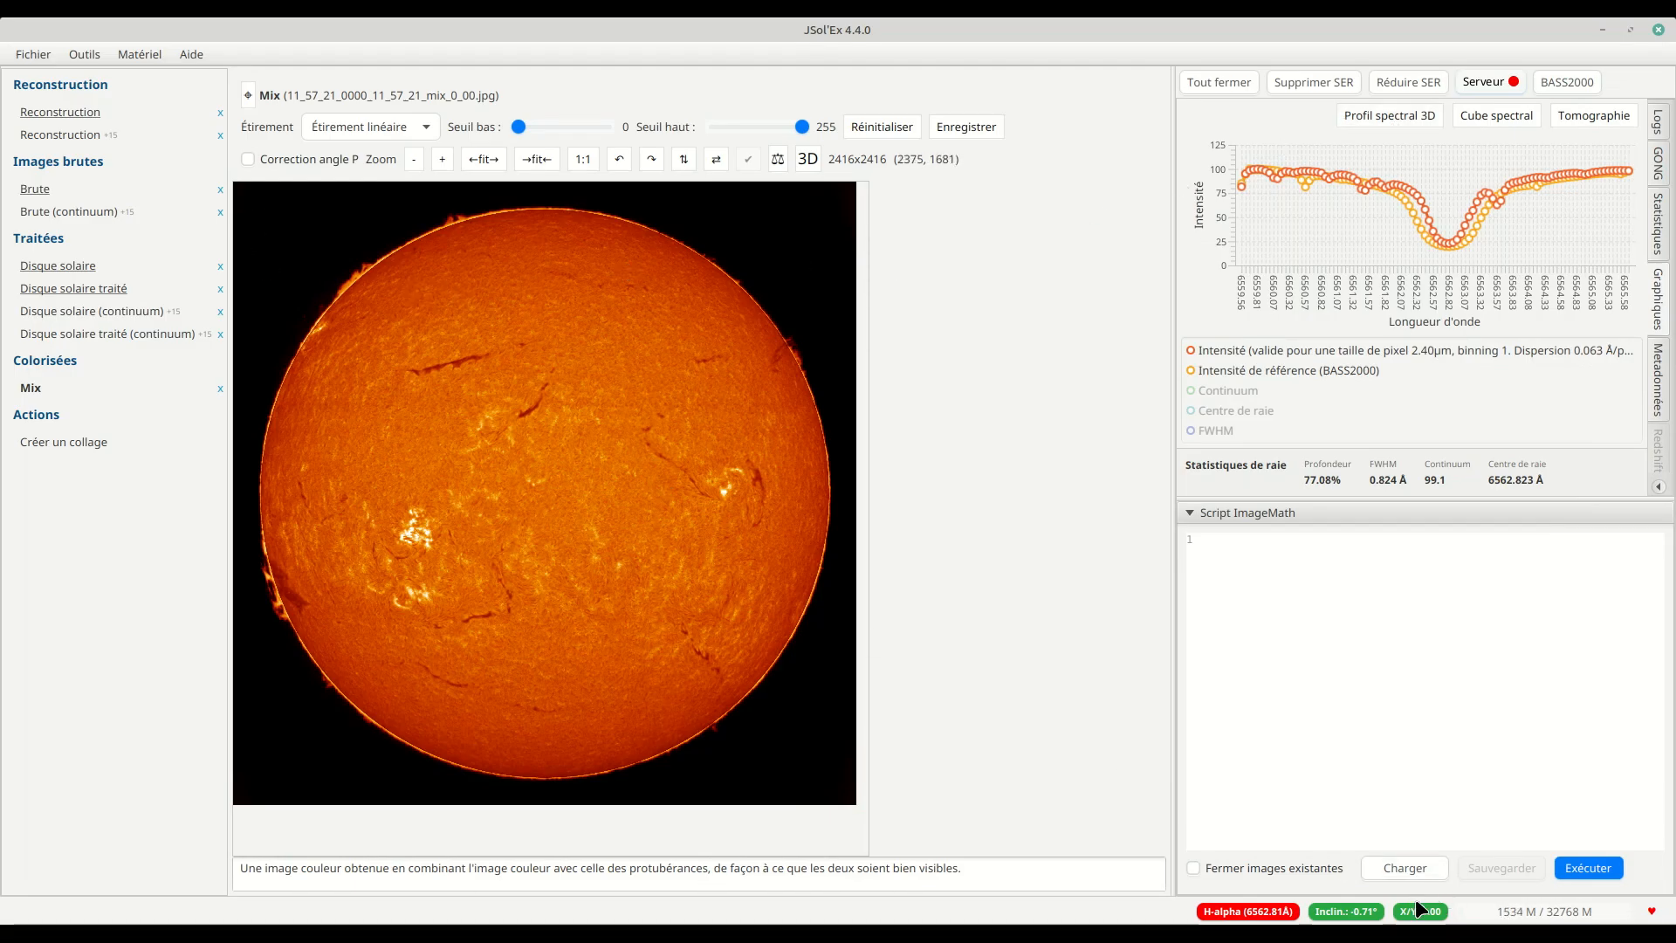
Step: Regenerate the spectral cube at wavelength resolution 96 and spatial resolution 512, and examine its 6562.80 Å slice from above and at an angle
{"action": "left_click", "coordinate": [1488, 124]}
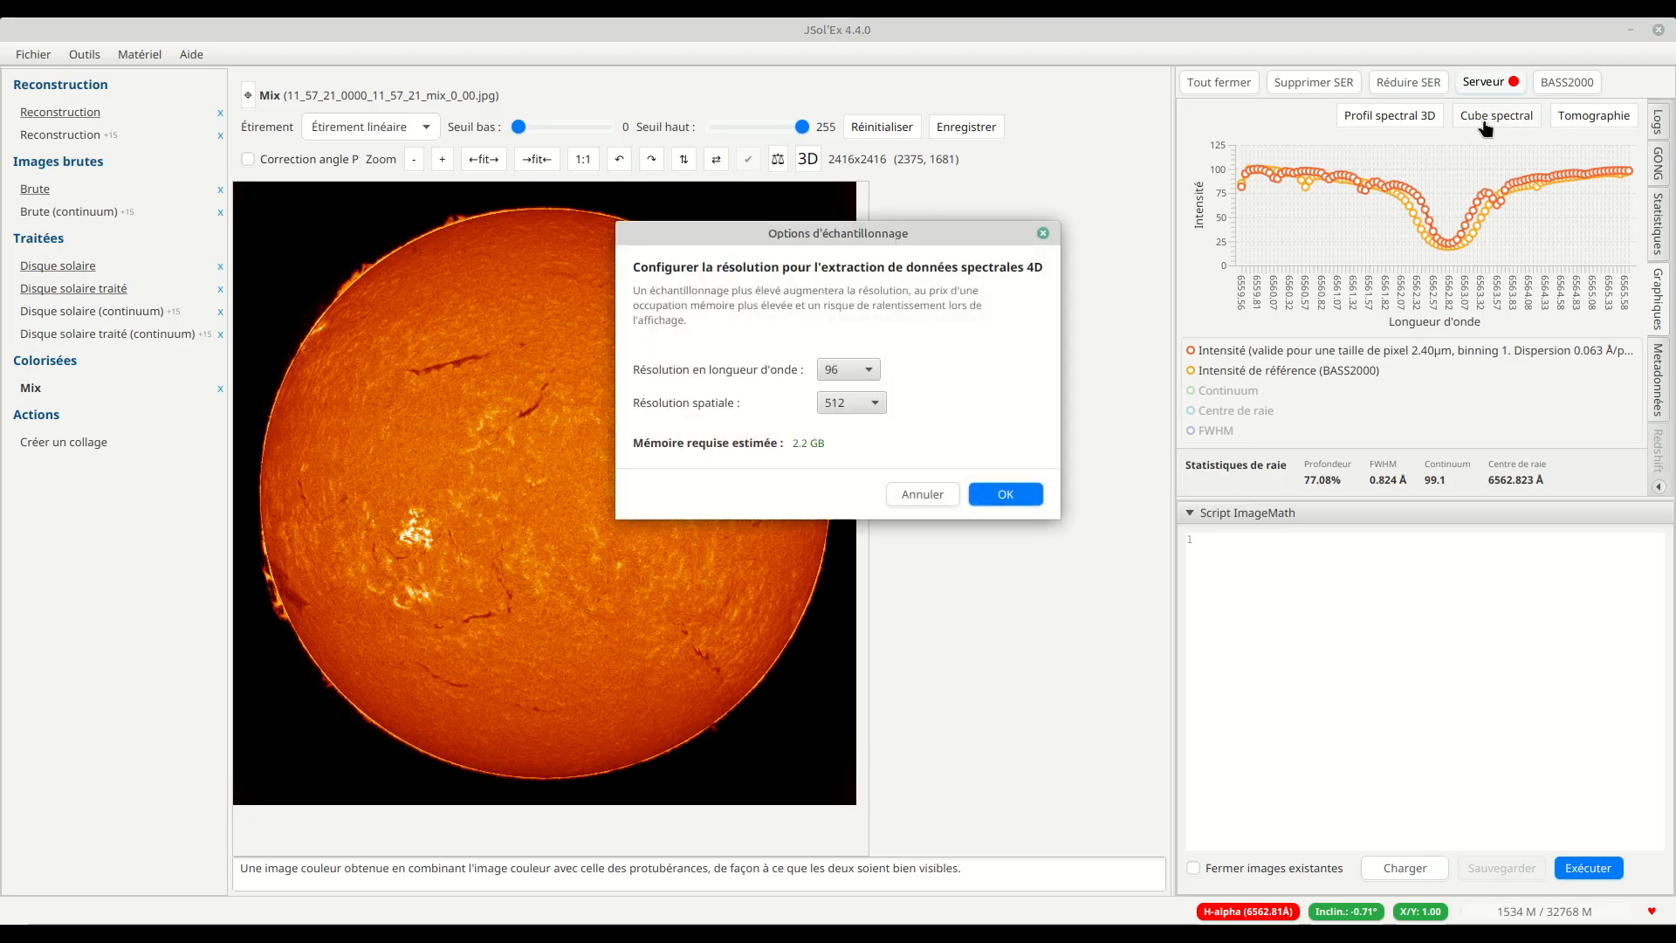
{"action": "left_click", "coordinate": [1004, 496]}
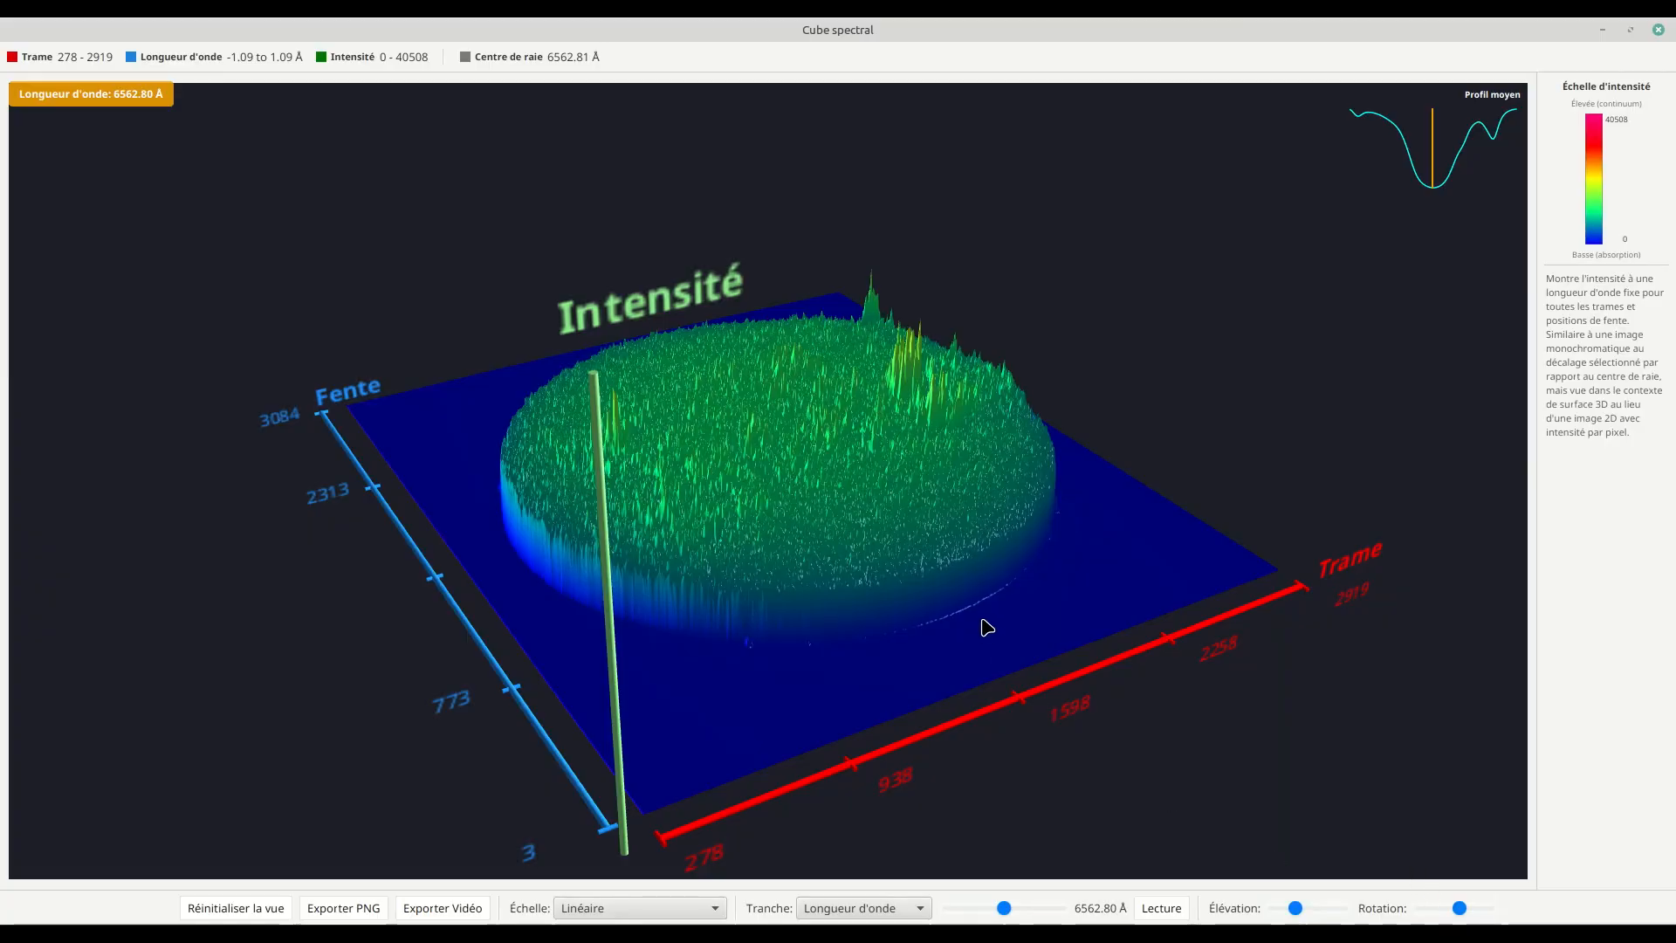
{"action": "mouse_move", "coordinate": [983, 619]}
{"action": "left_mouse_down"}
{"action": "mouse_move", "coordinate": [935, 697]}
{"action": "mouse_move", "coordinate": [984, 639]}
{"action": "left_mouse_up"}
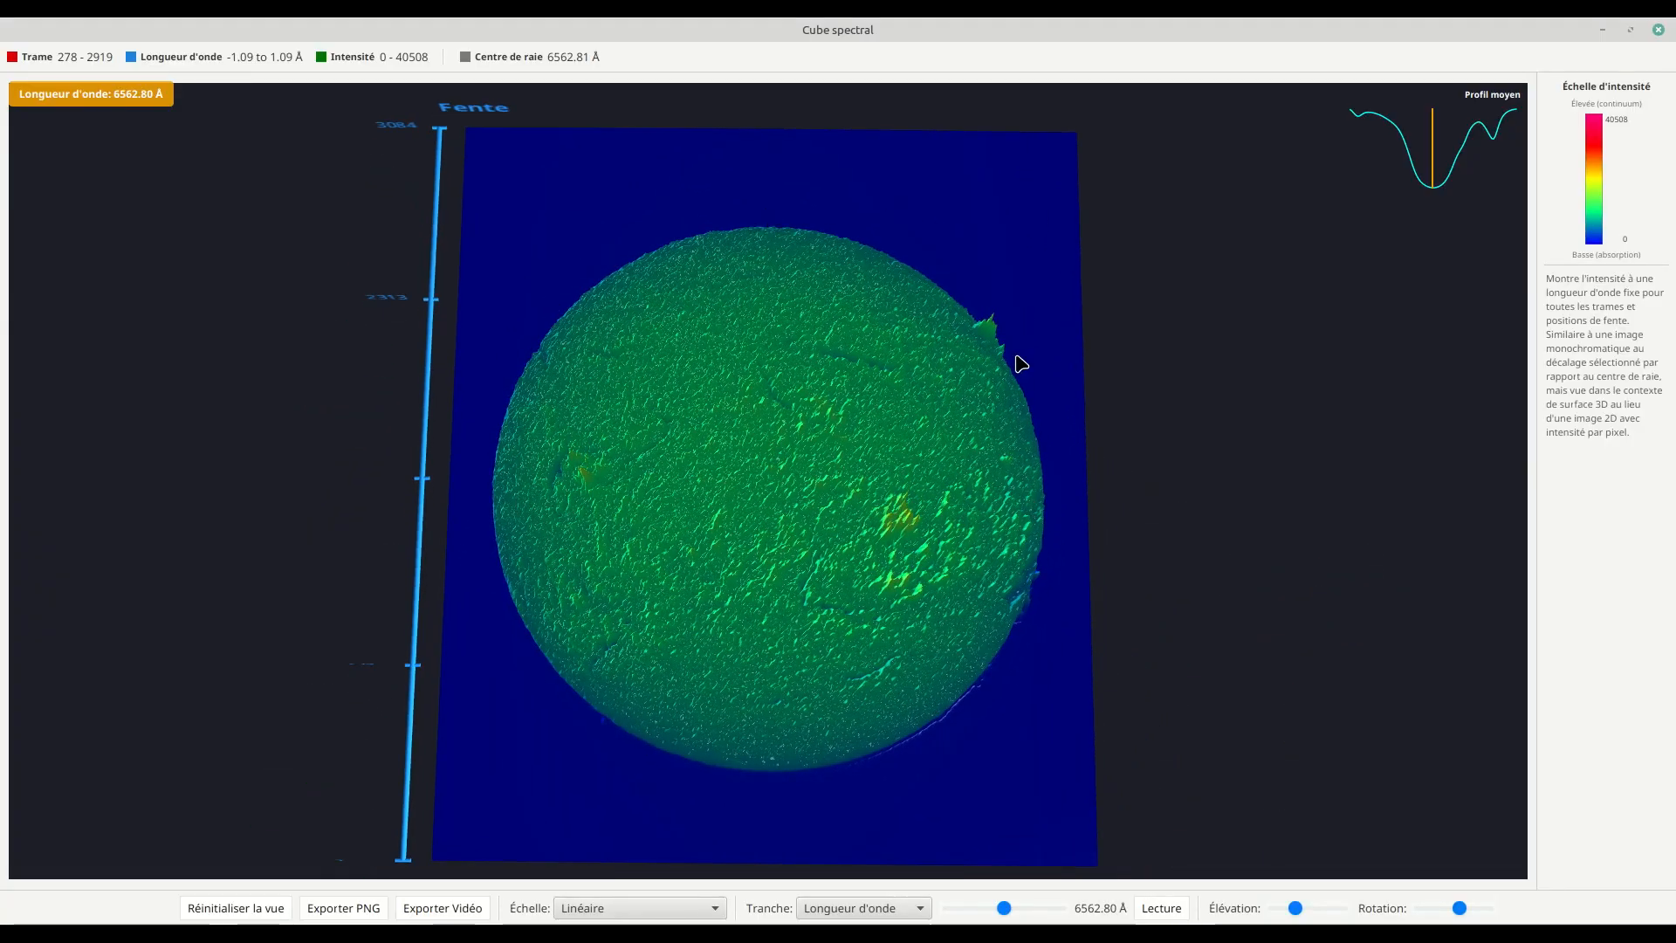
{"action": "mouse_move", "coordinate": [774, 318]}
{"action": "left_mouse_down"}
{"action": "mouse_move", "coordinate": [771, 382]}
{"action": "mouse_move", "coordinate": [759, 348]}
{"action": "left_mouse_up"}
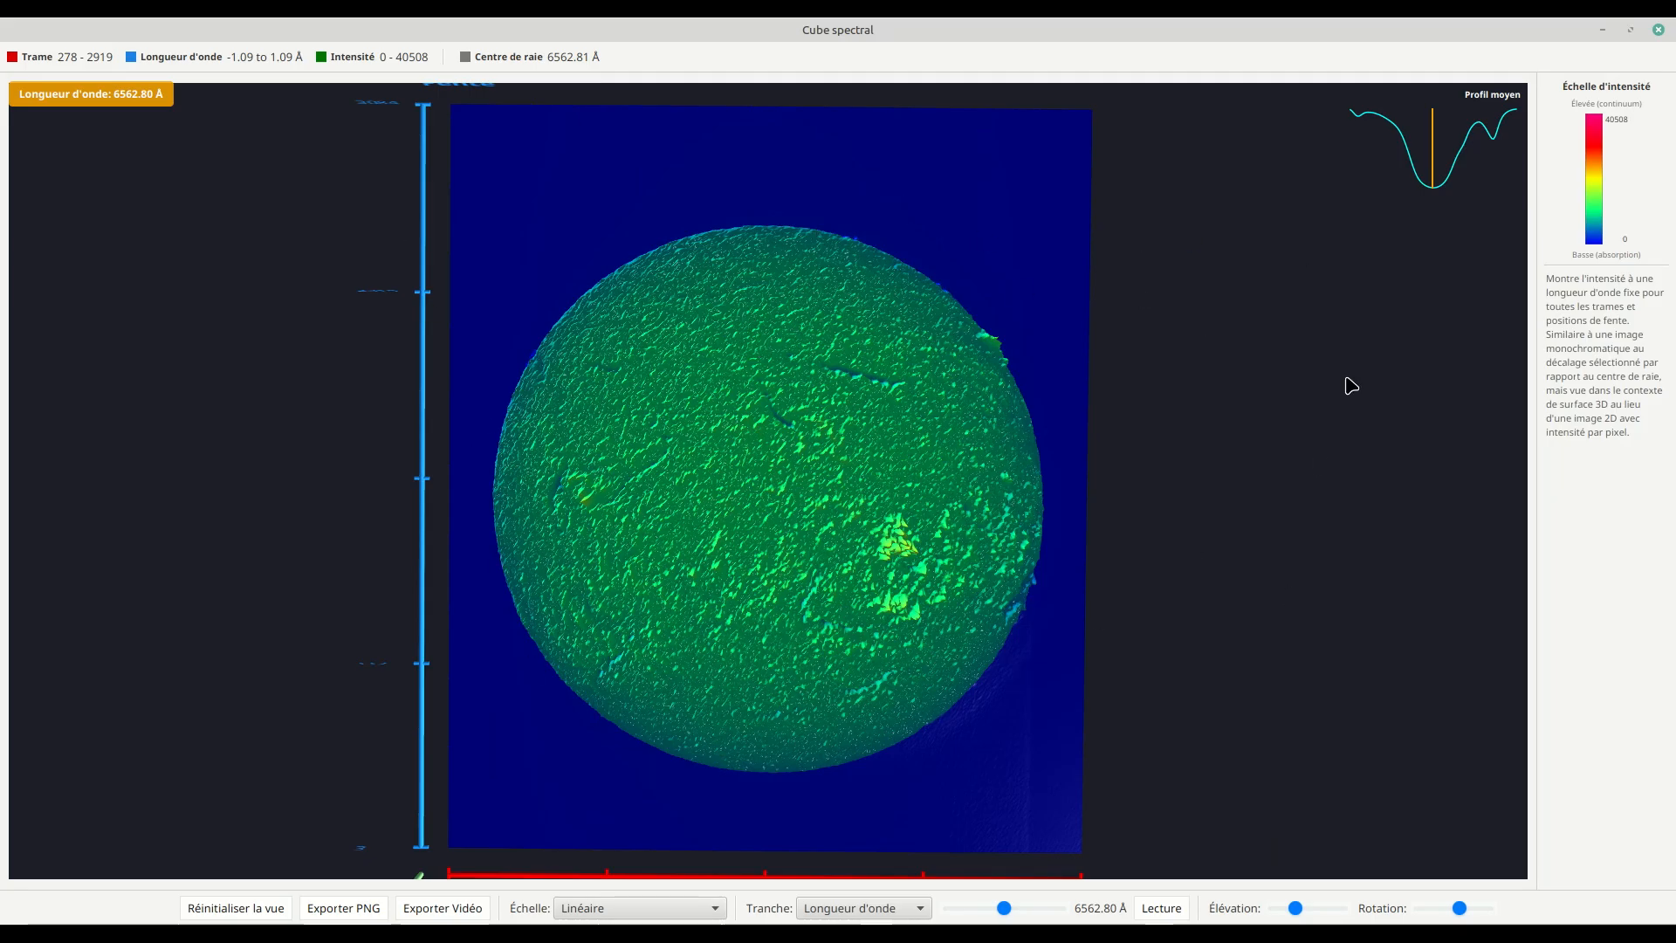
{"action": "left_click_drag", "start_coordinate": [853, 625], "coordinate": [850, 522]}
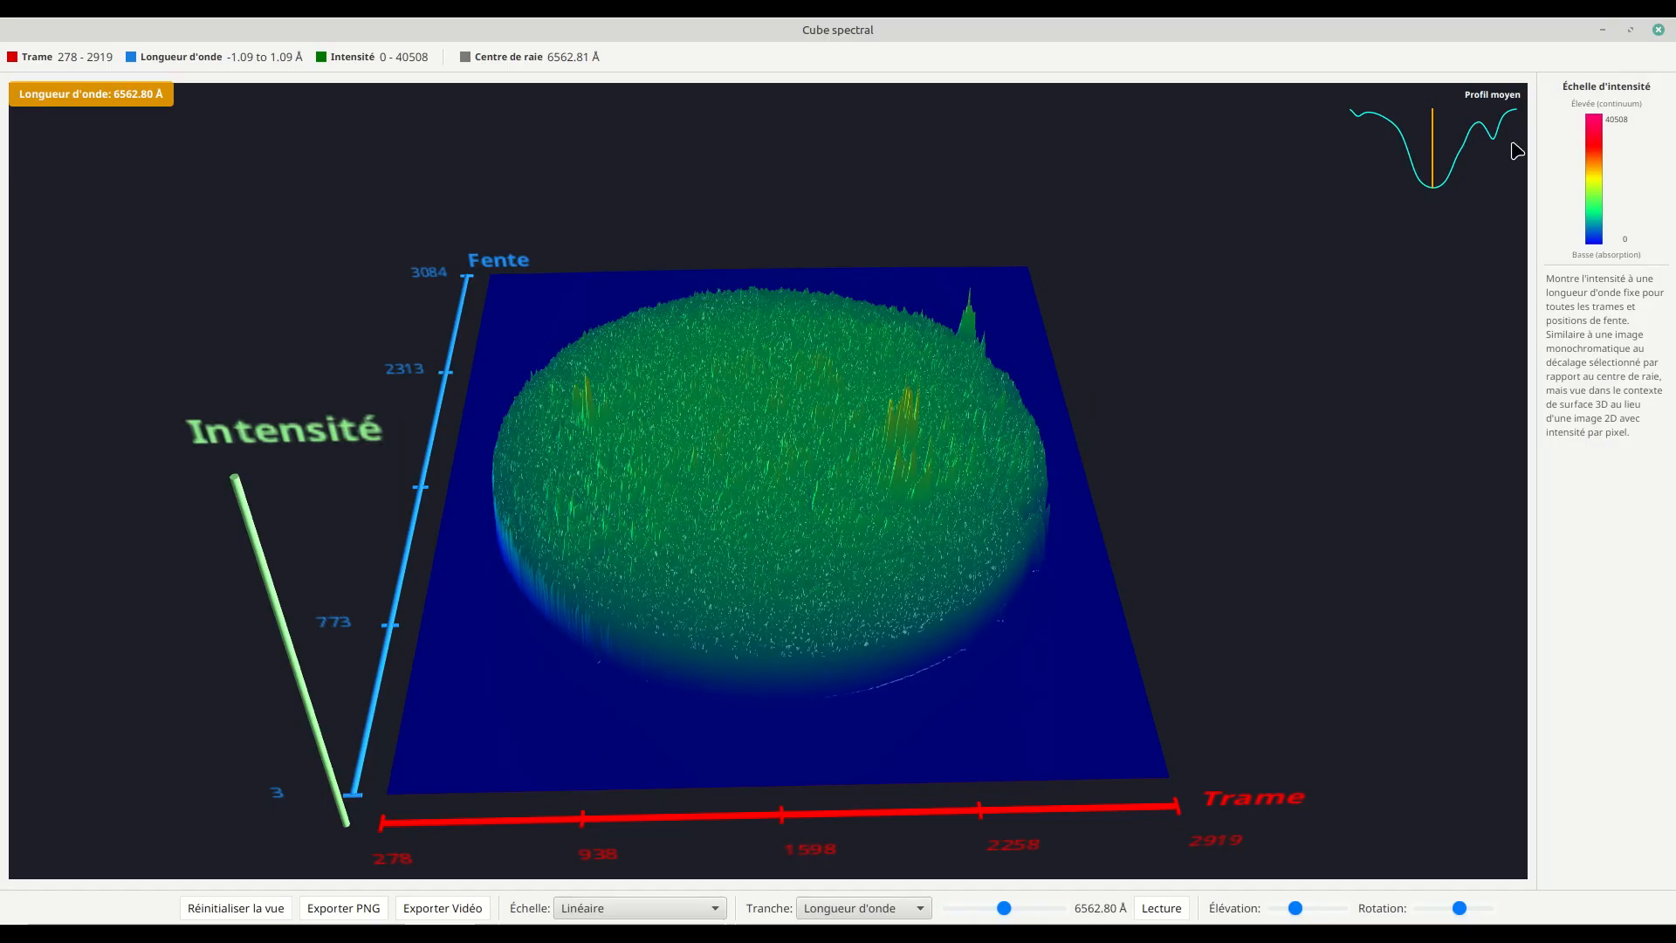
{"action": "left_click", "coordinate": [1658, 31]}
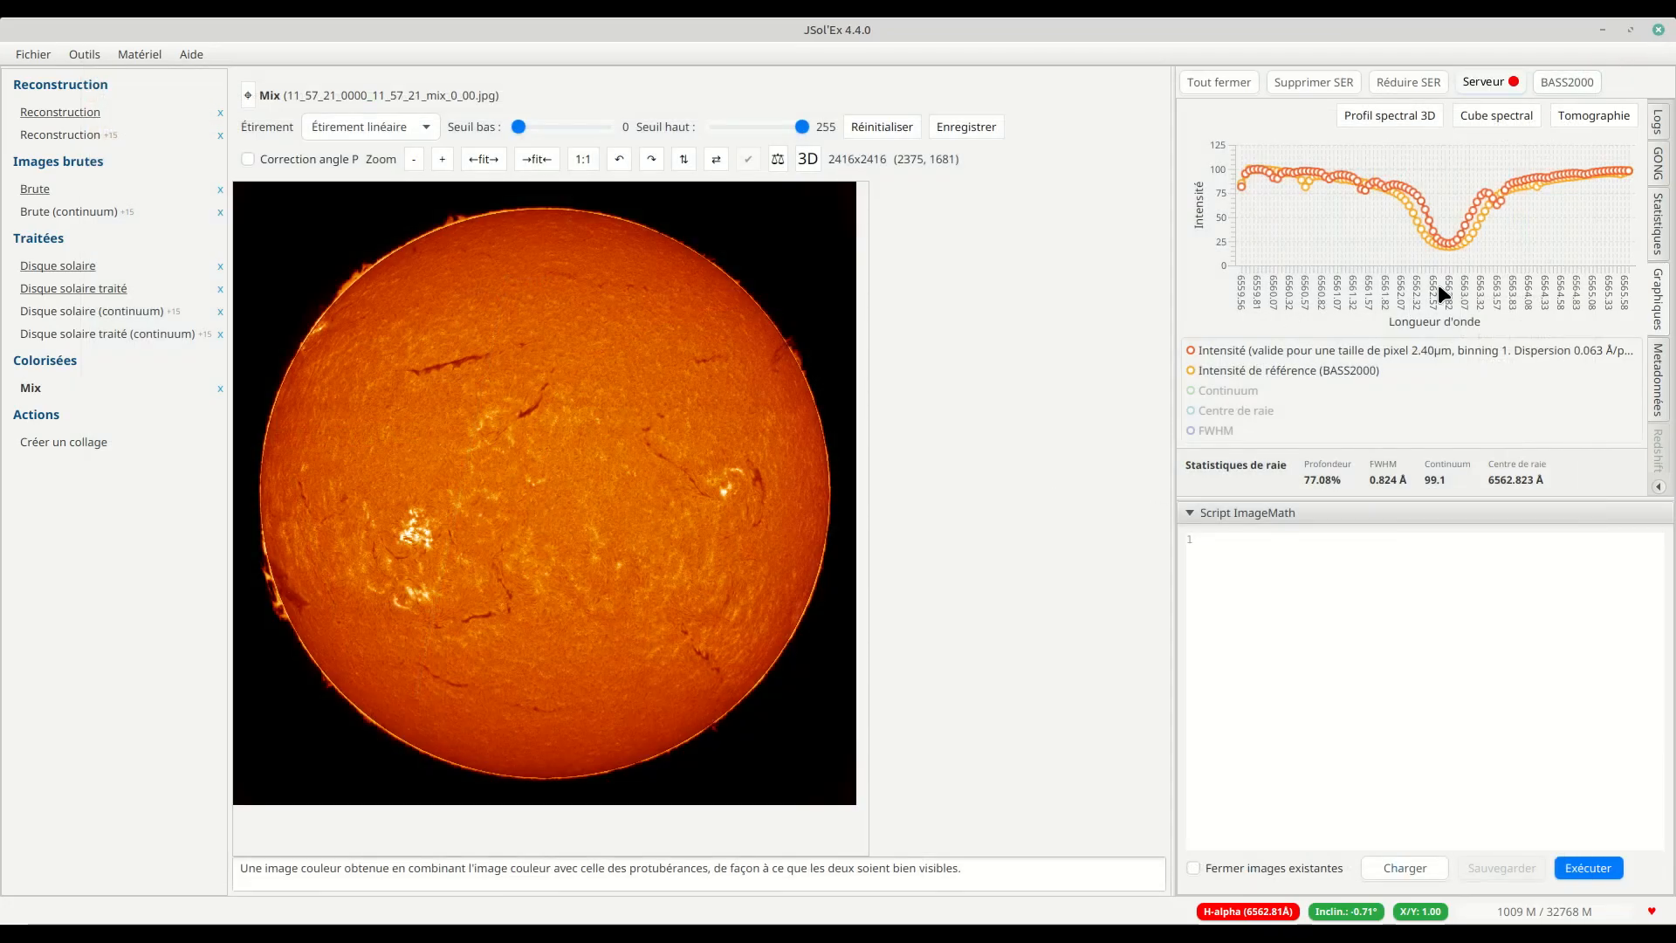
Step: Generate a spherical tomography with a depth of 1.50 Å in the Rouge direction
{"action": "left_click", "coordinate": [1594, 116]}
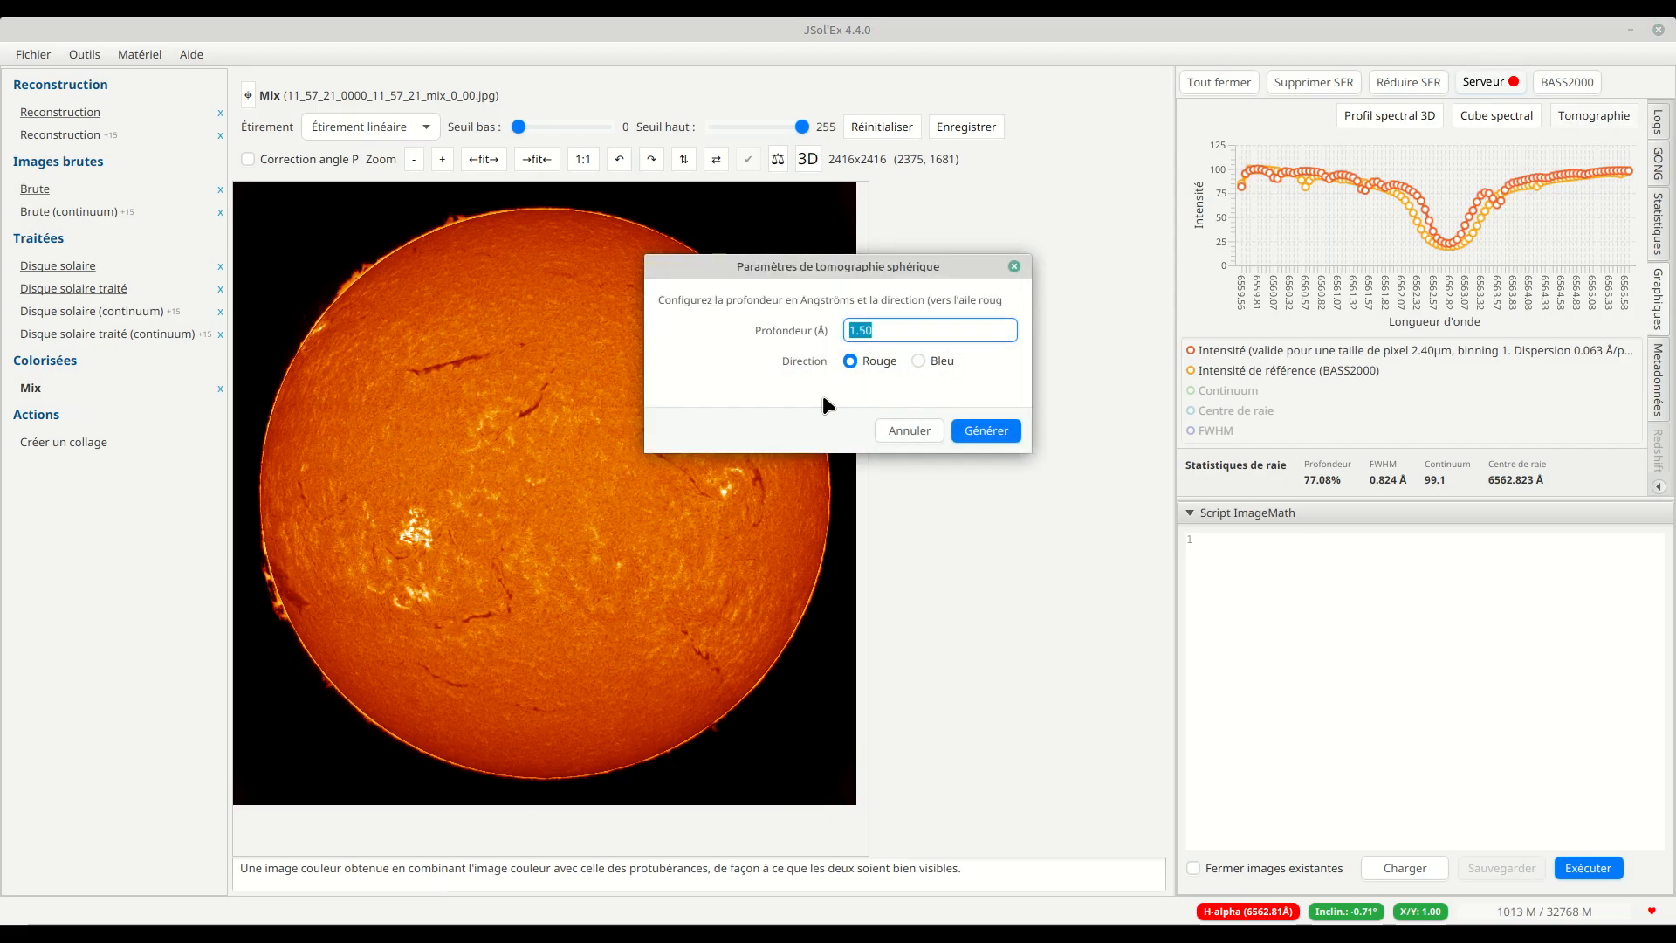
{"action": "left_click_drag", "start_coordinate": [824, 264], "coordinate": [748, 276]}
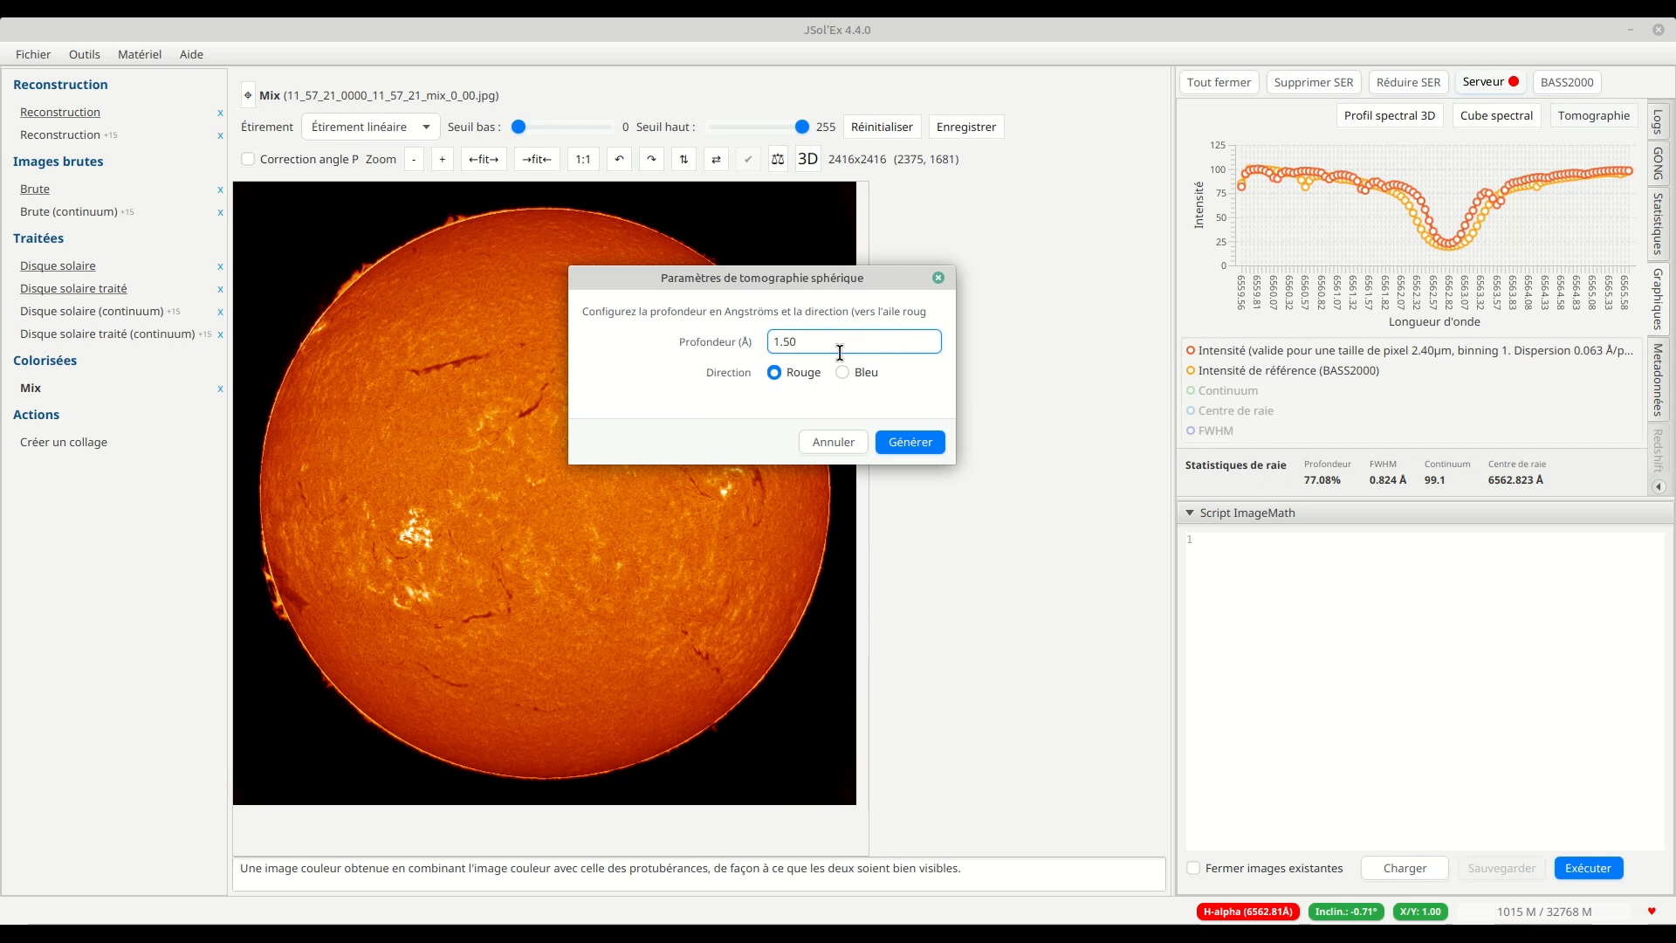
{"action": "left_click_drag", "start_coordinate": [828, 340], "coordinate": [694, 342]}
{"action": "left_click", "coordinate": [843, 345]}
{"action": "left_click", "coordinate": [928, 443]}
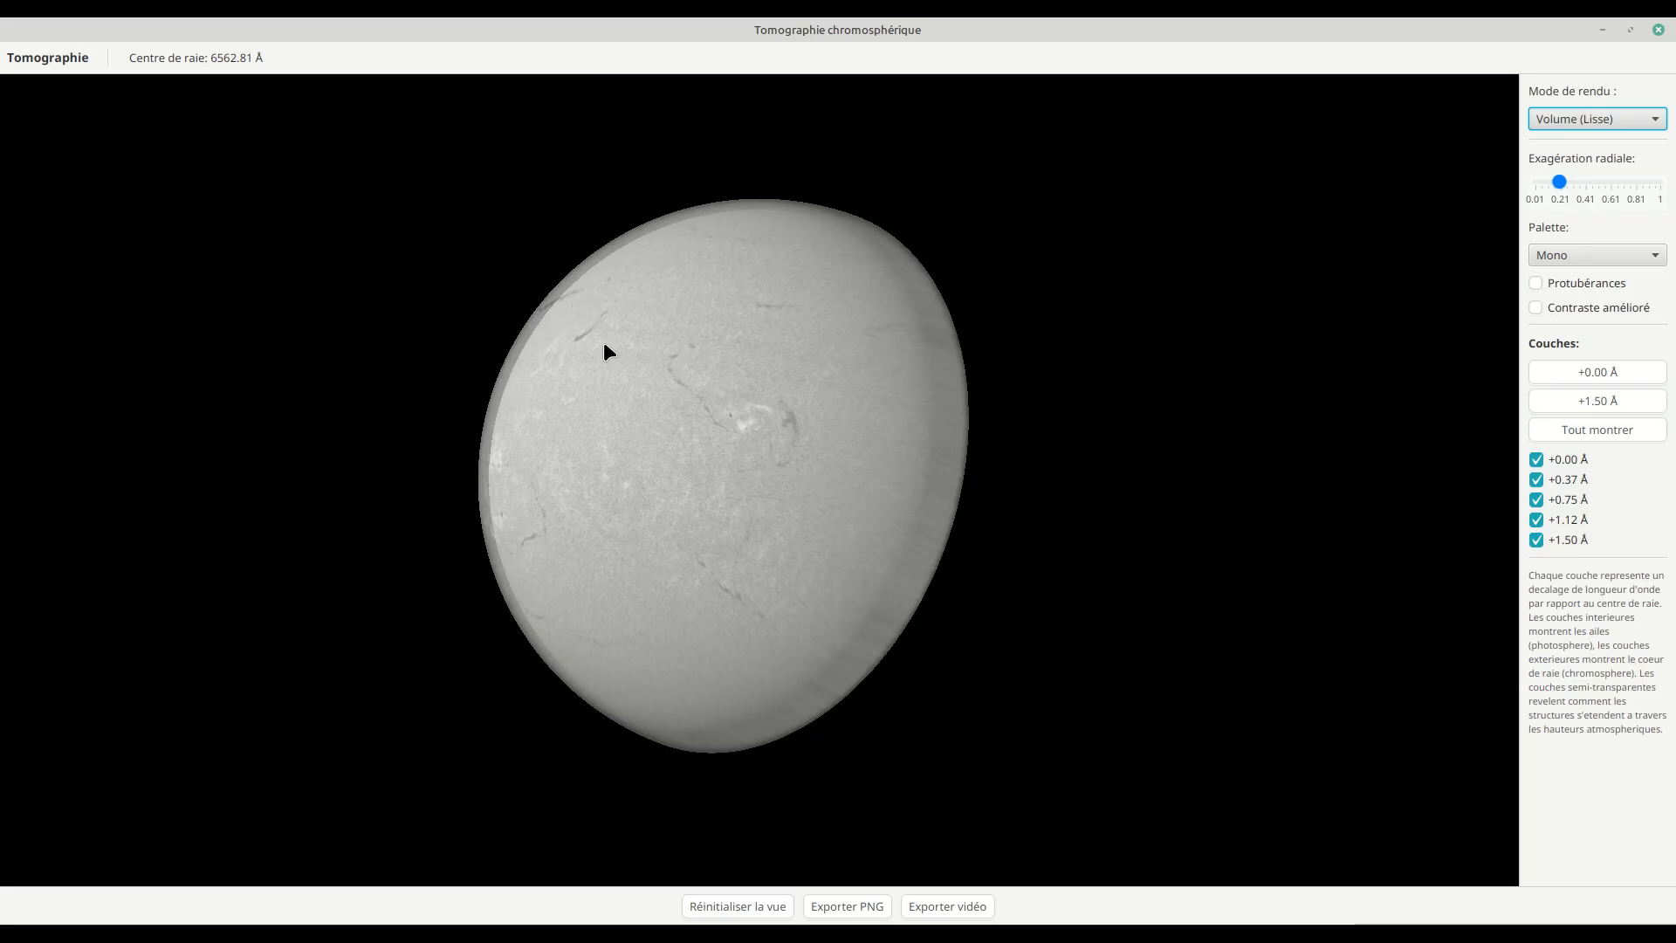
Step: Compare the smooth tomography volume at a radial exaggeration of 1 and reduce the exaggeration to about 0.16
{"action": "scroll", "coordinate": [527, 331], "scroll_direction": "up", "scroll_amount": 3}
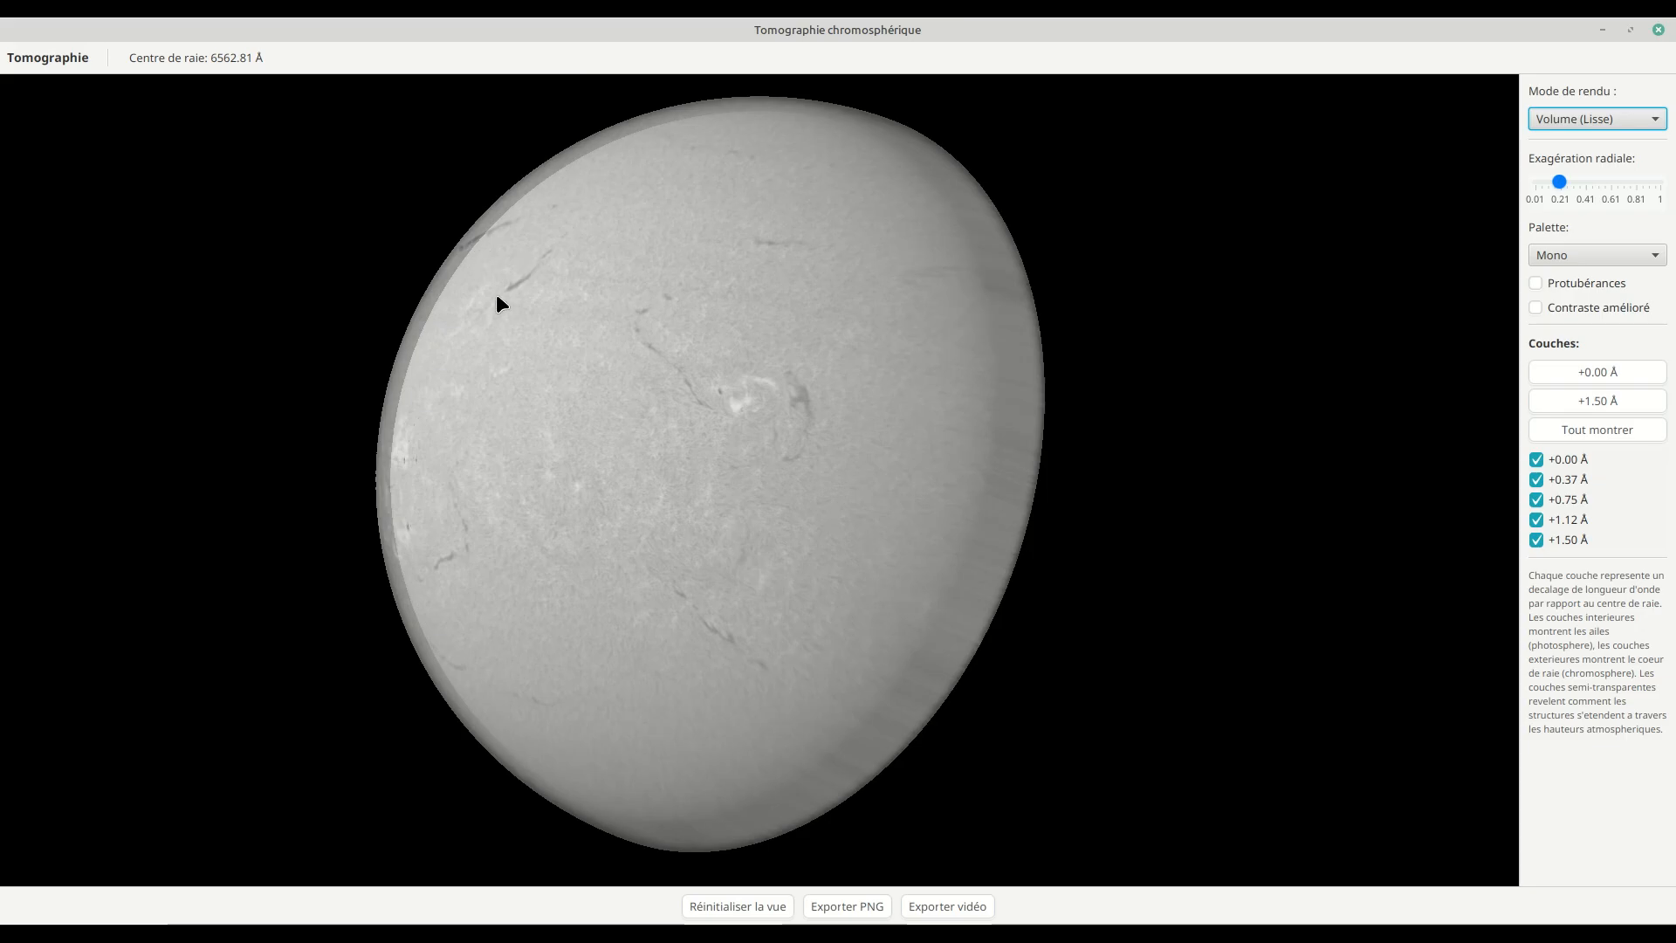
{"action": "left_click_drag", "start_coordinate": [518, 285], "coordinate": [520, 295]}
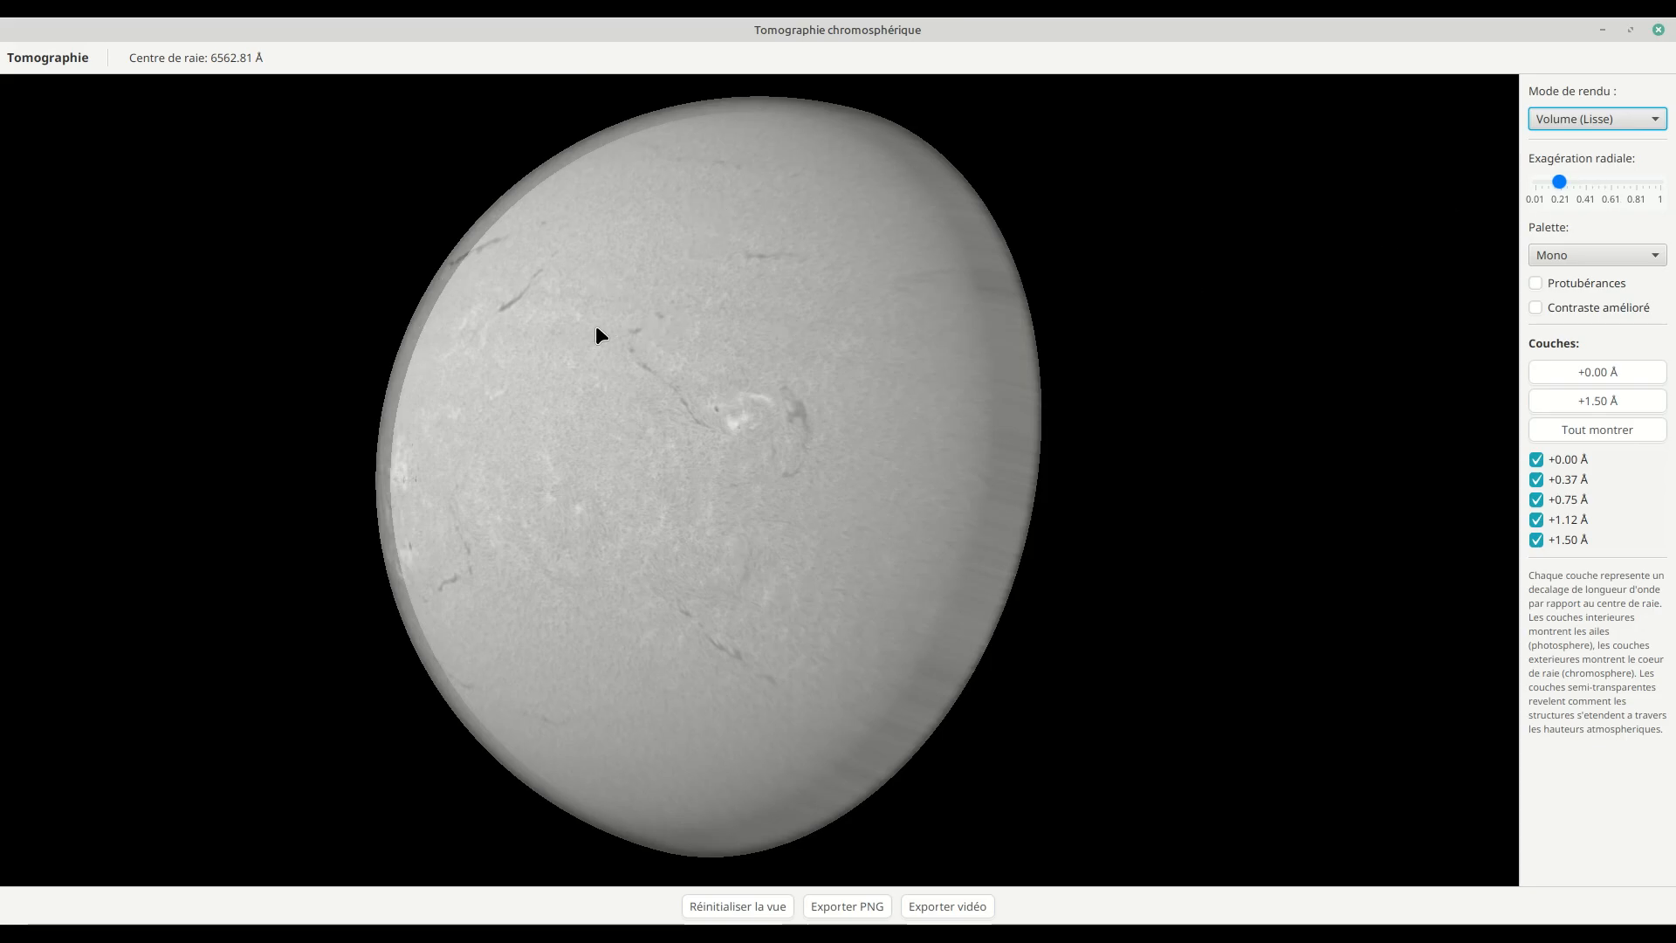
{"action": "left_click_drag", "start_coordinate": [1560, 185], "coordinate": [1667, 186]}
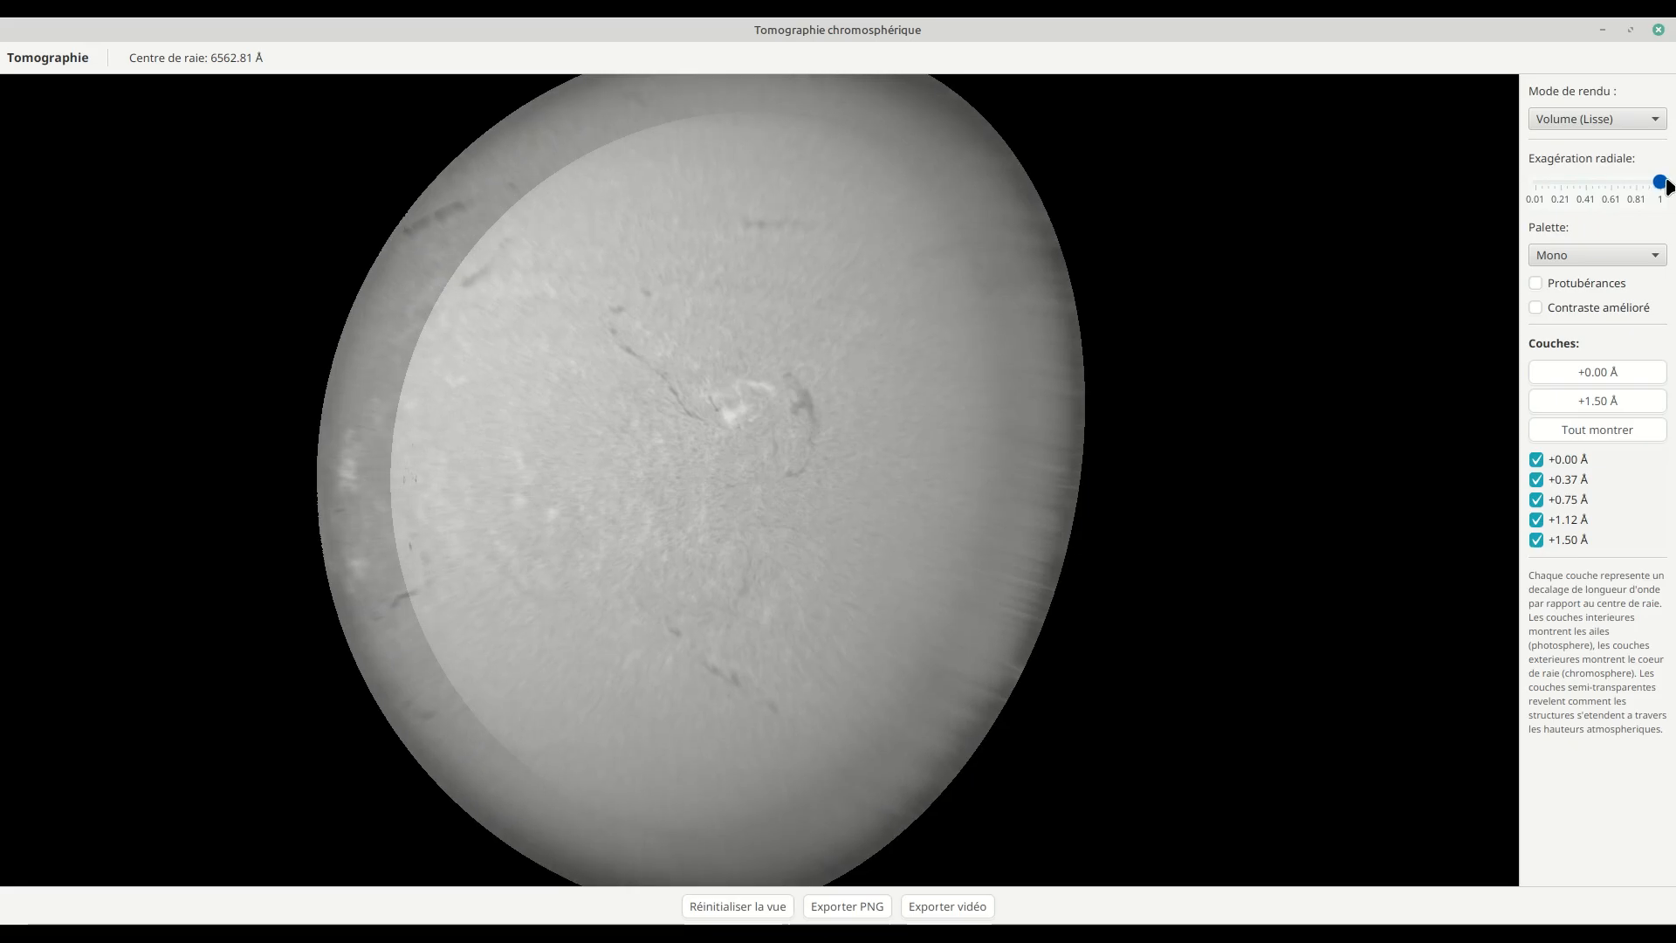
{"action": "left_click_drag", "start_coordinate": [1323, 353], "coordinate": [1341, 384]}
{"action": "left_click_drag", "start_coordinate": [1659, 181], "coordinate": [1554, 184]}
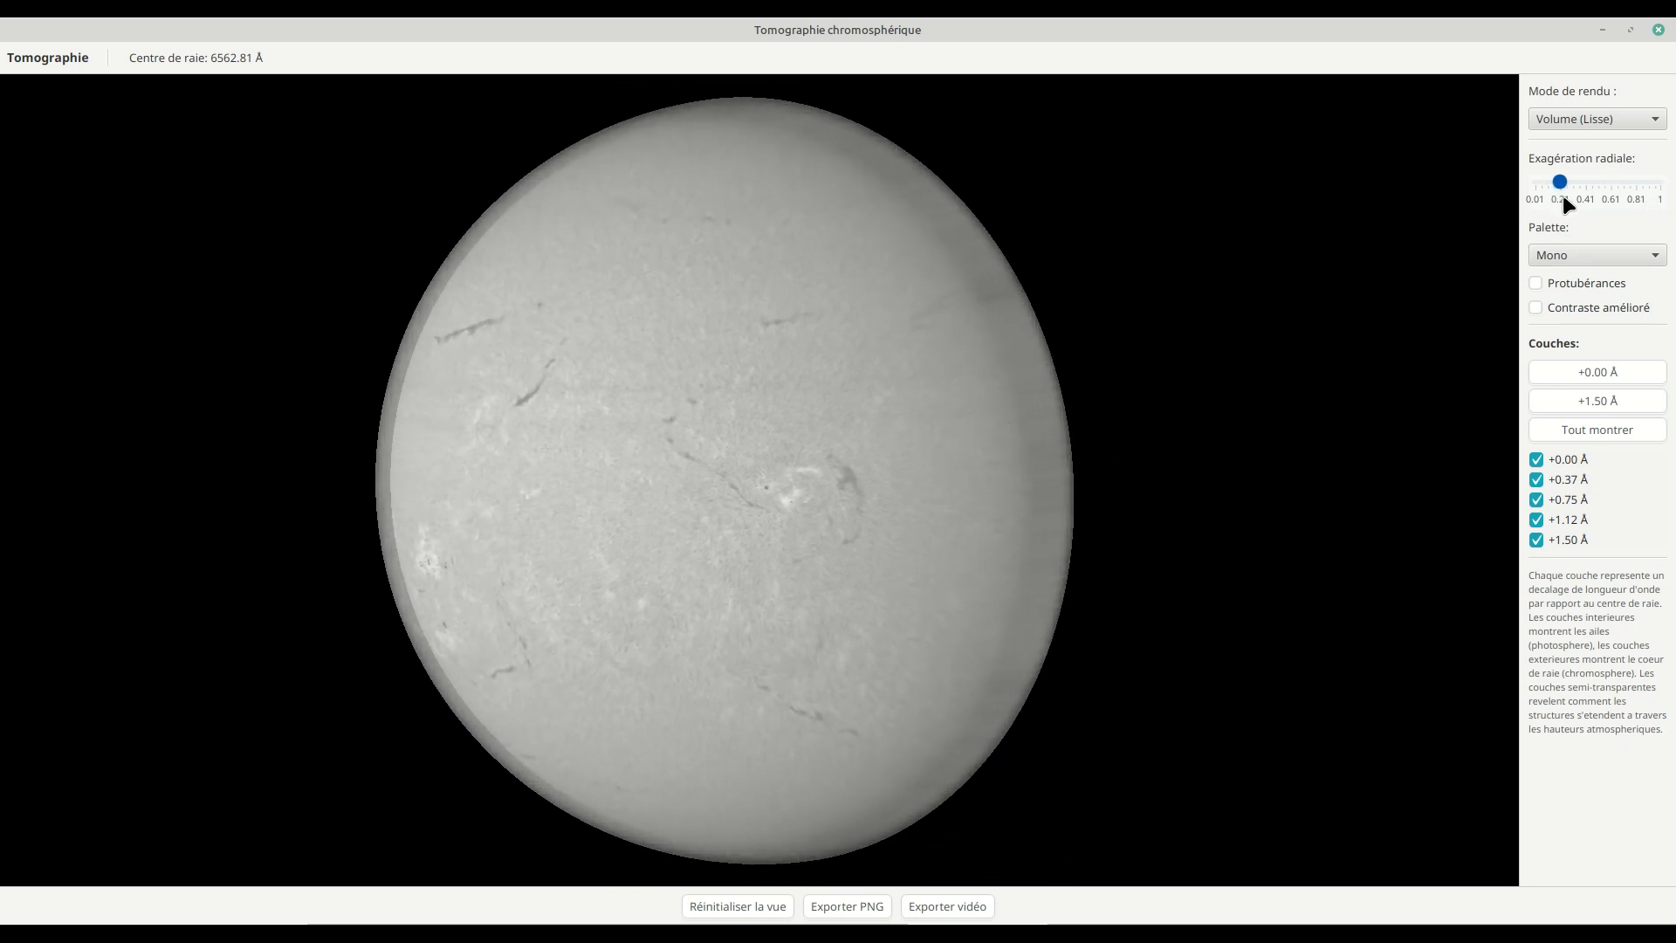
{"action": "mouse_move", "coordinate": [1290, 289]}
{"action": "left_mouse_down"}
{"action": "mouse_move", "coordinate": [1257, 276]}
{"action": "mouse_move", "coordinate": [1298, 284]}
{"action": "mouse_move", "coordinate": [1306, 270]}
{"action": "left_mouse_up"}
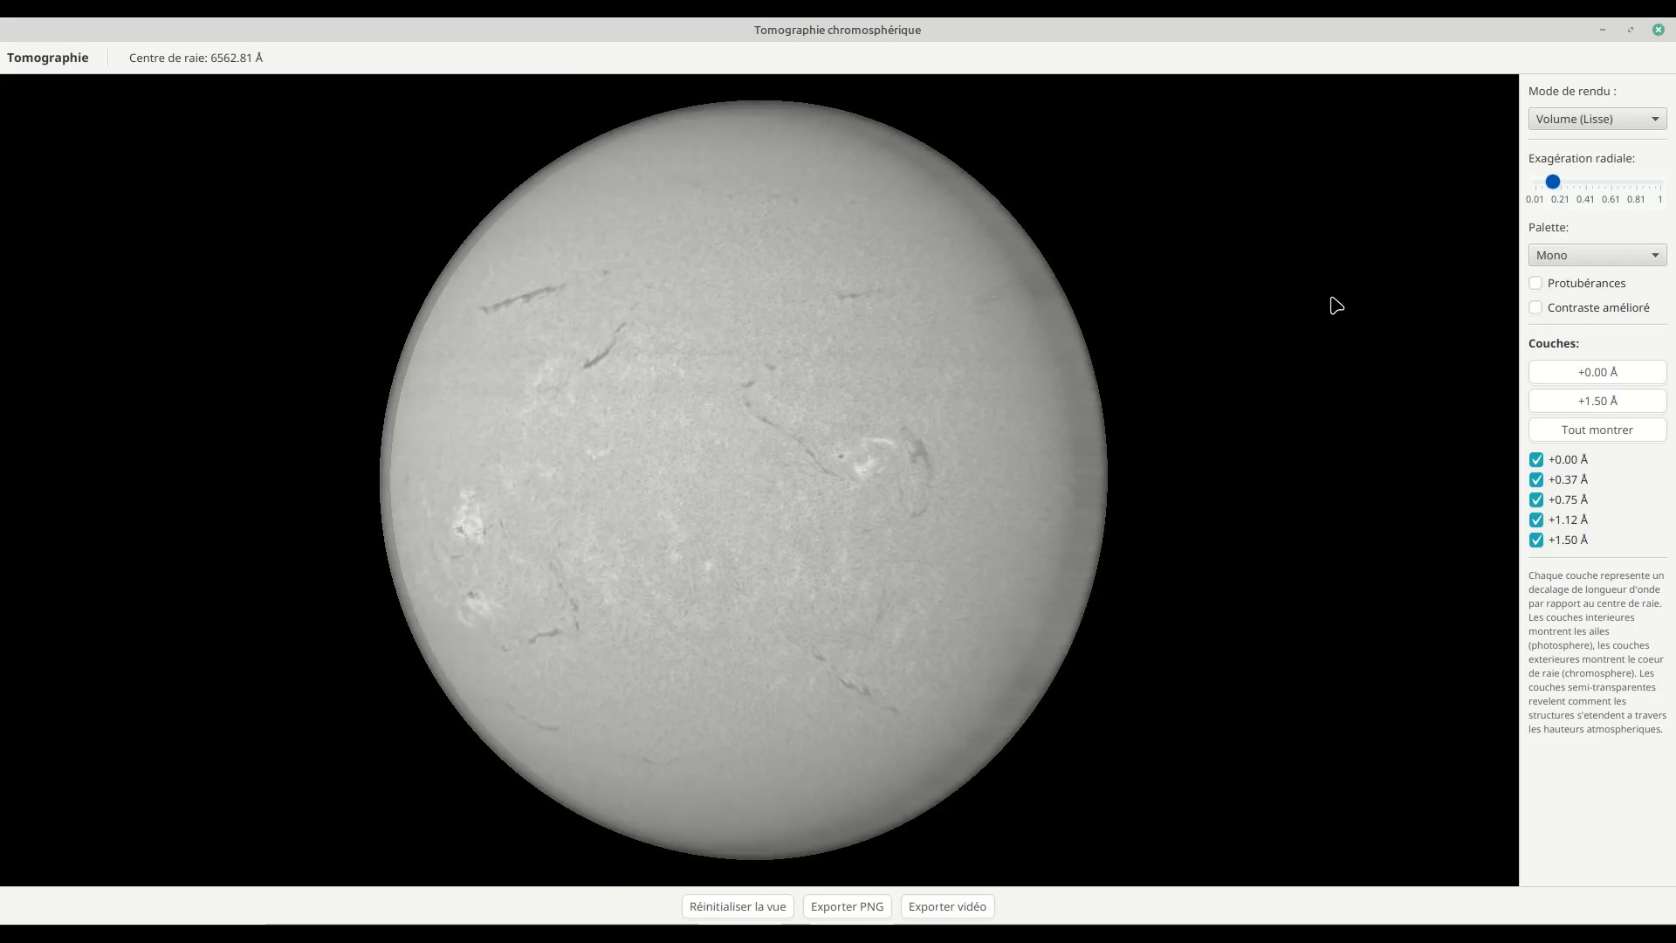
Step: Apply the Rouge vers Bleu palette to the tomography and rotate the sphere to examine filaments, active regions and the limb
{"action": "left_click", "coordinate": [1566, 261]}
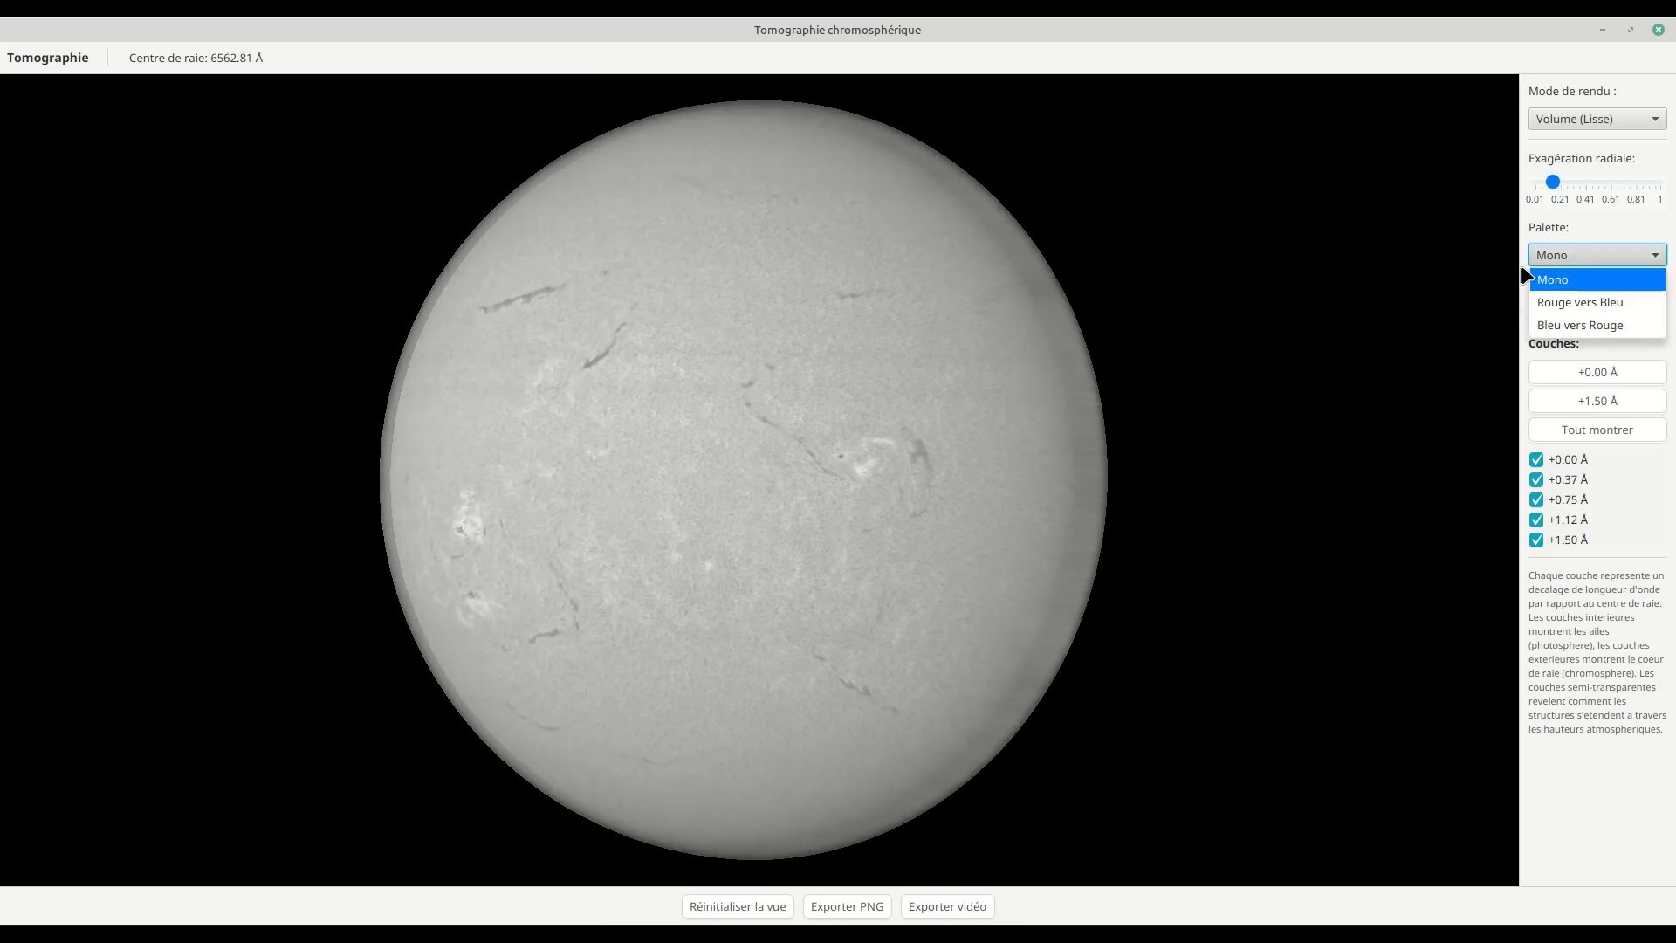
{"action": "left_click", "coordinate": [1558, 304]}
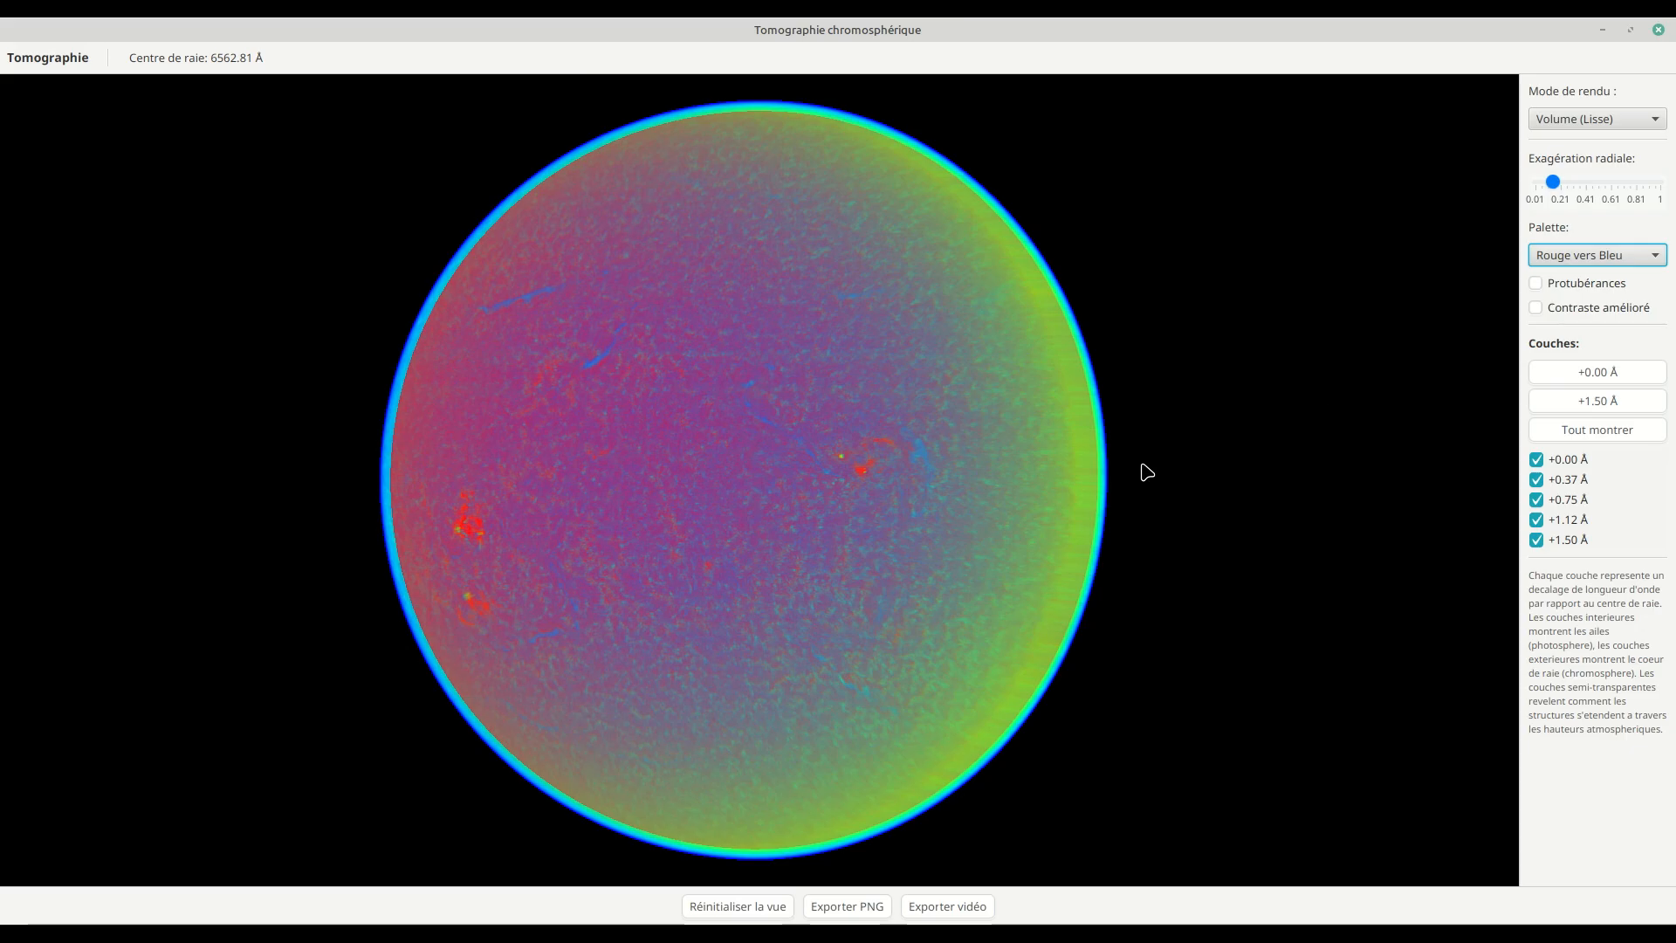
{"action": "mouse_move", "coordinate": [1199, 466]}
{"action": "left_mouse_down"}
{"action": "mouse_move", "coordinate": [1216, 464]}
{"action": "mouse_move", "coordinate": [1186, 457]}
{"action": "mouse_move", "coordinate": [1175, 479]}
{"action": "left_mouse_up"}
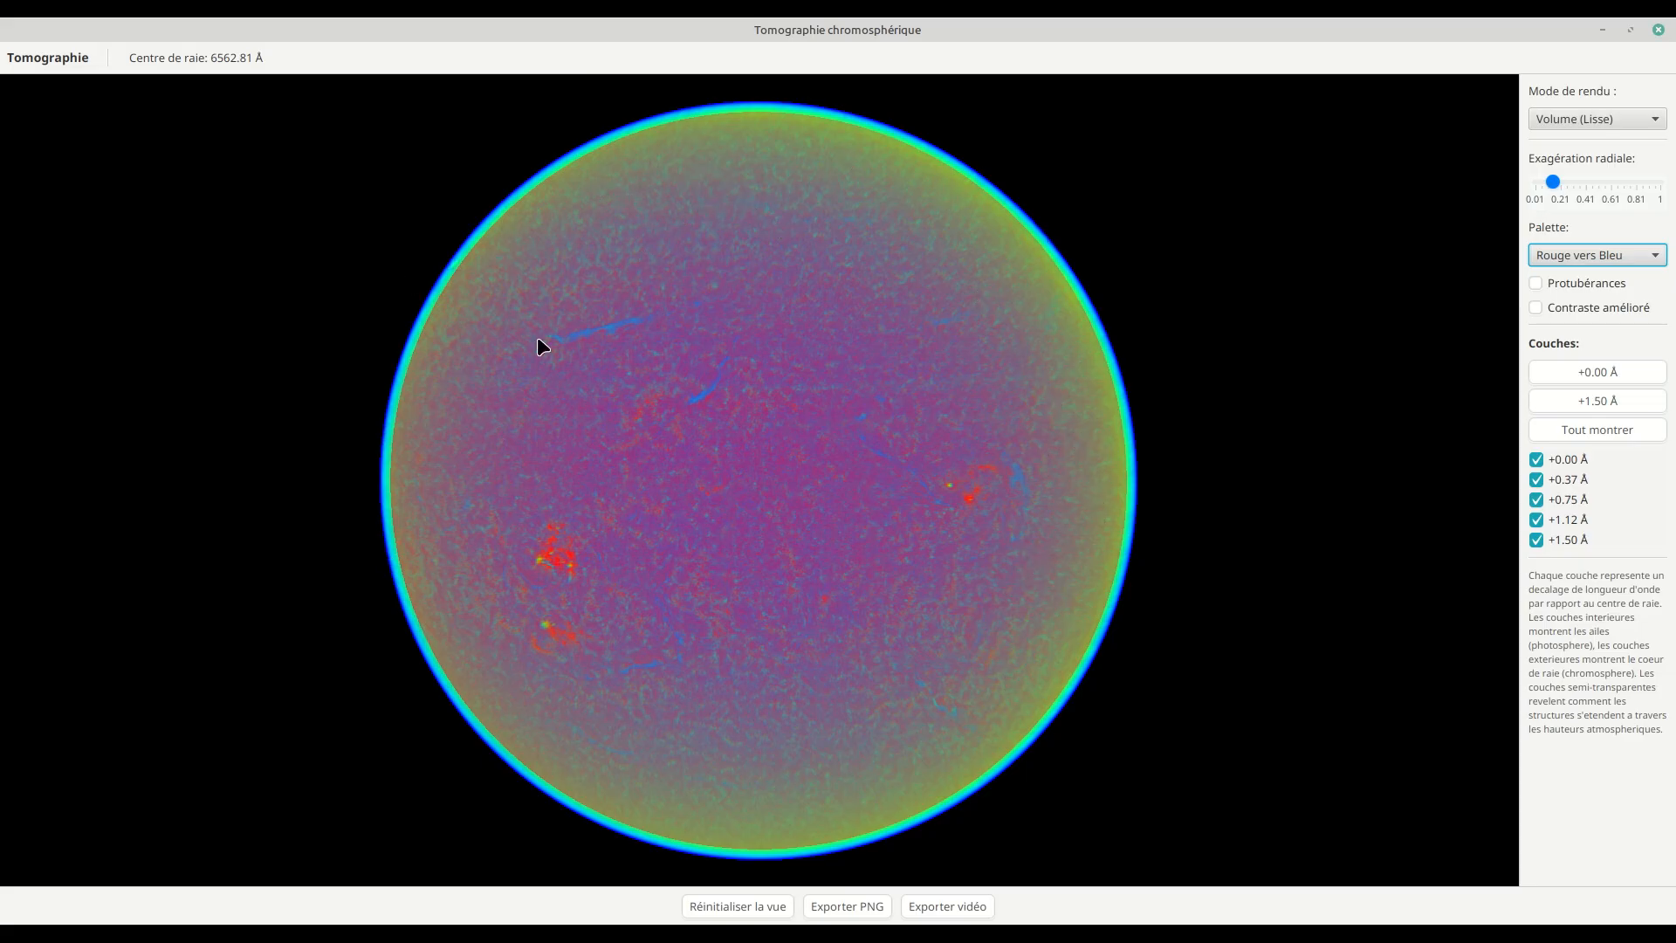
{"action": "mouse_move", "coordinate": [749, 591]}
{"action": "left_mouse_down"}
{"action": "mouse_move", "coordinate": [678, 584]}
{"action": "mouse_move", "coordinate": [741, 590]}
{"action": "left_mouse_up"}
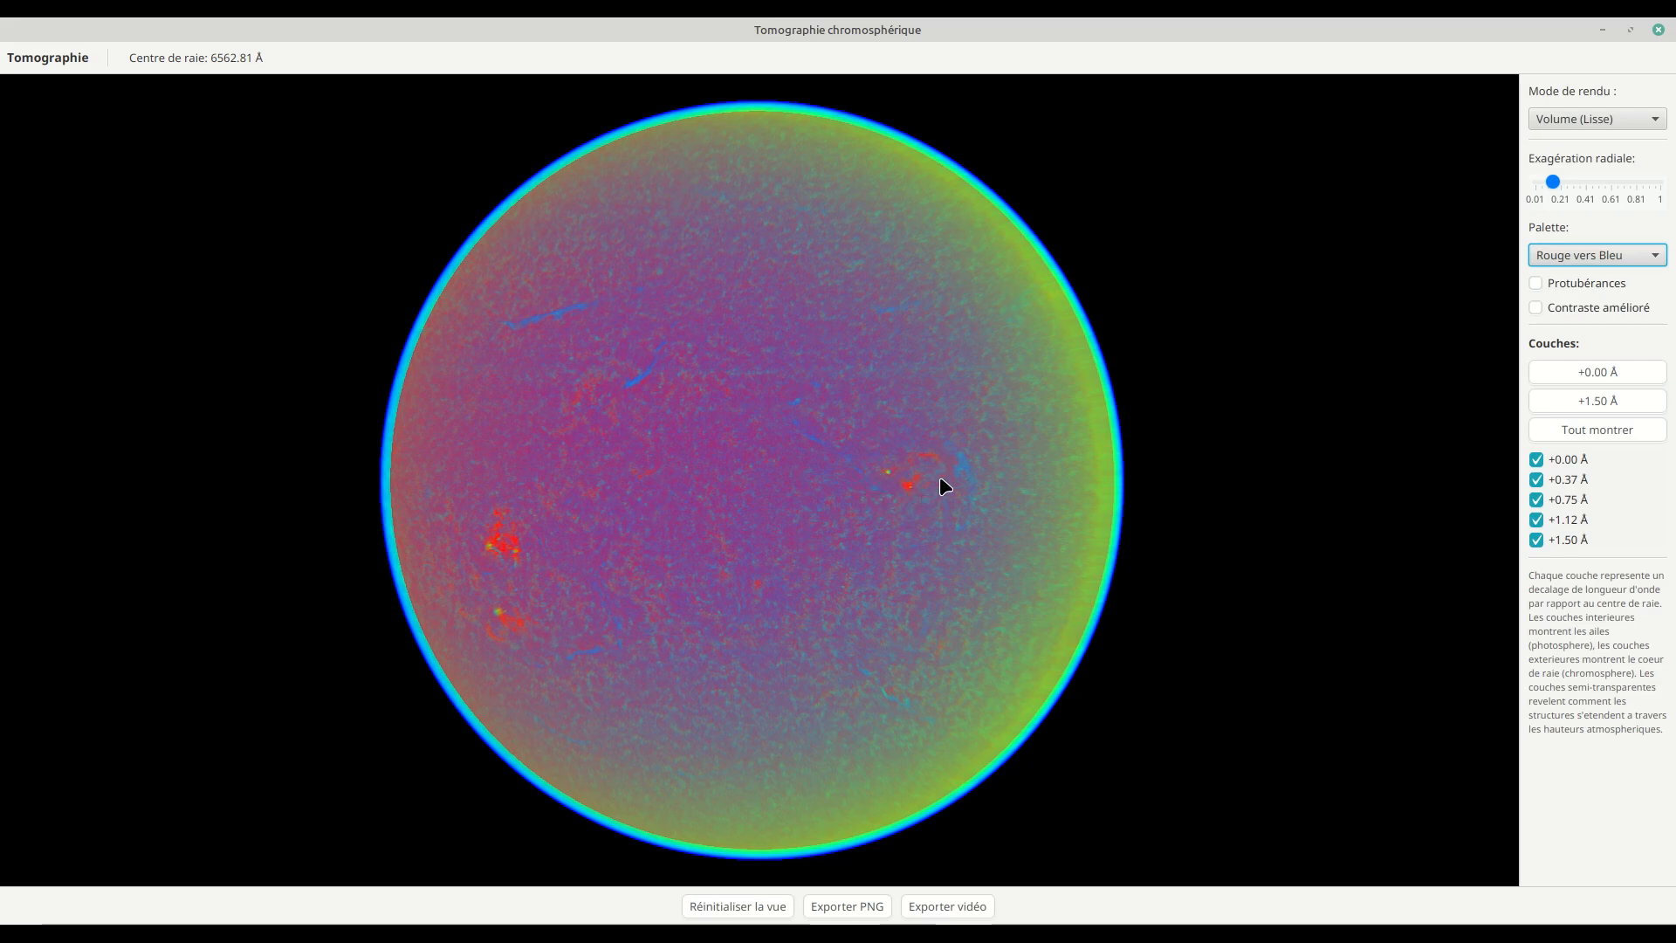
{"action": "left_click_drag", "start_coordinate": [830, 523], "coordinate": [677, 534]}
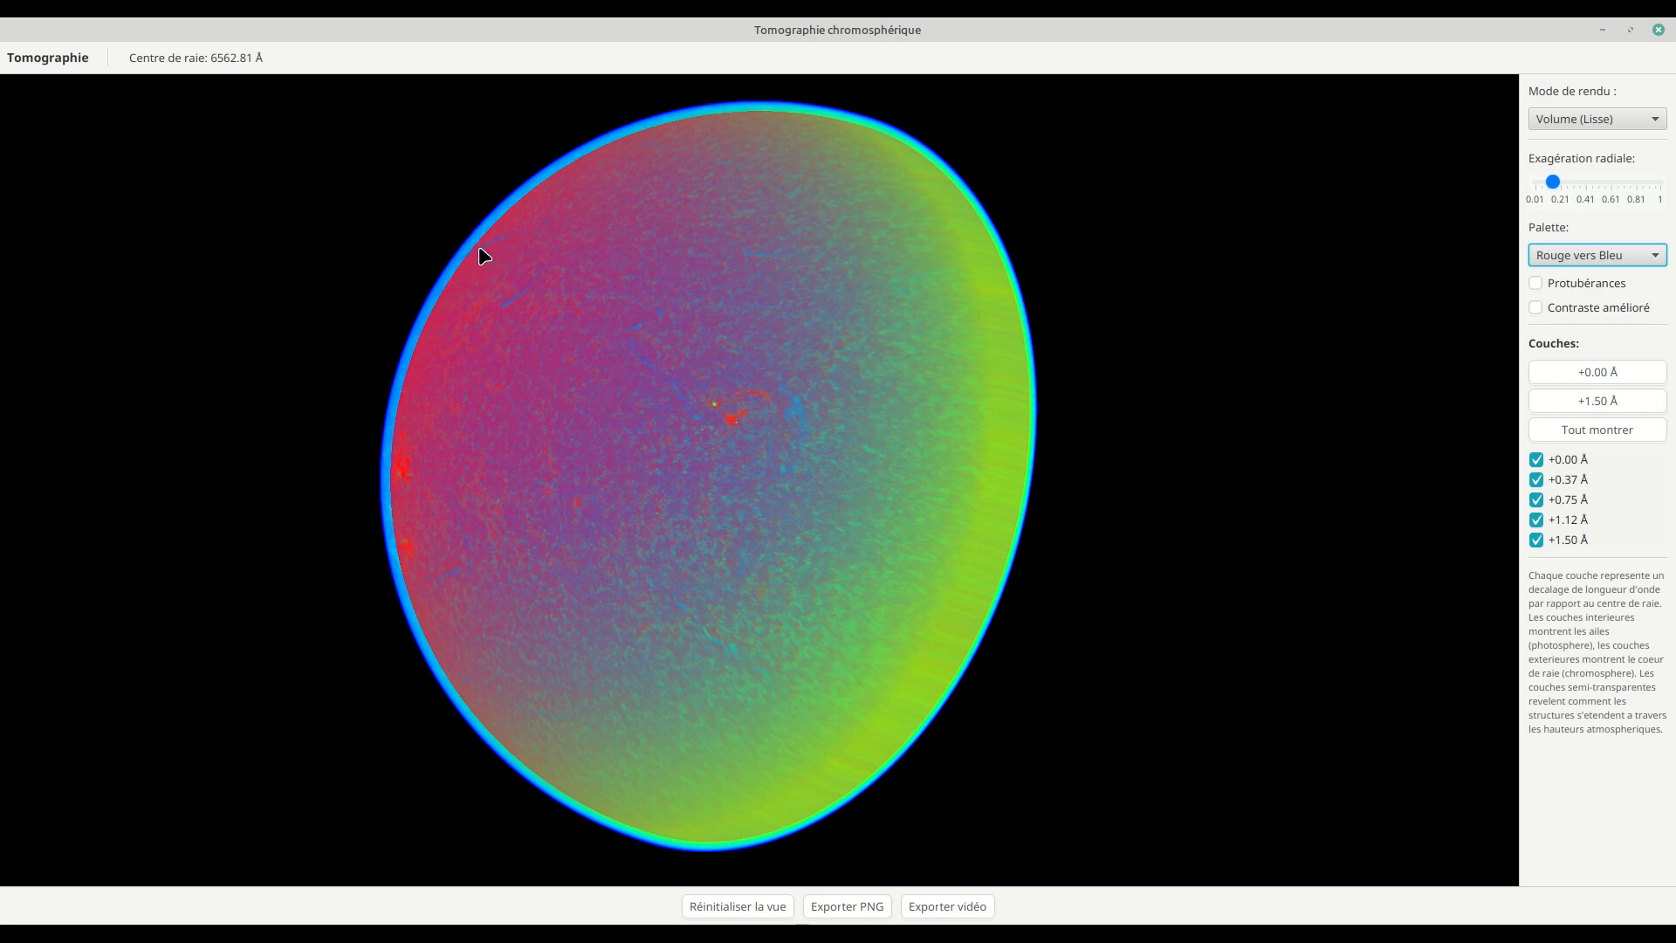
{"action": "left_click_drag", "start_coordinate": [506, 352], "coordinate": [576, 423]}
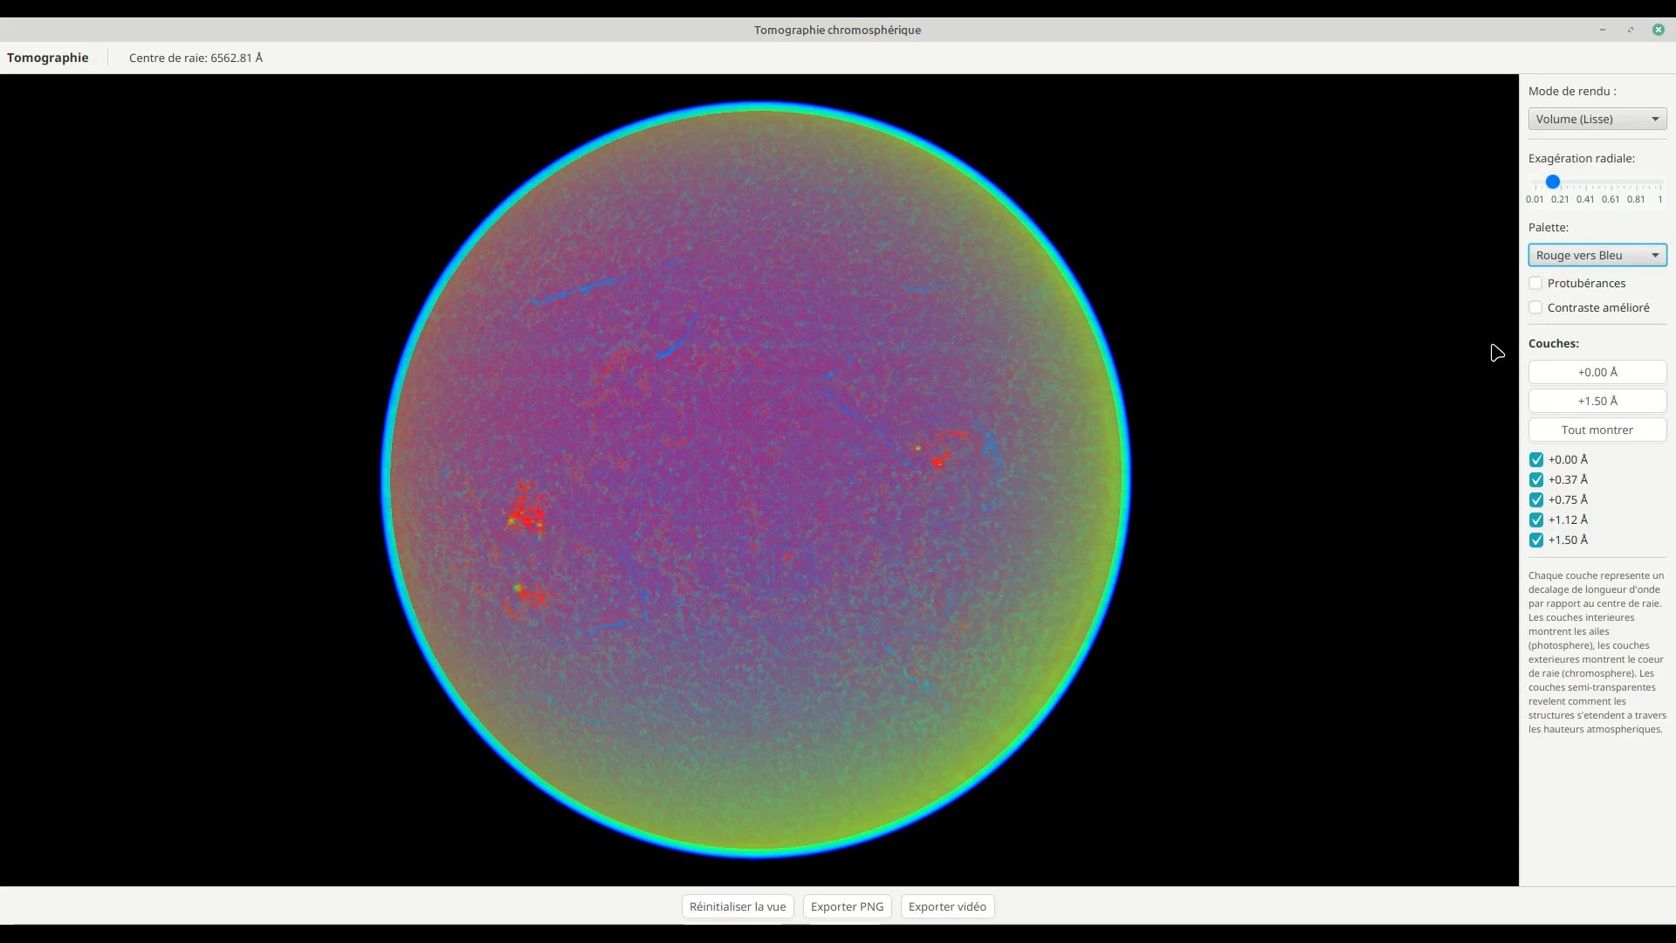
Step: Enable enhanced contrast on the tomography and rotate the sphere slightly to check the surface detail
{"action": "left_click", "coordinate": [1564, 310]}
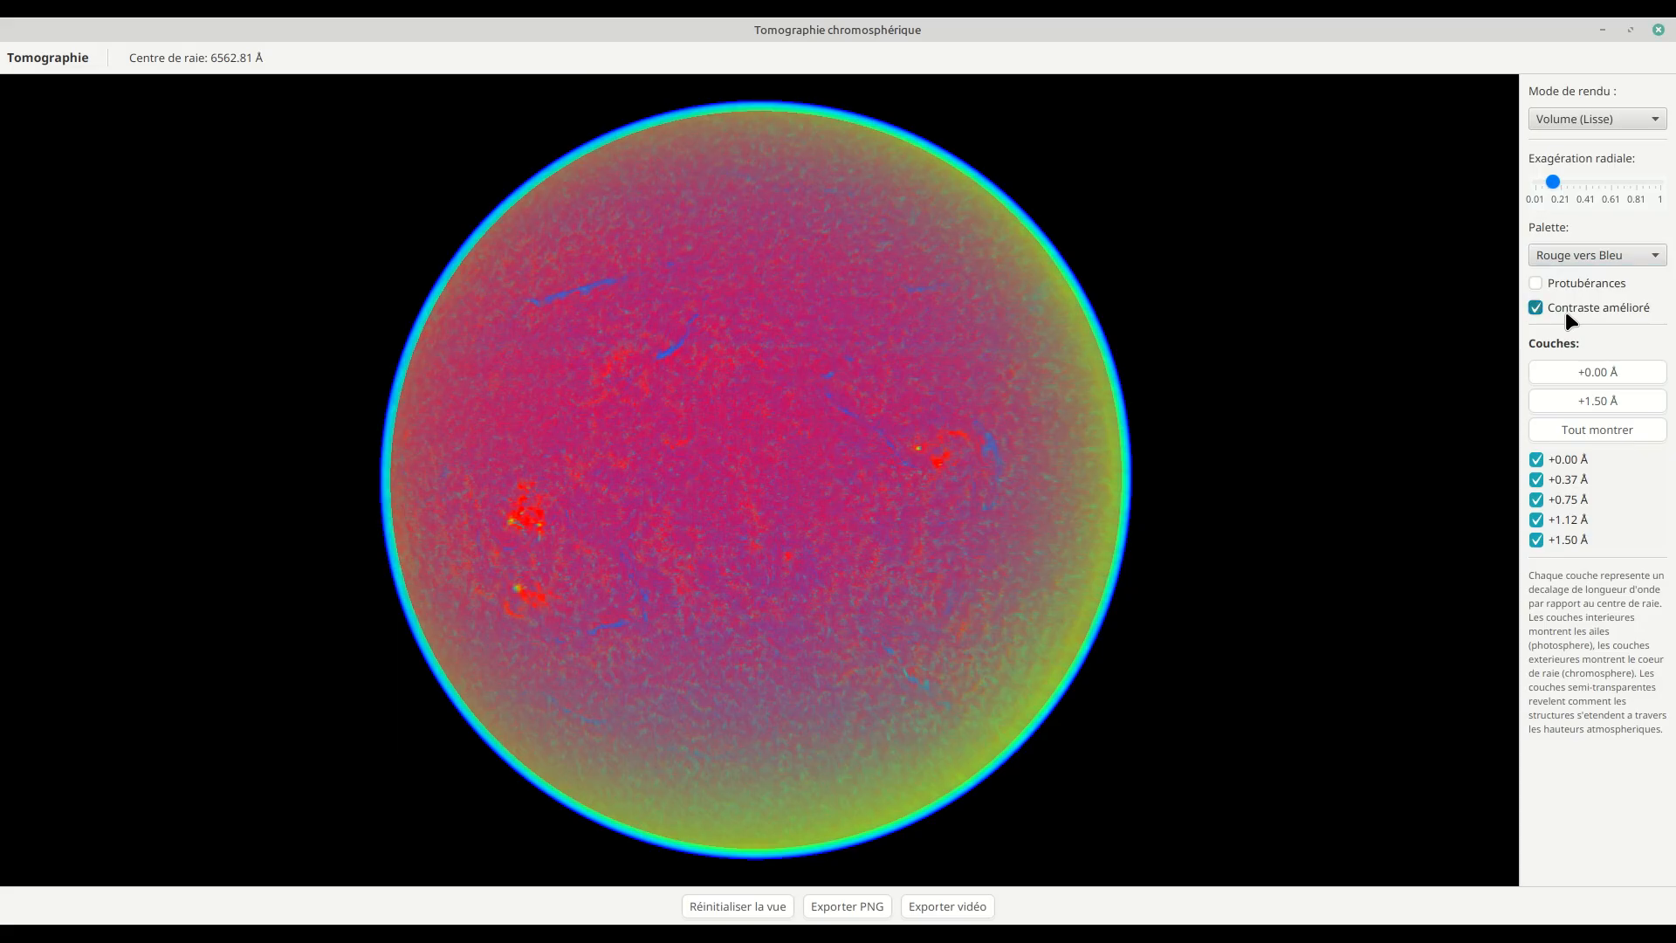
{"action": "left_click_drag", "start_coordinate": [1368, 346], "coordinate": [1372, 353]}
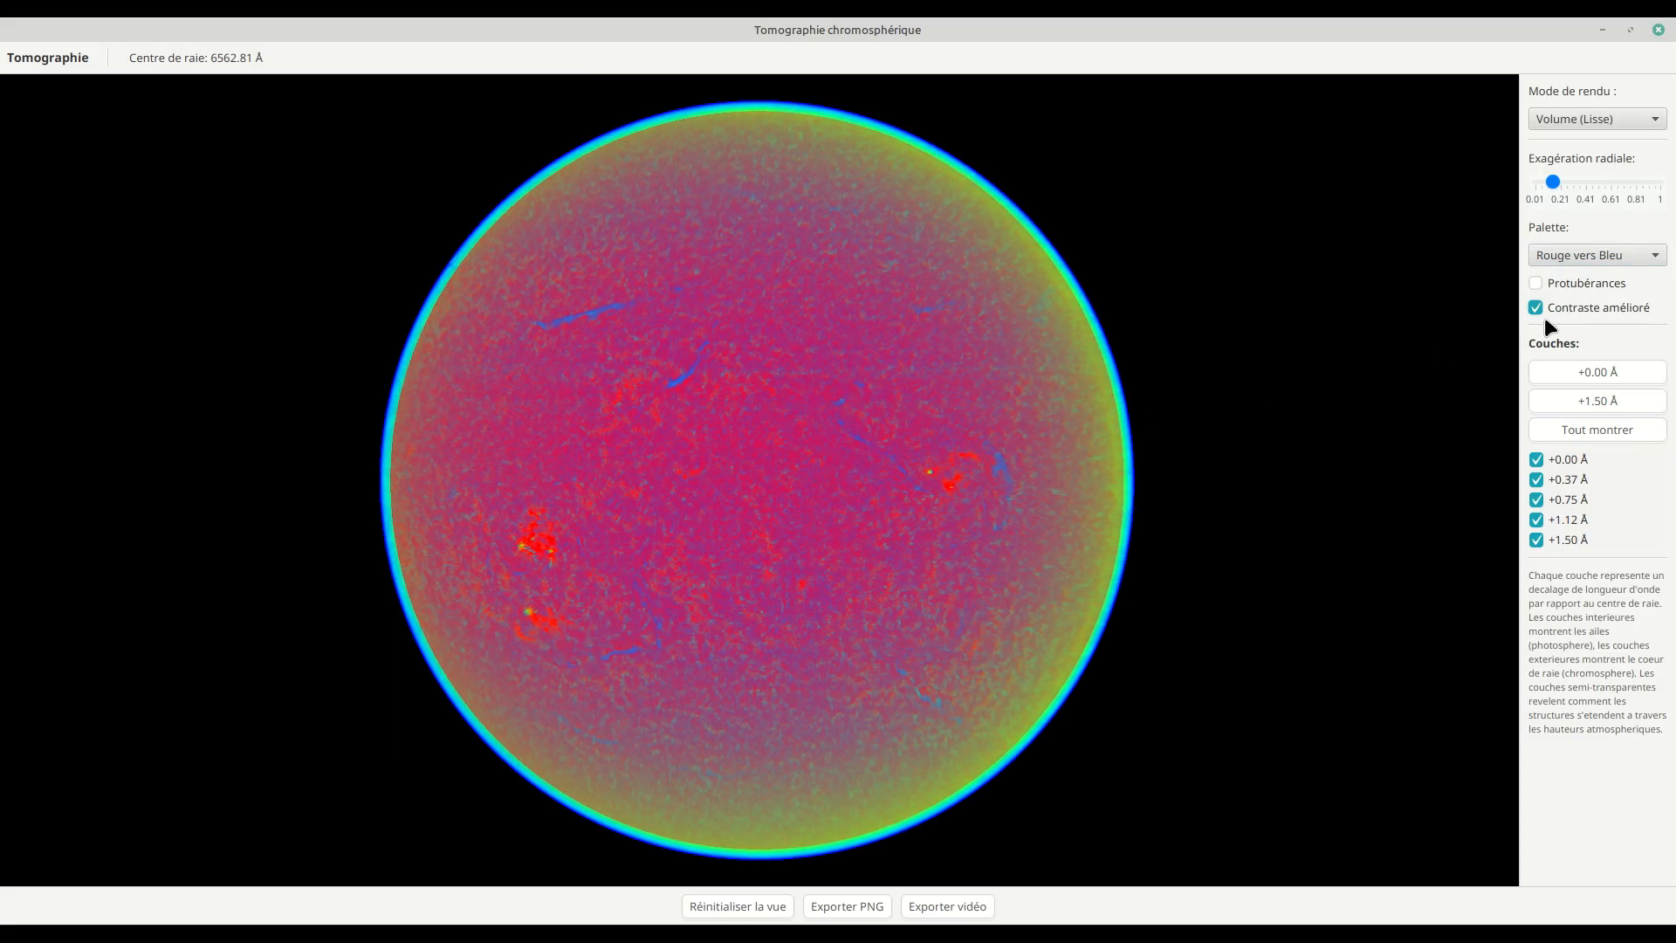
Step: Show the prominences with enhanced contrast off, rotate the sphere to inspect the limb, and hide the prominences again
{"action": "left_click", "coordinate": [1562, 292]}
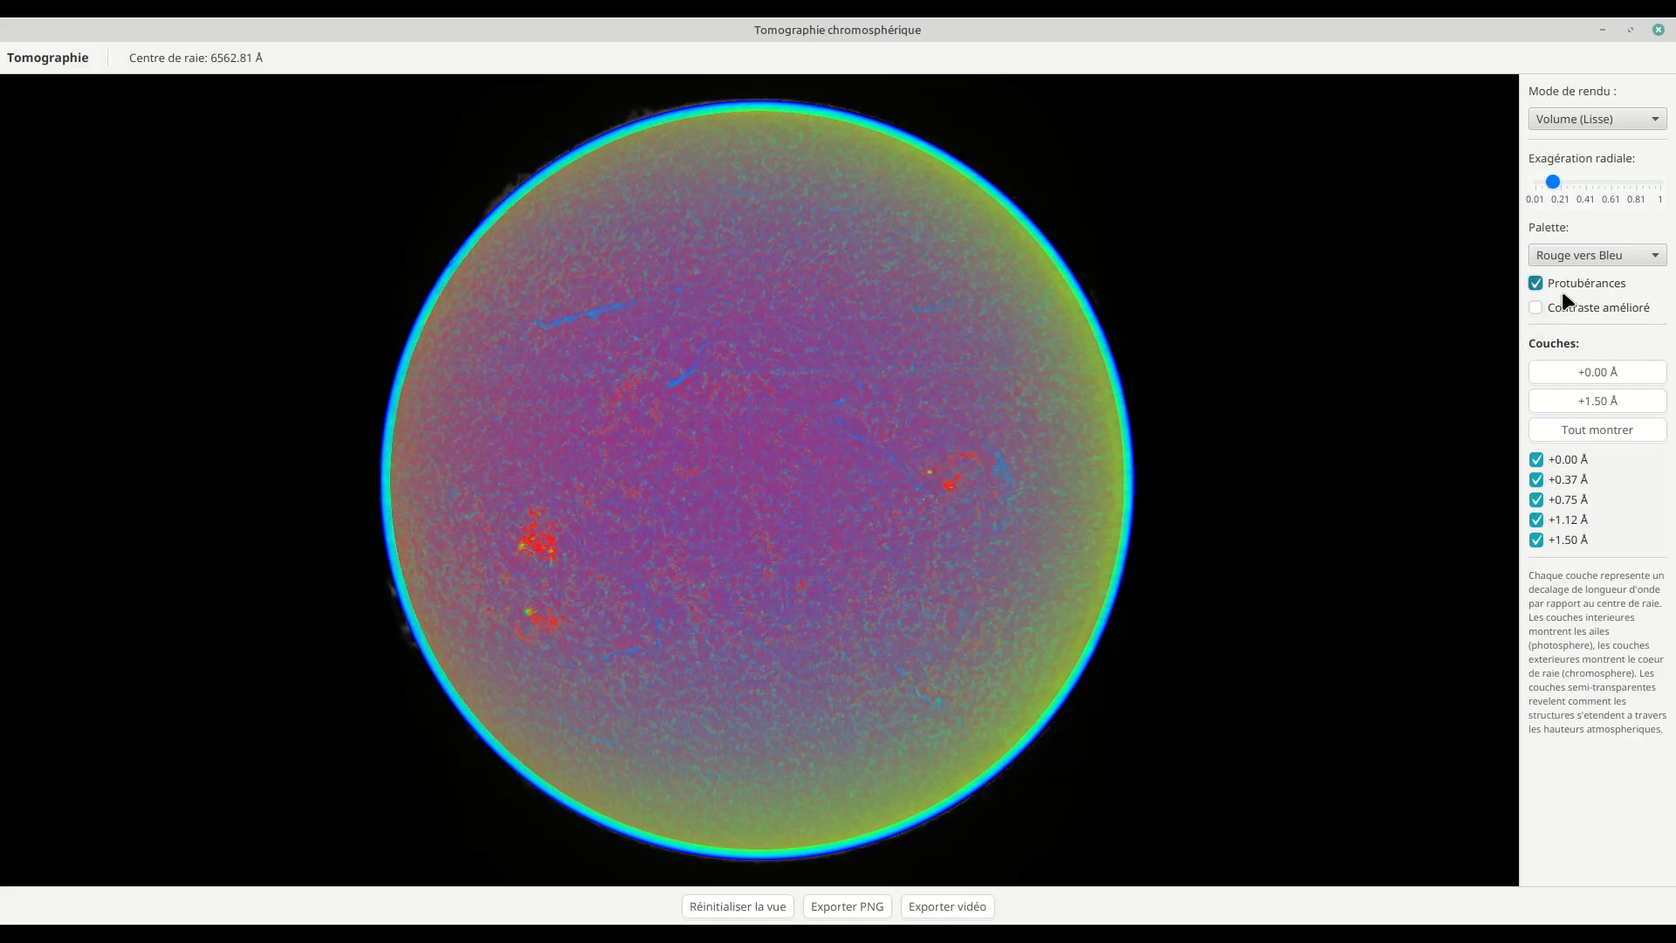
{"action": "mouse_move", "coordinate": [741, 522]}
{"action": "left_mouse_down"}
{"action": "mouse_move", "coordinate": [790, 505]}
{"action": "mouse_move", "coordinate": [756, 517]}
{"action": "left_mouse_up"}
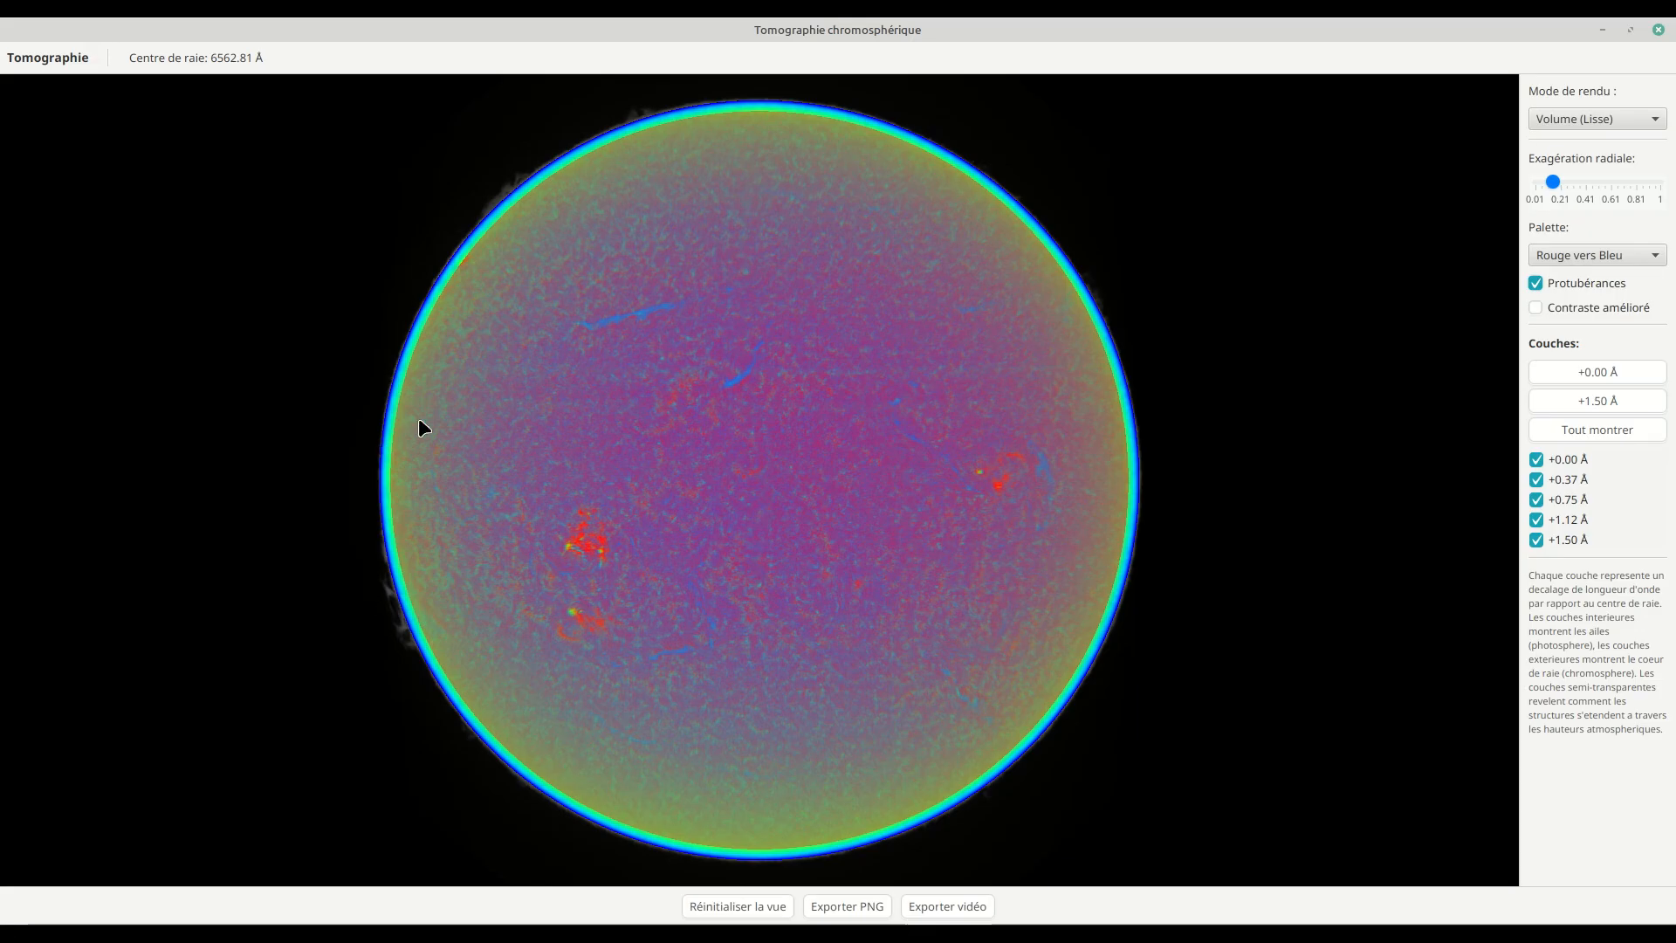
{"action": "left_click_drag", "start_coordinate": [887, 332], "coordinate": [718, 352]}
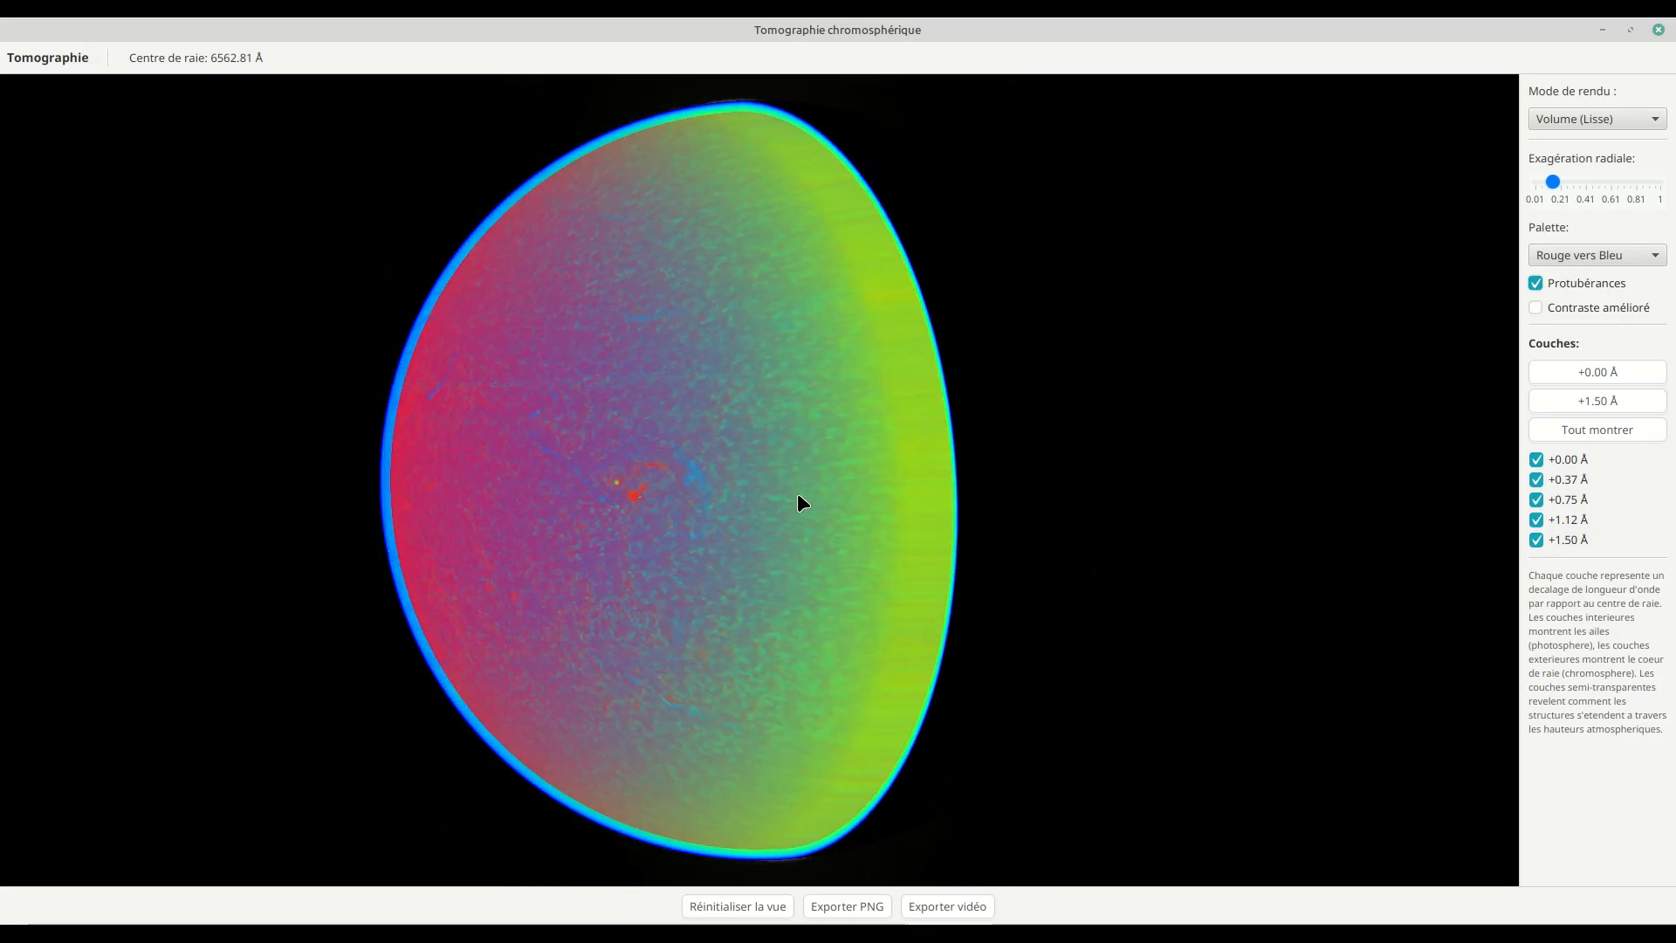
{"action": "left_click_drag", "start_coordinate": [798, 492], "coordinate": [903, 487]}
{"action": "left_click", "coordinate": [1555, 284]}
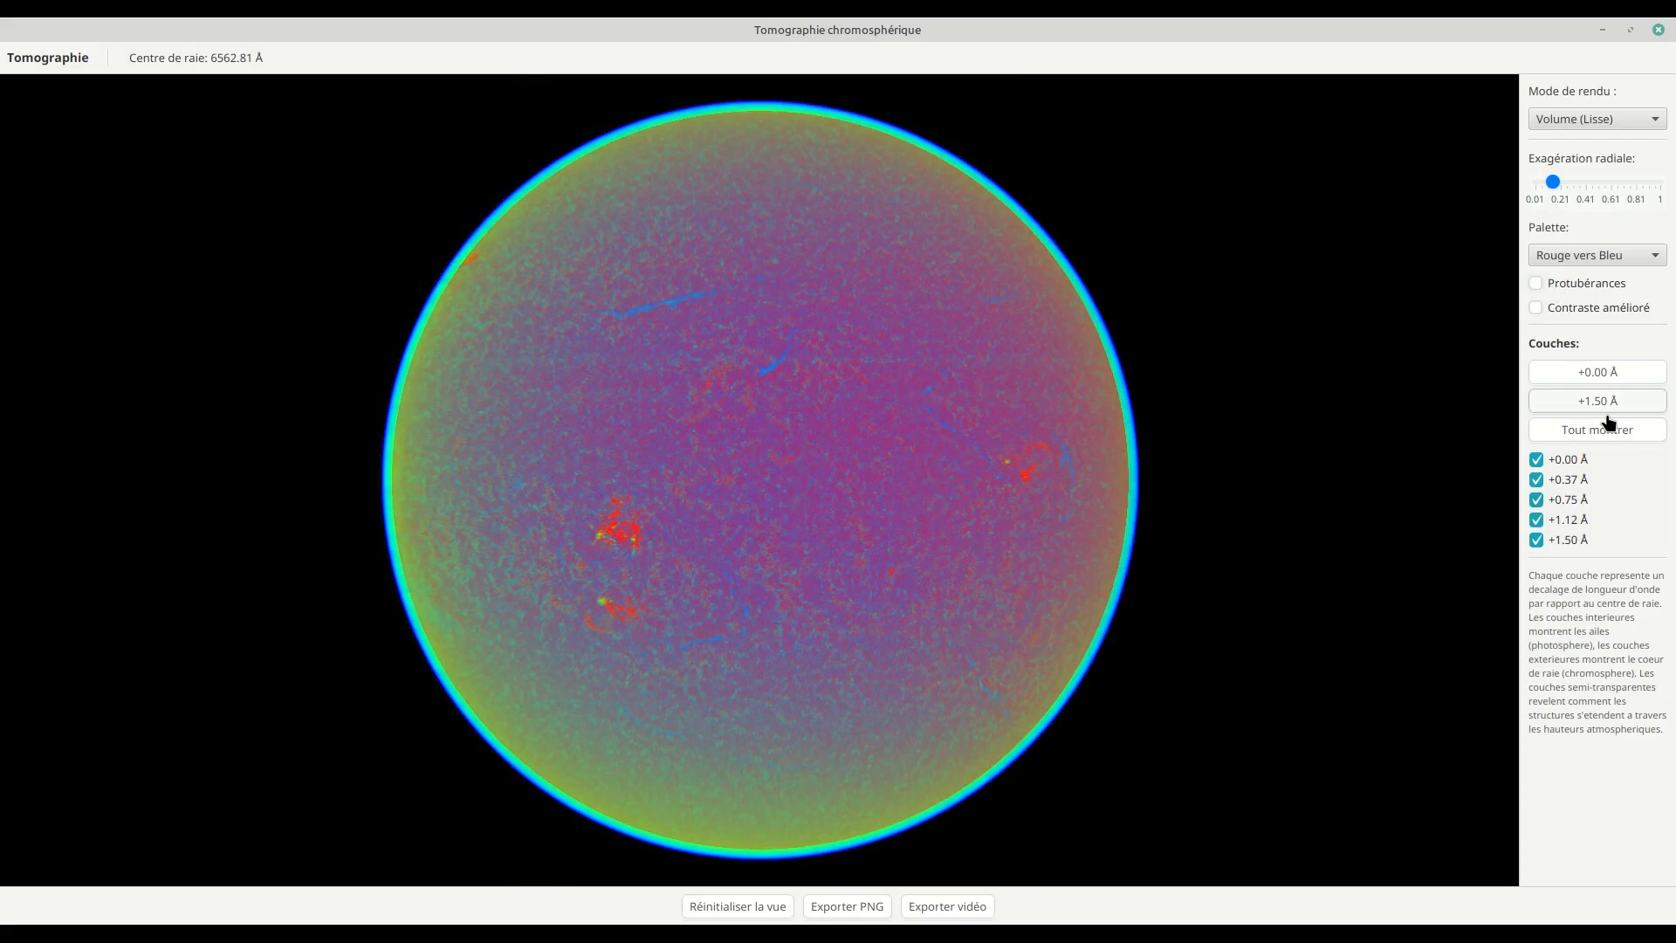
Step: Isolate the +0.00 Å layer, display it in the Mono palette, and rotate the sphere slightly to examine it
{"action": "left_click", "coordinate": [1598, 374]}
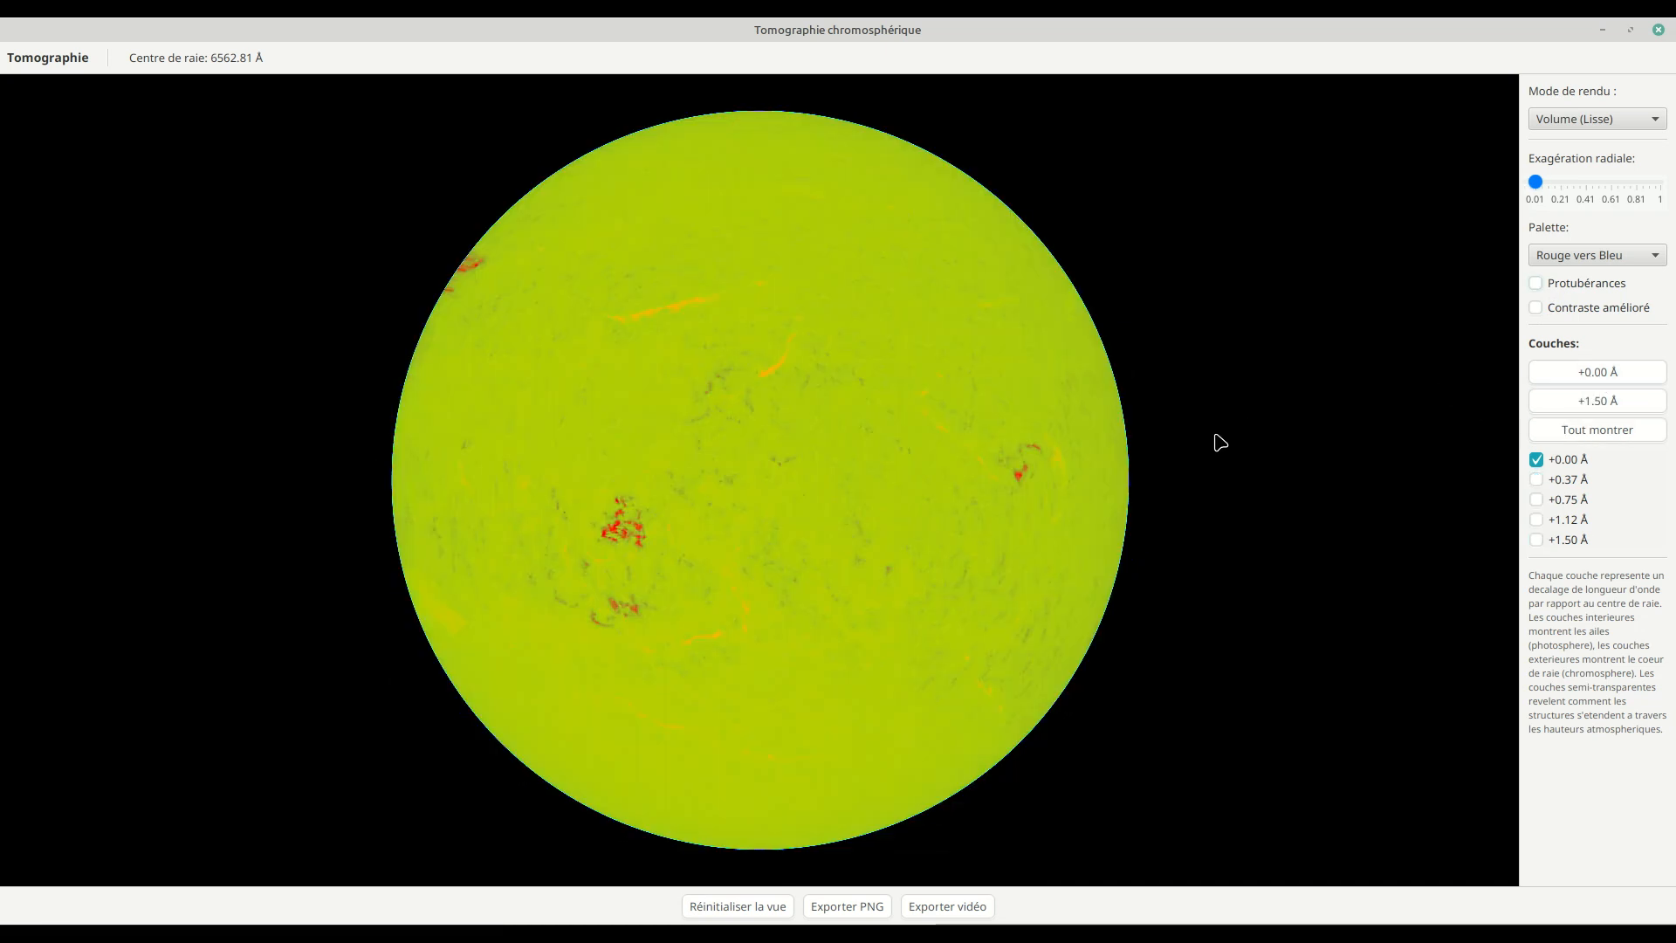
{"action": "left_click", "coordinate": [1589, 262]}
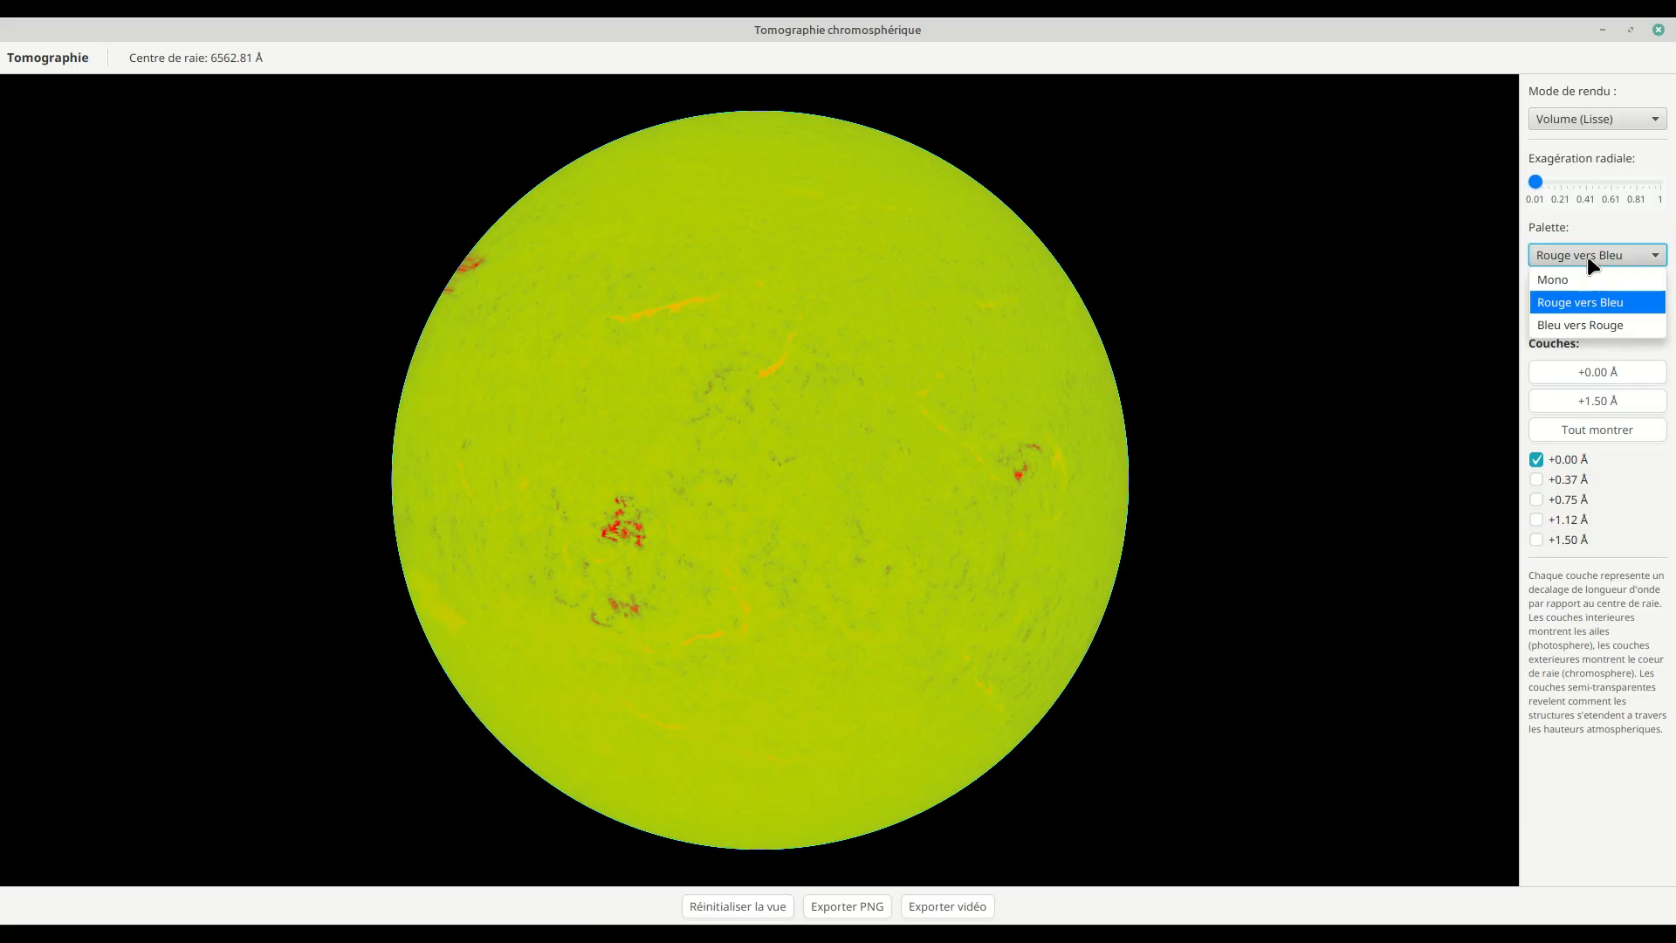
{"action": "left_click", "coordinate": [1568, 279]}
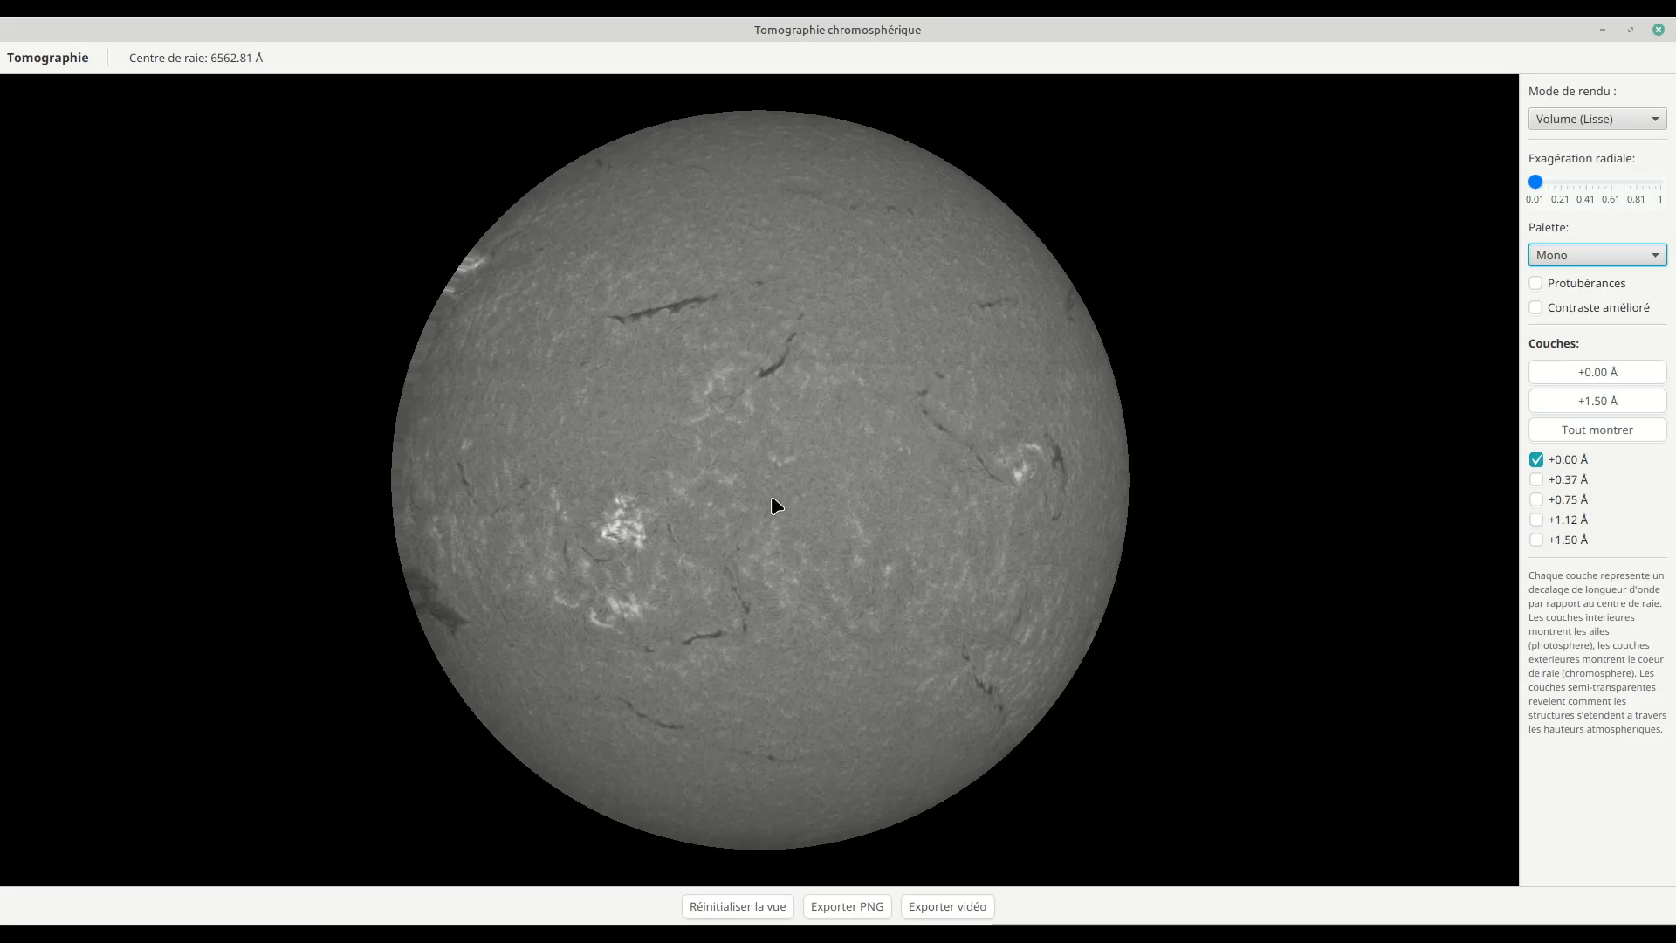
{"action": "mouse_move", "coordinate": [735, 503]}
{"action": "left_mouse_down"}
{"action": "mouse_move", "coordinate": [689, 506]}
{"action": "mouse_move", "coordinate": [714, 486]}
{"action": "mouse_move", "coordinate": [731, 515]}
{"action": "left_mouse_up"}
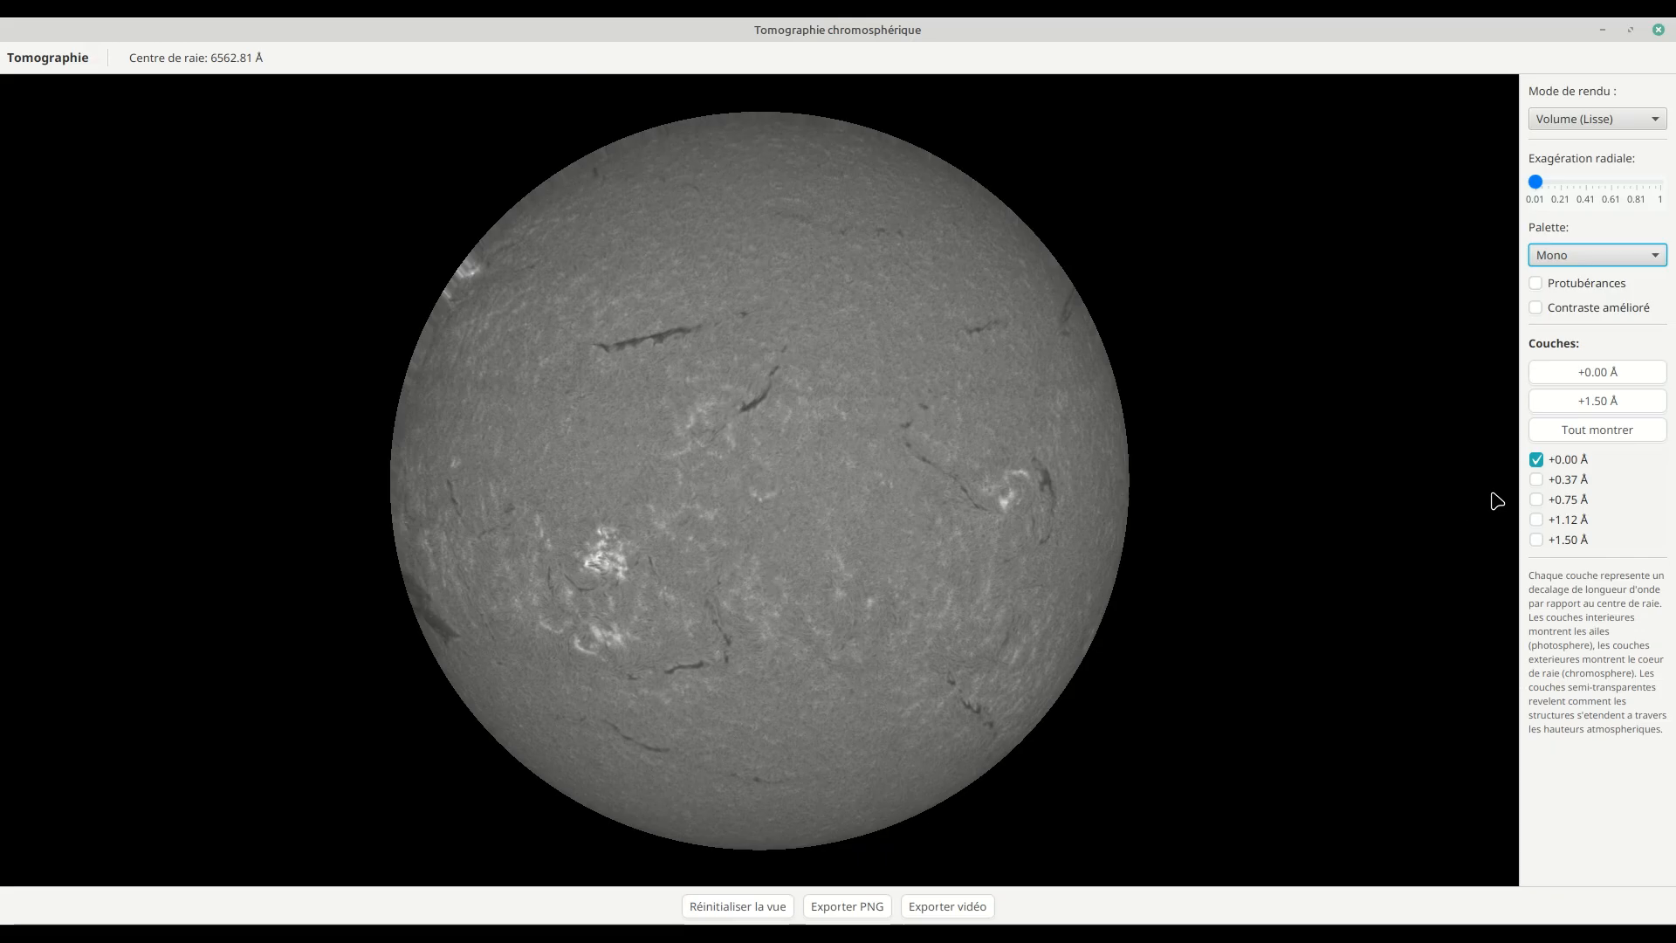
Step: Isolate the +1.50 Å layer, add the +0.00 Å layer over it, and rotate the sphere to compare their depth
{"action": "left_click", "coordinate": [1612, 403]}
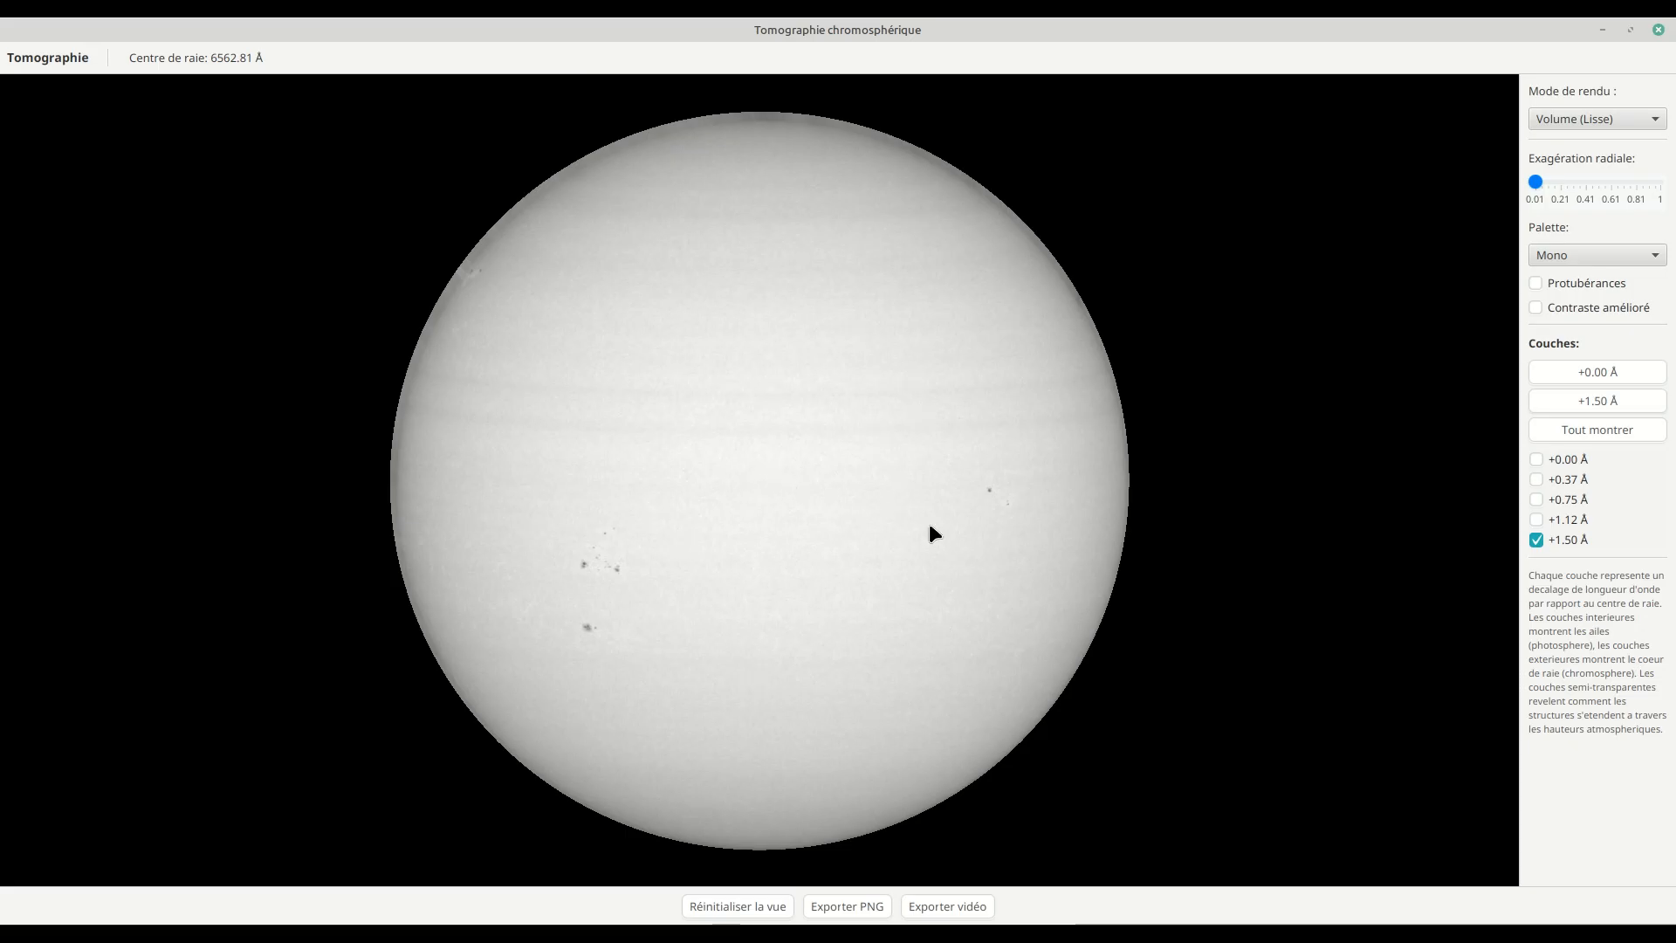
{"action": "left_click", "coordinate": [1555, 461]}
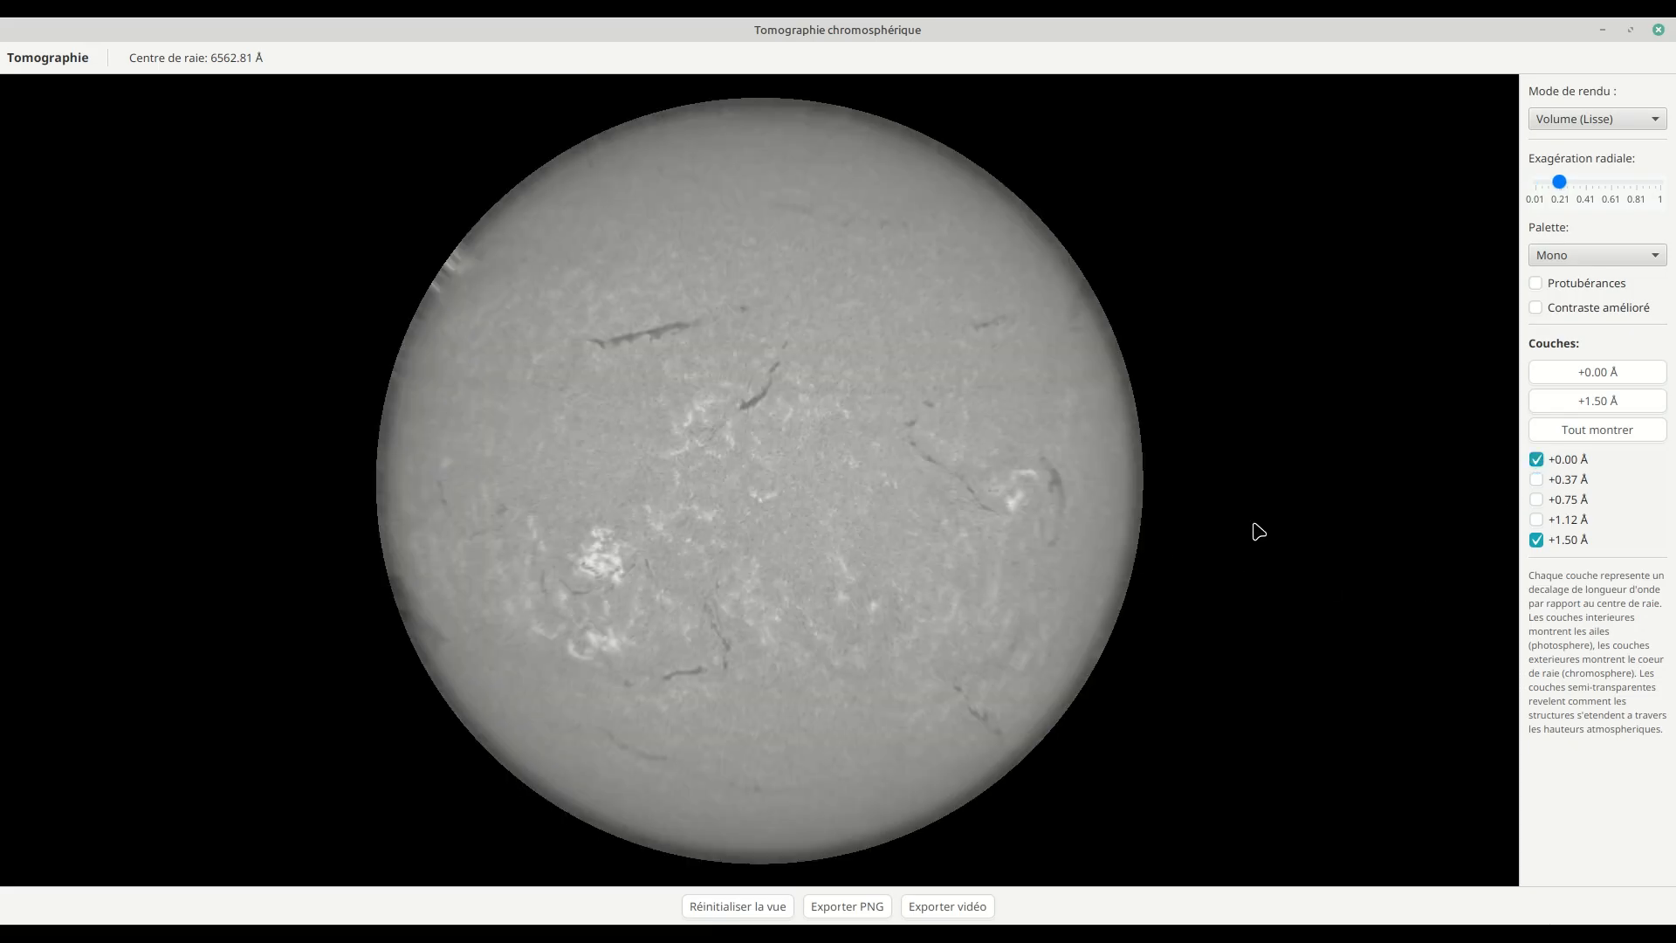
{"action": "left_click_drag", "start_coordinate": [1010, 577], "coordinate": [949, 568]}
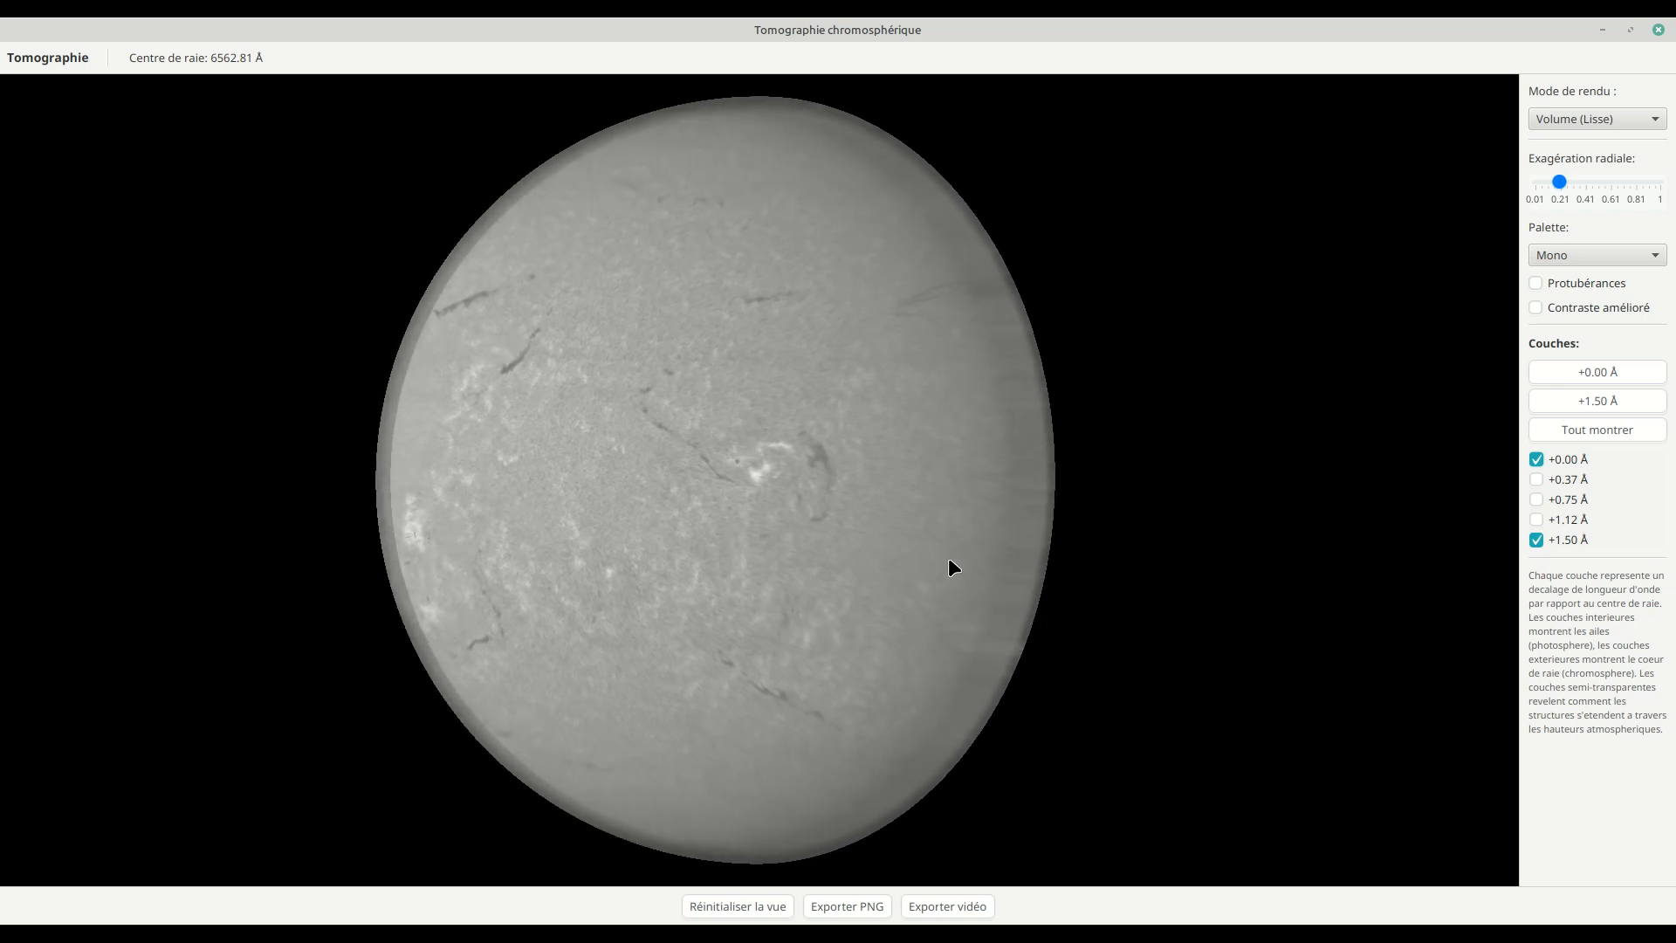
Step: Compare the +0.00 Å layer paired with +0.75 Å and with +0.37 Å while rotating the sphere
{"action": "left_click", "coordinate": [1537, 540]}
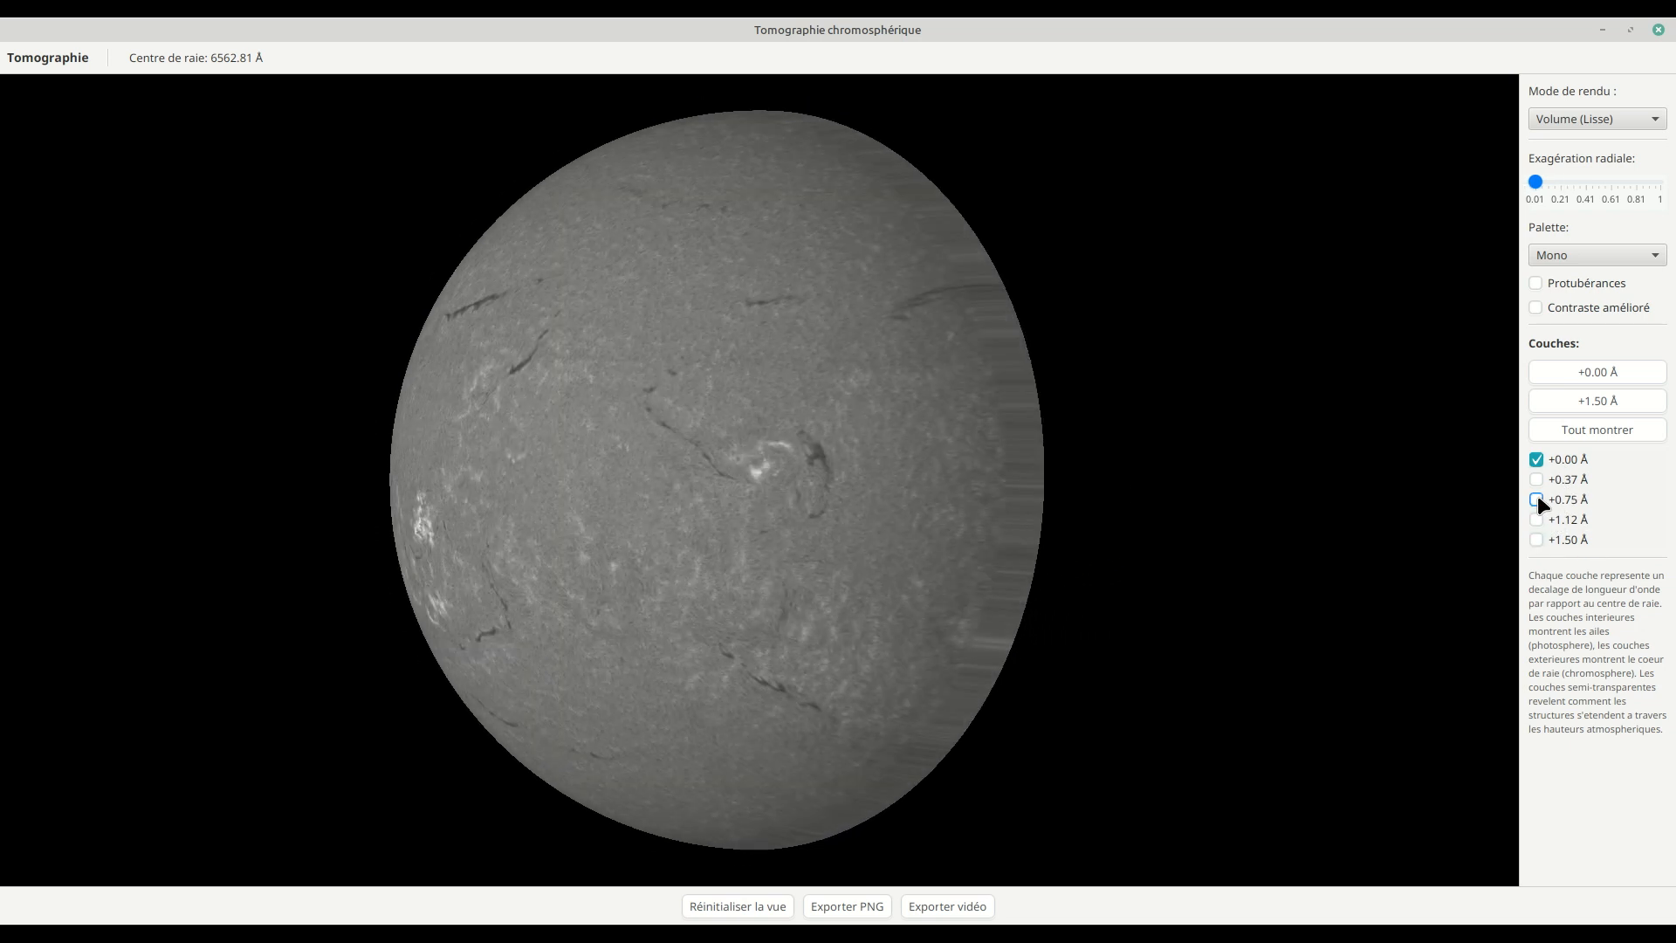
{"action": "left_click", "coordinate": [1537, 500]}
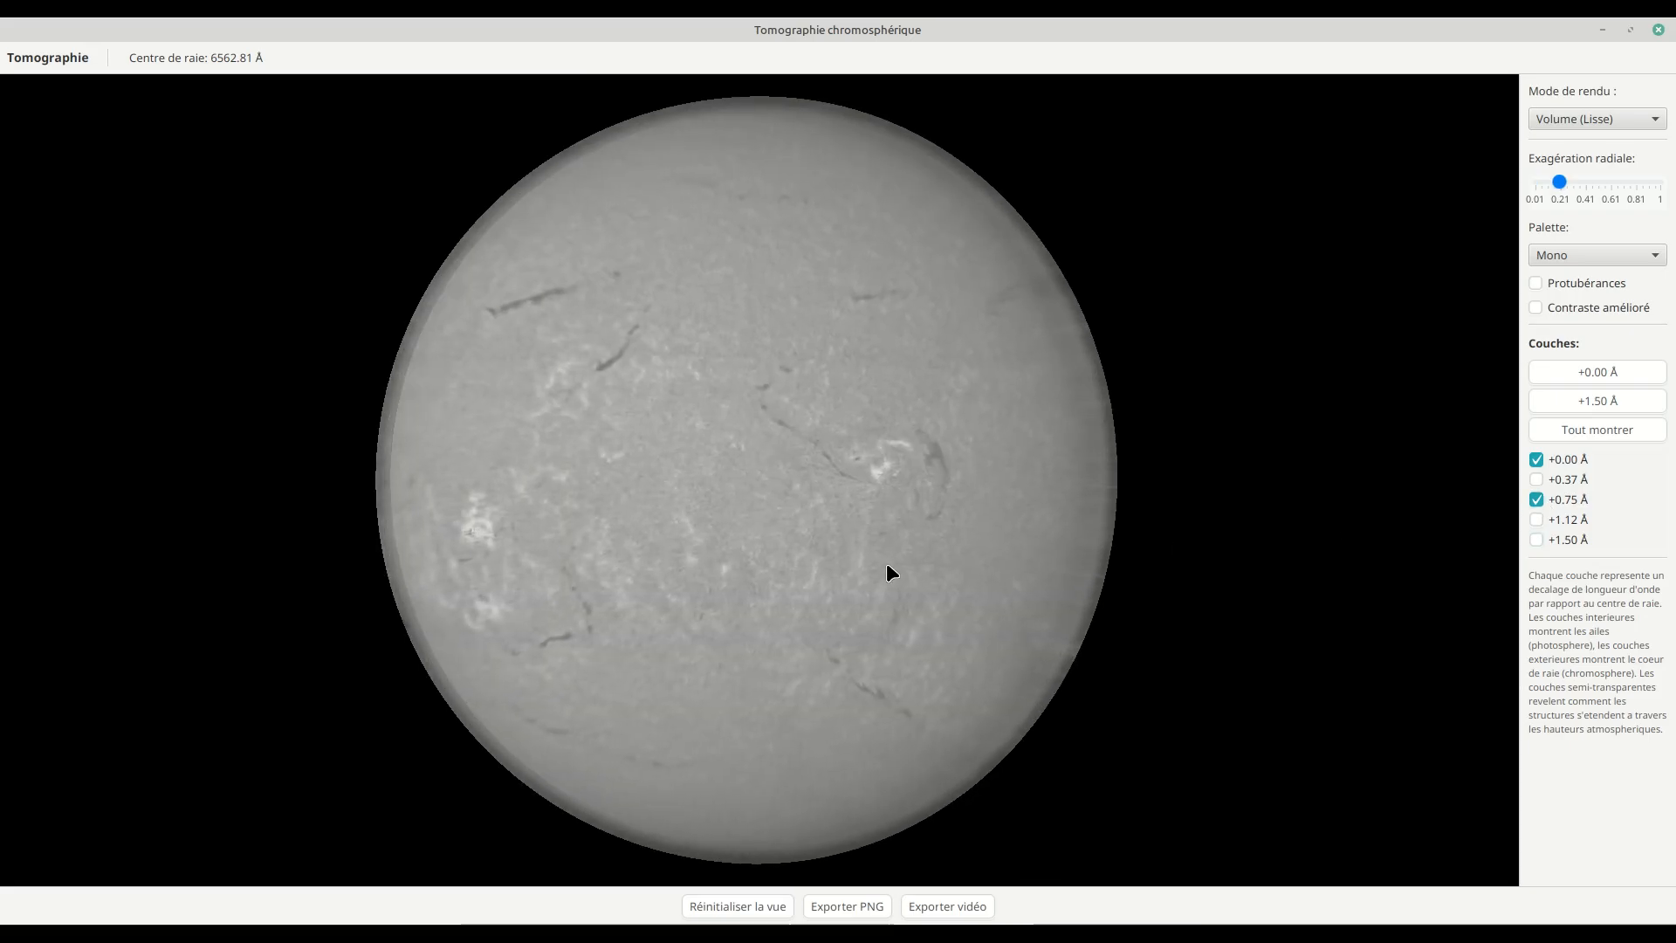
{"action": "mouse_move", "coordinate": [1324, 462]}
{"action": "left_mouse_down"}
{"action": "mouse_move", "coordinate": [884, 476]}
{"action": "mouse_move", "coordinate": [1323, 479]}
{"action": "left_mouse_up"}
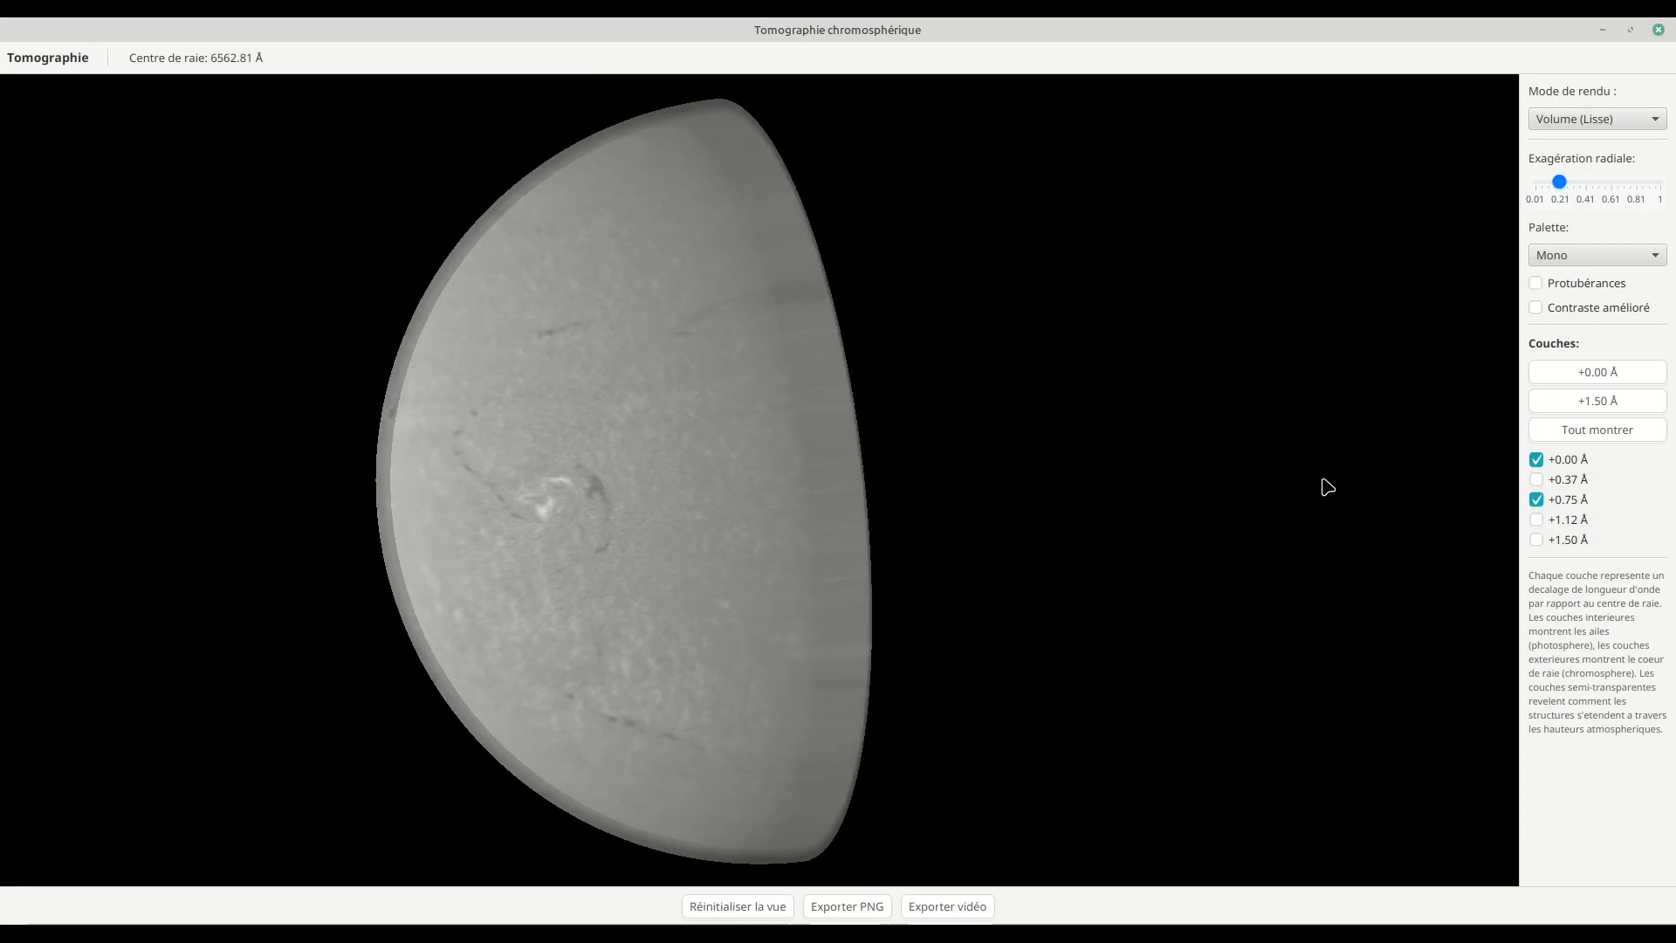
{"action": "left_click", "coordinate": [1536, 499]}
{"action": "left_click", "coordinate": [1537, 482]}
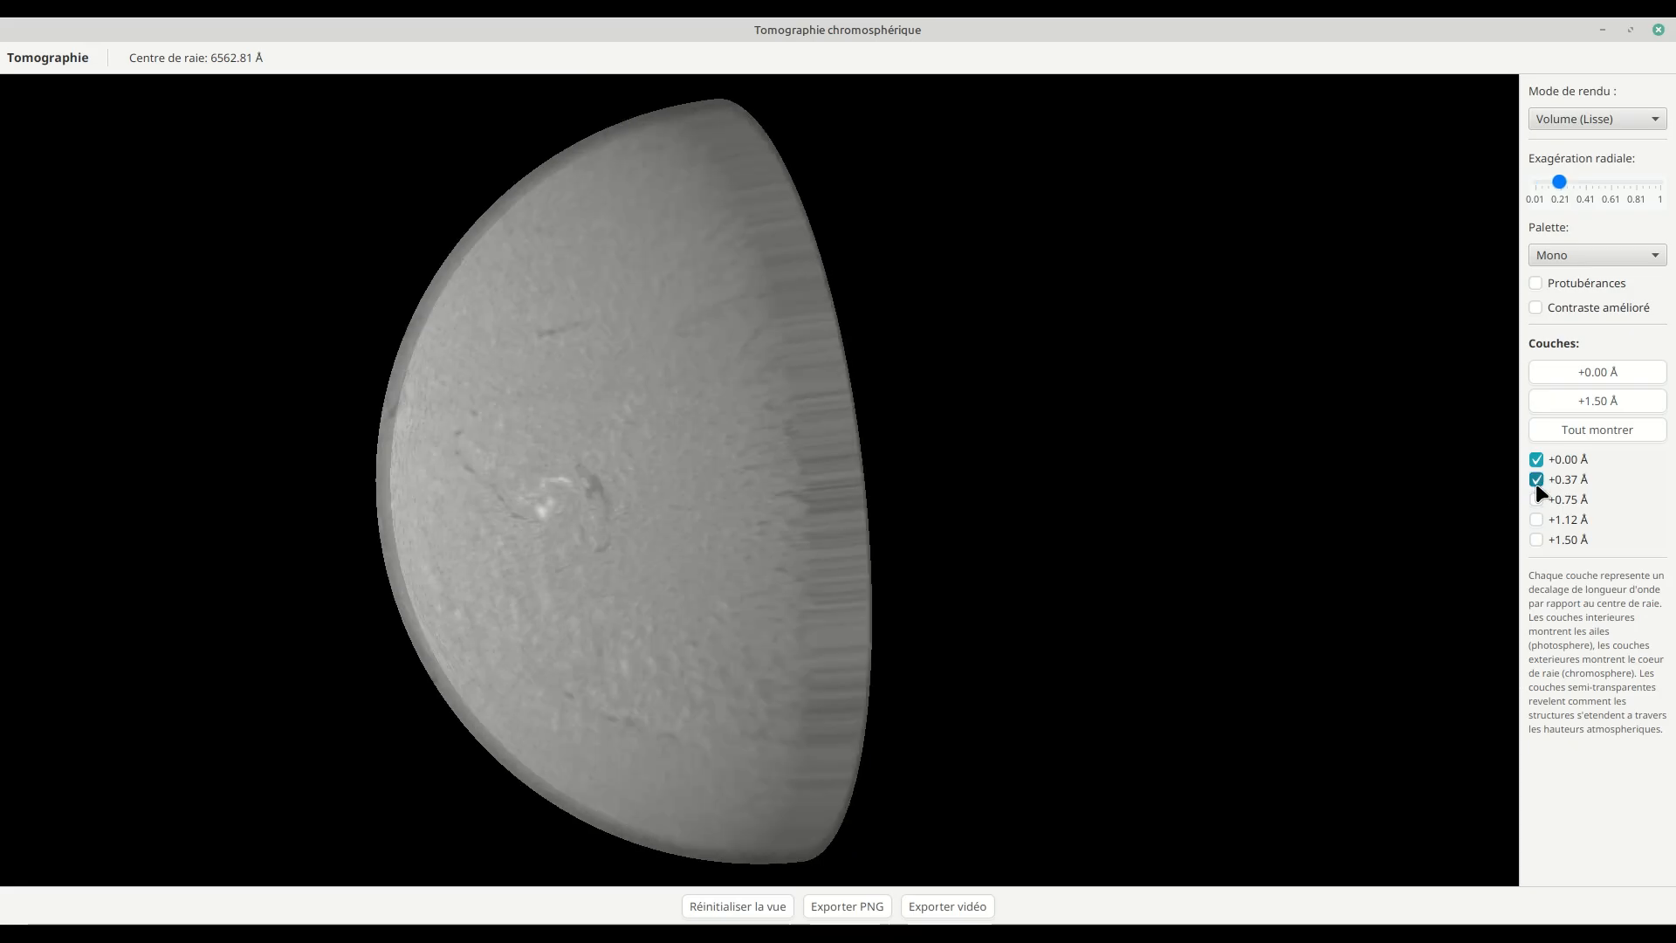
{"action": "left_click_drag", "start_coordinate": [794, 533], "coordinate": [885, 534]}
Step: Apply the Rouge vers Bleu palette to the tomography and add the +0.75 Å and +1.12 Å layers
{"action": "left_click", "coordinate": [1562, 257]}
{"action": "left_click", "coordinate": [1554, 299]}
{"action": "left_click", "coordinate": [1553, 499]}
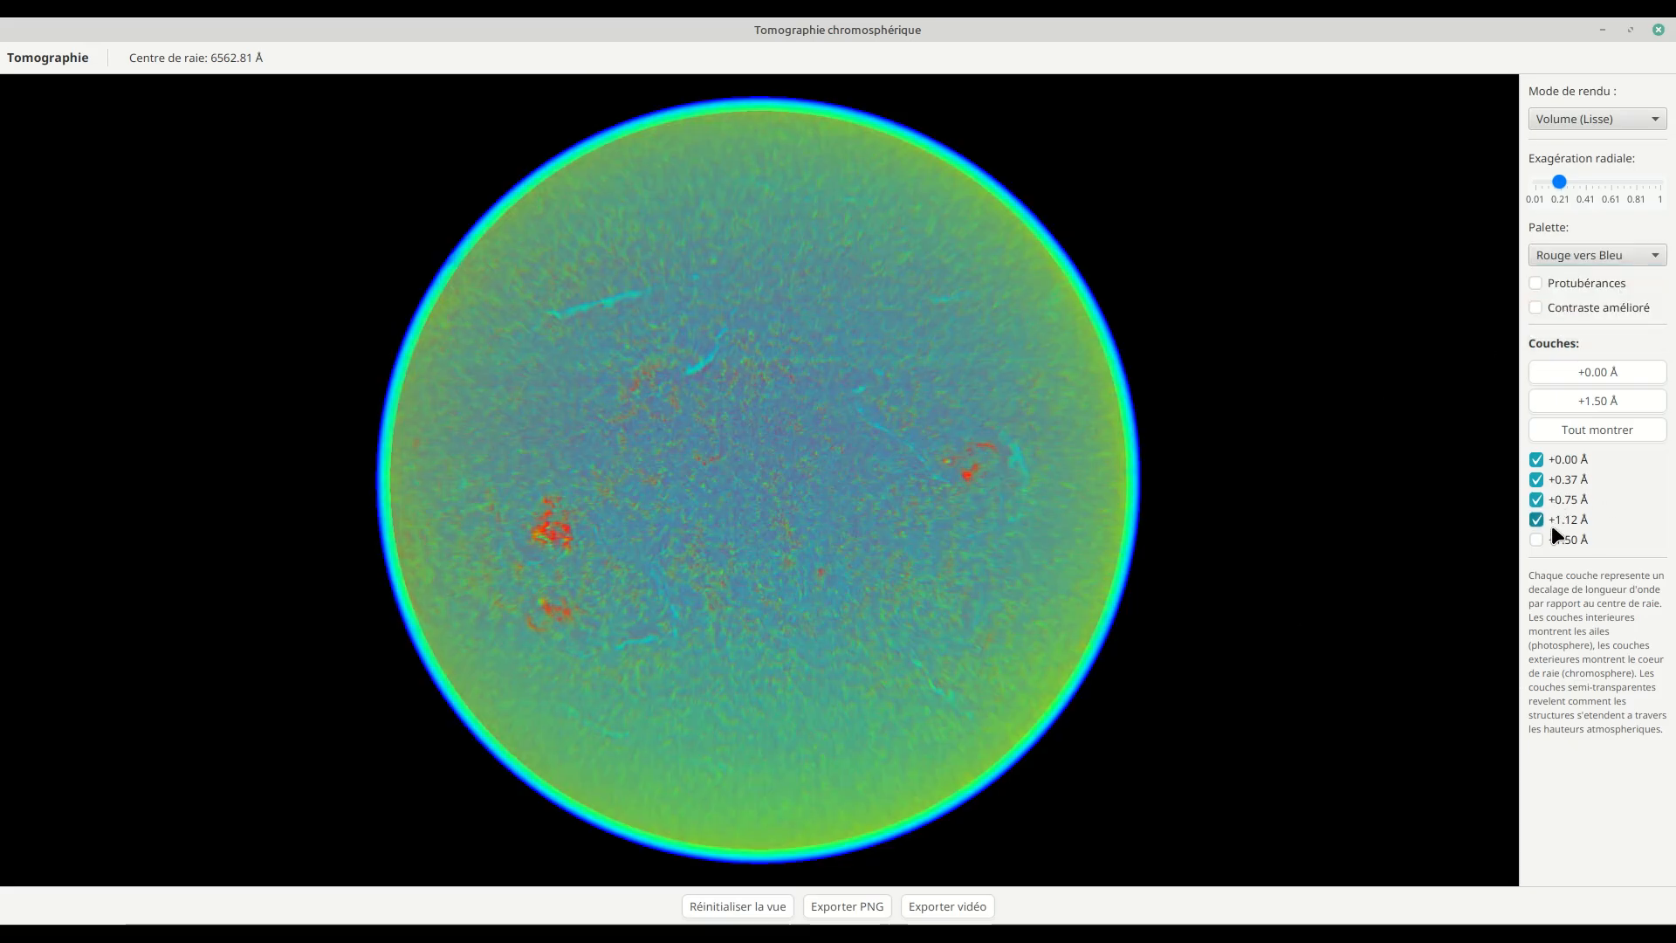
Step: Leave only the +0.00 Å and +1.50 Å layers displayed and tilt the sphere slightly
{"action": "left_click", "coordinate": [1552, 539]}
{"action": "left_click", "coordinate": [1552, 518]}
{"action": "left_click", "coordinate": [1554, 498]}
{"action": "left_click", "coordinate": [1555, 479]}
{"action": "left_click", "coordinate": [1558, 464]}
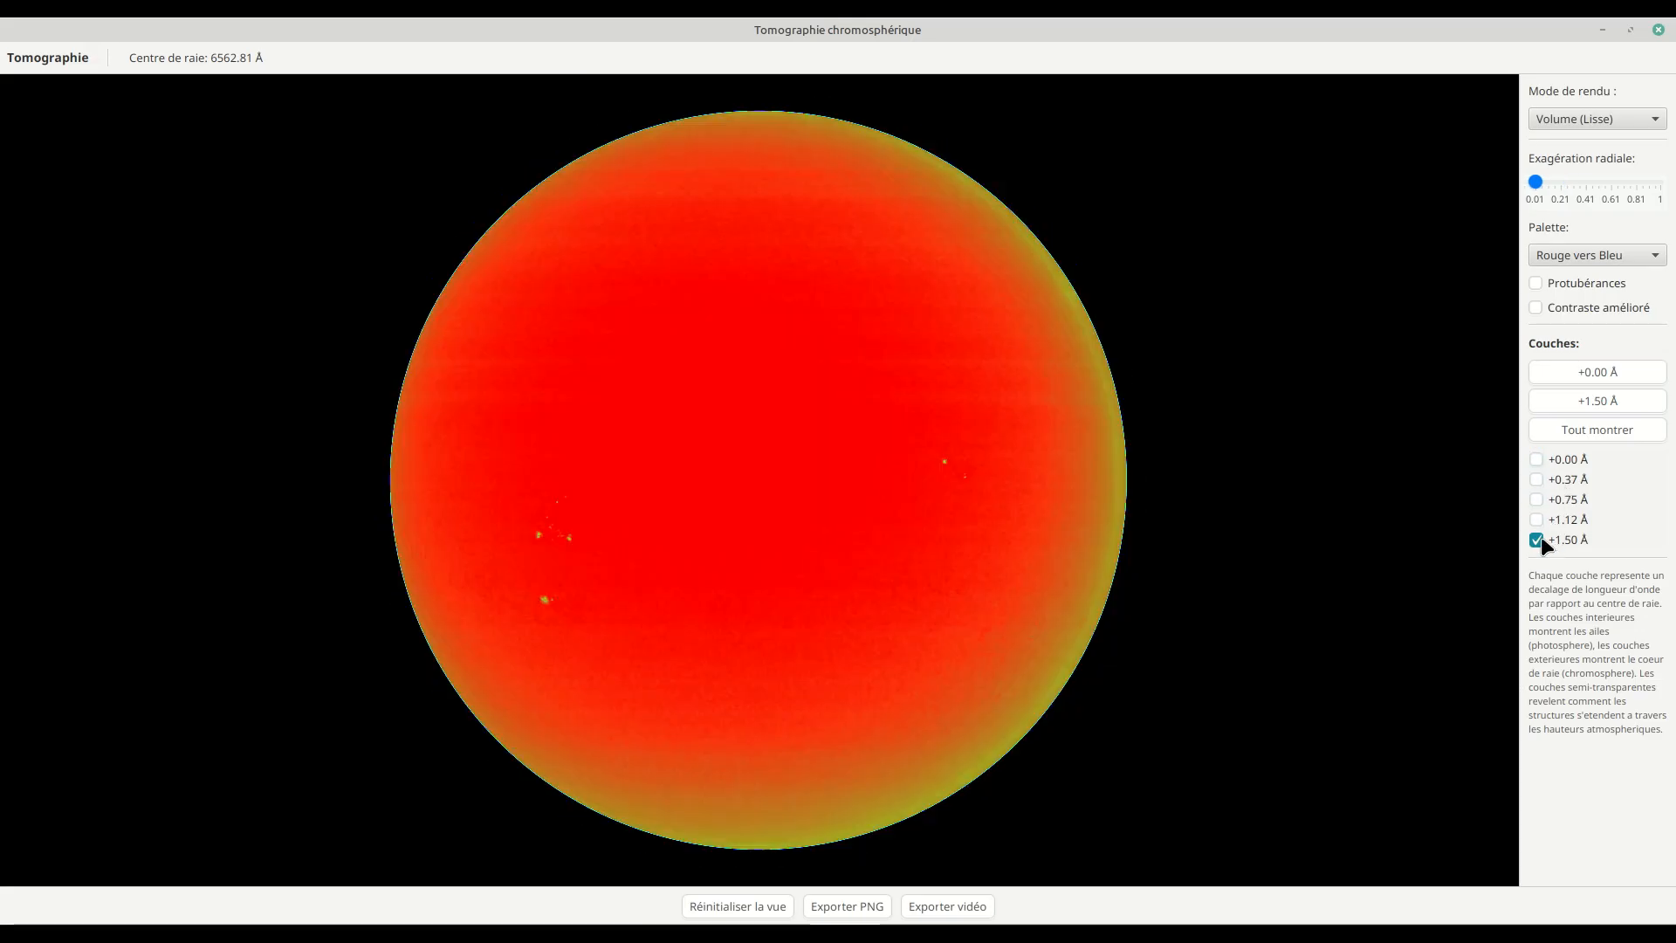
{"action": "left_click", "coordinate": [1538, 461]}
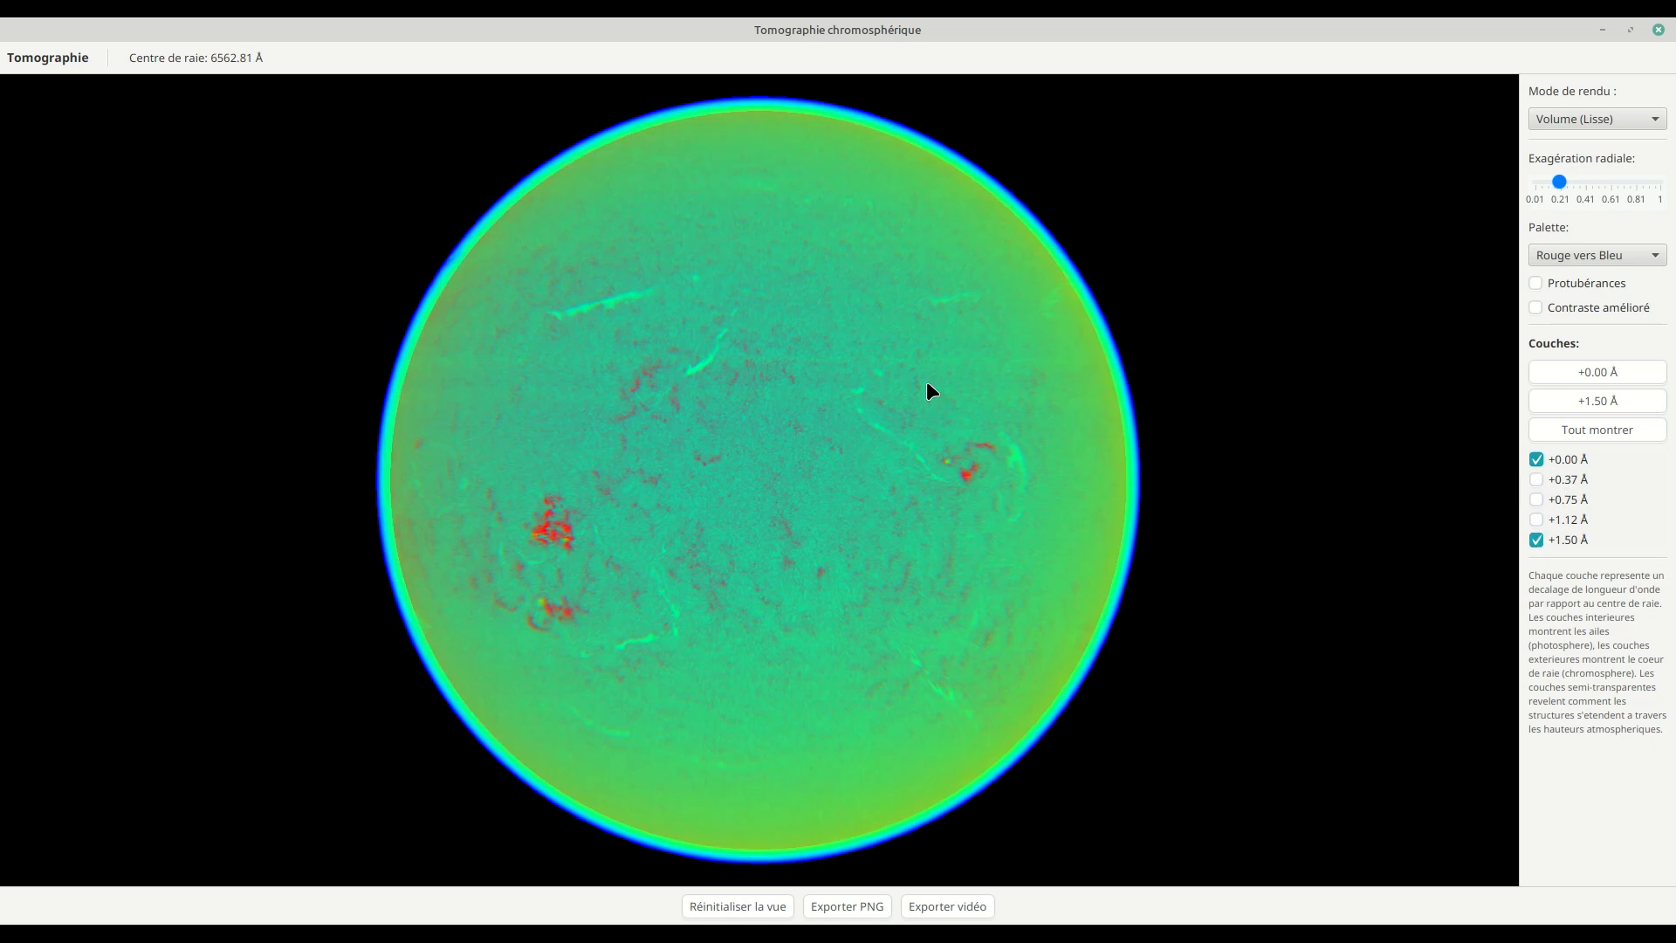
{"action": "left_click_drag", "start_coordinate": [1047, 464], "coordinate": [1026, 508]}
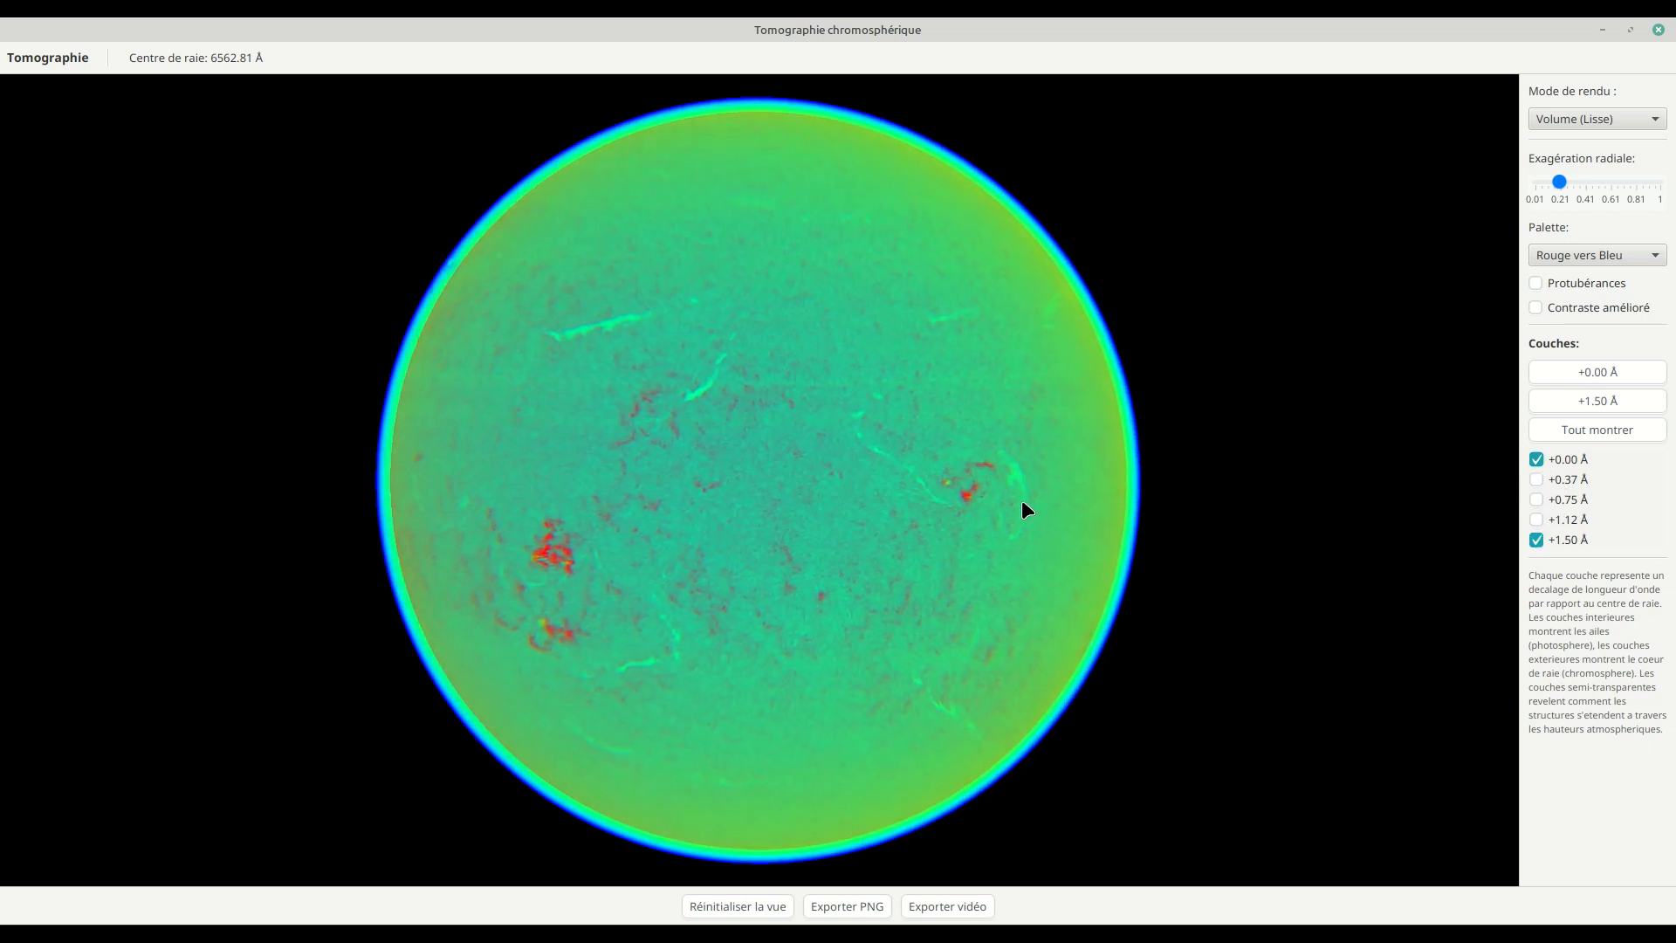
Step: Export the tomography as a video named spherical_tomography in the Sharpcap folder of the T7 drive
{"action": "left_click", "coordinate": [937, 908]}
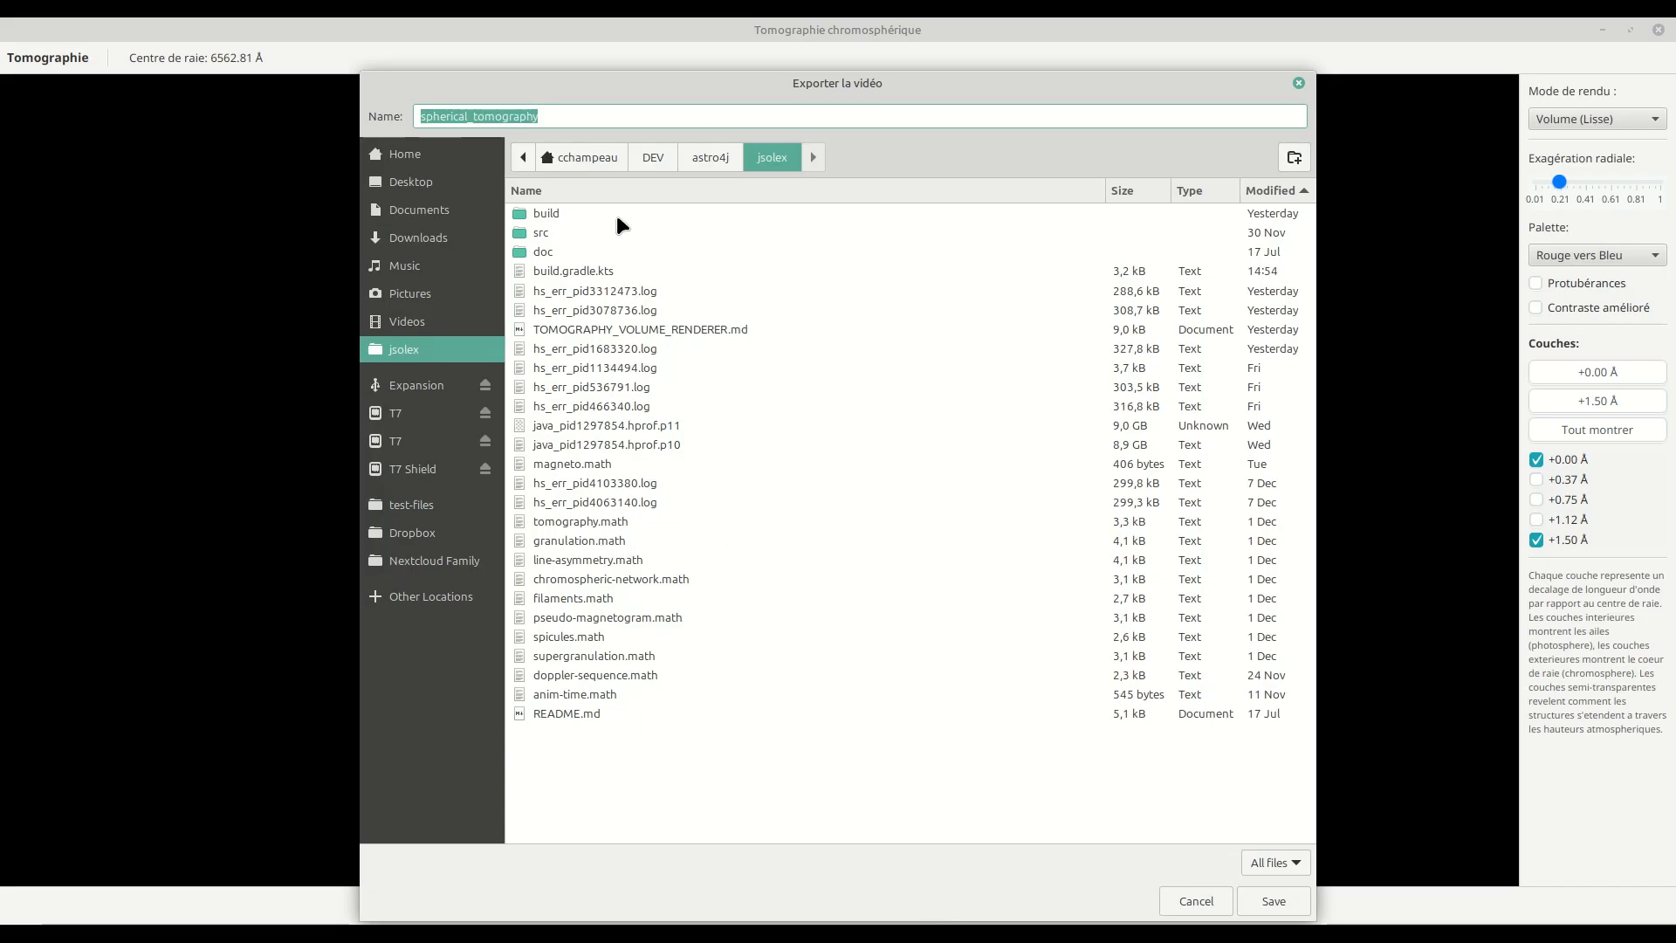
{"action": "key", "text": "End"}
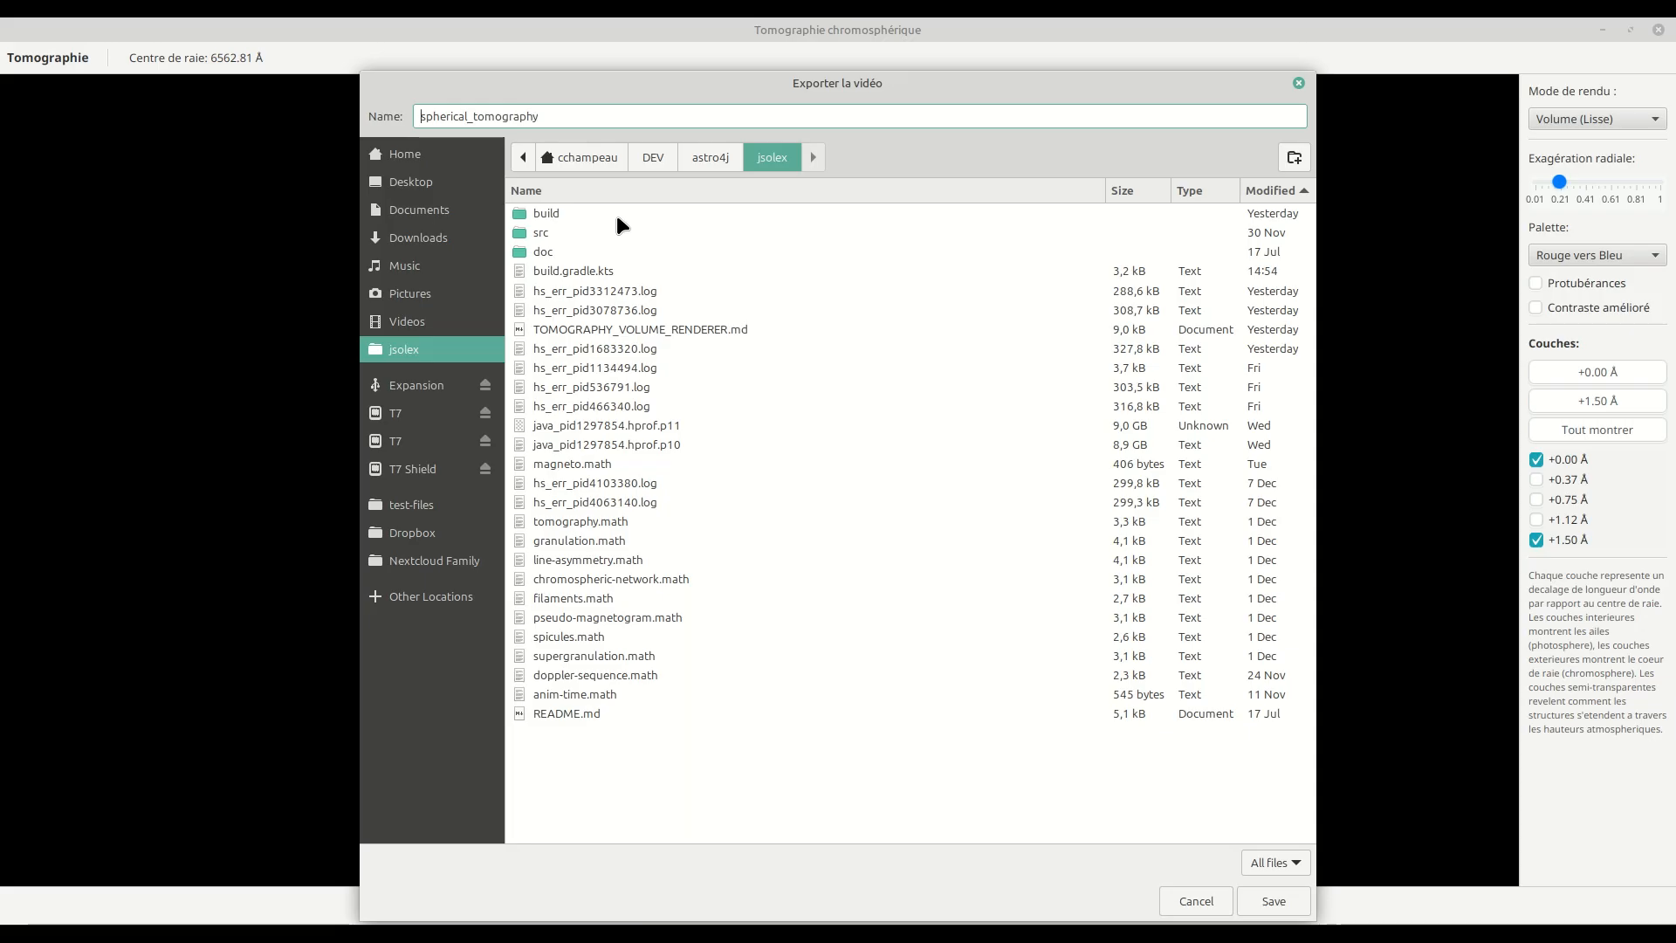
{"action": "left_click", "coordinate": [431, 420]}
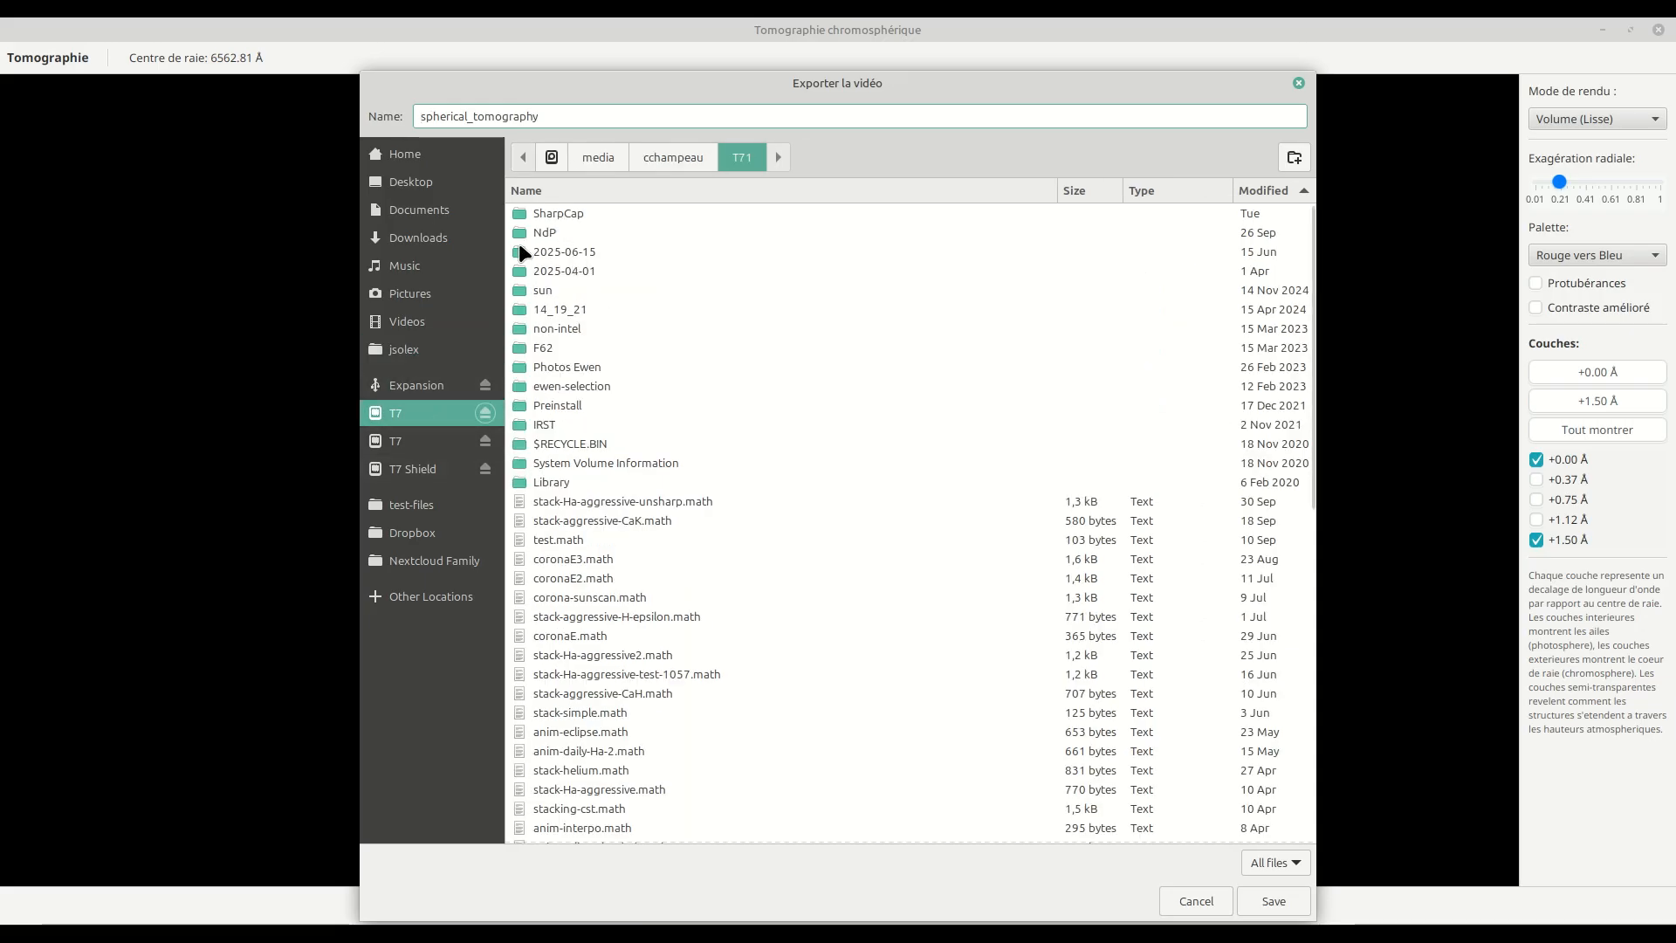
{"action": "left_click", "coordinate": [410, 440]}
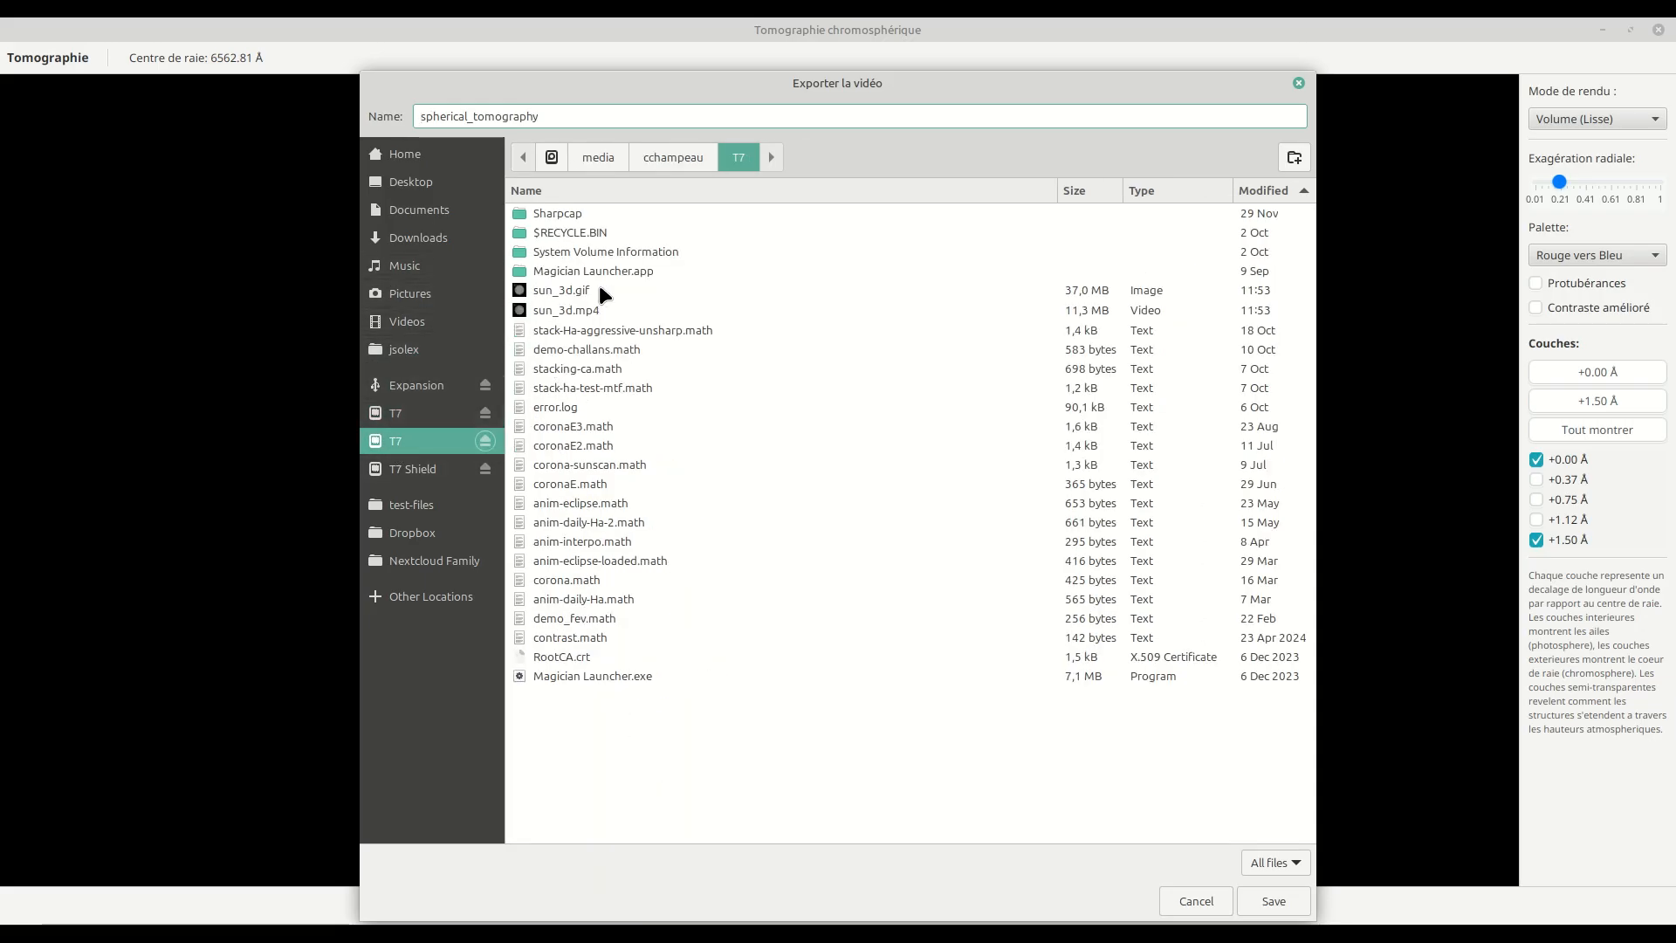
{"action": "double_click", "coordinate": [584, 213]}
{"action": "left_click", "coordinate": [1275, 899]}
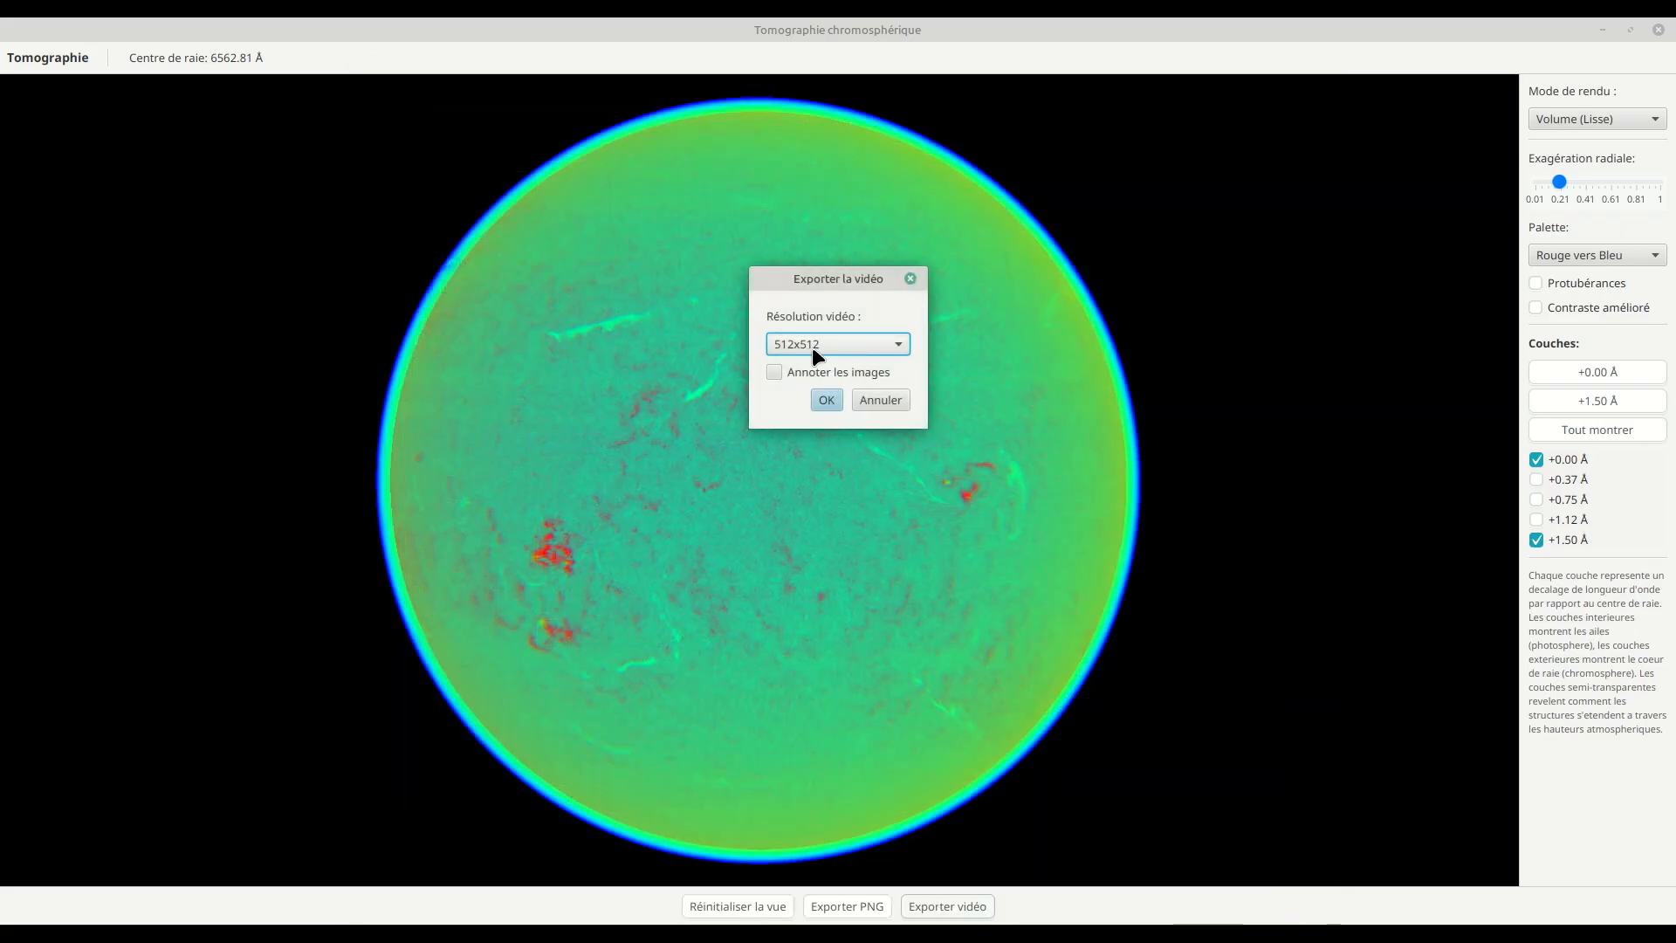
Step: Choose another video resolution than 512x512, enable image annotation, and start the video export
{"action": "left_click", "coordinate": [826, 347]}
{"action": "left_click", "coordinate": [813, 385]}
{"action": "left_click", "coordinate": [815, 372]}
{"action": "left_click", "coordinate": [828, 399]}
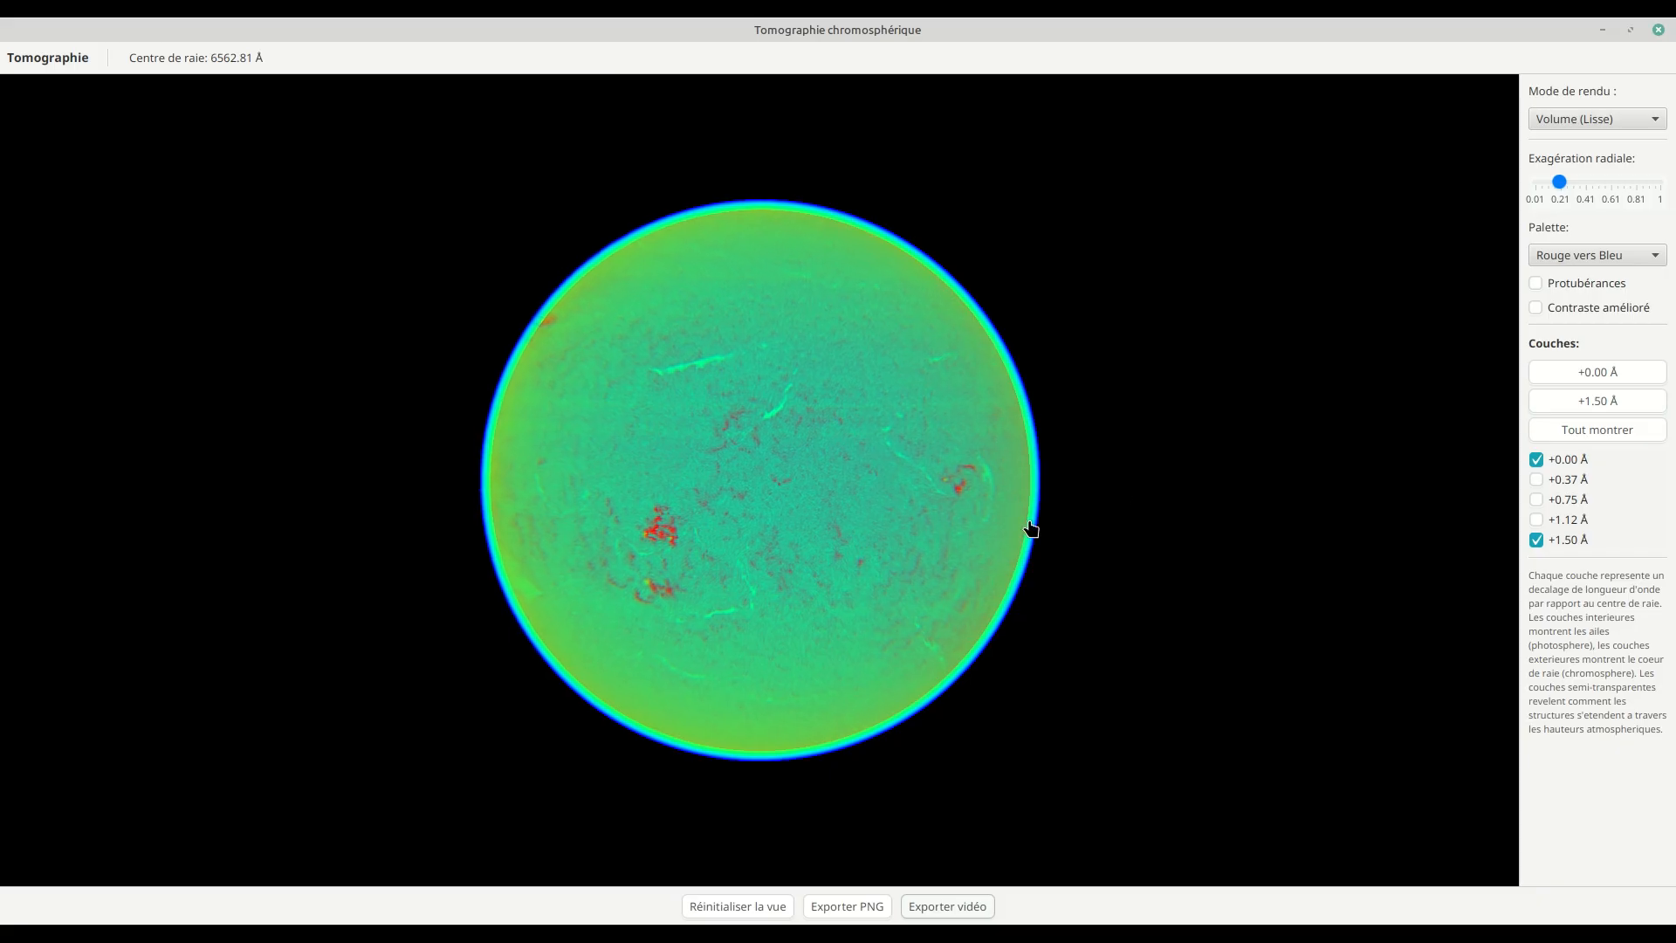
Step: Switch to the file manager and find the exported spherical_tomography files in the T7 drive's Sharpcap folder
{"action": "left_click_drag", "start_coordinate": [864, 555], "coordinate": [842, 543]}
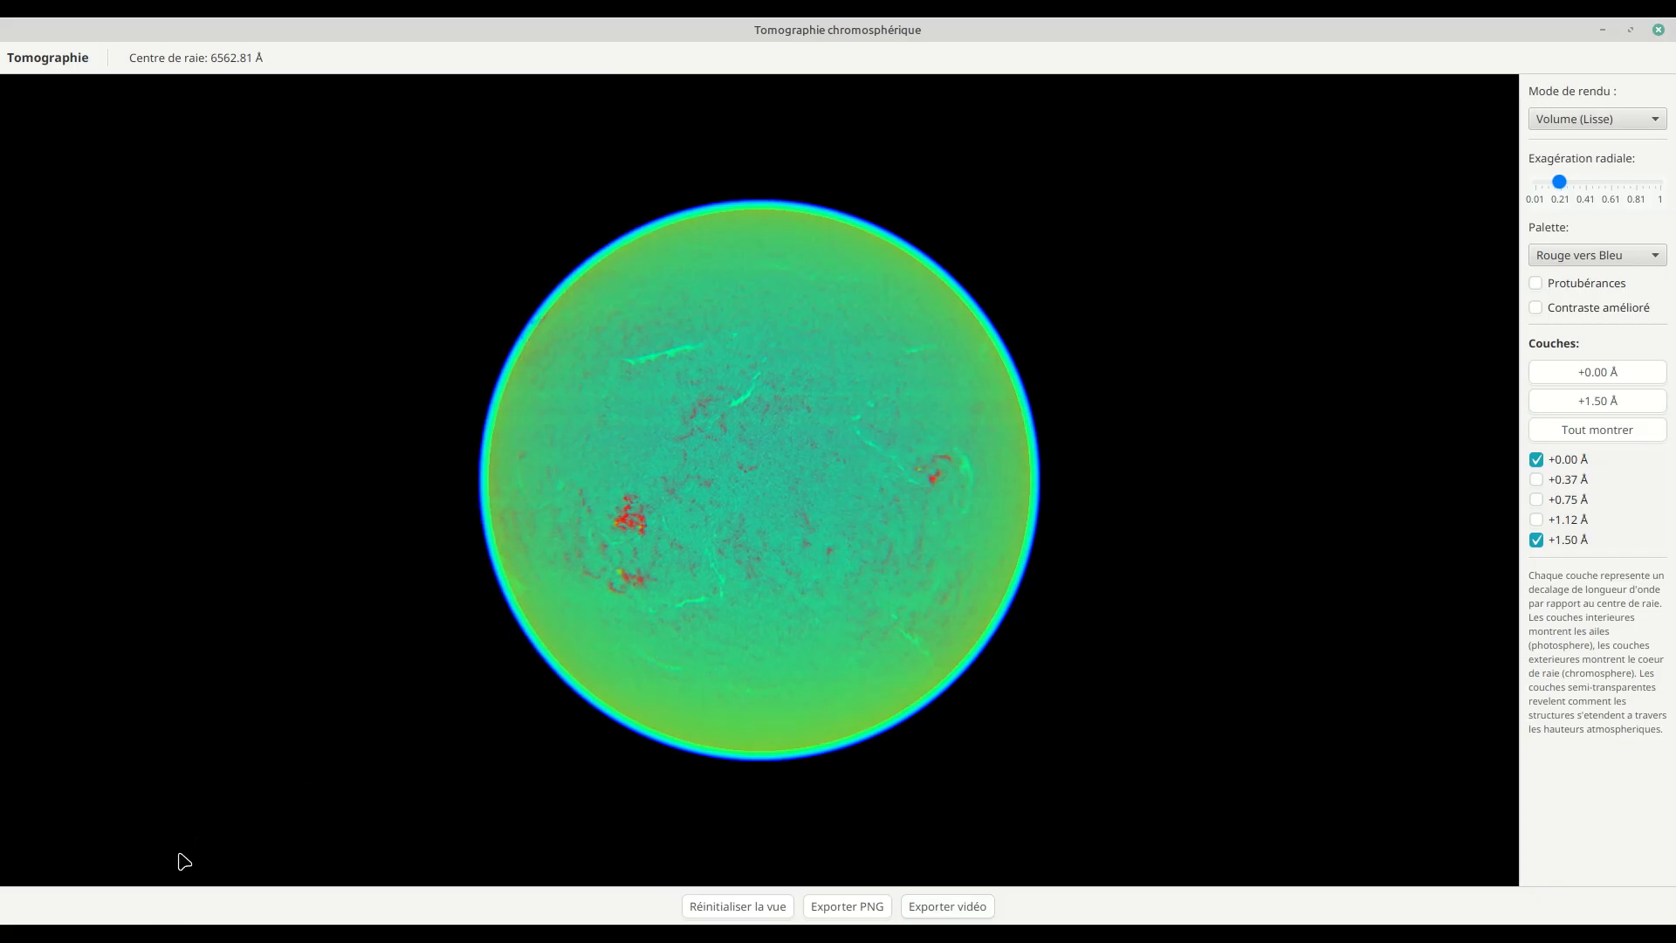
{"action": "mouse_move", "coordinate": [187, 932]}
{"action": "left_click", "coordinate": [723, 863]}
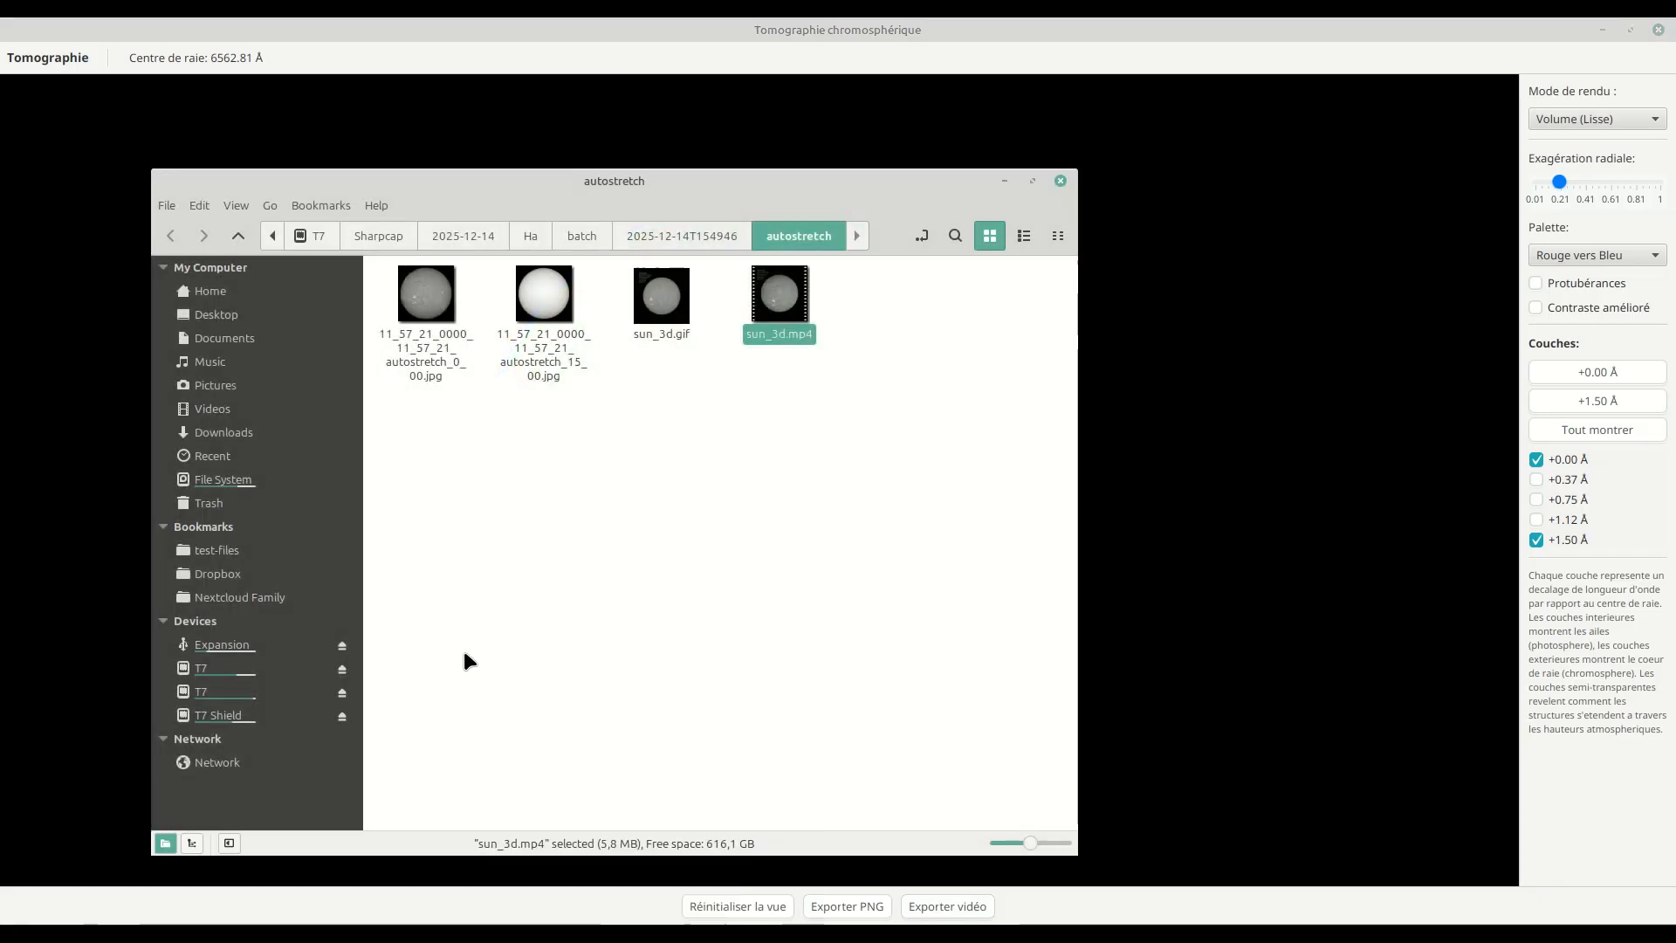
{"action": "left_click", "coordinate": [222, 693]}
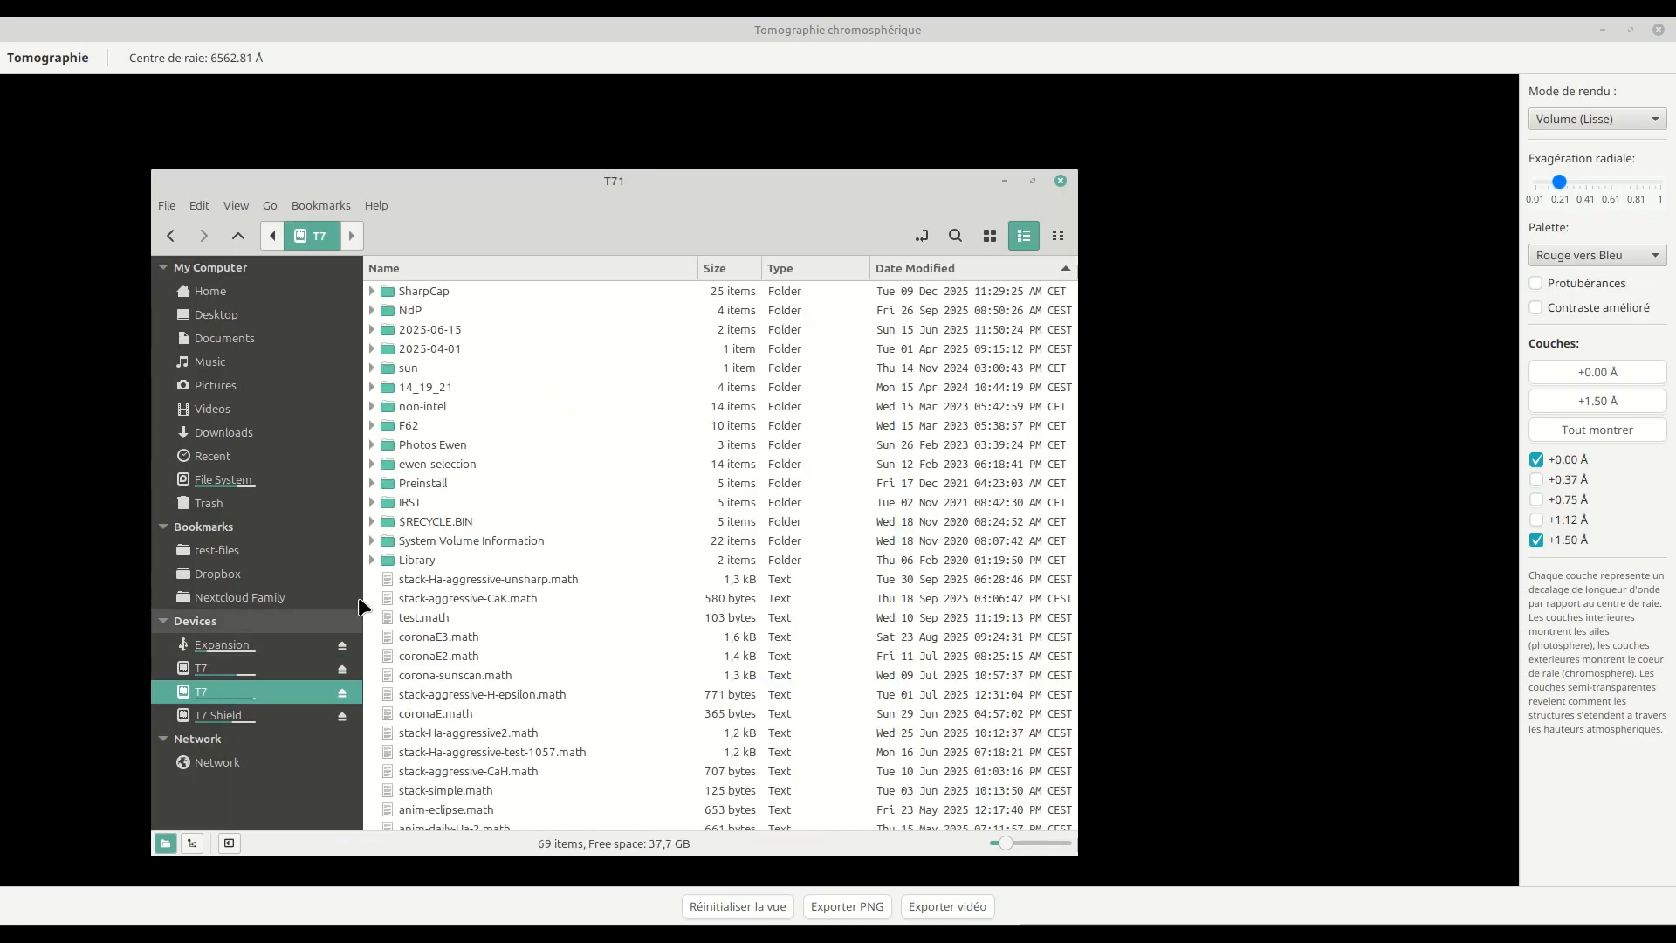
{"action": "double_click", "coordinate": [442, 295]}
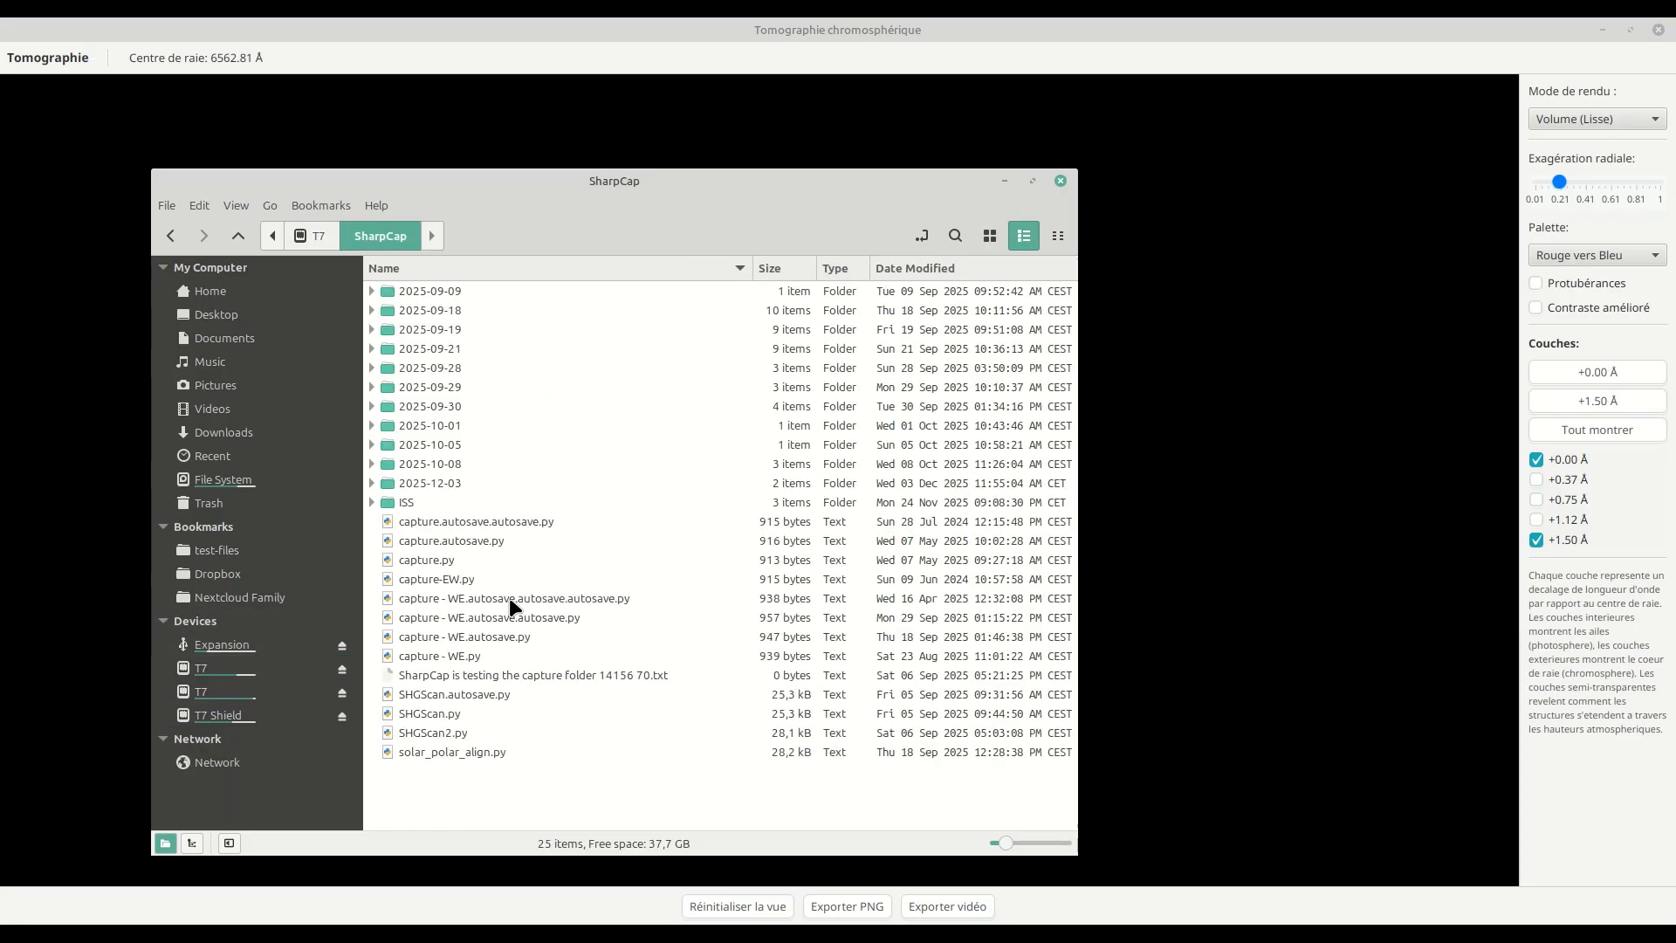
{"action": "left_click", "coordinate": [220, 674]}
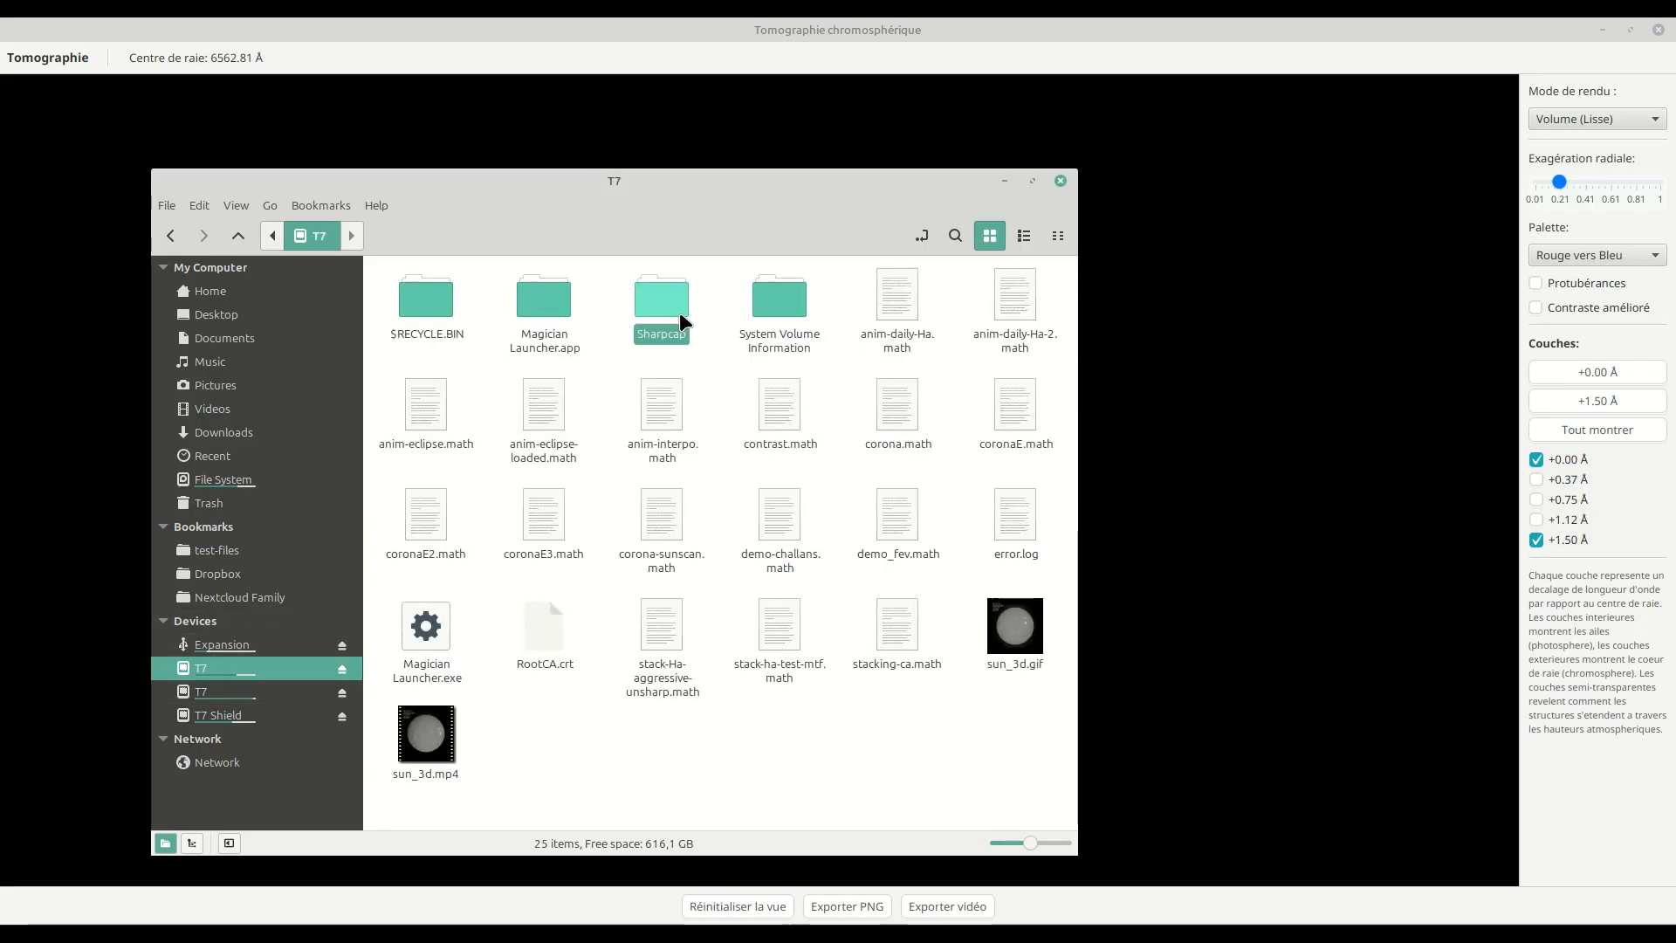
{"action": "double_click", "coordinate": [680, 312]}
{"action": "scroll", "coordinate": [668, 581], "scroll_direction": "down", "scroll_amount": 3}
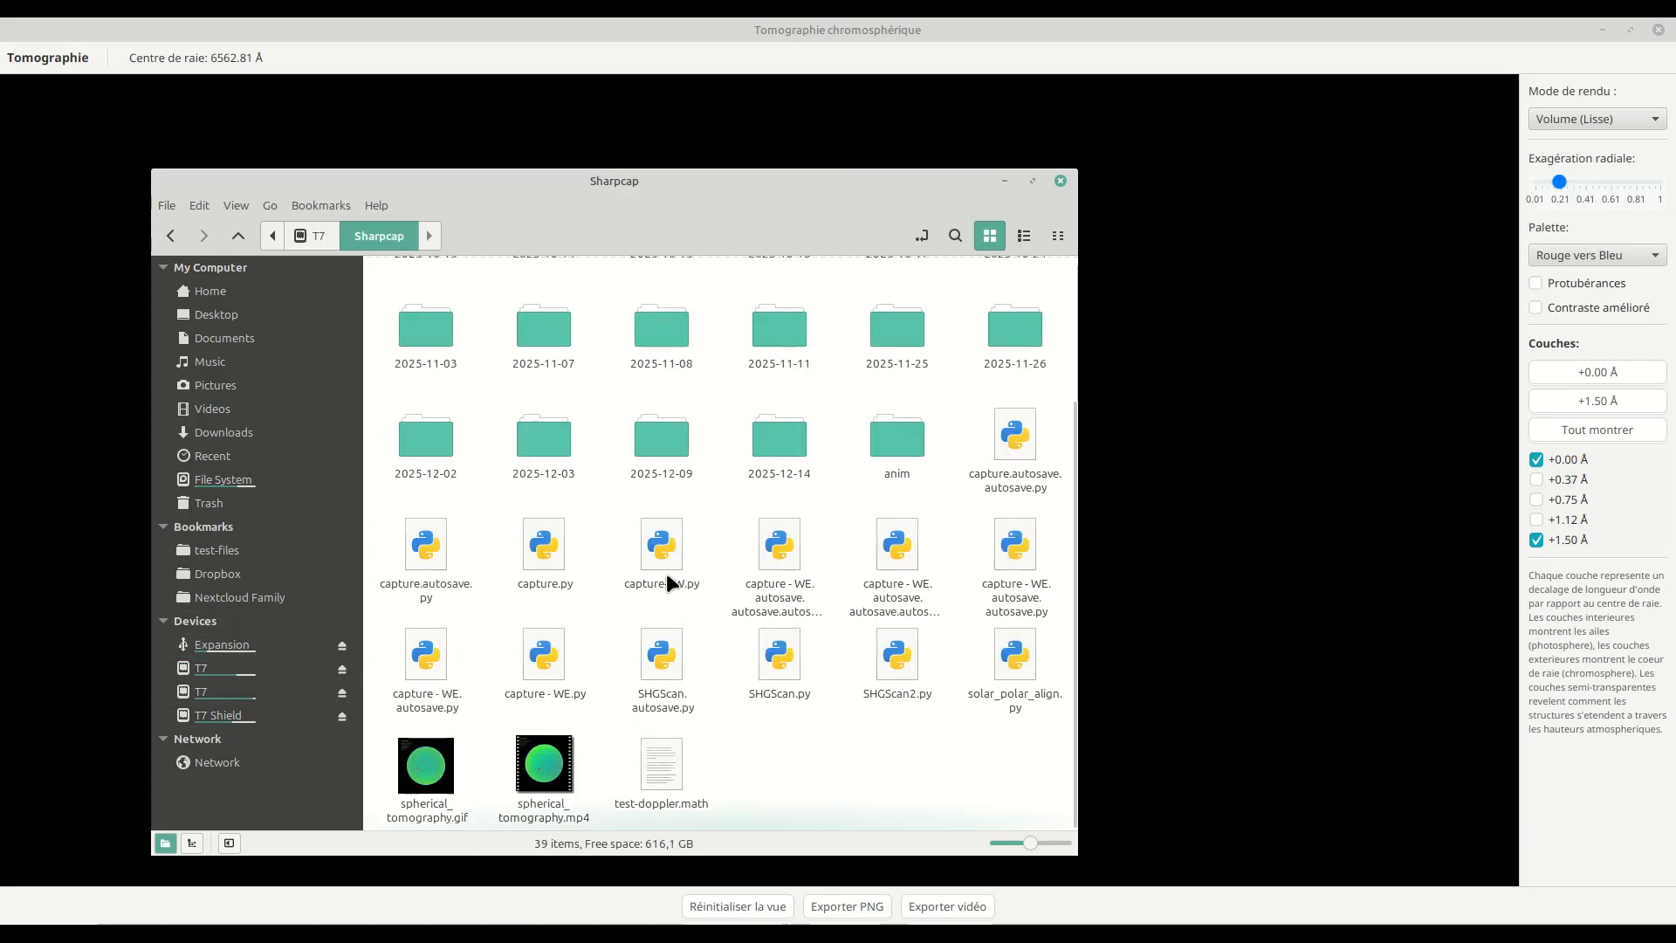
Step: View the exported spherical_tomography.gif and spherical_tomography.mp4 animations, closing each viewer after checking it
{"action": "double_click", "coordinate": [428, 768]}
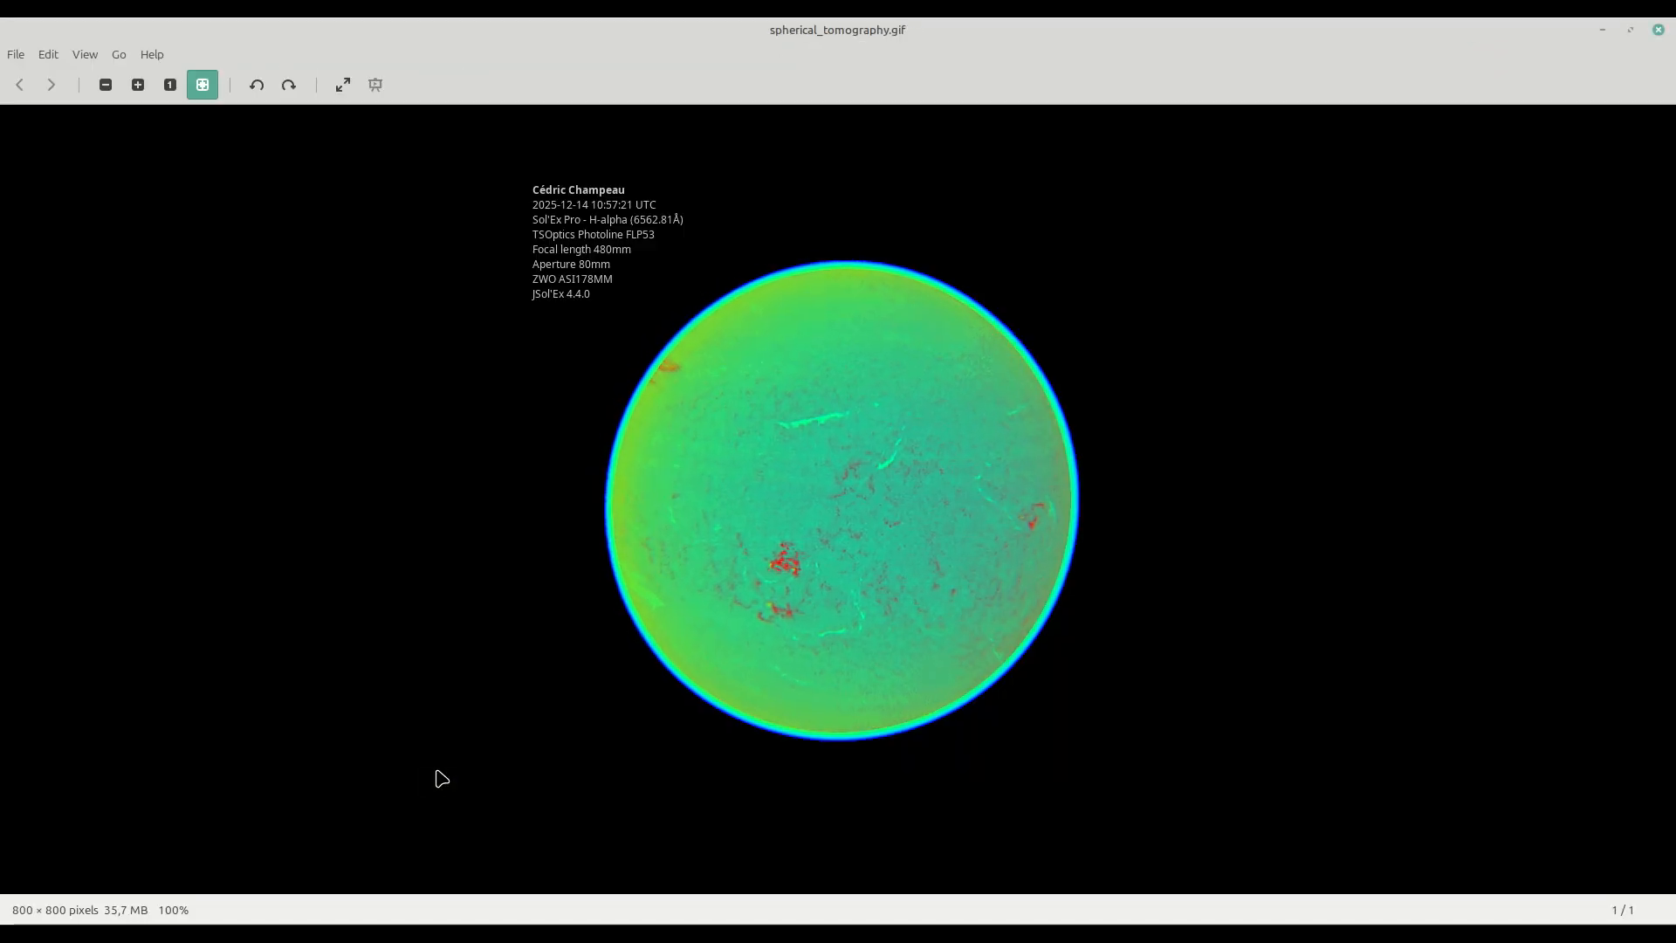
{"action": "left_click", "coordinate": [1658, 31]}
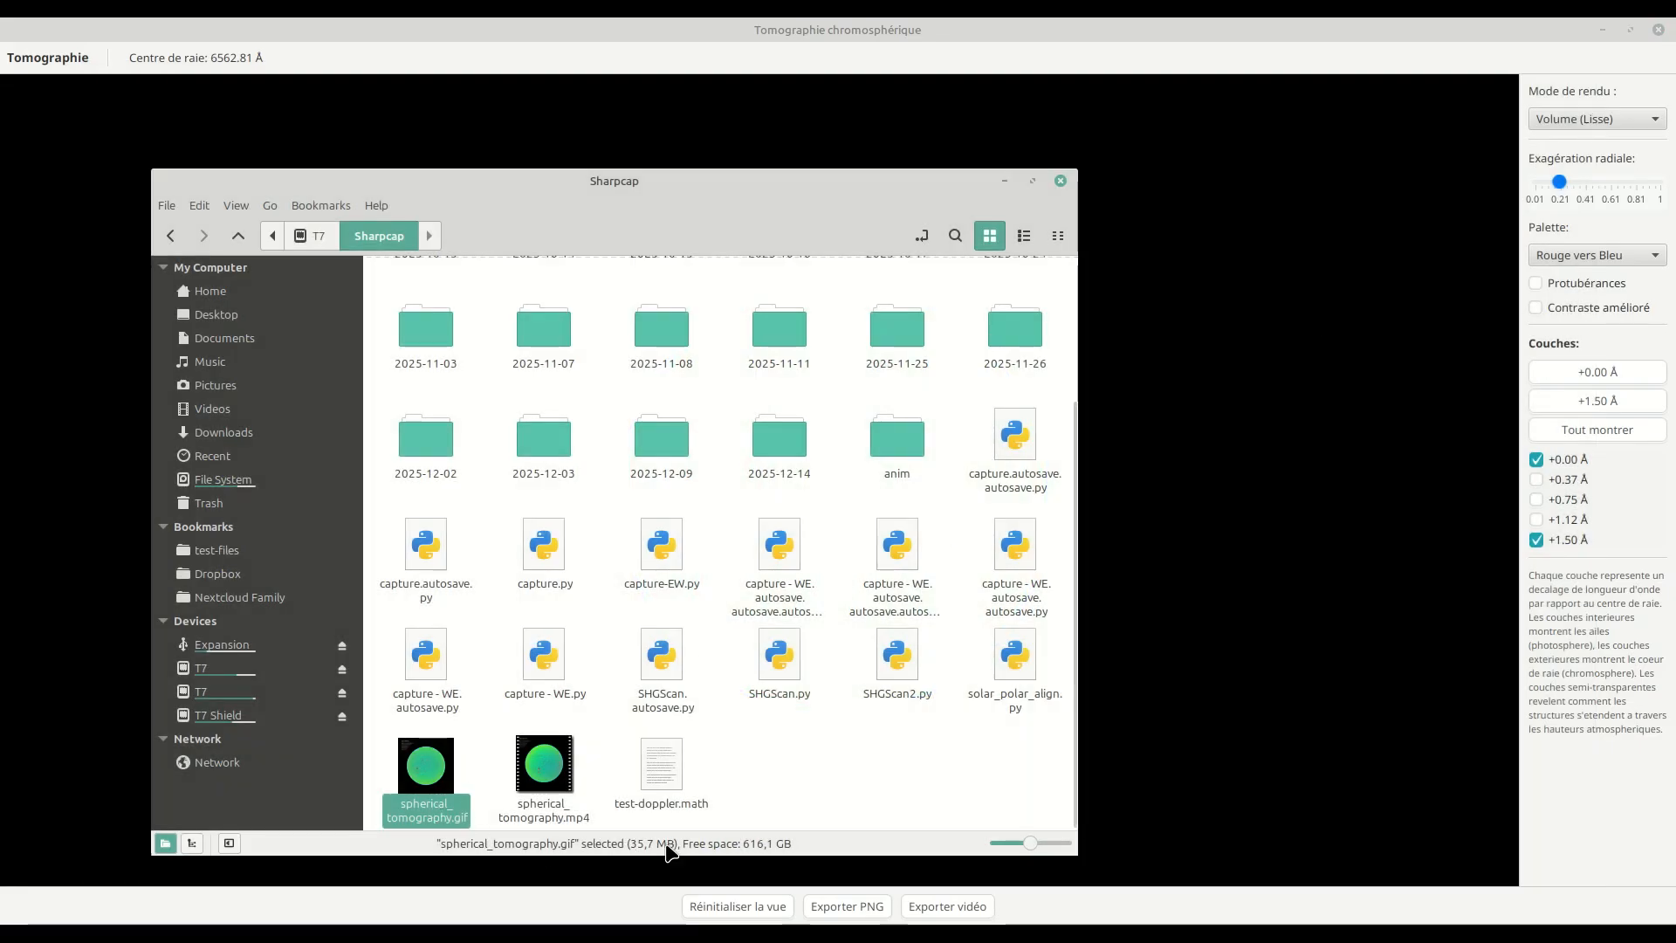
{"action": "double_click", "coordinate": [583, 795]}
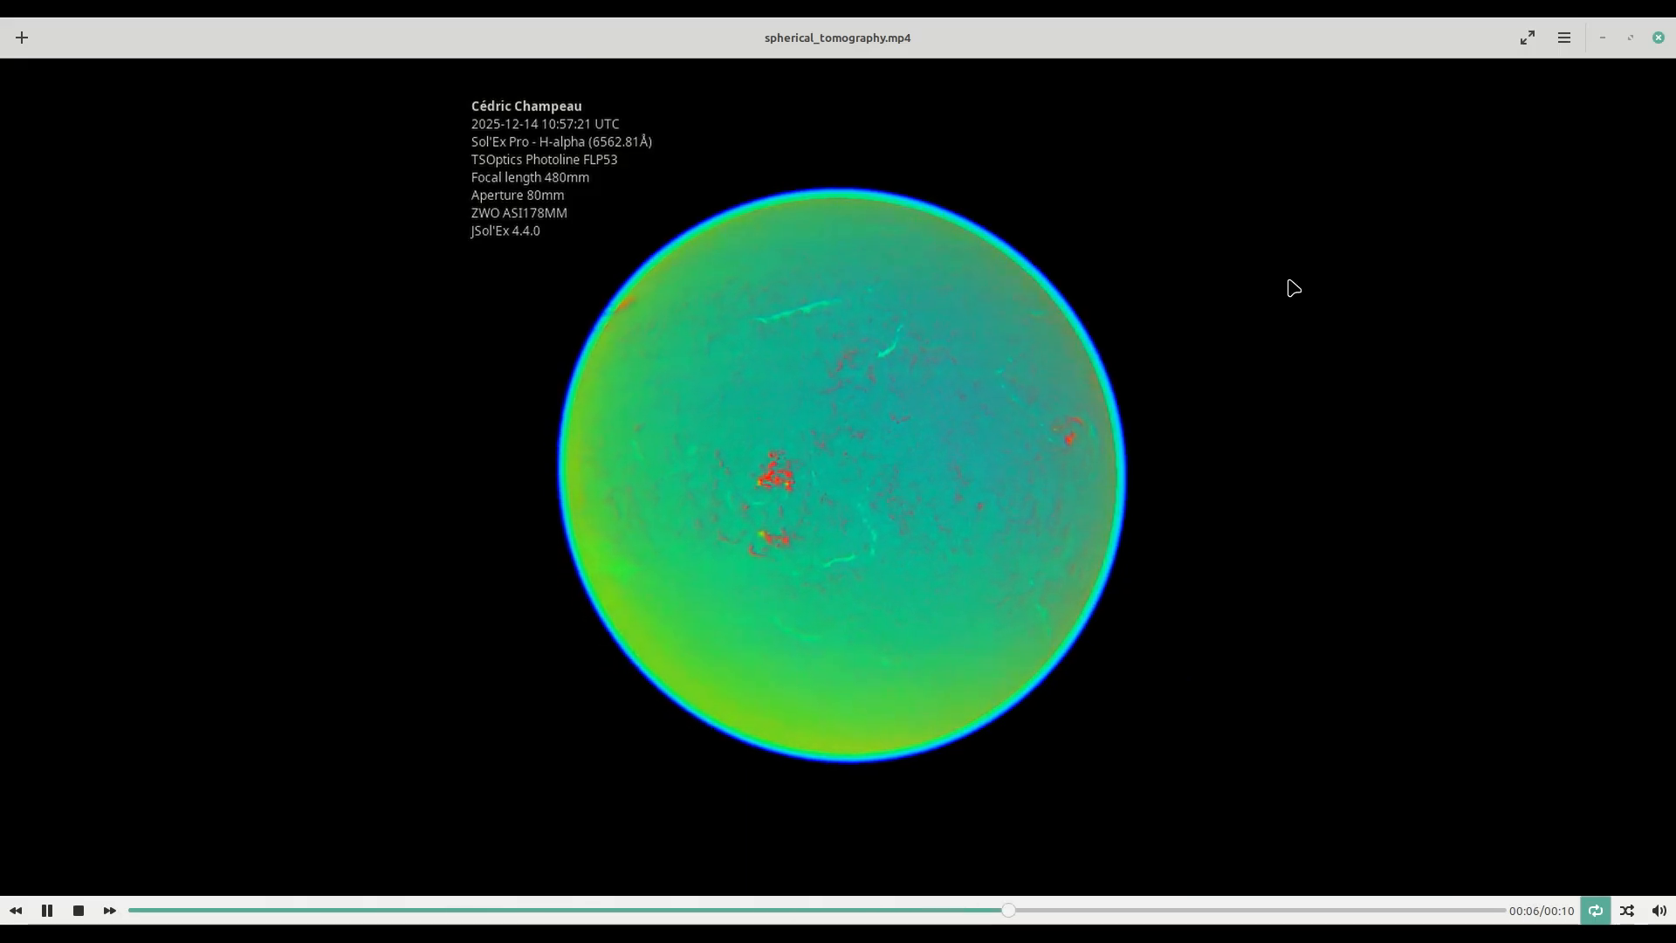
{"action": "left_click", "coordinate": [1658, 37]}
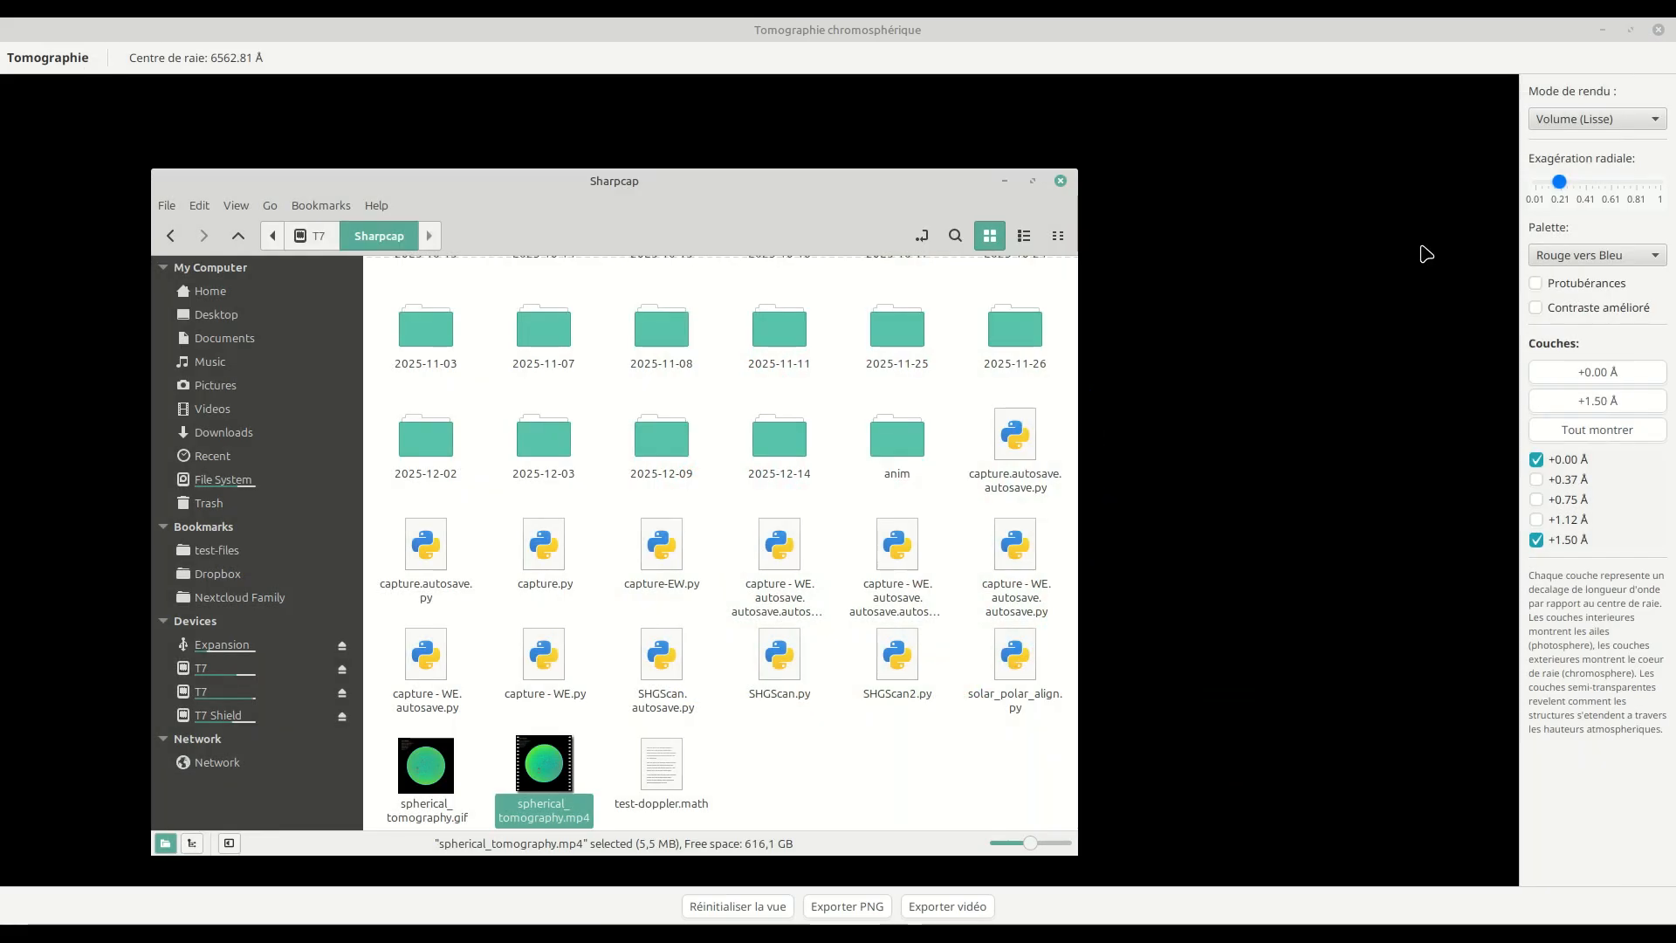
Step: Close the tomography window and return to the main JSol'Ex window with the Mix image
{"action": "left_click", "coordinate": [1291, 348]}
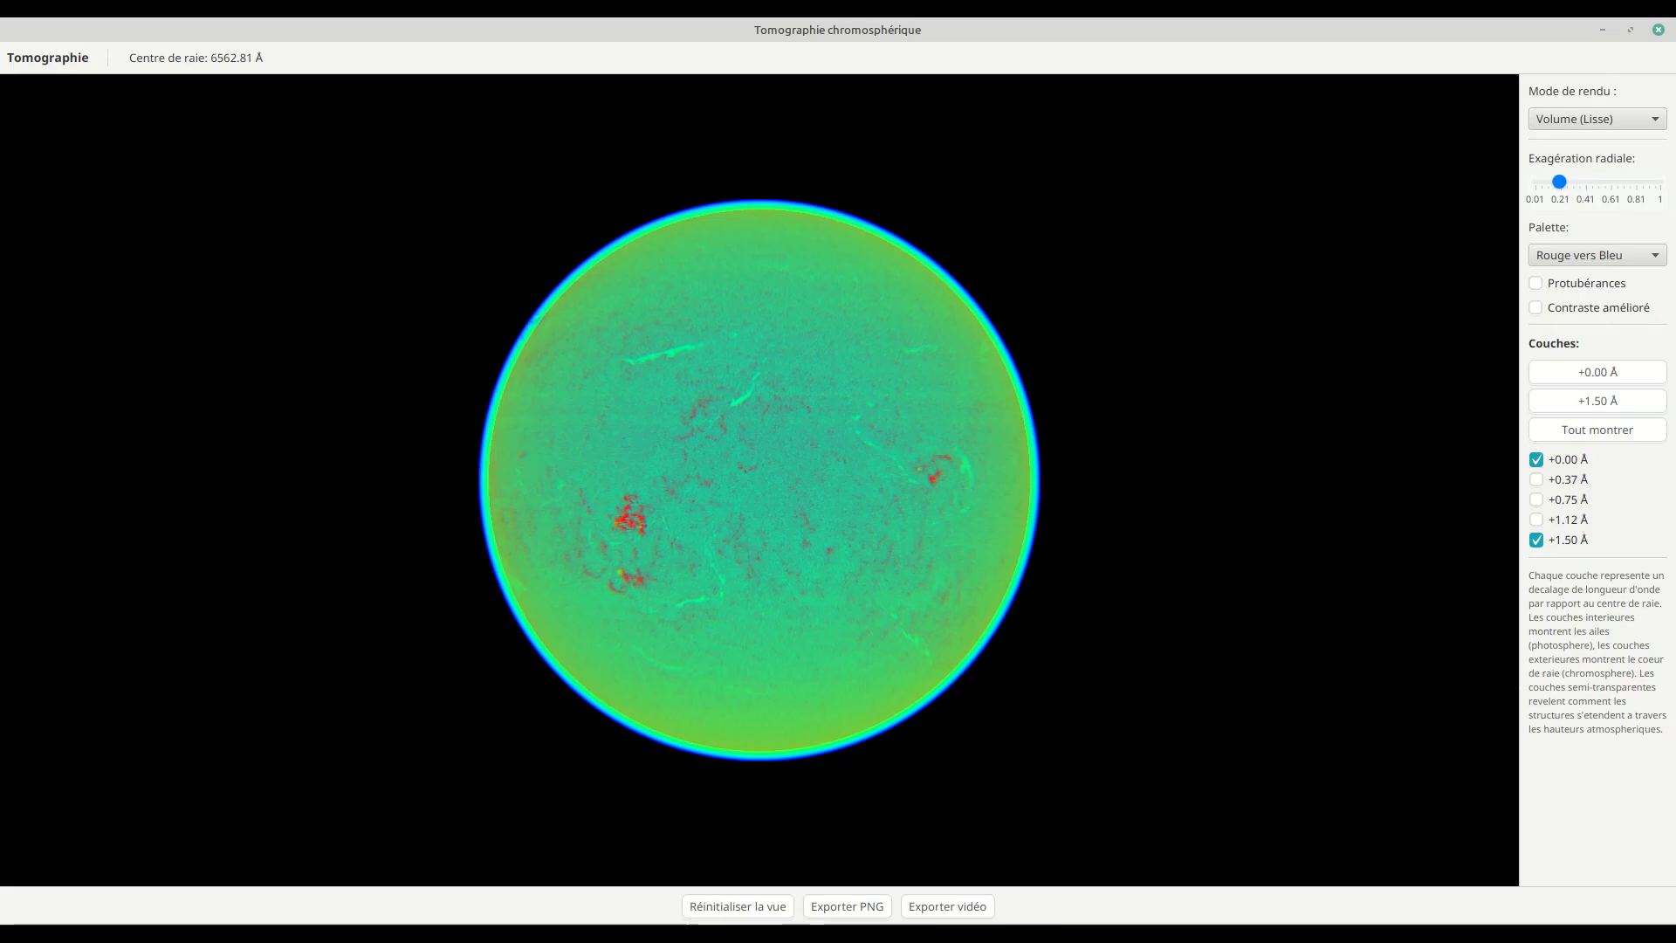
{"action": "left_click", "coordinate": [1659, 30]}
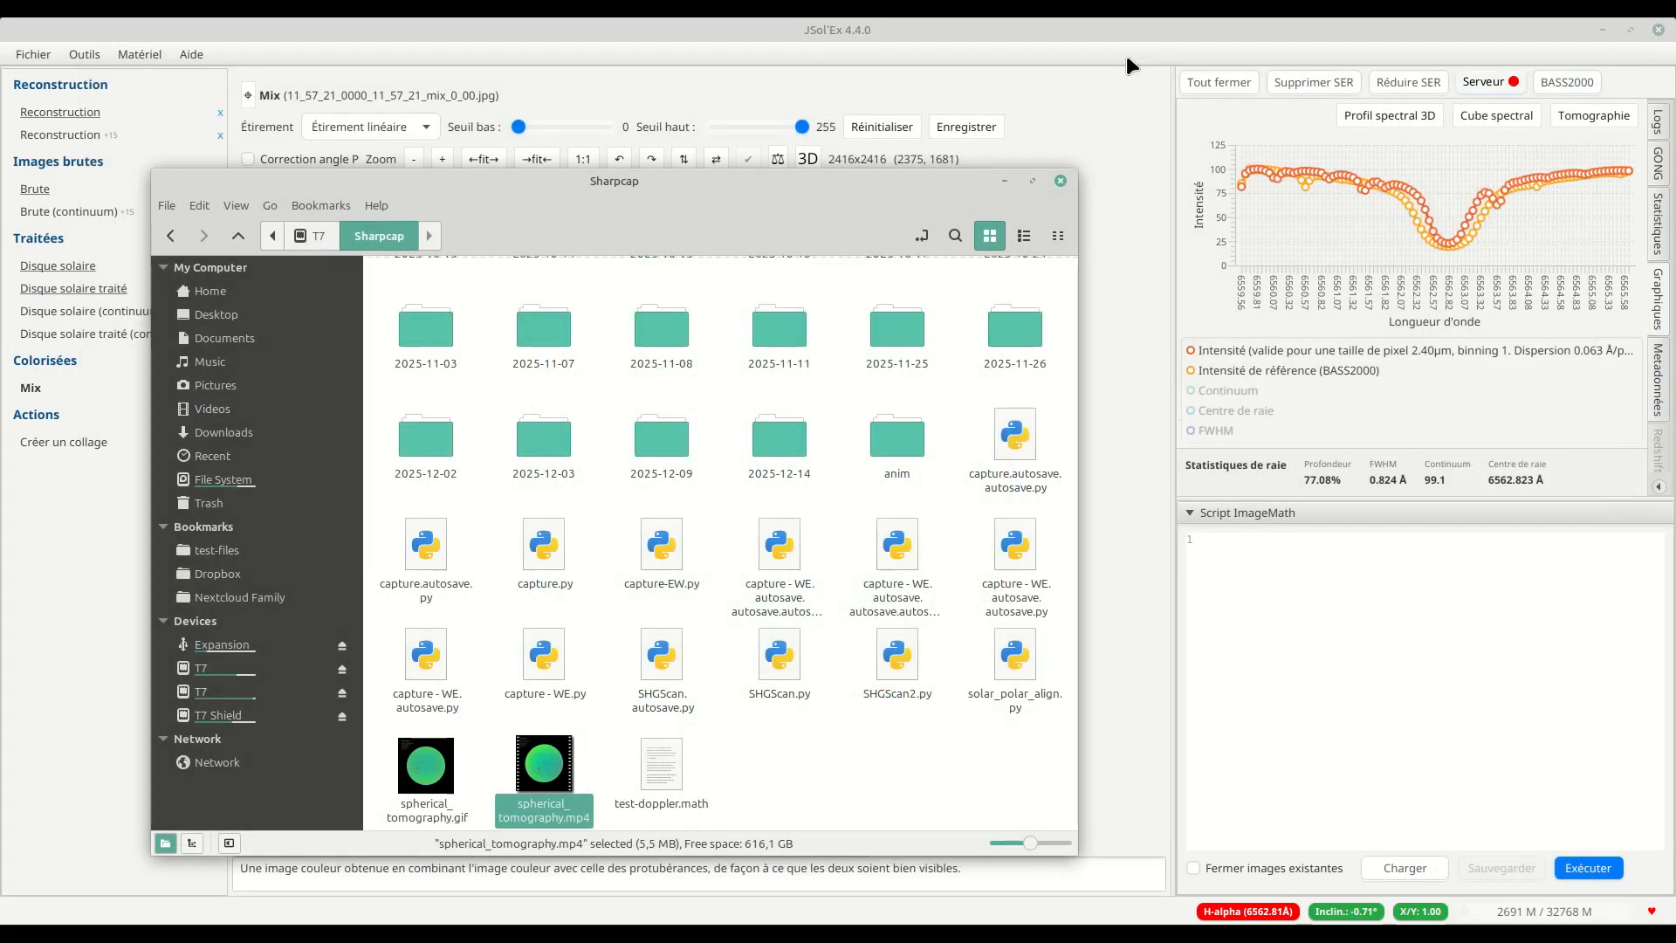
{"action": "left_click", "coordinate": [1096, 159]}
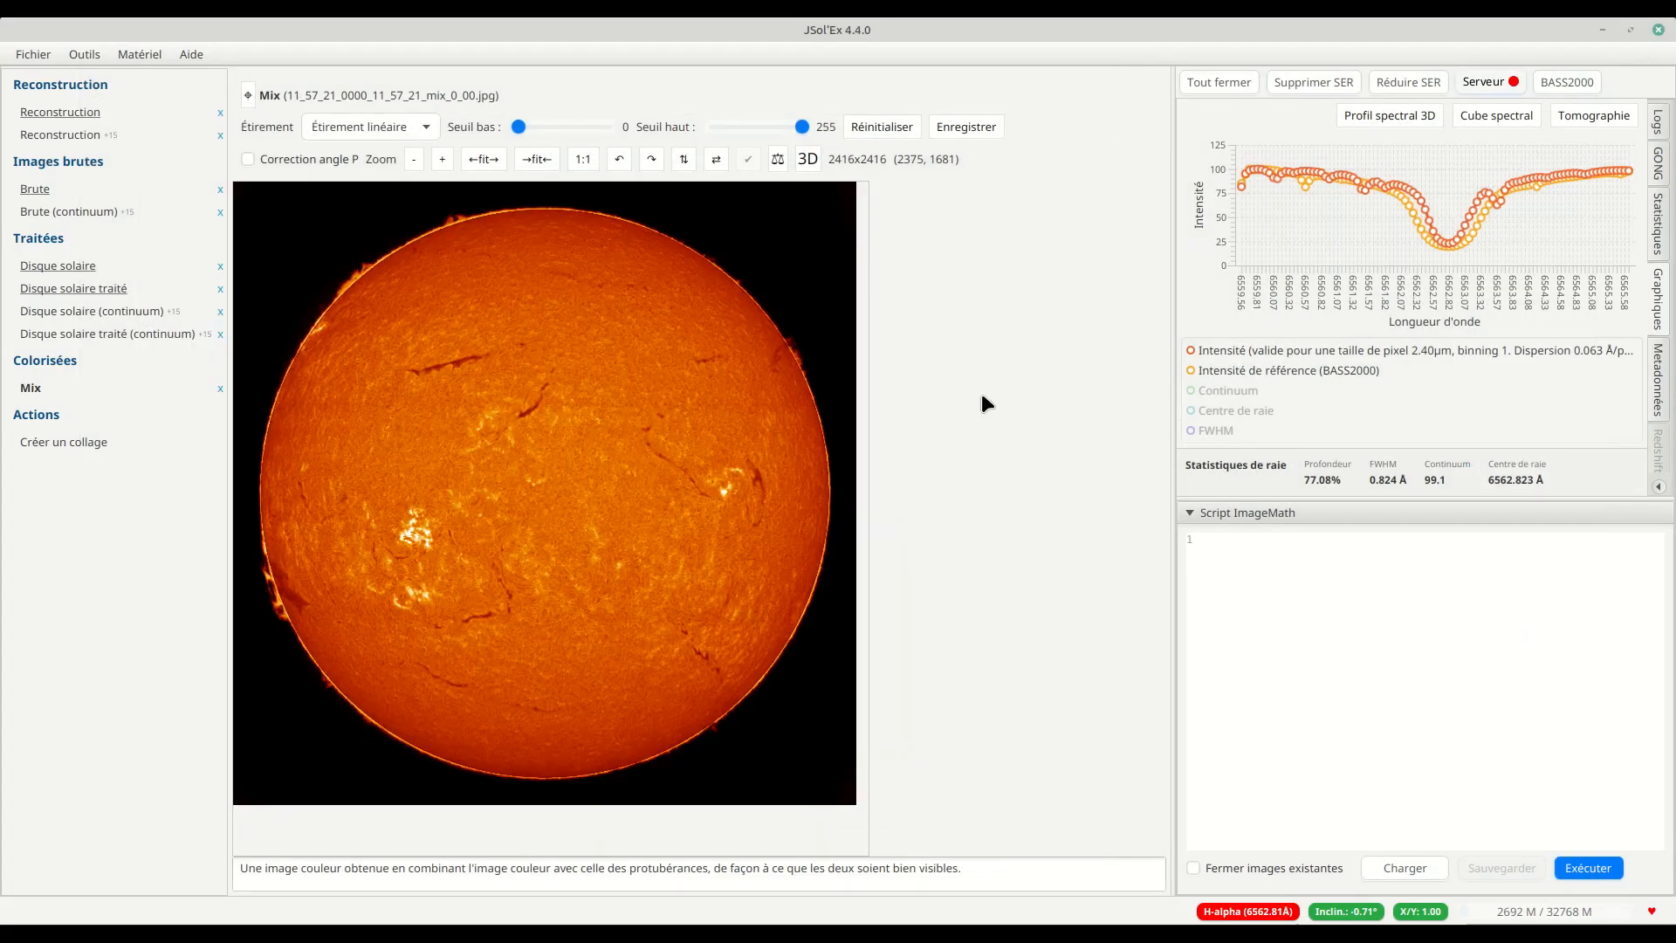